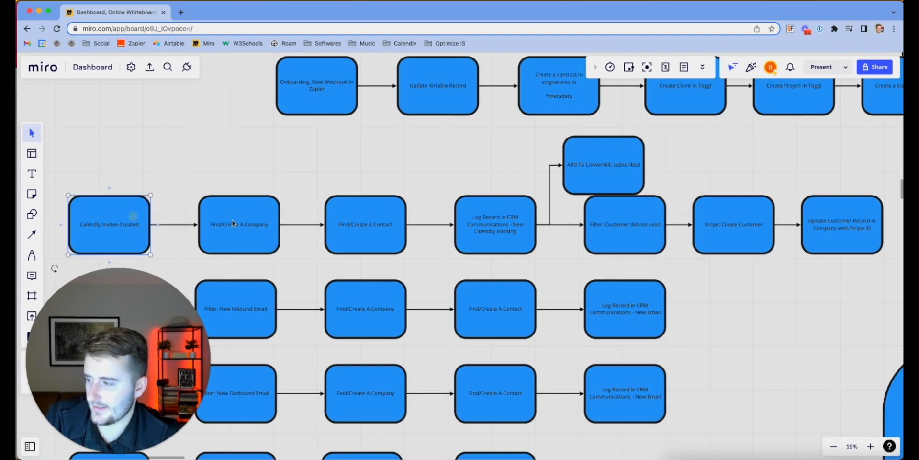
Select the boxes along the Calendly flow row in Miro
{"action": "left_click", "coordinate": [243, 223], "text": "shift"}
{"action": "left_click", "coordinate": [374, 223], "text": "shift"}
{"action": "left_click", "coordinate": [481, 221], "text": "shift"}
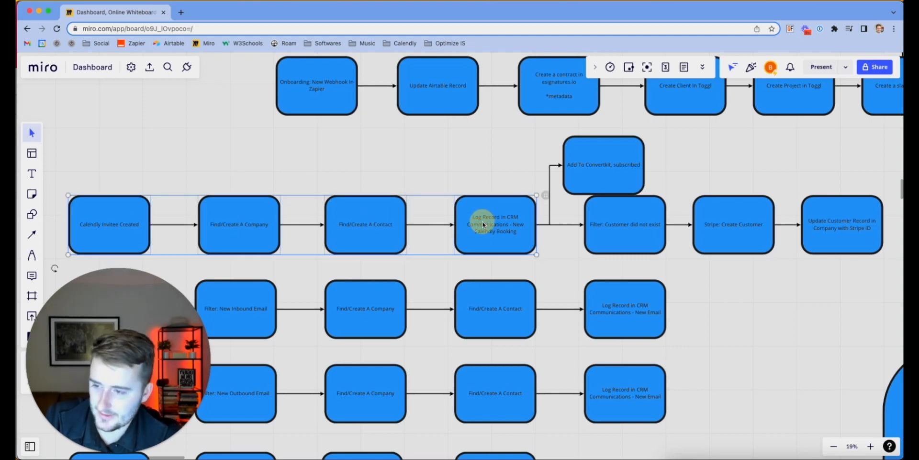
{"action": "left_click", "coordinate": [625, 178], "text": "shift"}
{"action": "left_click", "coordinate": [657, 215], "text": "shift"}
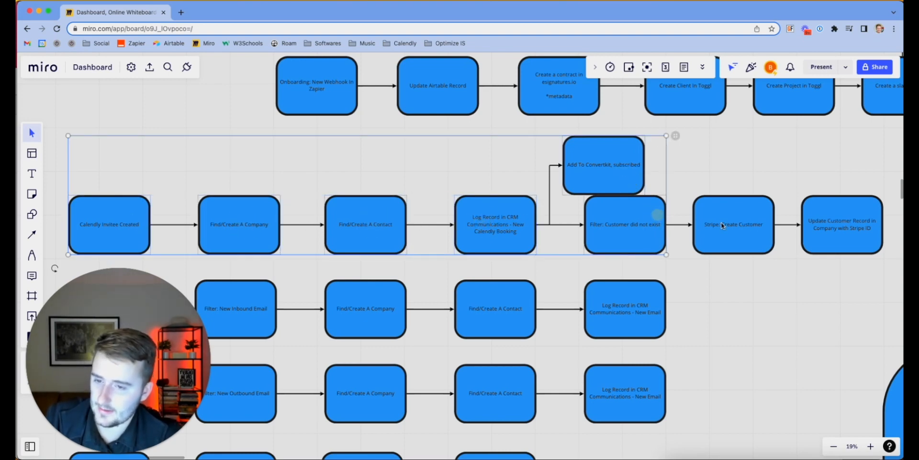
{"action": "left_click", "coordinate": [752, 224], "text": "shift"}
{"action": "left_click", "coordinate": [845, 223], "text": "shift"}
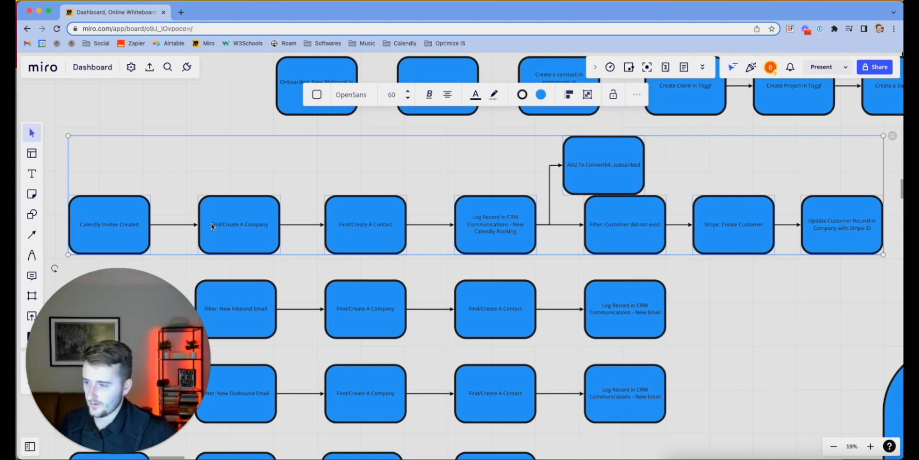
Move the Find/Create A Company box up above the Calendly flow row
{"action": "left_click", "coordinate": [243, 119]}
{"action": "left_click", "coordinate": [256, 221]}
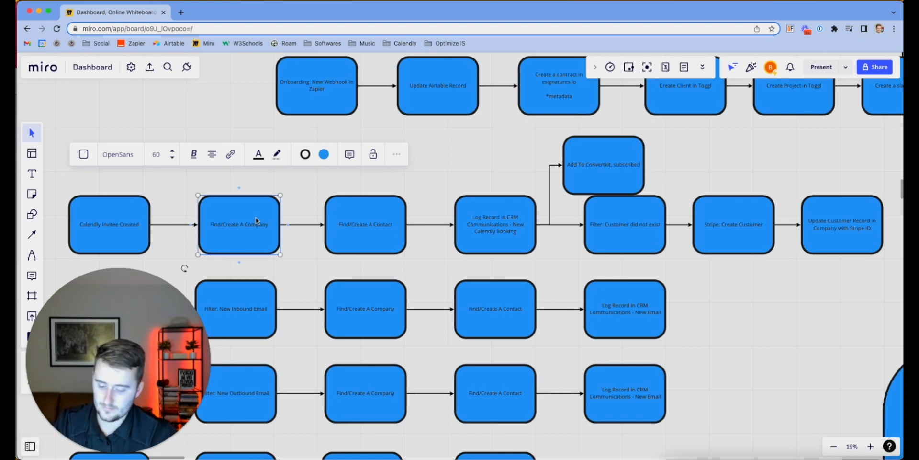
{"action": "left_click_drag", "start_coordinate": [257, 221], "coordinate": [242, 162]}
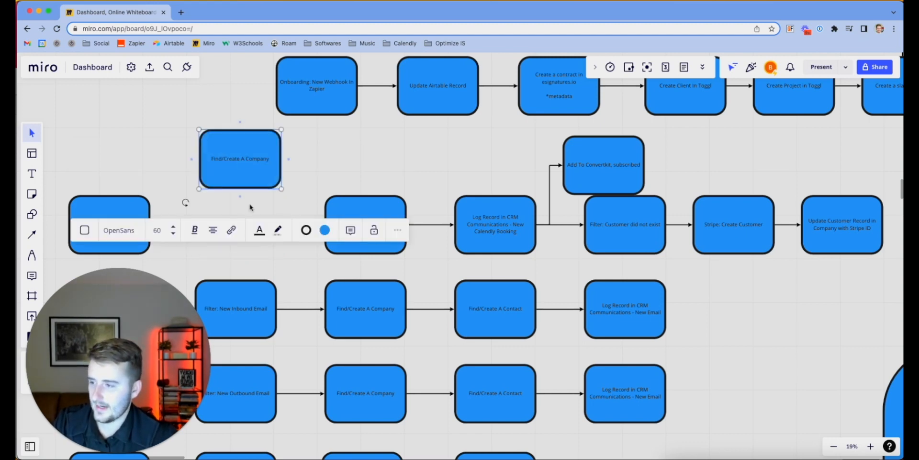
{"action": "left_click", "coordinate": [268, 258]}
Draw a connector from Calendly Invitee Created to Find/Create A Contact
{"action": "left_click", "coordinate": [103, 222]}
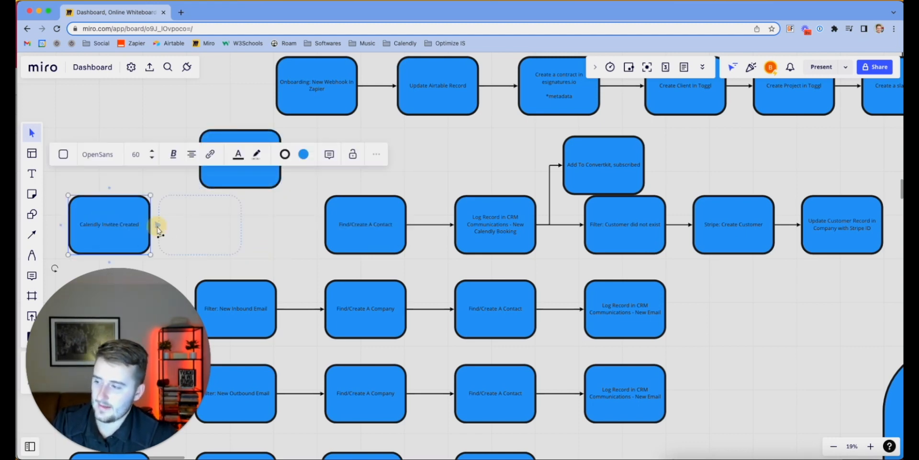
{"action": "left_click_drag", "start_coordinate": [157, 226], "coordinate": [346, 228]}
{"action": "left_click", "coordinate": [300, 247]}
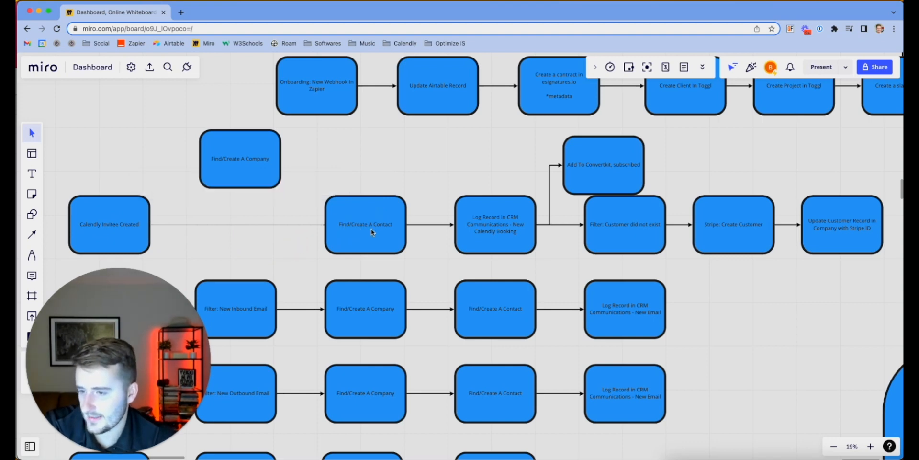
Change the log box's 'Communications' to 'Activity' so it reads CRM Activity
{"action": "left_click", "coordinate": [491, 229]}
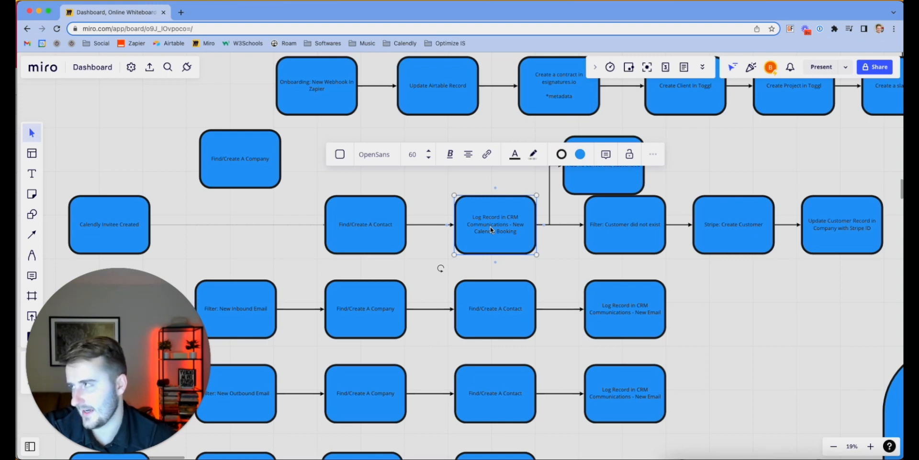
{"action": "double_click", "coordinate": [490, 226]}
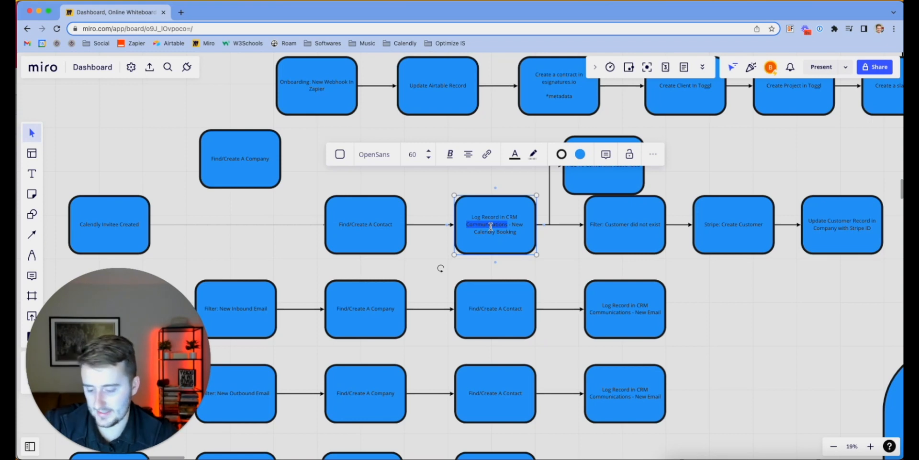
{"action": "type", "text": "Activity"}
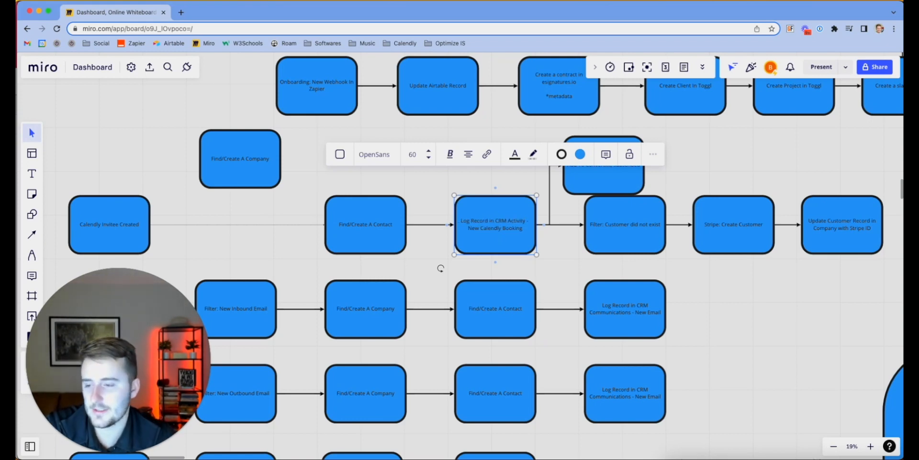
{"action": "left_click", "coordinate": [555, 247]}
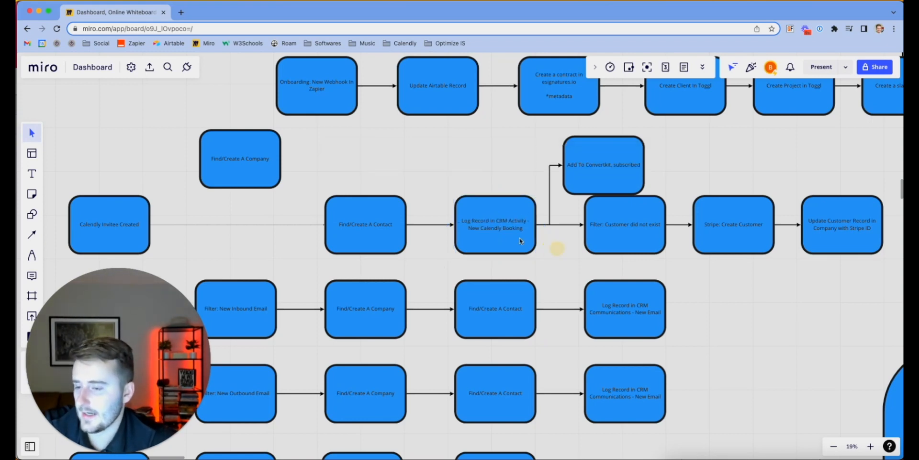
Zoom in on the canvas and drag the Find/Create A Company box slightly lower
{"action": "scroll", "coordinate": [504, 228], "scroll_direction": "up", "scroll_amount": 2}
{"action": "scroll", "coordinate": [503, 227], "scroll_direction": "up", "scroll_amount": 3}
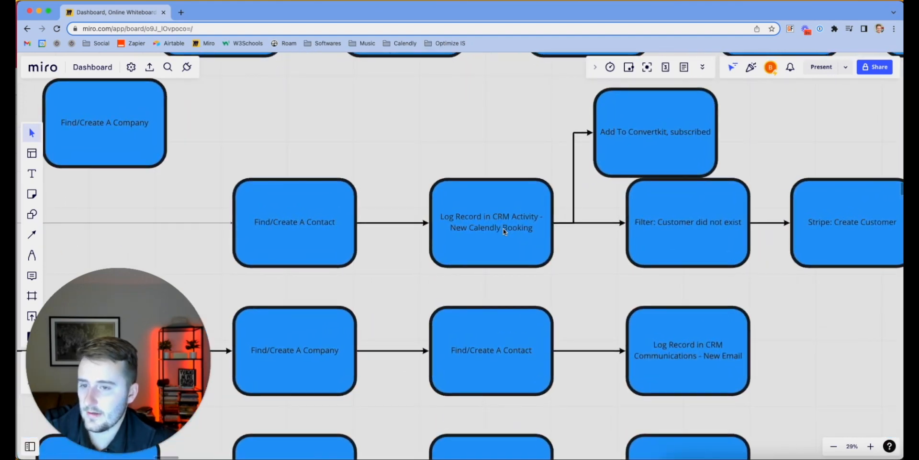
{"action": "scroll", "coordinate": [579, 260], "scroll_direction": "right", "scroll_amount": 4}
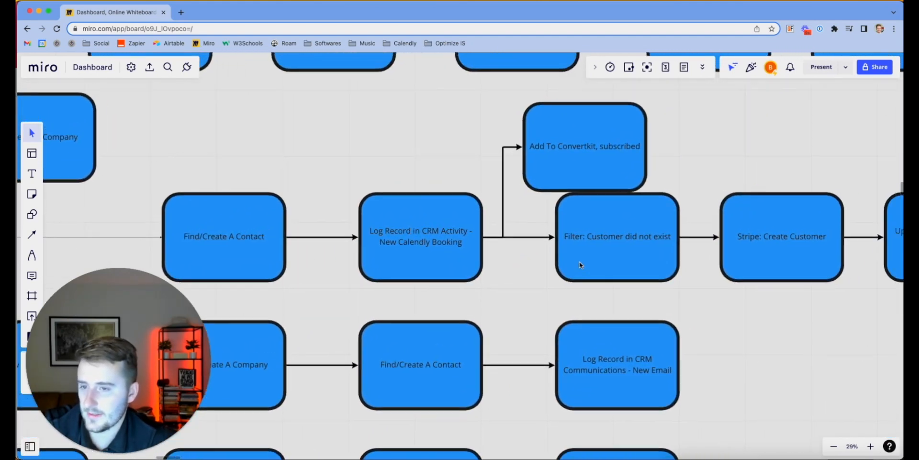
{"action": "scroll", "coordinate": [677, 257], "scroll_direction": "right", "scroll_amount": 2}
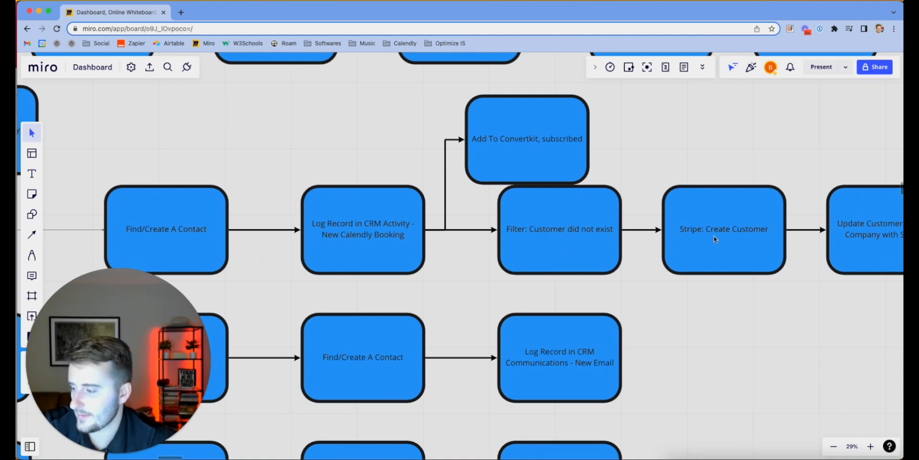
{"action": "scroll", "coordinate": [714, 239], "scroll_direction": "left", "scroll_amount": 20}
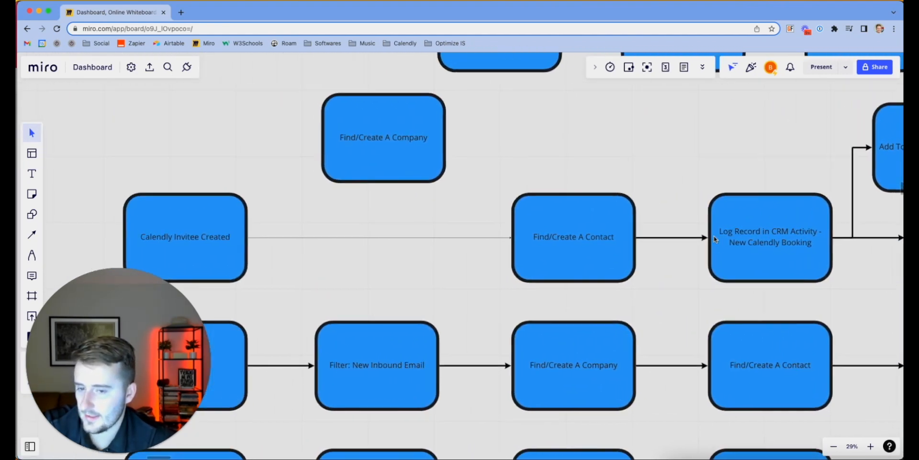
{"action": "left_click_drag", "start_coordinate": [430, 163], "coordinate": [429, 187]}
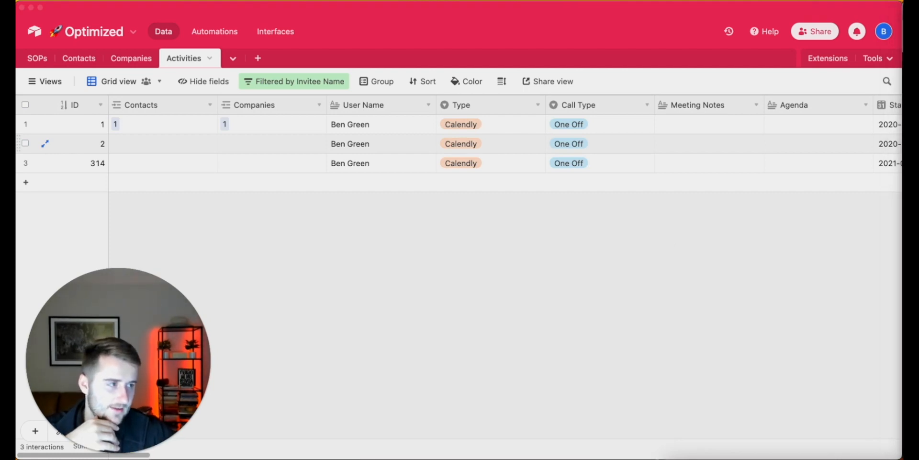
Drag the Make browser window over the Airtable window to show the Make dashboard
{"action": "left_click_drag", "start_coordinate": [918, 9], "coordinate": [397, 7]}
{"action": "left_click_drag", "start_coordinate": [589, 10], "coordinate": [368, 9]}
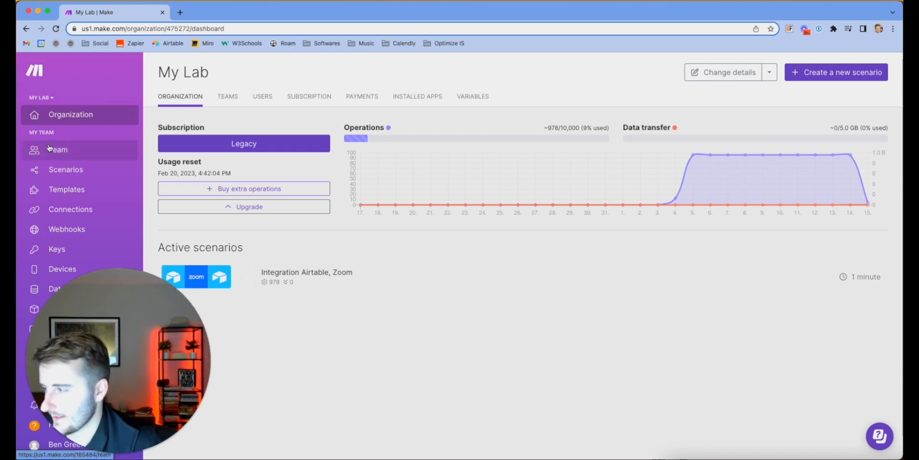
Create a blank scenario and rename it 'Calendly Calls -> Airtable Optimized CRM'
{"action": "left_click", "coordinate": [73, 171]}
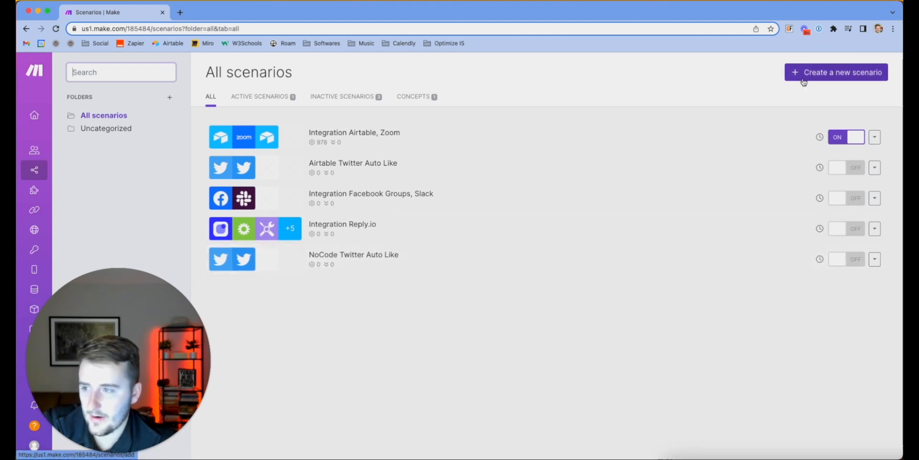
{"action": "left_click", "coordinate": [830, 72]}
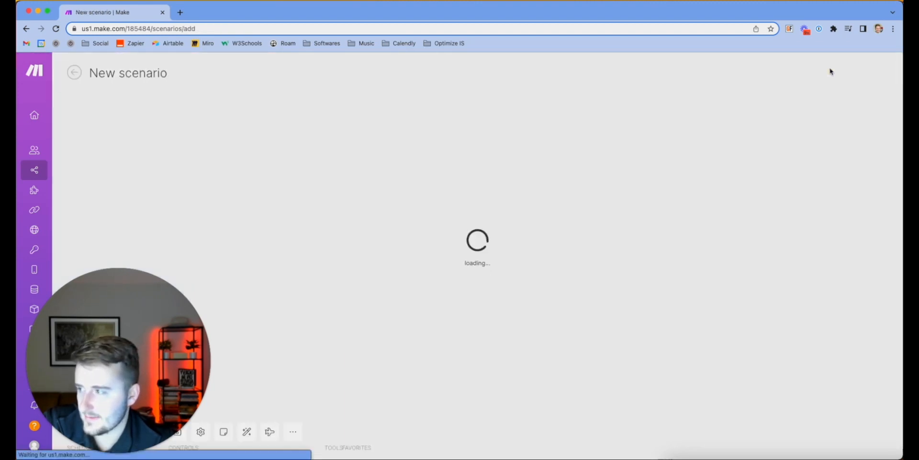
{"action": "left_click", "coordinate": [117, 73]}
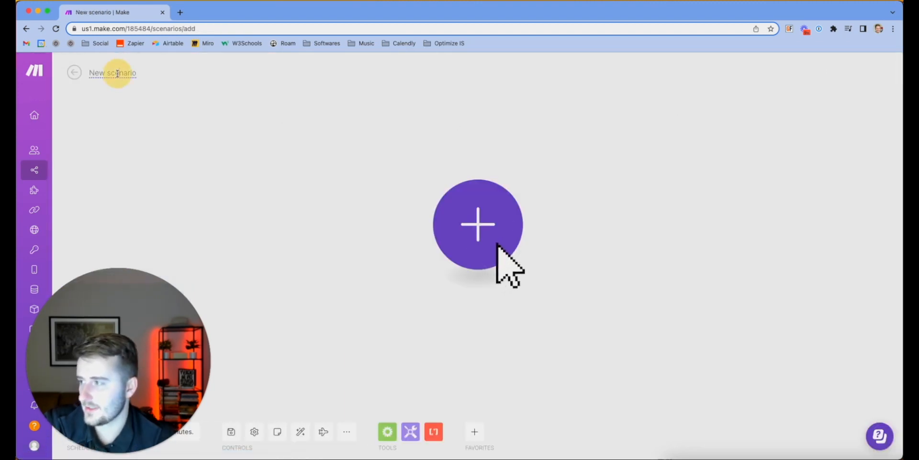
{"action": "key", "text": "super+a"}
{"action": "key", "text": "BackSpace"}
{"action": "type", "text": "Calend"}
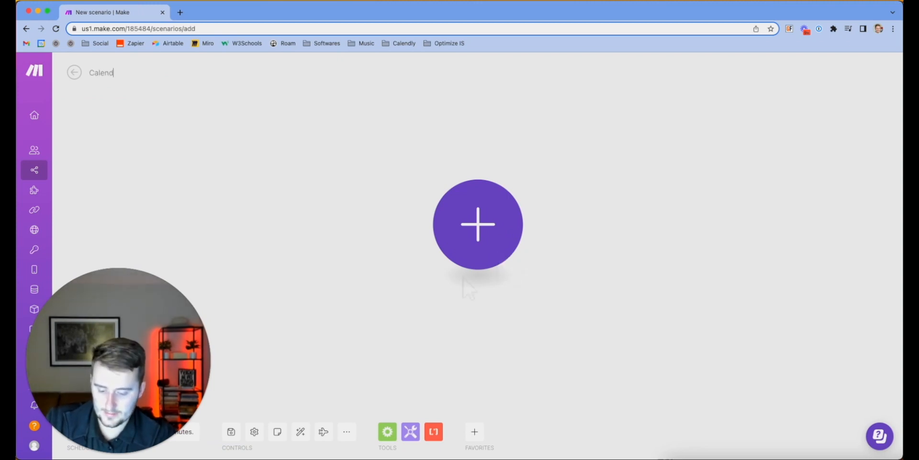
{"action": "type", "text": "ly Calls -"}
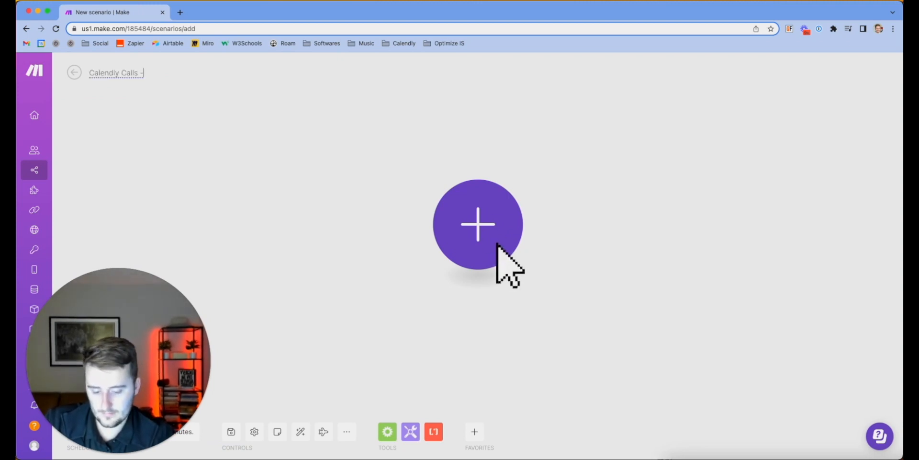
{"action": "type", "text": "> A"}
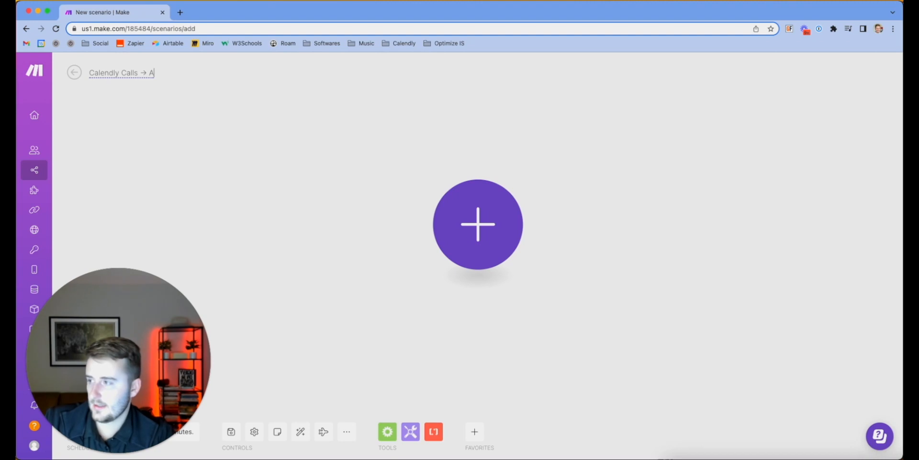
{"action": "type", "text": "irtable O"}
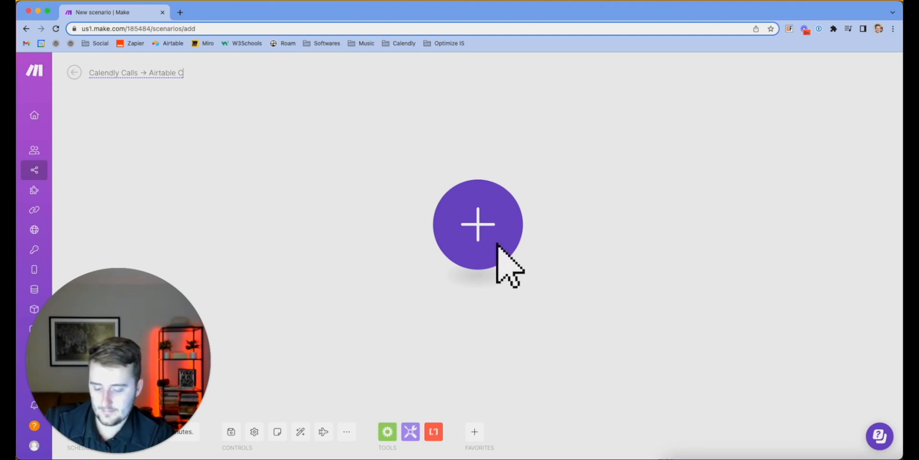
{"action": "type", "text": "ptimized CRM"}
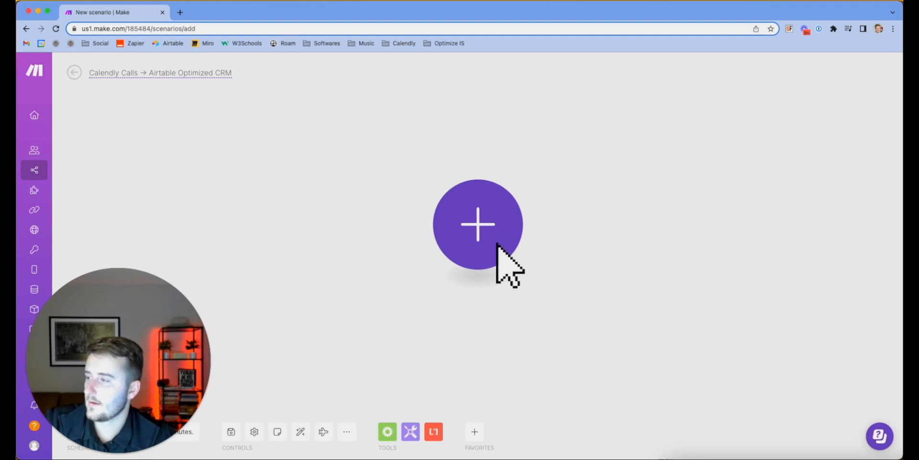
{"action": "left_click", "coordinate": [190, 152]}
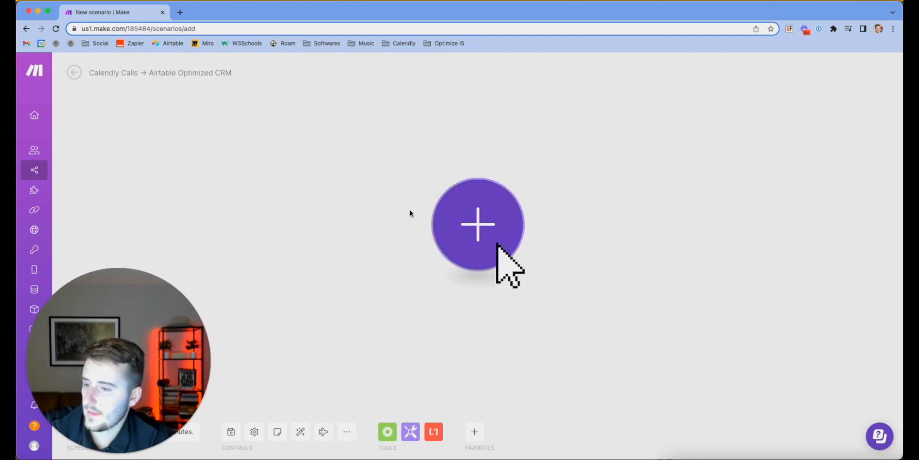
{"action": "left_click", "coordinate": [509, 234]}
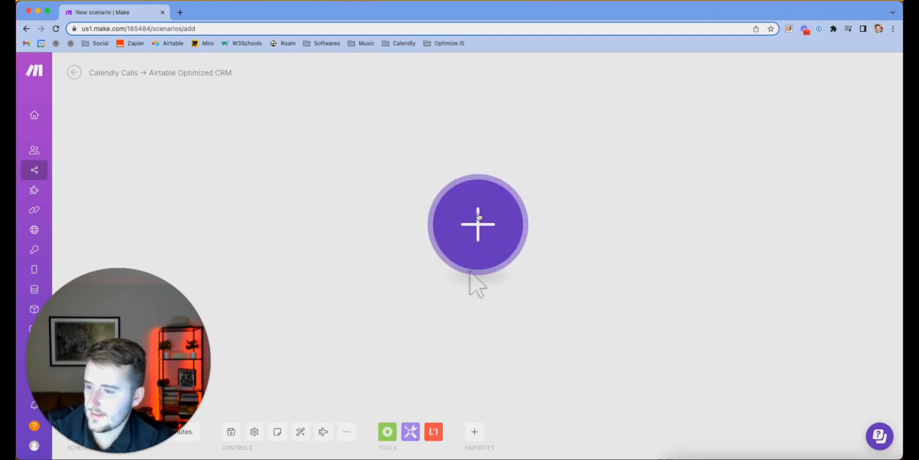
{"action": "type", "text": "calendl"}
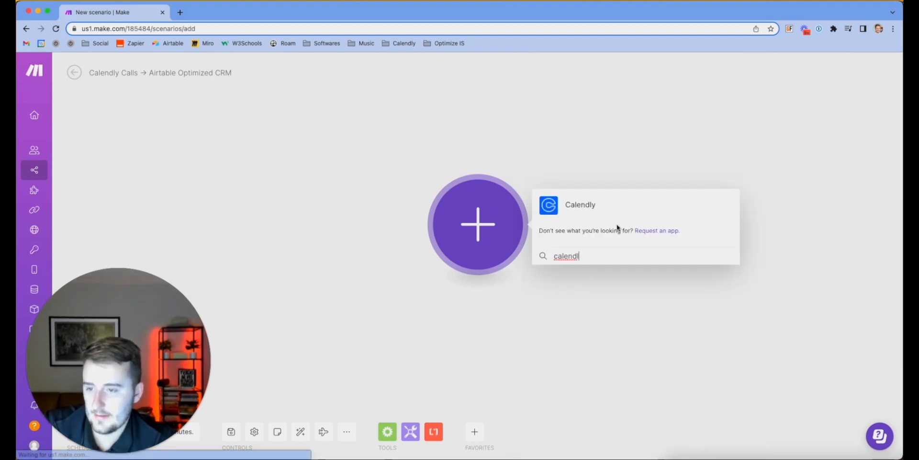
{"action": "left_click", "coordinate": [589, 204]}
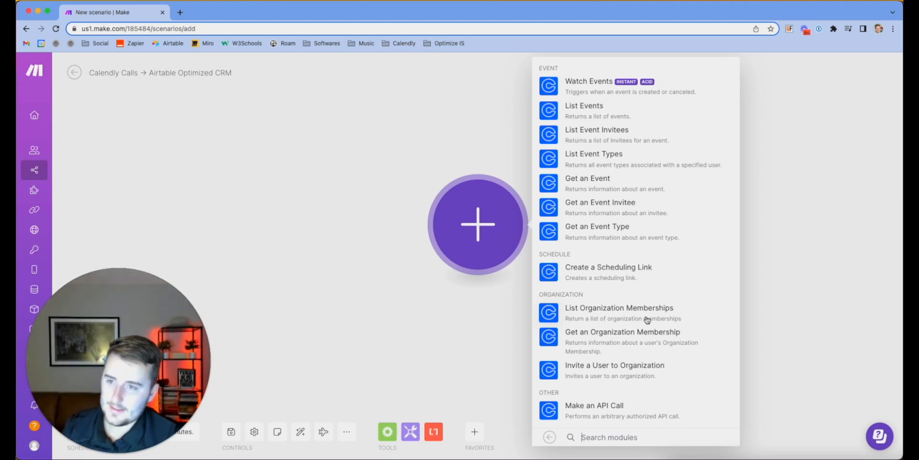
{"action": "left_click", "coordinate": [579, 88]}
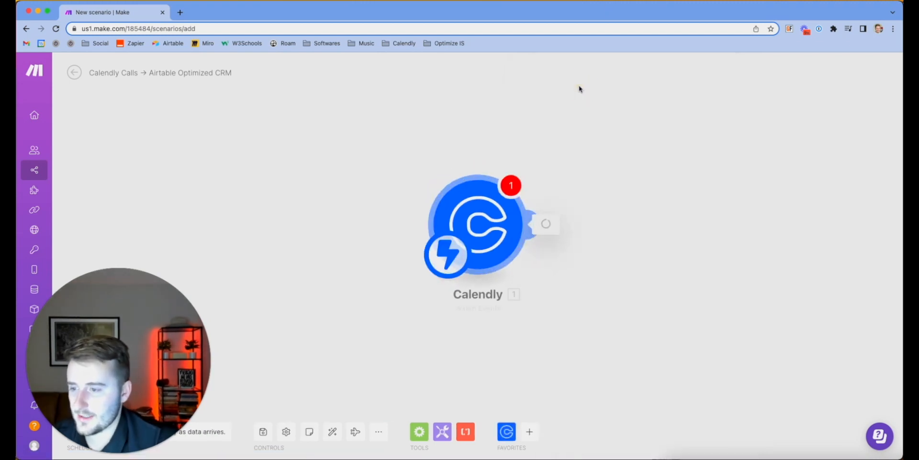
Start a new Calendly webhook using a new authorized connection named 'Optimize Connection'
{"action": "left_click", "coordinate": [607, 223]}
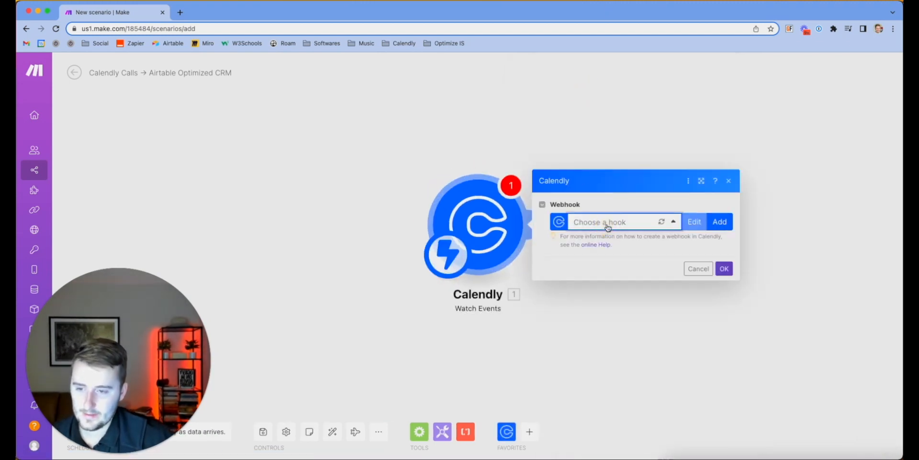
{"action": "left_click", "coordinate": [718, 222]}
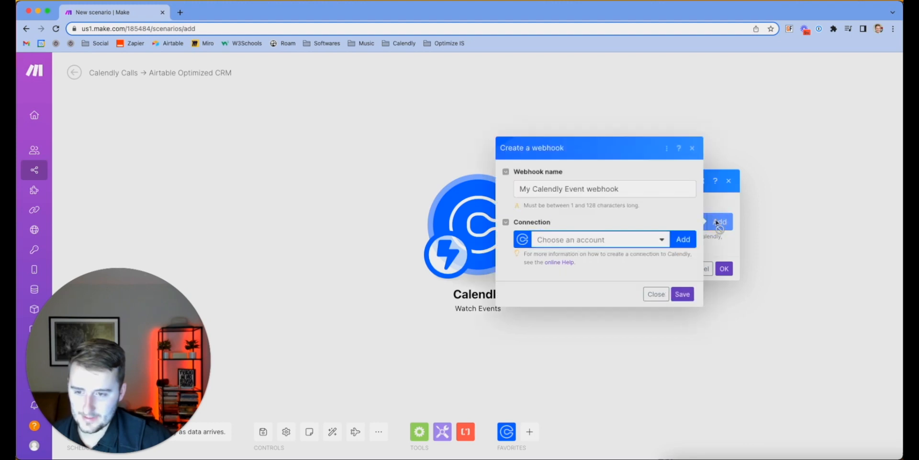
{"action": "left_click", "coordinate": [623, 238]}
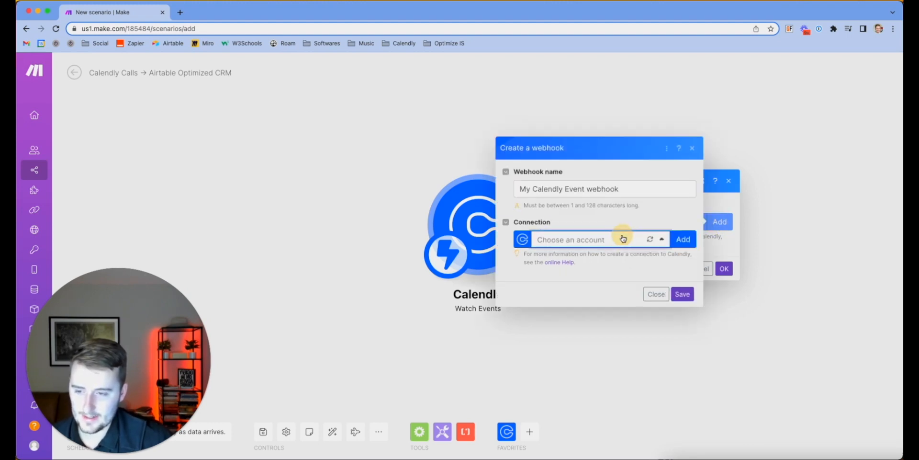
{"action": "left_click", "coordinate": [683, 239]}
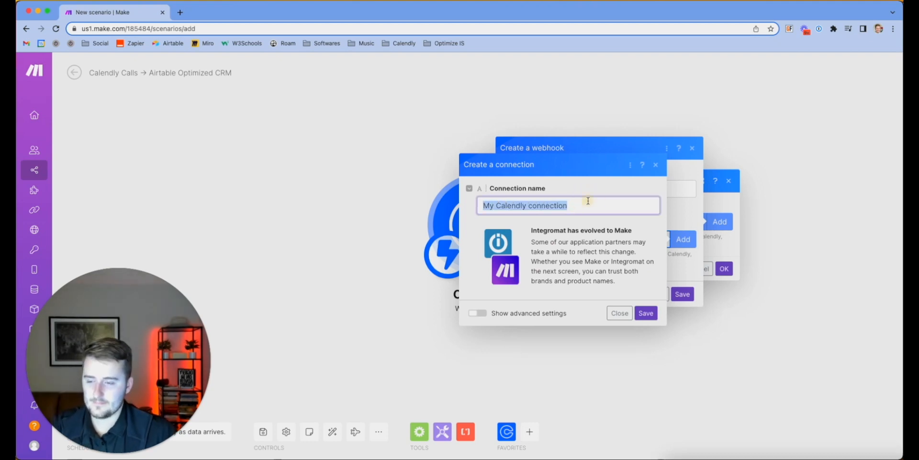
{"action": "type", "text": "Optimize"}
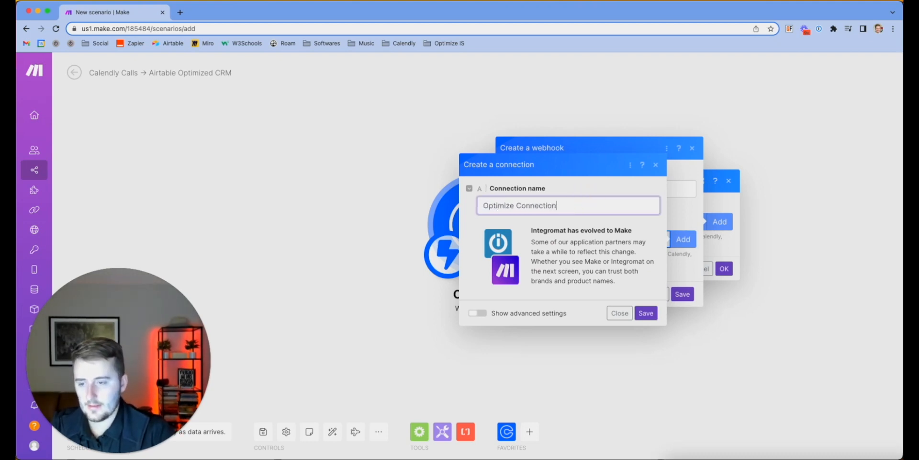
{"action": "type", "text": " Connection"}
{"action": "left_click", "coordinate": [645, 312]}
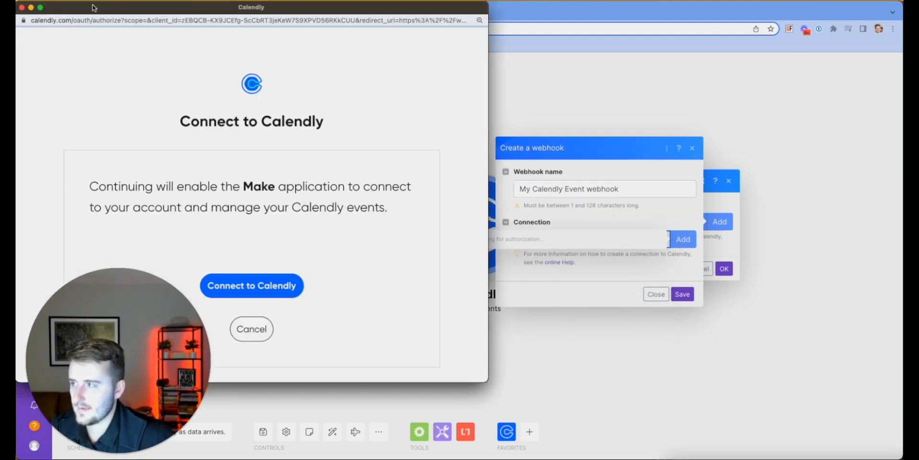
{"action": "left_click", "coordinate": [271, 287]}
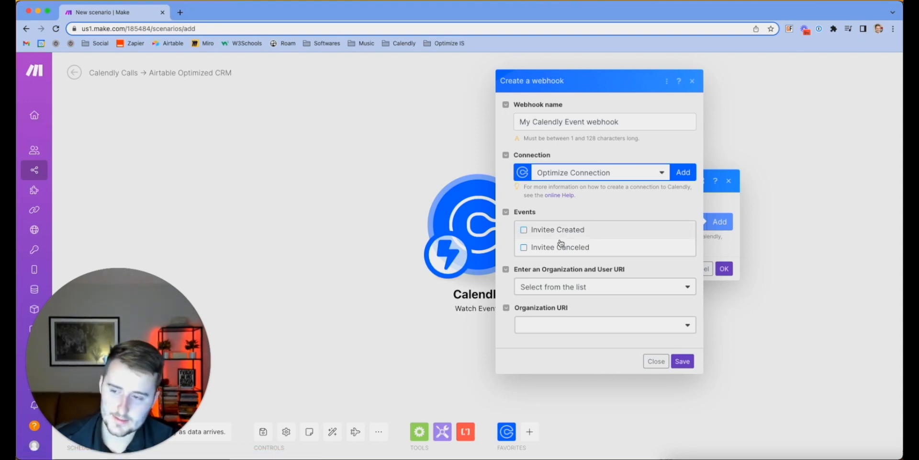
Set the webhook to Invitee Created with the organization and owner user URIs, then save and confirm
{"action": "left_click", "coordinate": [539, 232]}
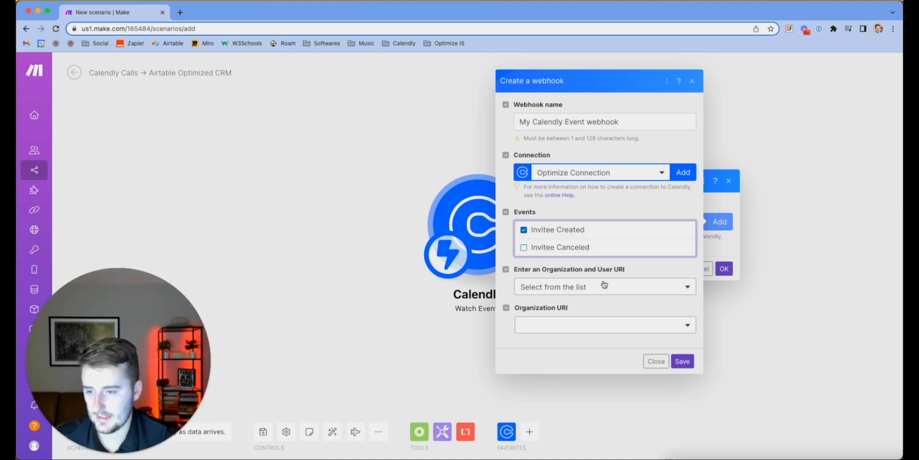
{"action": "left_click", "coordinate": [683, 361]}
{"action": "left_click", "coordinate": [566, 323]}
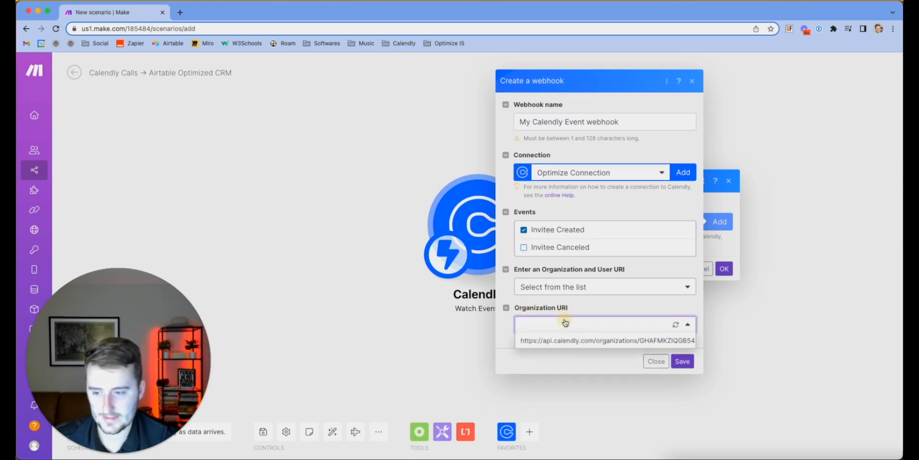
{"action": "left_click", "coordinate": [581, 340]}
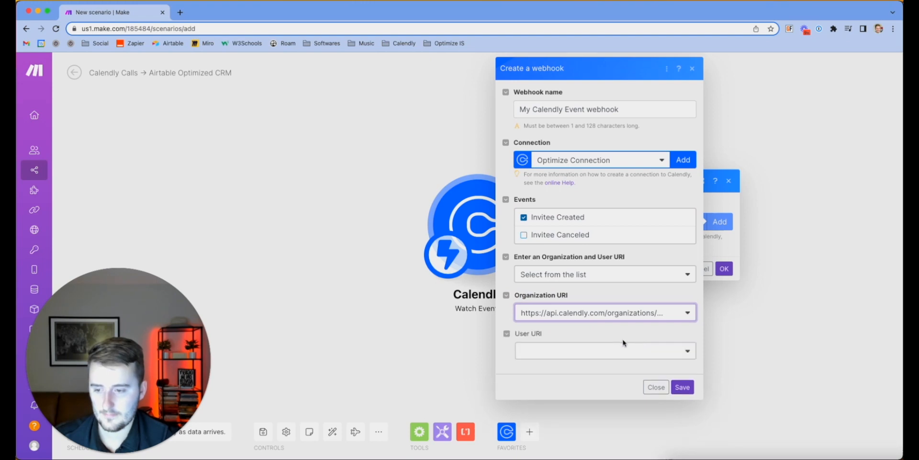
{"action": "left_click", "coordinate": [608, 350]}
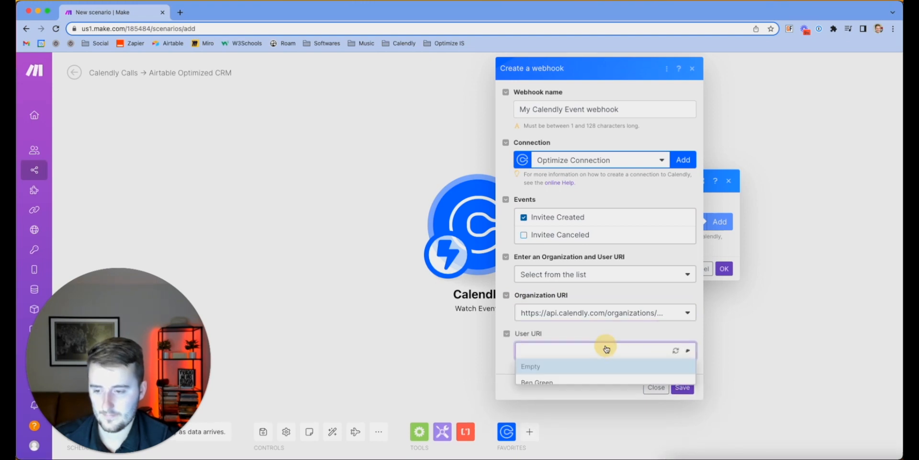
{"action": "left_click", "coordinate": [561, 380]}
{"action": "left_click", "coordinate": [555, 356]}
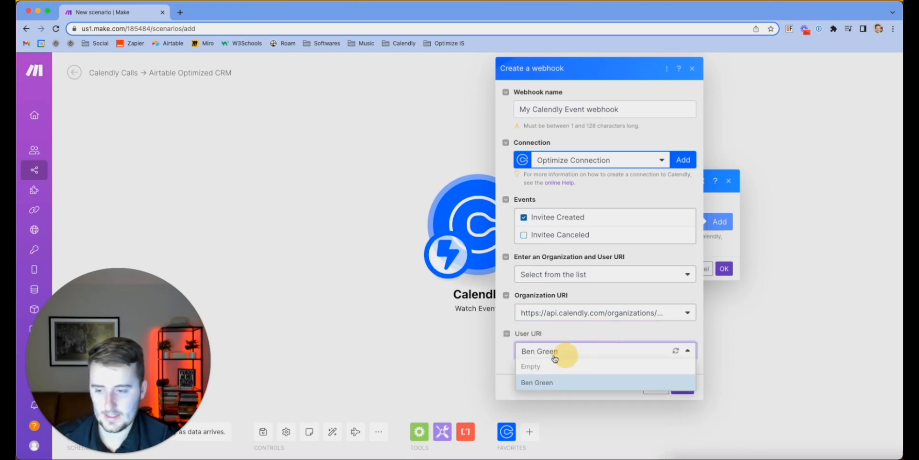
{"action": "left_click", "coordinate": [530, 364]}
{"action": "left_click", "coordinate": [683, 386]}
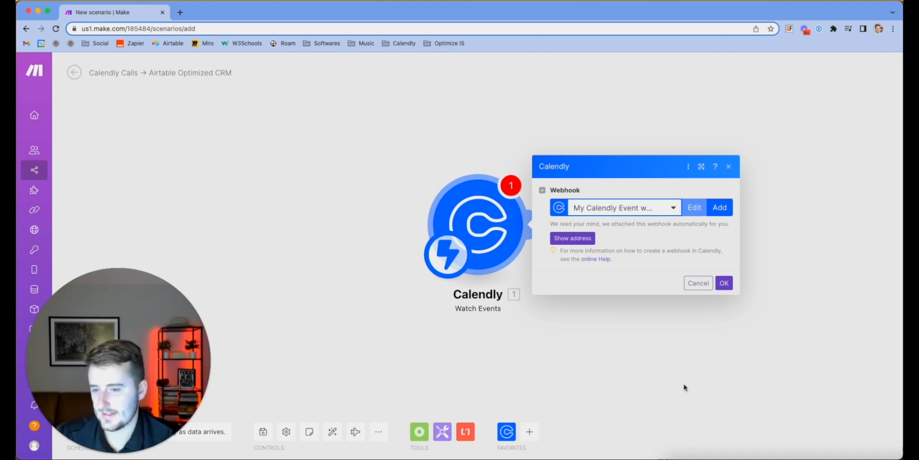
{"action": "left_click", "coordinate": [725, 282]}
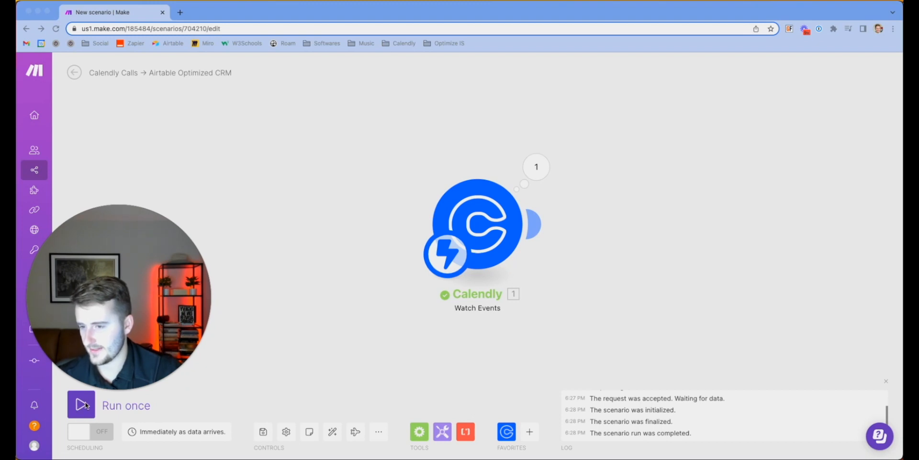
{"action": "left_click", "coordinate": [539, 169]}
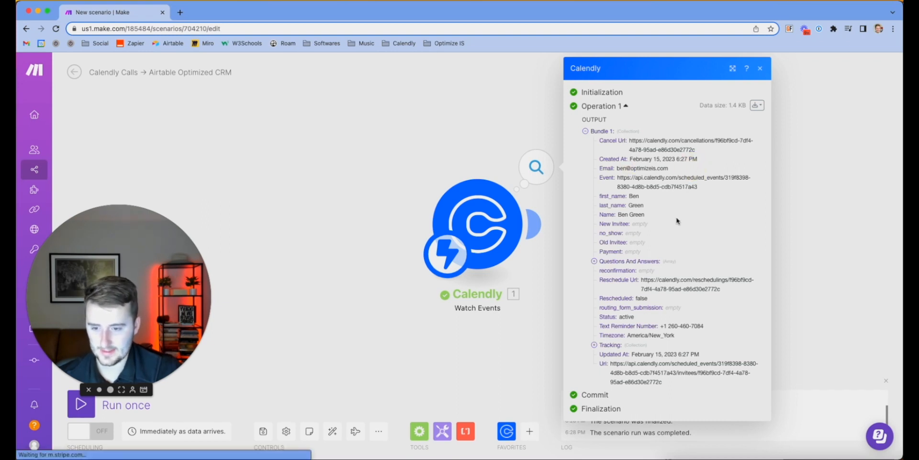
{"action": "left_click", "coordinate": [593, 263]}
{"action": "left_click", "coordinate": [603, 272]}
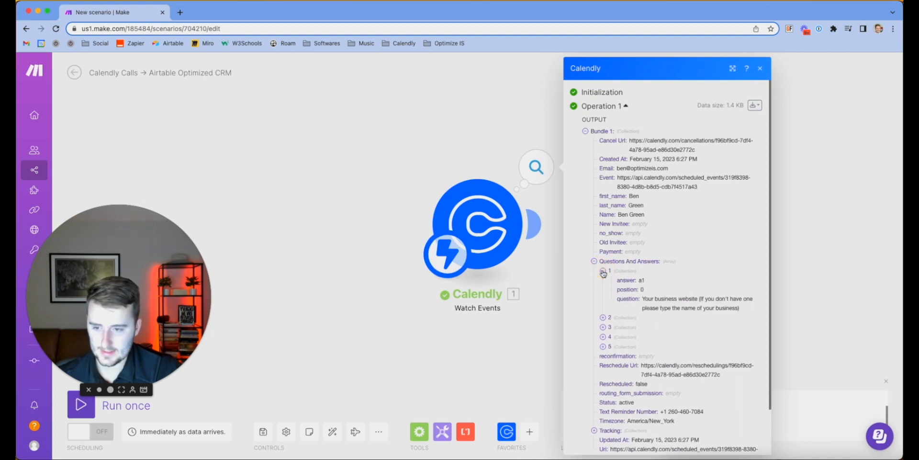
{"action": "double_click", "coordinate": [640, 282]}
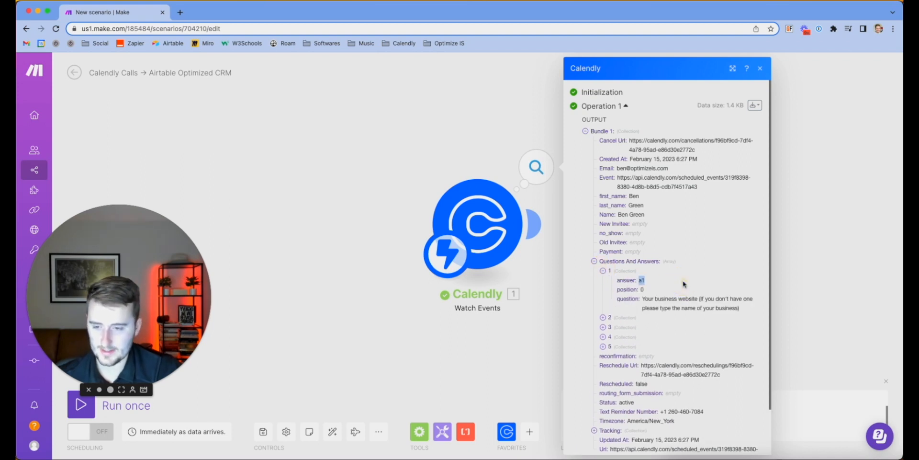
{"action": "left_click", "coordinate": [603, 347]}
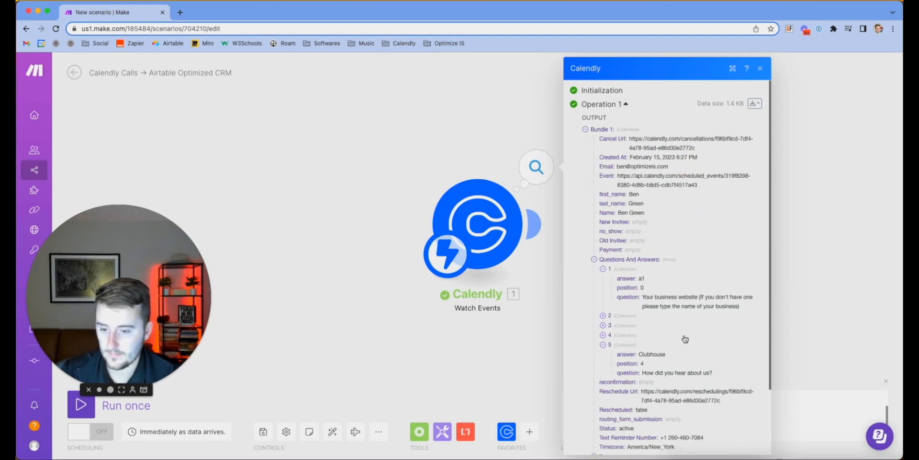
{"action": "scroll", "coordinate": [684, 340], "scroll_direction": "down", "scroll_amount": 2}
{"action": "scroll", "coordinate": [685, 338], "scroll_direction": "down", "scroll_amount": 2}
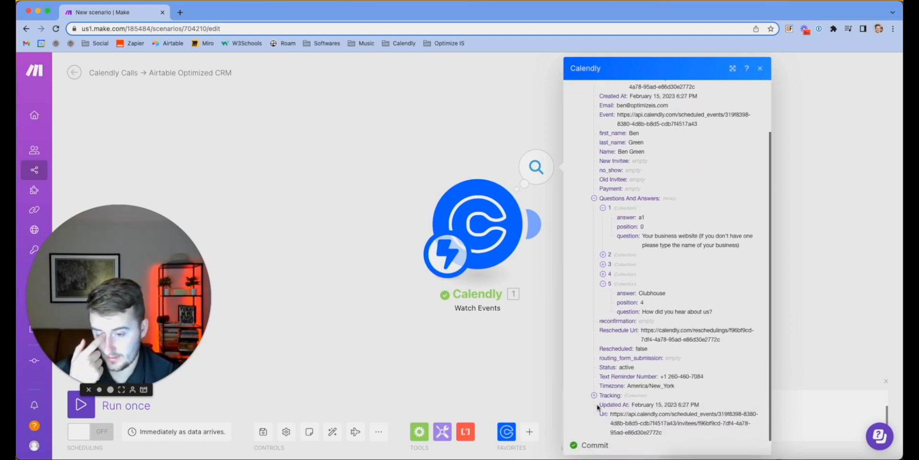
{"action": "left_click", "coordinate": [615, 395]}
{"action": "scroll", "coordinate": [608, 359], "scroll_direction": "down", "scroll_amount": 2}
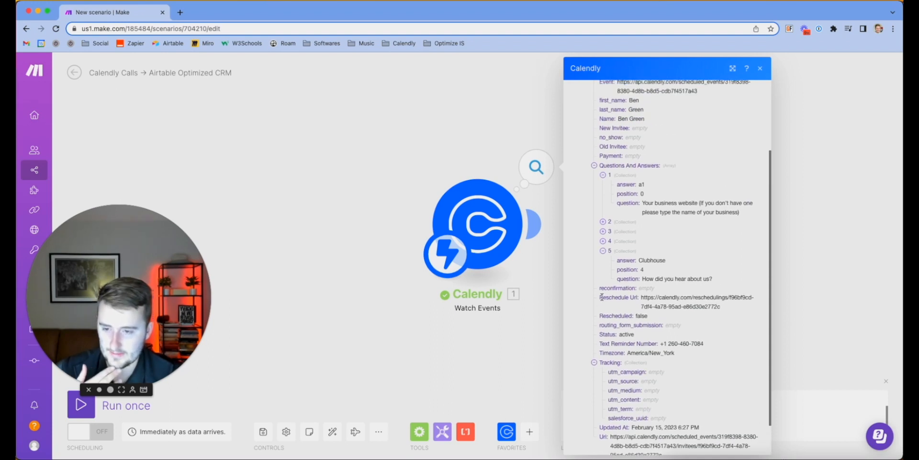
{"action": "scroll", "coordinate": [603, 296], "scroll_direction": "down", "scroll_amount": 1}
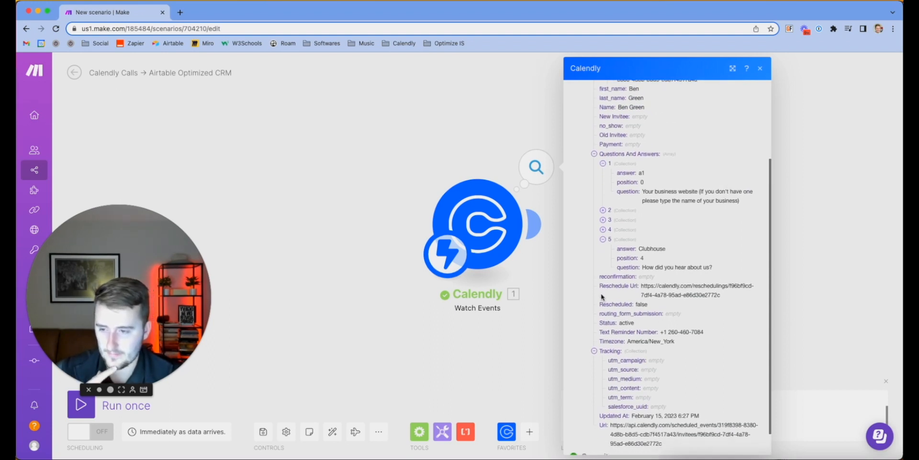
{"action": "left_click", "coordinate": [424, 156]}
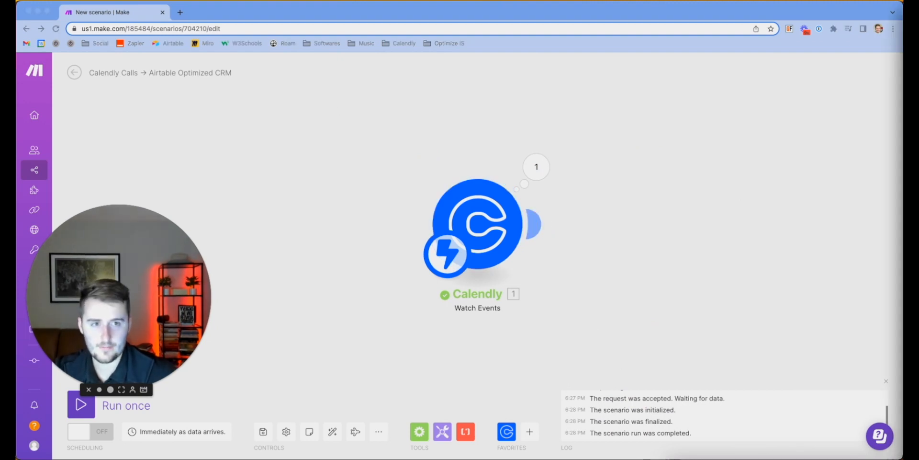
{"action": "mouse_move", "coordinate": [903, 33]}
{"action": "left_mouse_down"}
{"action": "mouse_move", "coordinate": [800, 32]}
{"action": "mouse_move", "coordinate": [797, 18]}
{"action": "mouse_move", "coordinate": [902, 32]}
{"action": "left_mouse_up"}
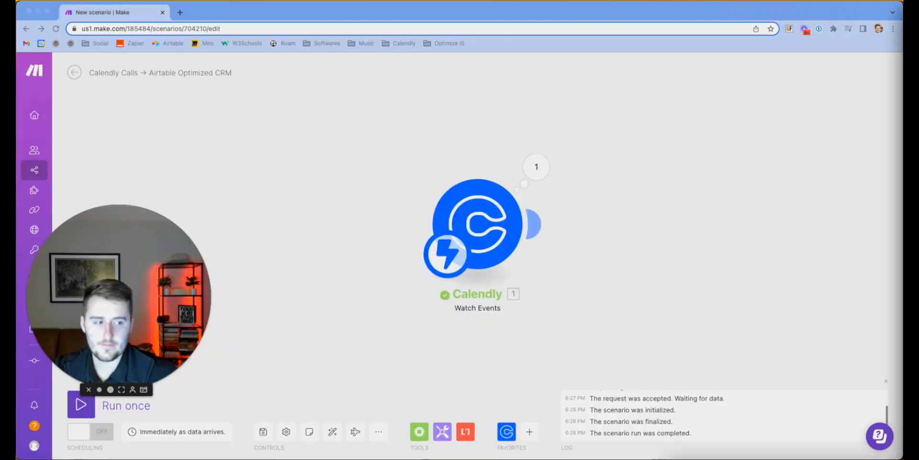
{"action": "left_click", "coordinate": [535, 230]}
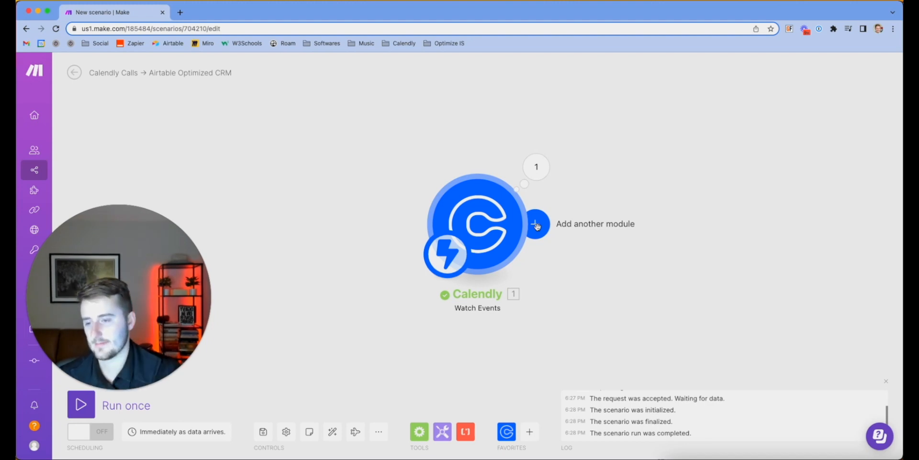
Append an Airtable module set to Upsert a Record after the Calendly trigger
{"action": "left_click", "coordinate": [537, 227]}
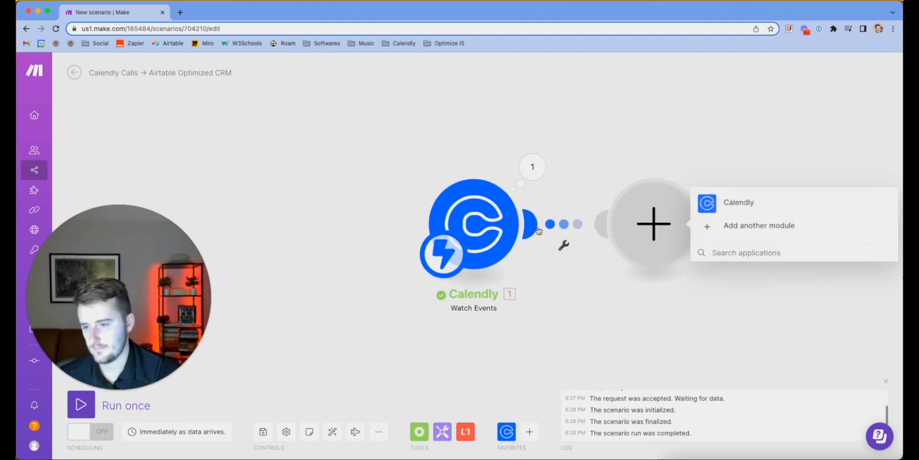
{"action": "left_click", "coordinate": [709, 225]}
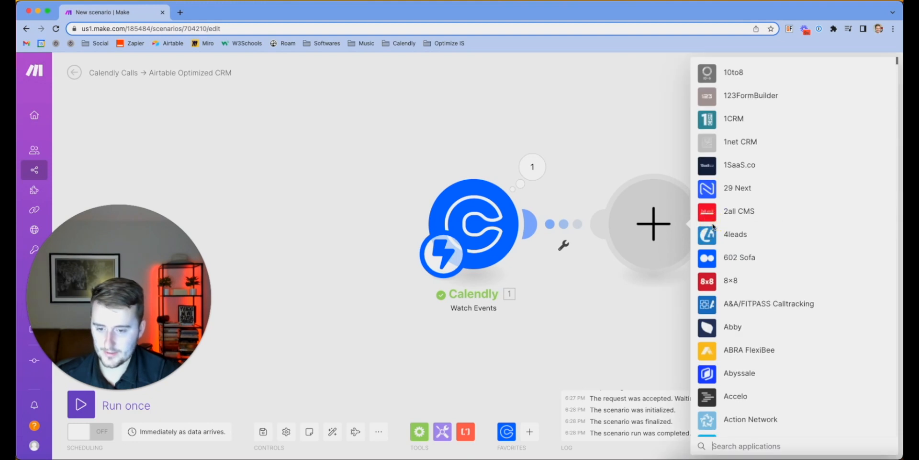
{"action": "type", "text": "airtable"}
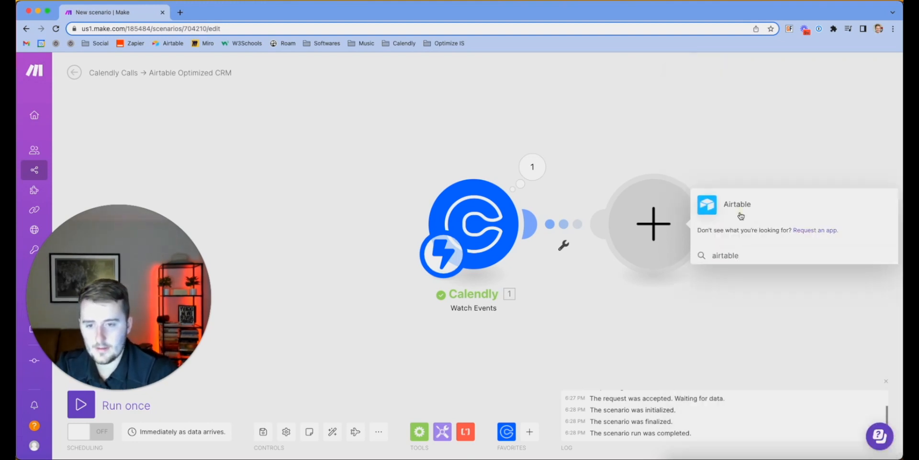
{"action": "left_click", "coordinate": [716, 207]}
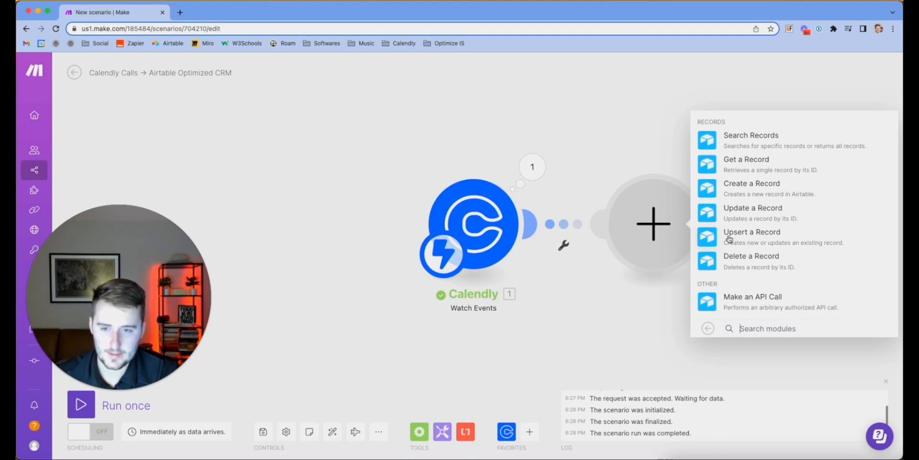
{"action": "left_click", "coordinate": [729, 238]}
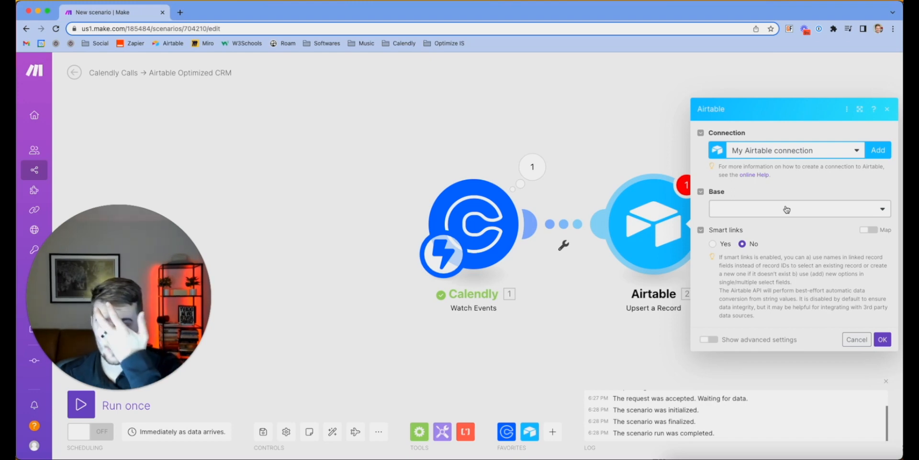
Switch to Airtable, open the Optimized base's details, and undo an accidental rename
{"action": "left_click", "coordinate": [902, 458]}
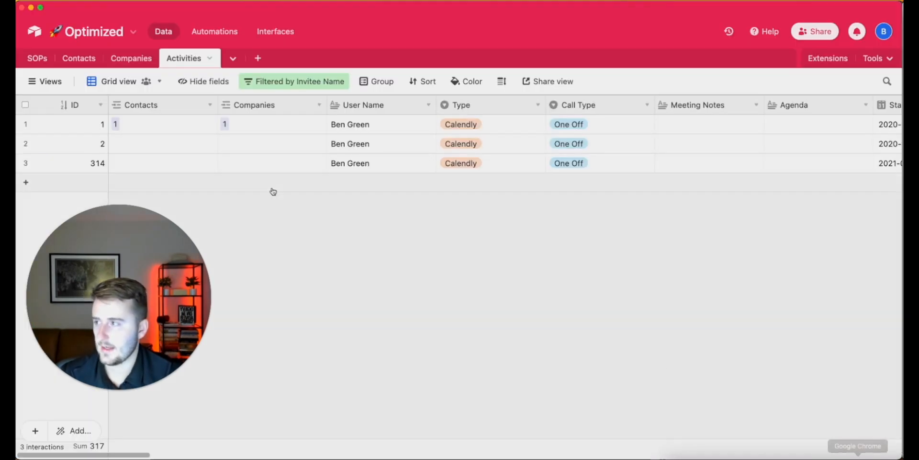
{"action": "left_click", "coordinate": [67, 33]}
{"action": "triple_click", "coordinate": [86, 61]}
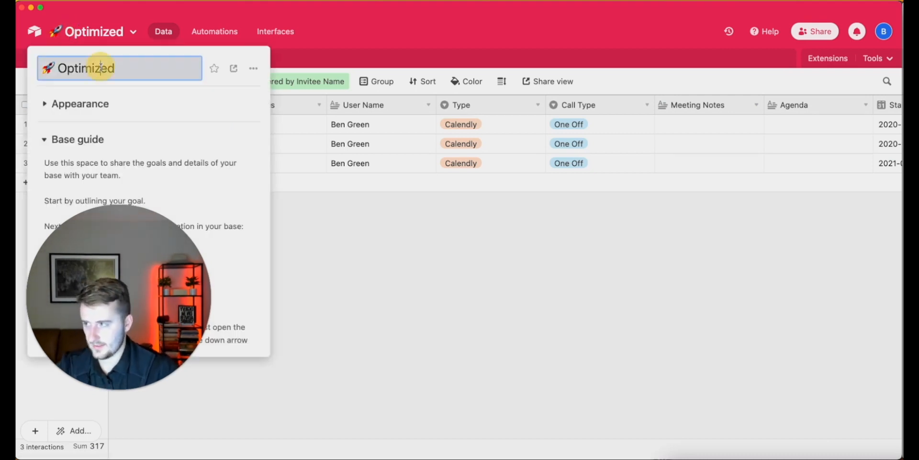
{"action": "type", "text": "Find/Create A Companyc"}
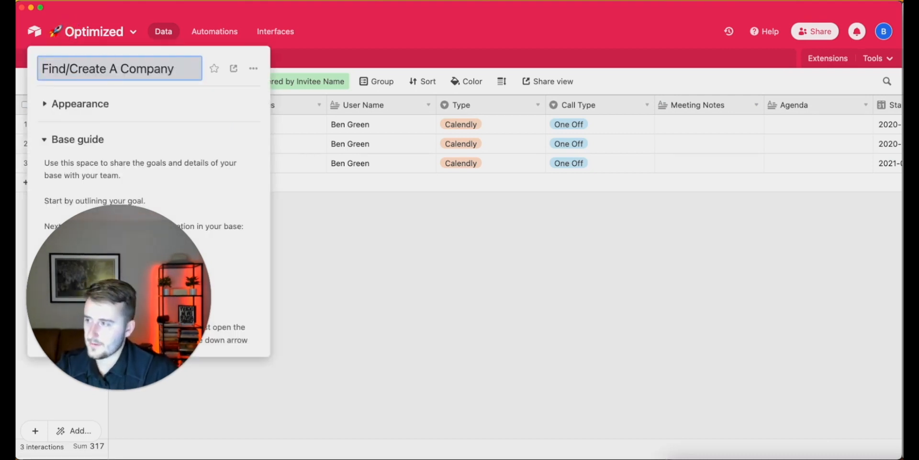
{"action": "key", "text": "super+z"}
{"action": "key", "text": "super+c"}
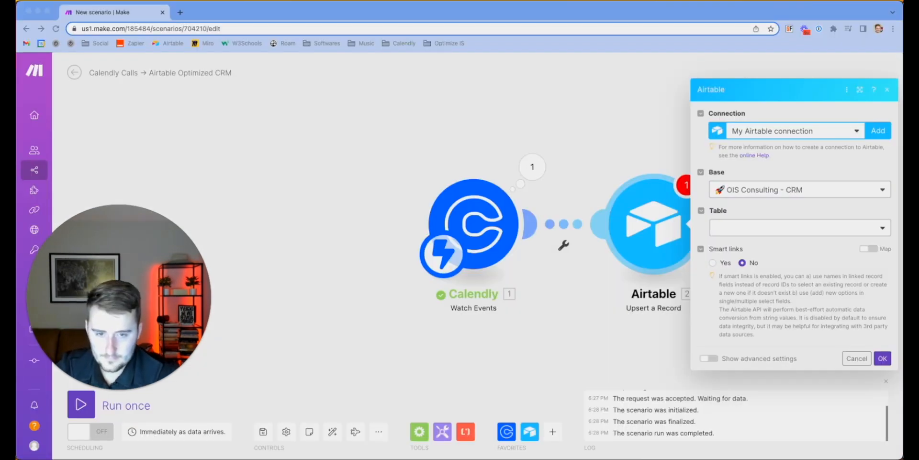
Choose the Optimized base and its Contacts table in the upsert module
{"action": "left_click", "coordinate": [842, 191]}
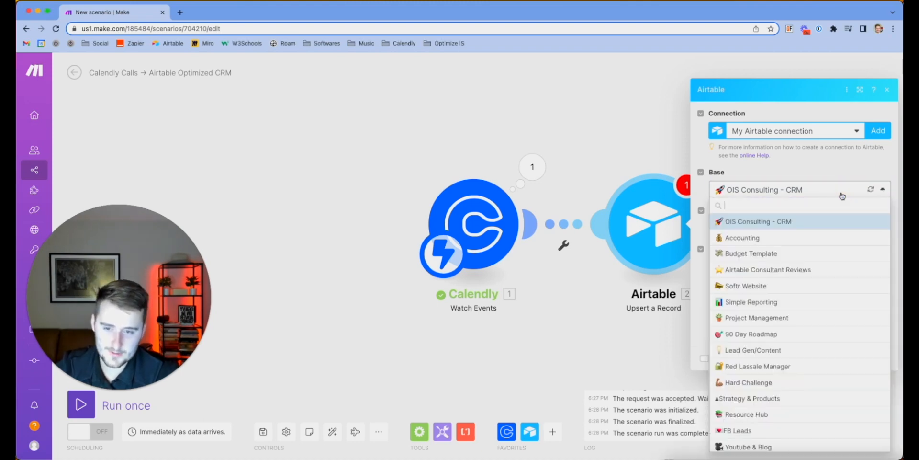
{"action": "key", "text": "super+v"}
{"action": "left_click", "coordinate": [773, 220]}
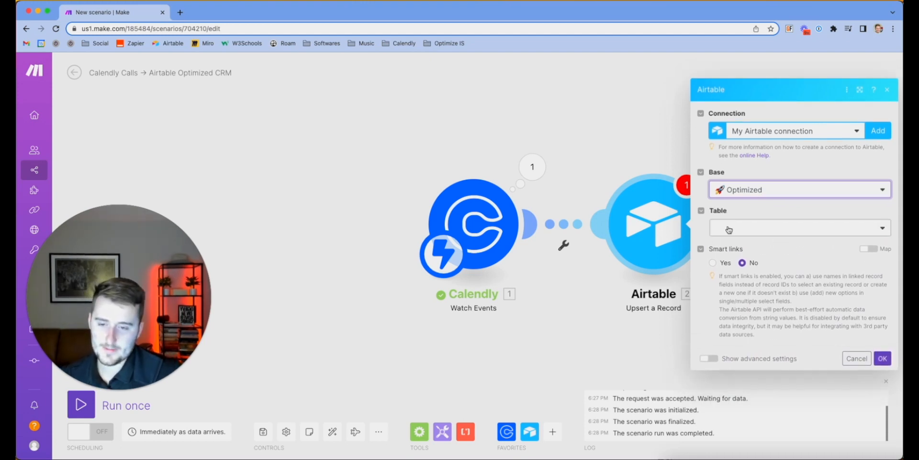
{"action": "left_click", "coordinate": [729, 230]}
{"action": "left_click", "coordinate": [735, 261]}
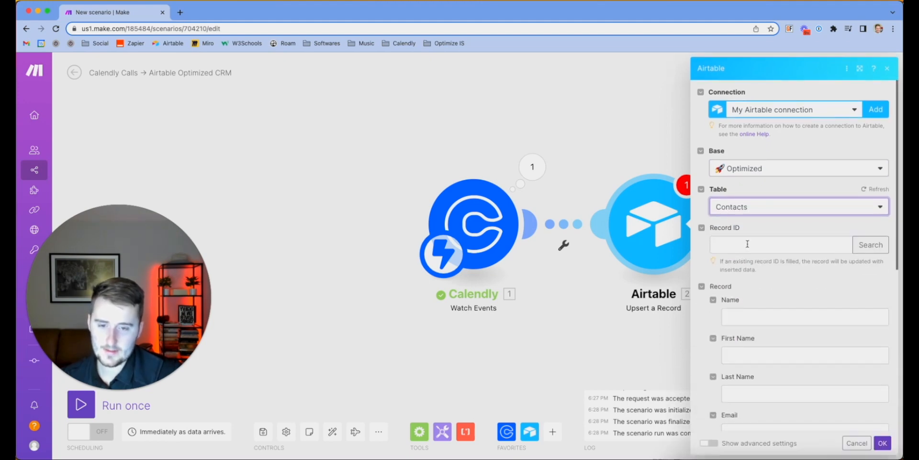
Look over the module's record fields, toggling the Calendly mapping panel and form options
{"action": "left_click", "coordinate": [748, 244]}
{"action": "left_click", "coordinate": [783, 226]}
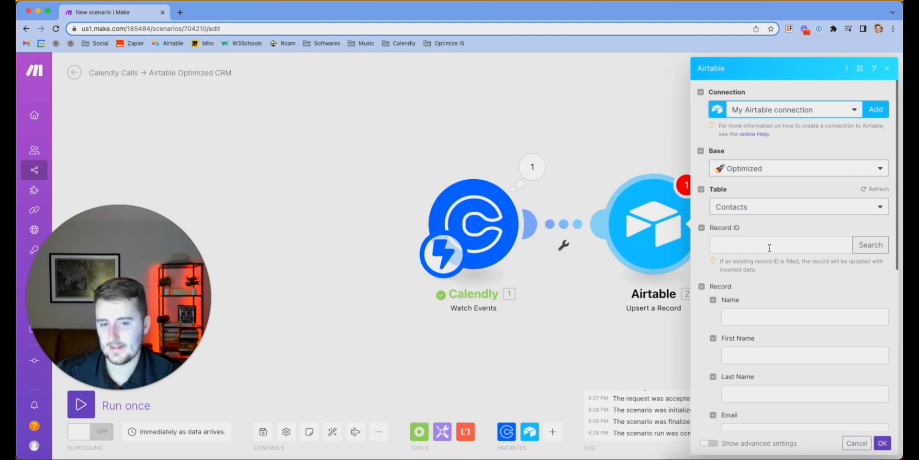
{"action": "scroll", "coordinate": [770, 247], "scroll_direction": "down", "scroll_amount": 1}
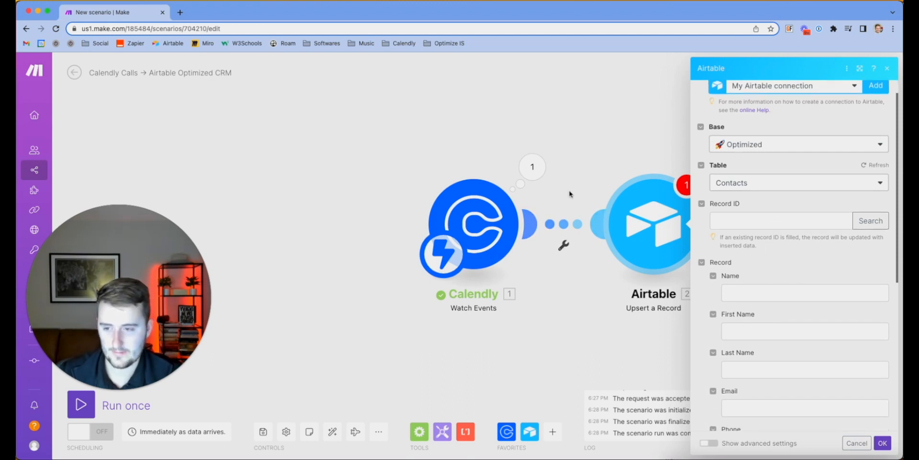
{"action": "scroll", "coordinate": [750, 178], "scroll_direction": "up", "scroll_amount": 1}
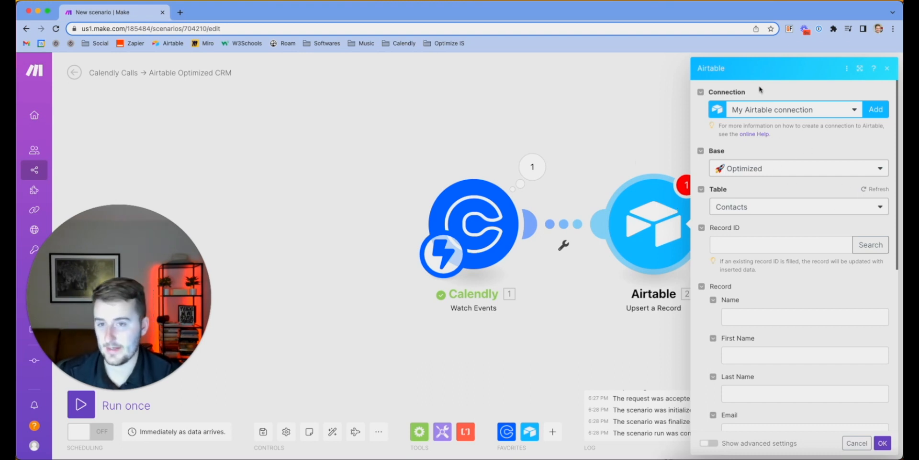
{"action": "left_click", "coordinate": [846, 68]}
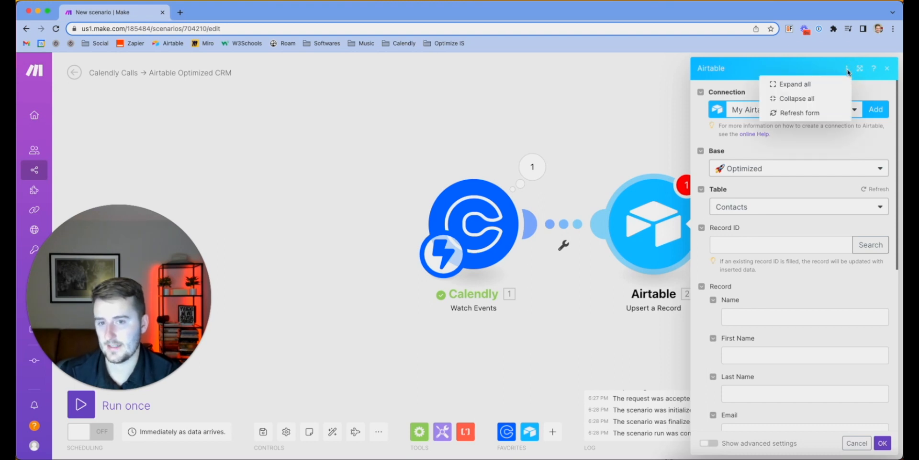
{"action": "left_click", "coordinate": [643, 120]}
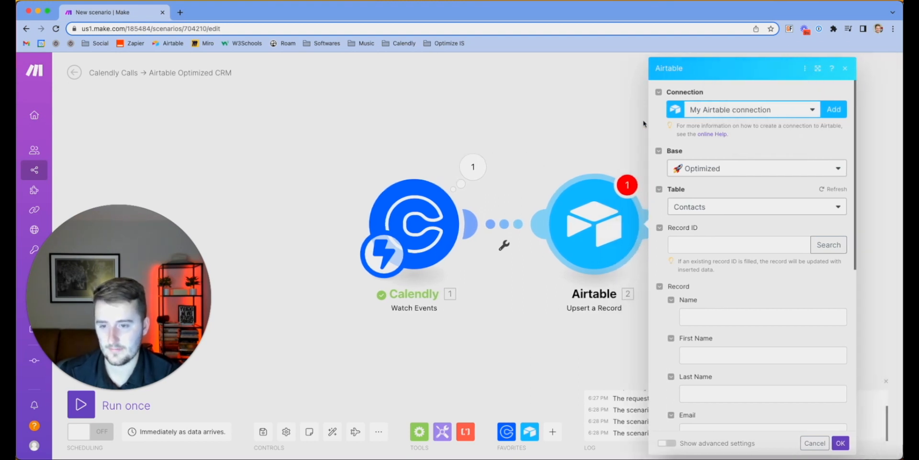
{"action": "left_click", "coordinate": [553, 134]}
Dismiss the Airtable module's action menu and the filter form on the Calendly-to-Airtable link
{"action": "right_click", "coordinate": [604, 210]}
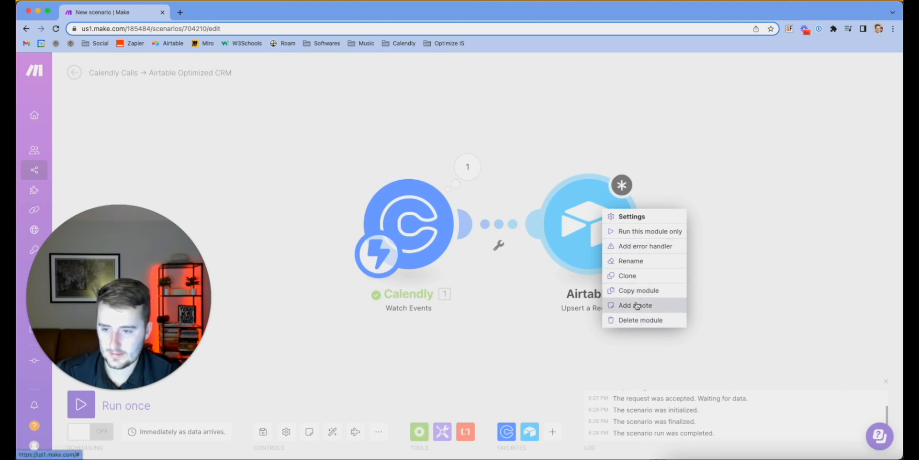
{"action": "left_click", "coordinate": [536, 229]}
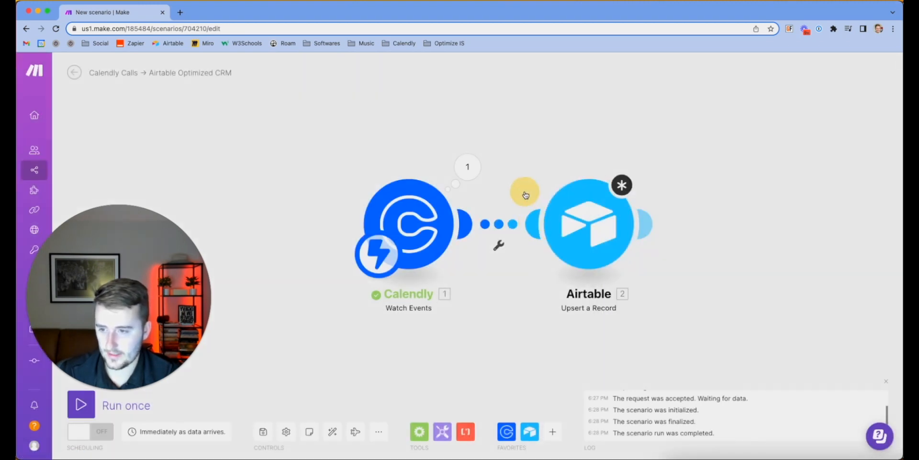
{"action": "left_click", "coordinate": [531, 230]}
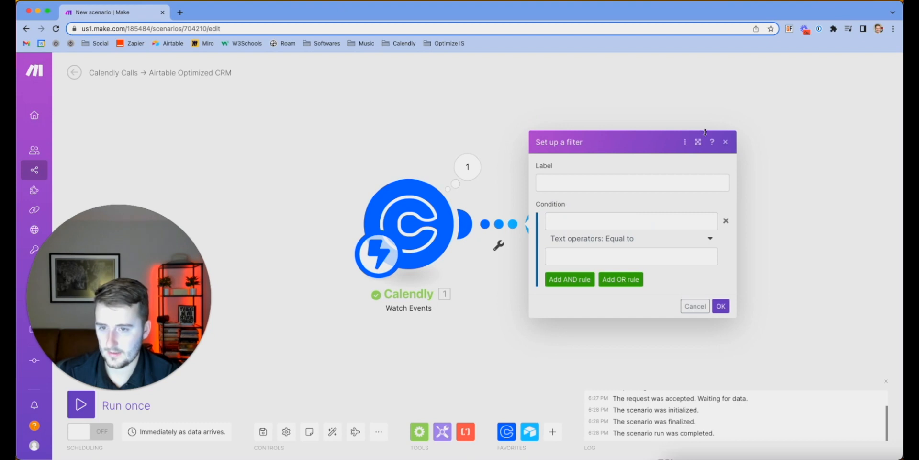
{"action": "left_click", "coordinate": [684, 145]}
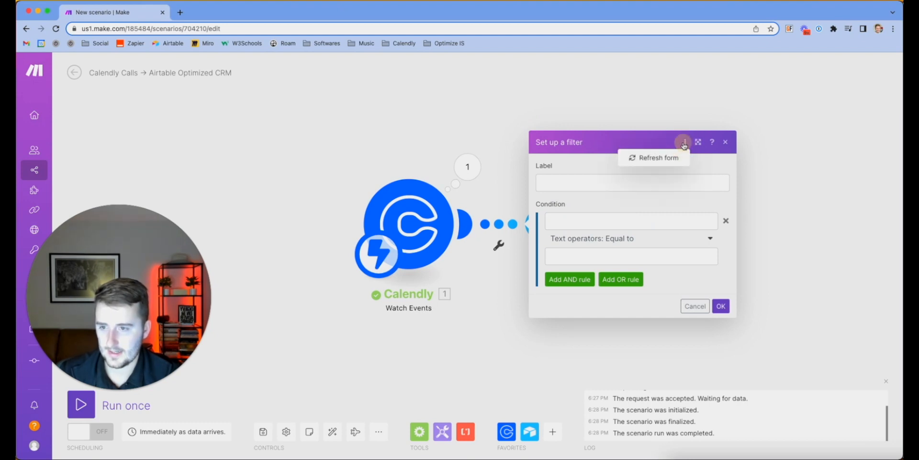
{"action": "left_click", "coordinate": [684, 144]}
{"action": "left_click", "coordinate": [515, 145]}
{"action": "left_click", "coordinate": [532, 213]}
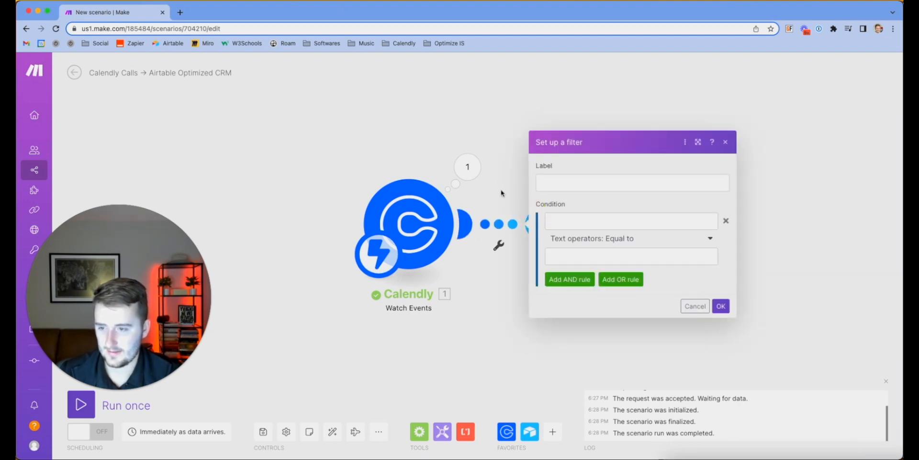
{"action": "left_click", "coordinate": [503, 172]}
{"action": "left_click", "coordinate": [499, 222]}
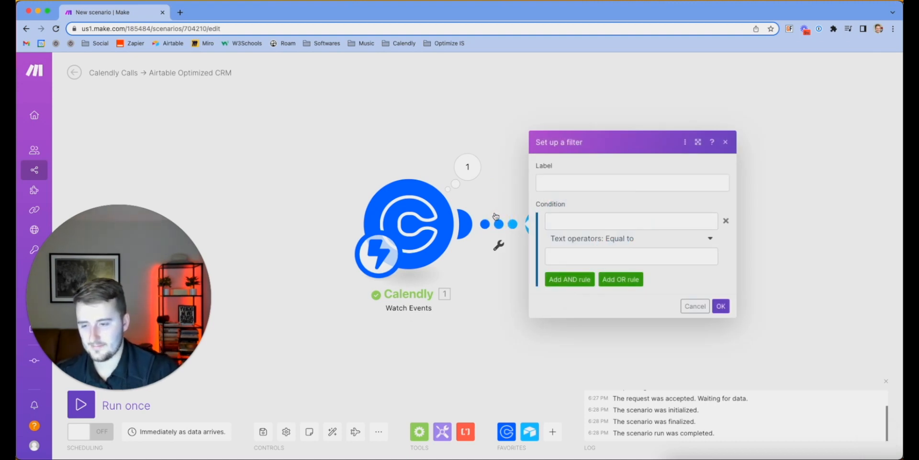
{"action": "left_click", "coordinate": [487, 191]}
Drag the Airtable upsert module further right on the canvas
{"action": "left_click", "coordinate": [531, 214]}
{"action": "left_click_drag", "start_coordinate": [531, 214], "coordinate": [672, 236]}
{"action": "left_click", "coordinate": [672, 236]}
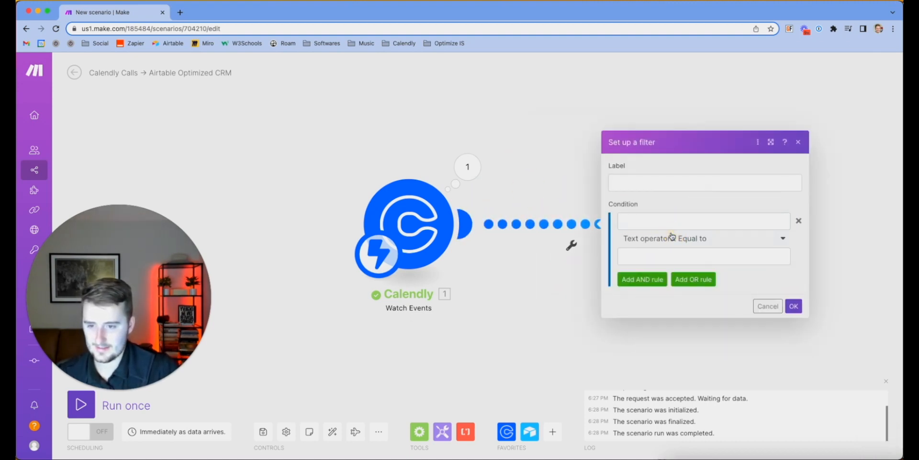
{"action": "left_click", "coordinate": [593, 320]}
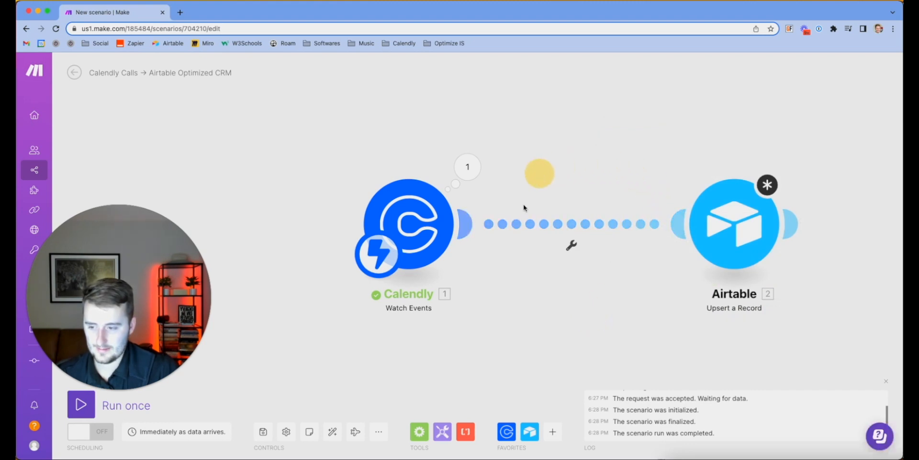
Add an Airtable Search Records module into the chain right after Calendly
{"action": "left_click", "coordinate": [536, 428]}
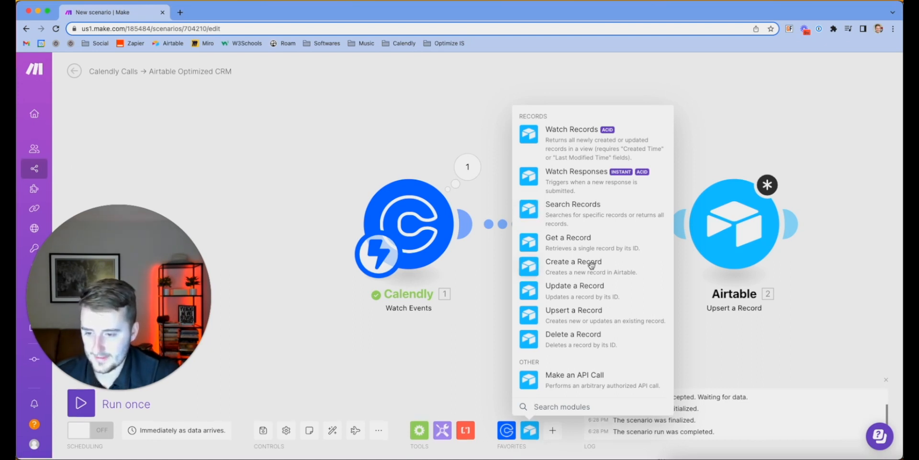
{"action": "left_click", "coordinate": [551, 207]}
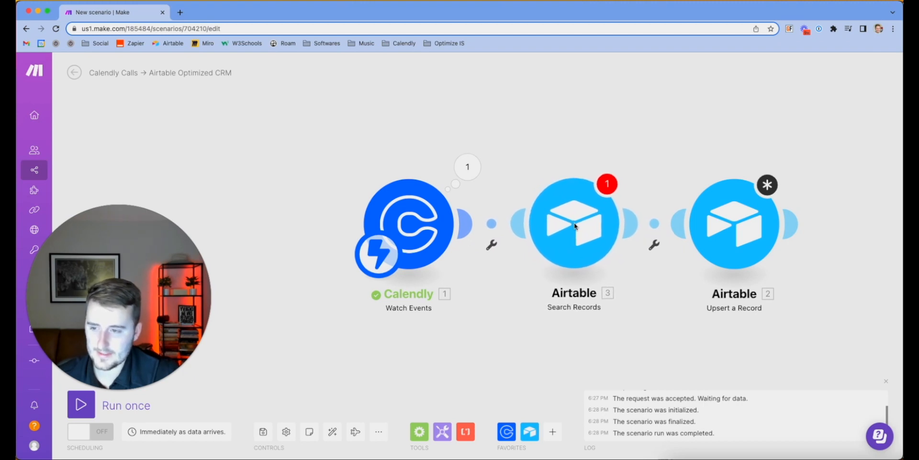
{"action": "left_click_drag", "start_coordinate": [572, 225], "coordinate": [578, 227]}
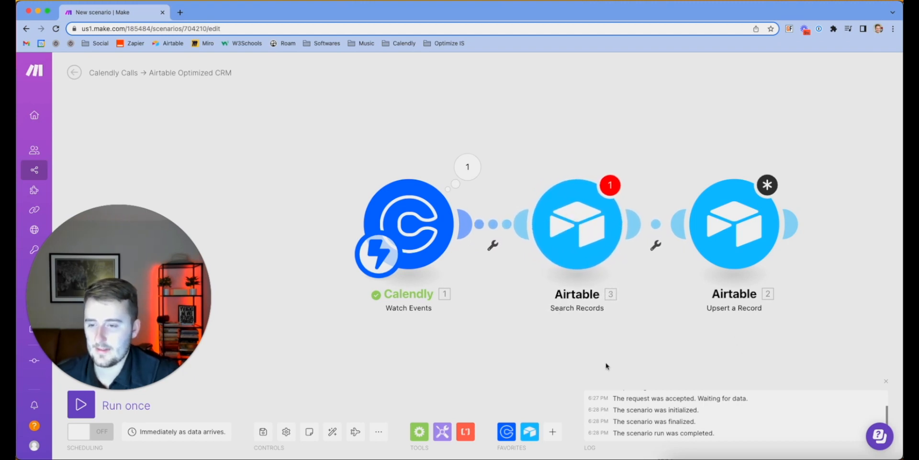
Set the Search Records module's base to Optimized
{"action": "left_click", "coordinate": [570, 210]}
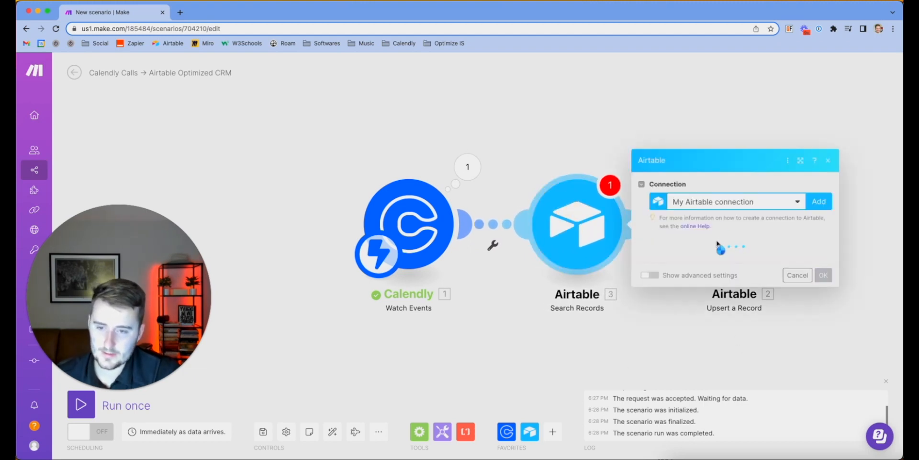
{"action": "left_click", "coordinate": [686, 263]}
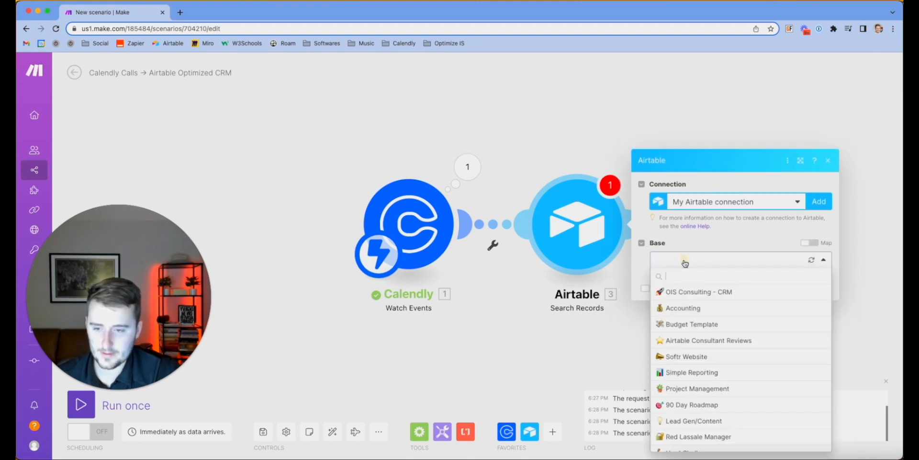
{"action": "type", "text": "🚀 Optimized"}
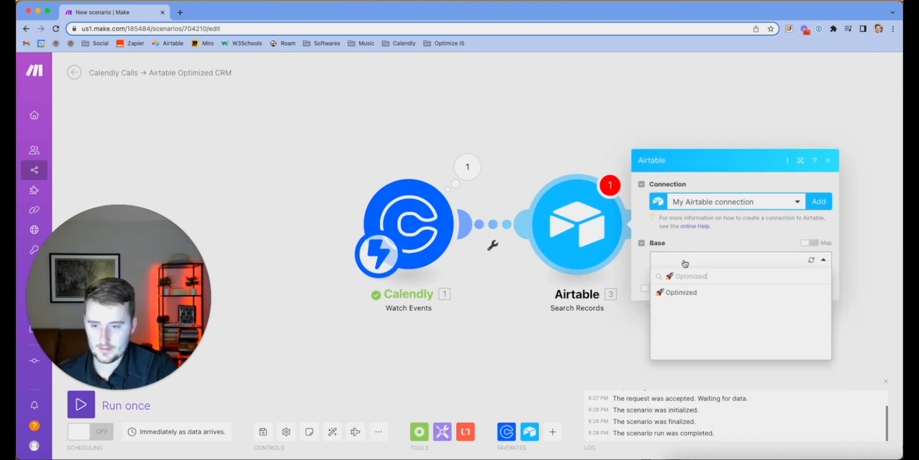
{"action": "left_click", "coordinate": [685, 292]}
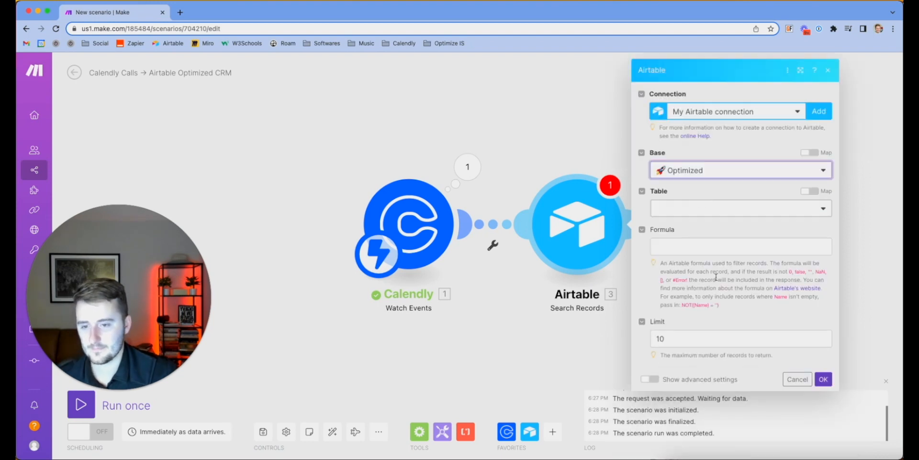
Point the search at the Contacts table and select Email as its output field
{"action": "left_click", "coordinate": [690, 207]}
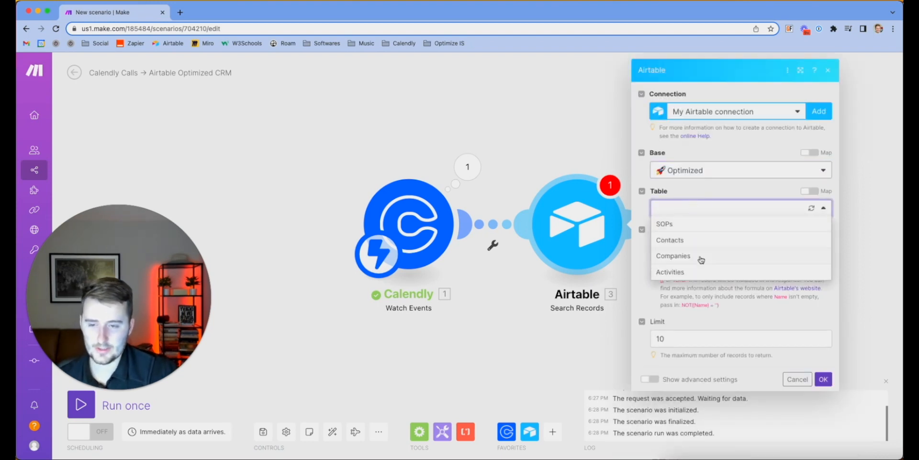
{"action": "left_click", "coordinate": [679, 244]}
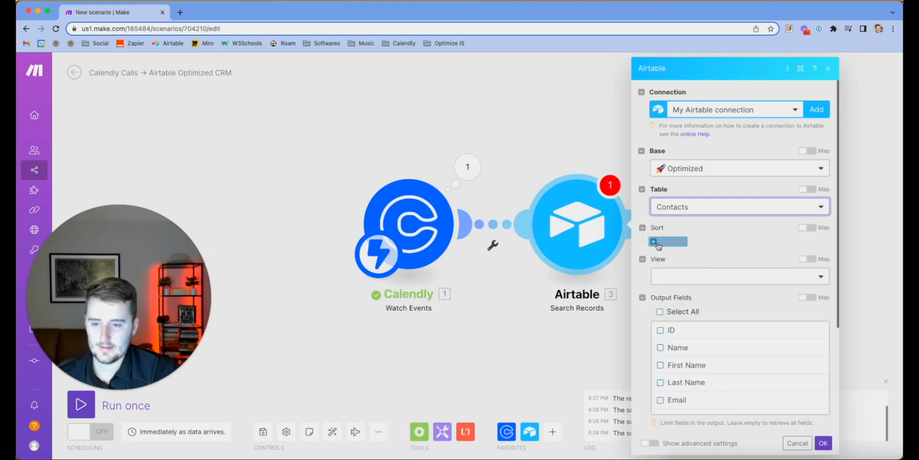
{"action": "scroll", "coordinate": [668, 253], "scroll_direction": "down", "scroll_amount": 1}
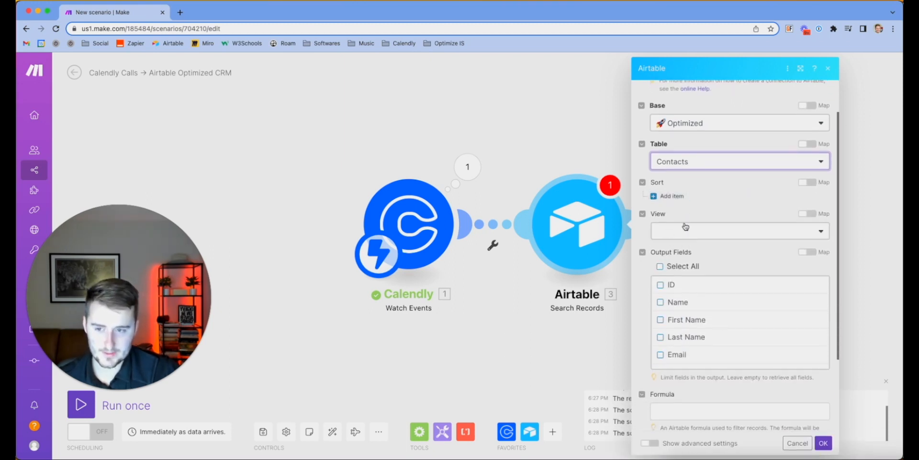
{"action": "scroll", "coordinate": [686, 228], "scroll_direction": "down", "scroll_amount": 1}
{"action": "scroll", "coordinate": [685, 301], "scroll_direction": "down", "scroll_amount": 3}
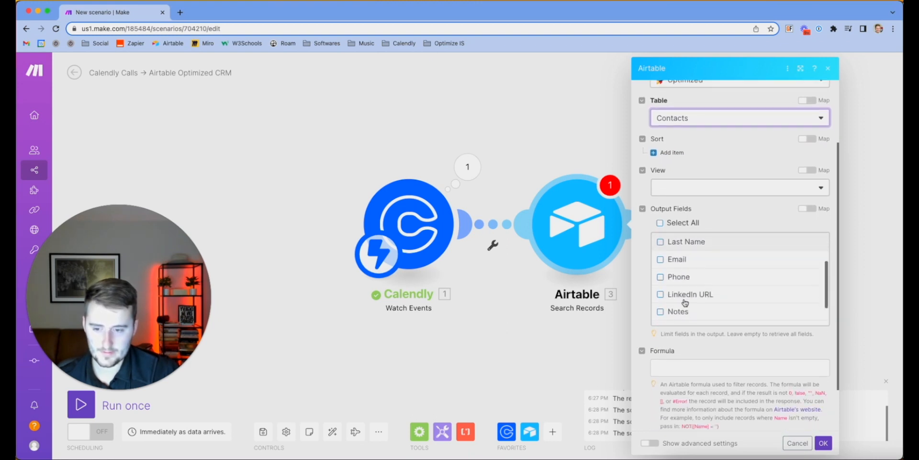
{"action": "scroll", "coordinate": [698, 275], "scroll_direction": "up", "scroll_amount": 3}
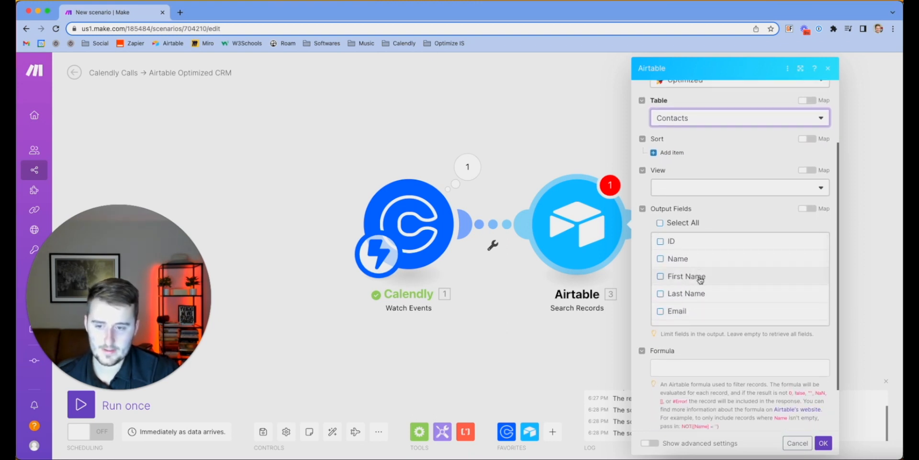
{"action": "scroll", "coordinate": [698, 277], "scroll_direction": "down", "scroll_amount": 3}
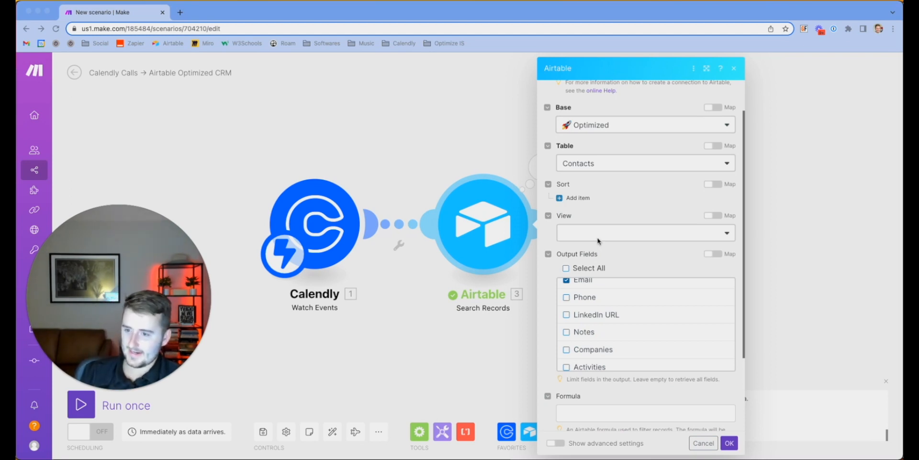
{"action": "scroll", "coordinate": [598, 240], "scroll_direction": "up", "scroll_amount": 1}
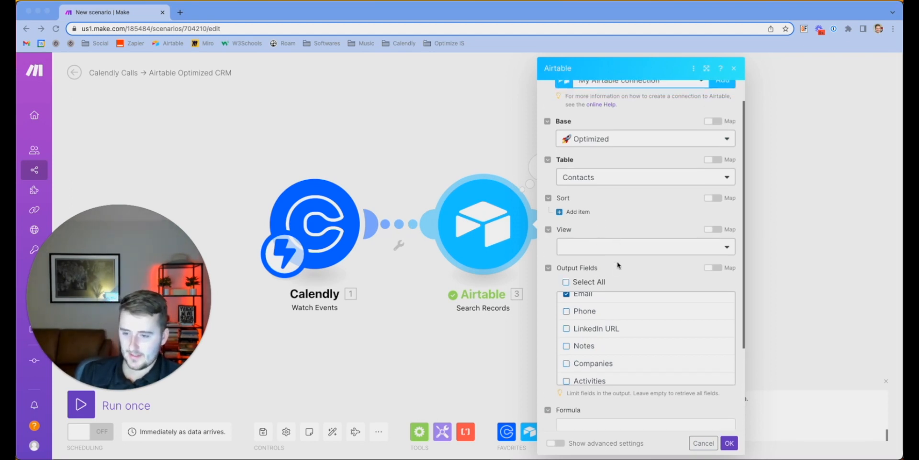
{"action": "scroll", "coordinate": [600, 297], "scroll_direction": "down", "scroll_amount": 3}
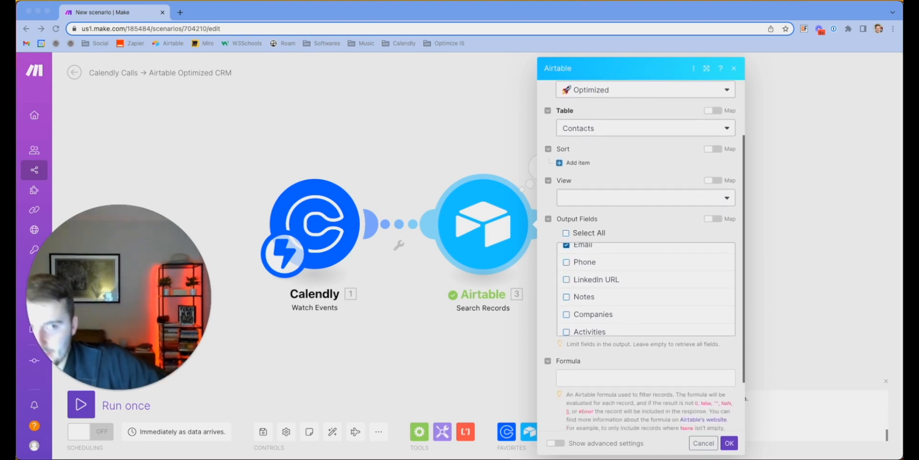
{"action": "scroll", "coordinate": [675, 413], "scroll_direction": "down", "scroll_amount": 1}
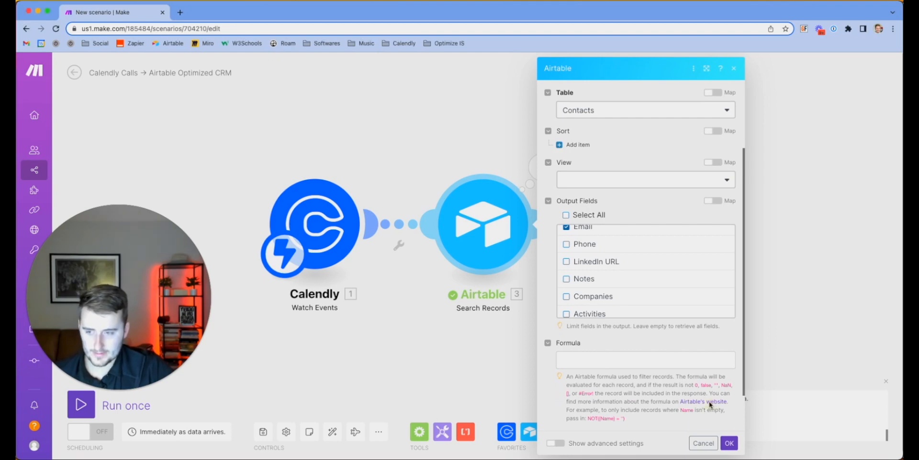
Open Airtable's formula field reference in a new tab, then return to Make
{"action": "left_click", "coordinate": [711, 403]}
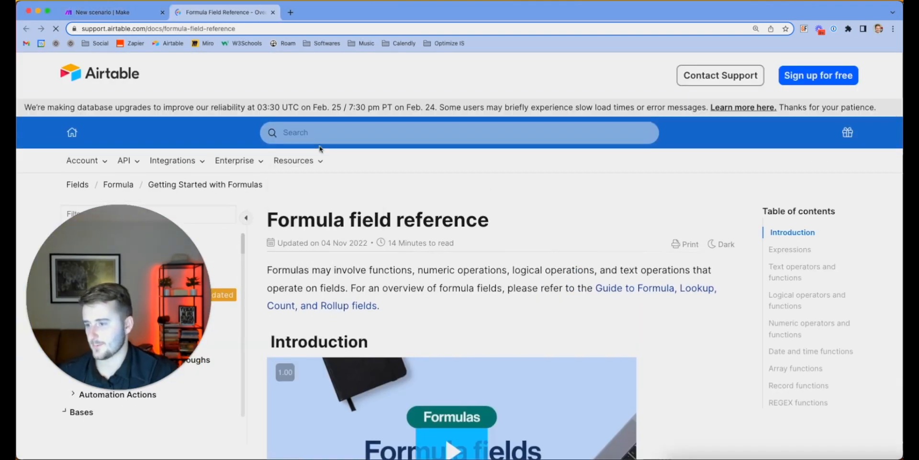
{"action": "scroll", "coordinate": [426, 280], "scroll_direction": "down", "scroll_amount": 15}
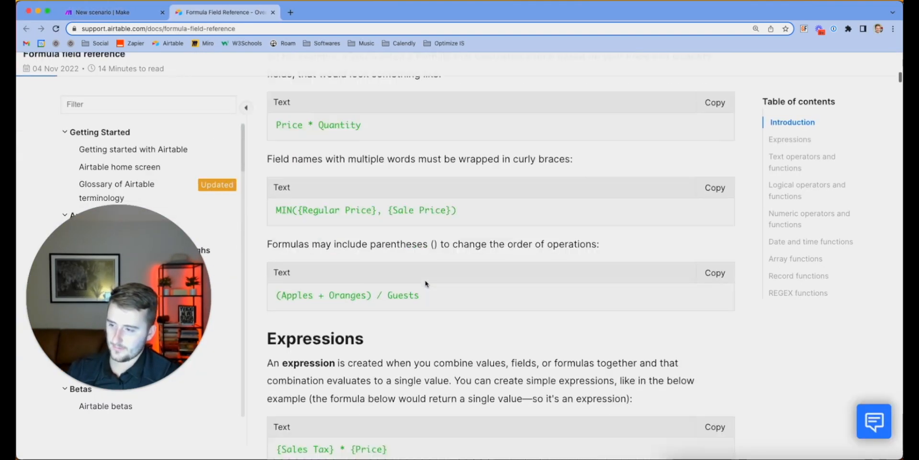
{"action": "left_click", "coordinate": [132, 12]}
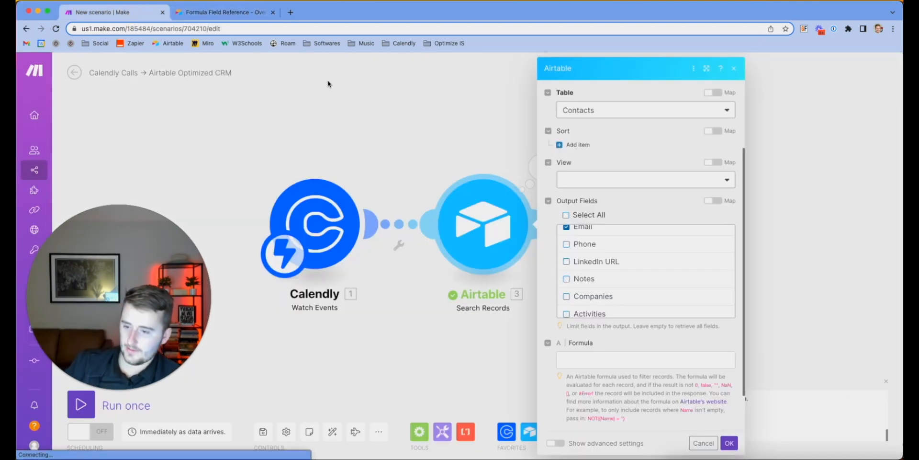
Scroll the Search Records settings to Formula and click into the formula box
{"action": "scroll", "coordinate": [556, 224], "scroll_direction": "down", "scroll_amount": 2}
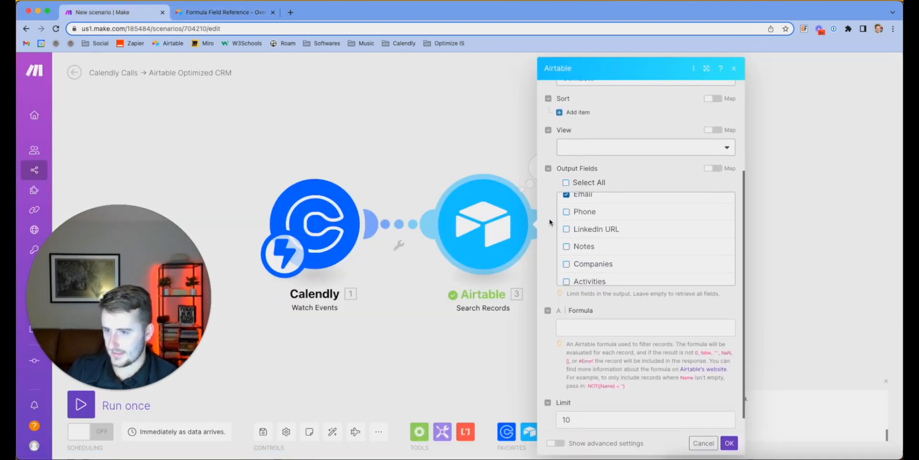
{"action": "scroll", "coordinate": [551, 209], "scroll_direction": "up", "scroll_amount": 1}
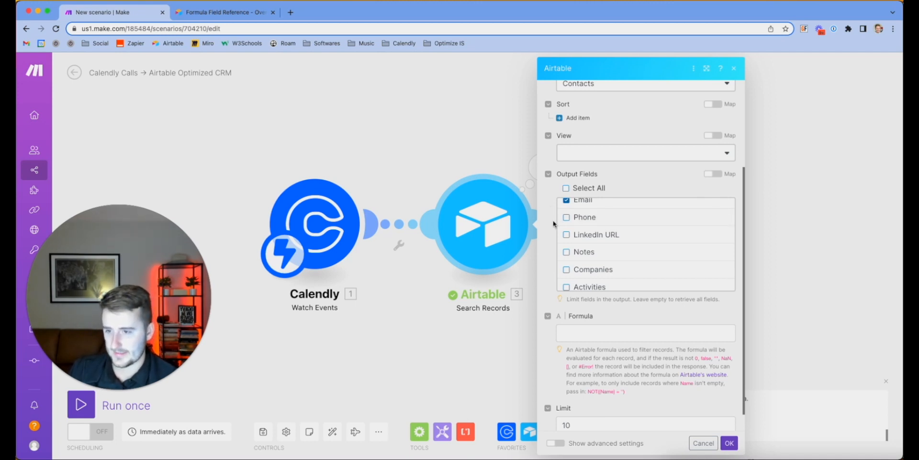
{"action": "scroll", "coordinate": [554, 223], "scroll_direction": "up", "scroll_amount": 5}
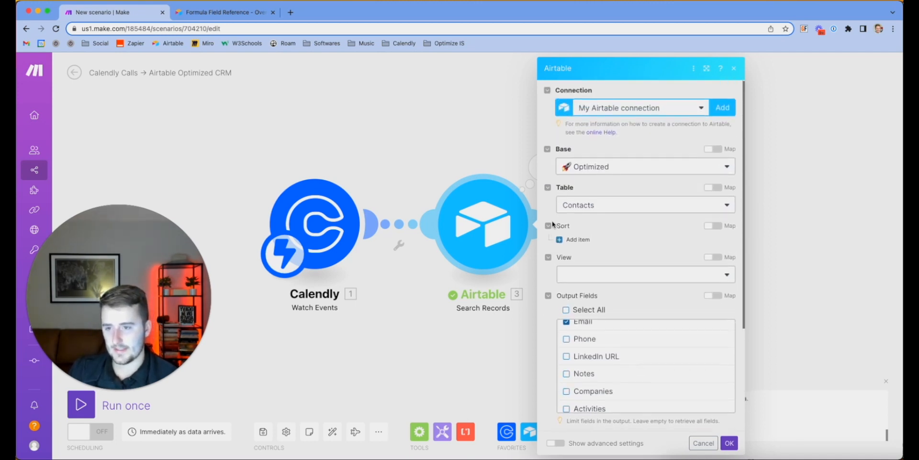
{"action": "scroll", "coordinate": [553, 224], "scroll_direction": "down", "scroll_amount": 6}
{"action": "scroll", "coordinate": [605, 237], "scroll_direction": "up", "scroll_amount": 2}
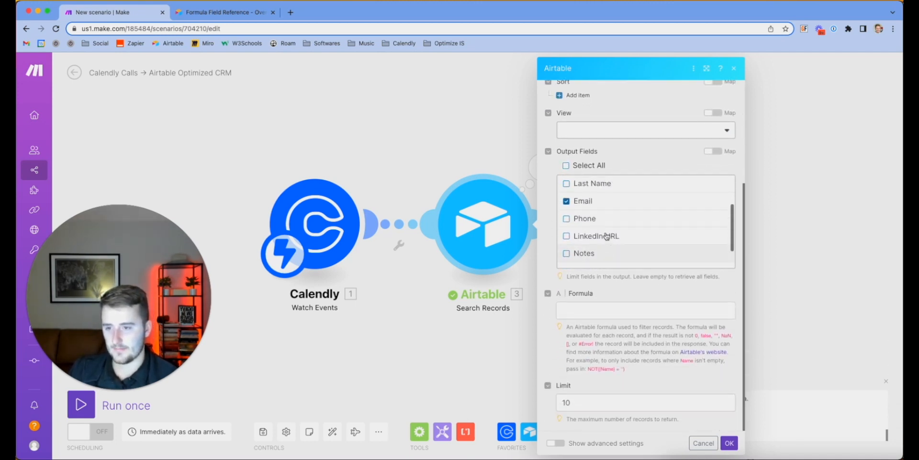
{"action": "left_click", "coordinate": [594, 307]}
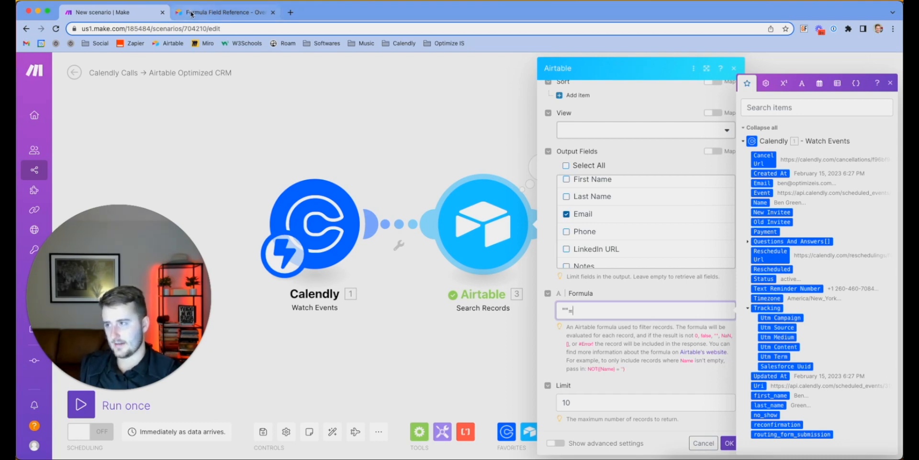
Bring the Optimized Airtable base forward and open its Contacts table
{"action": "left_click", "coordinate": [910, 447]}
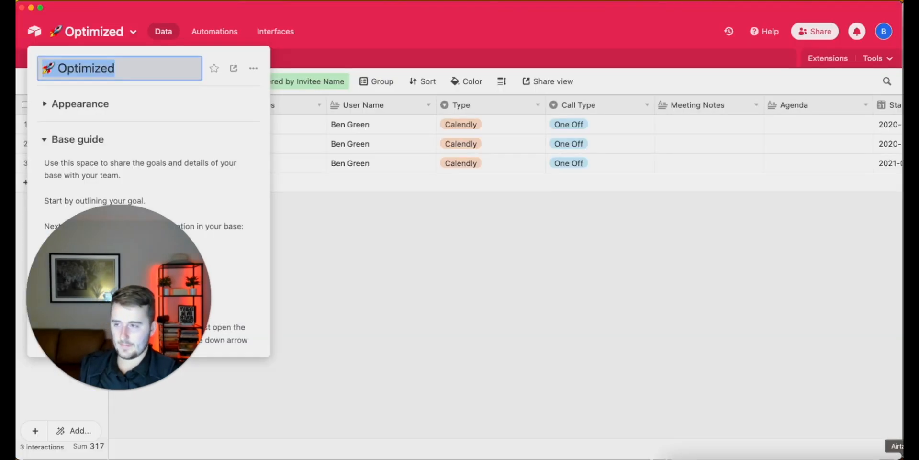
{"action": "left_click", "coordinate": [425, 237]}
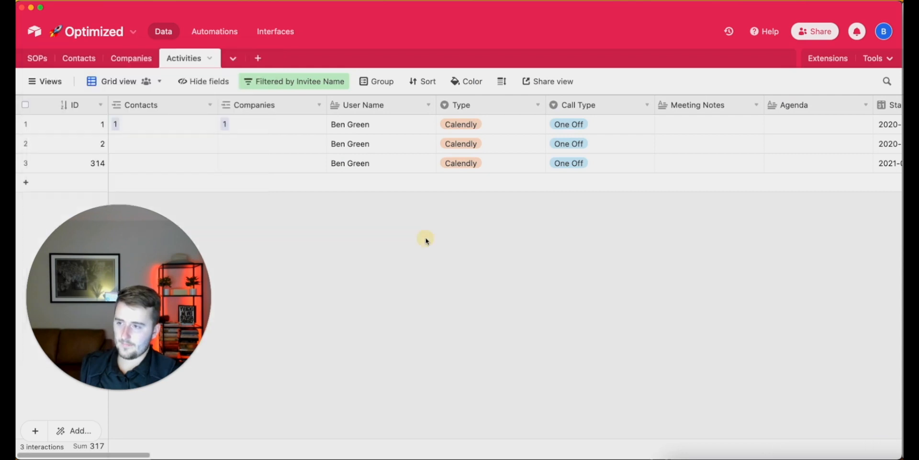
{"action": "left_click", "coordinate": [77, 58]}
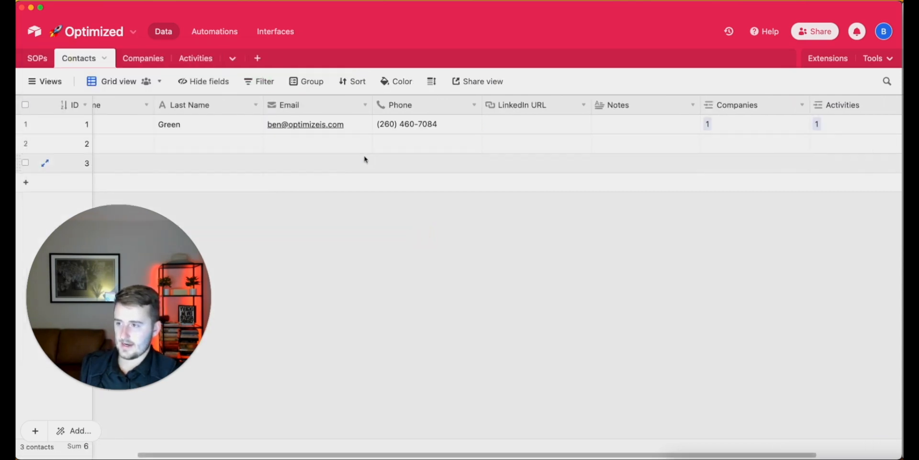
Start inserting a field right of Email, cancel it, and select record 2's Email cell
{"action": "right_click", "coordinate": [311, 105]}
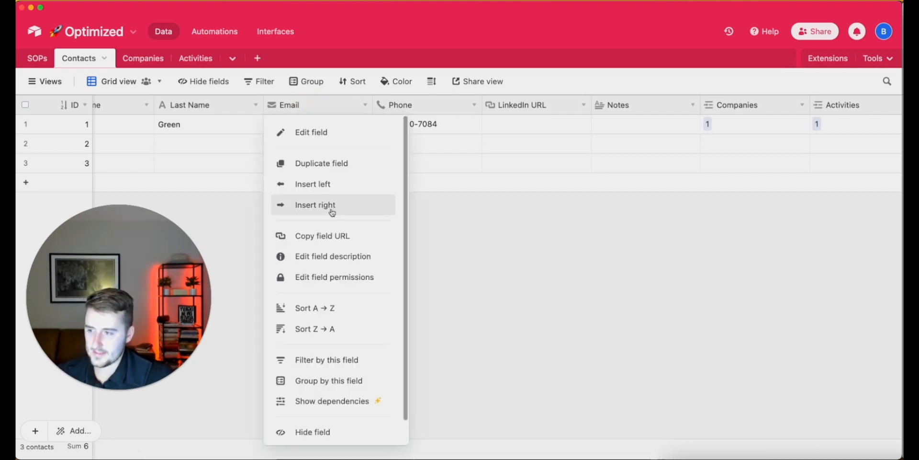
{"action": "left_click", "coordinate": [306, 206]}
{"action": "left_click", "coordinate": [450, 167]}
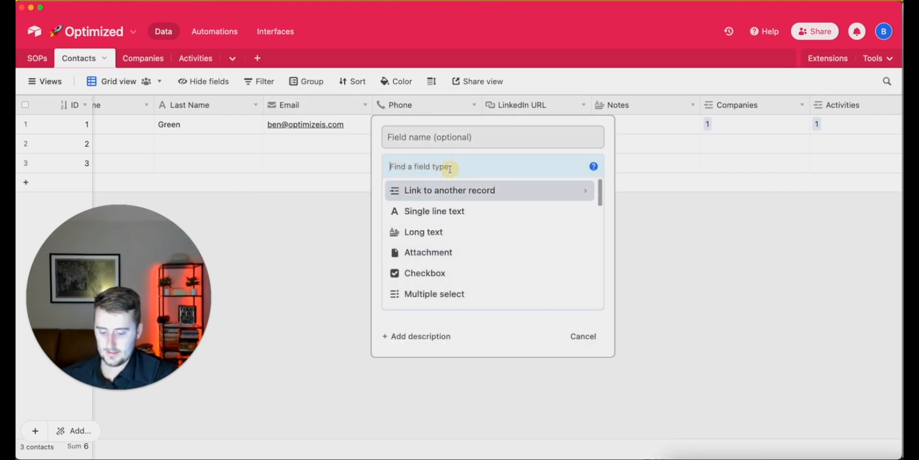
{"action": "type", "text": "f"}
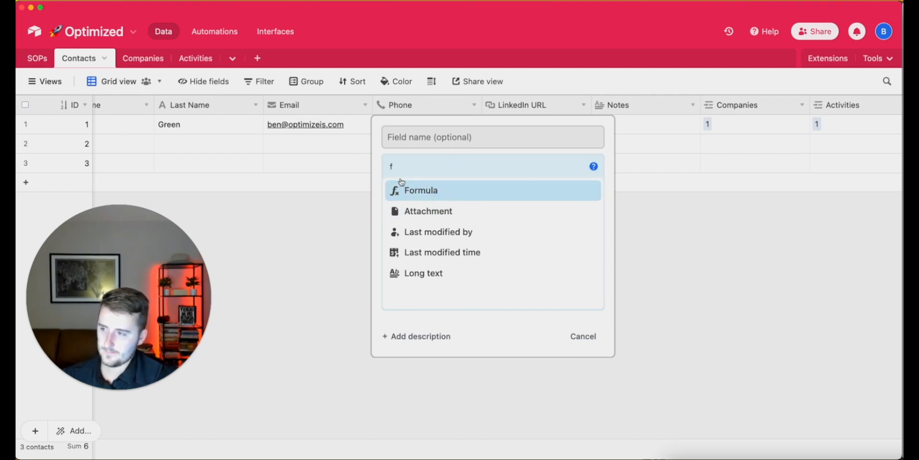
{"action": "left_click", "coordinate": [594, 338]}
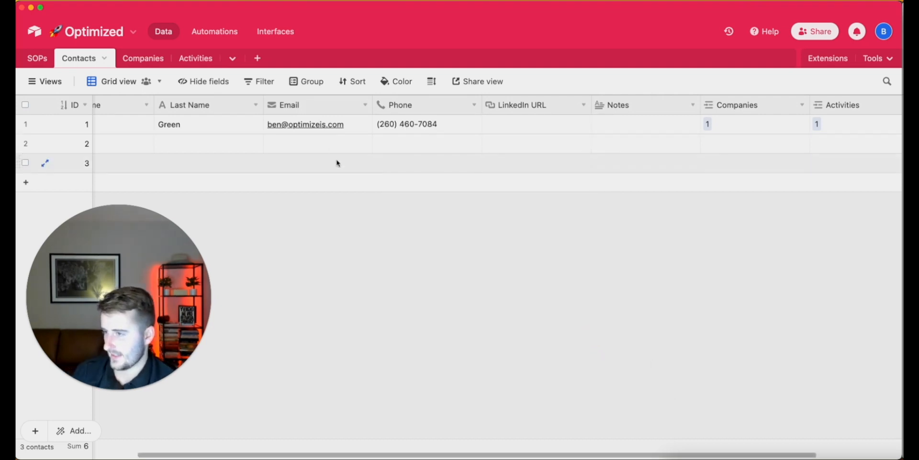
{"action": "left_click", "coordinate": [302, 143]}
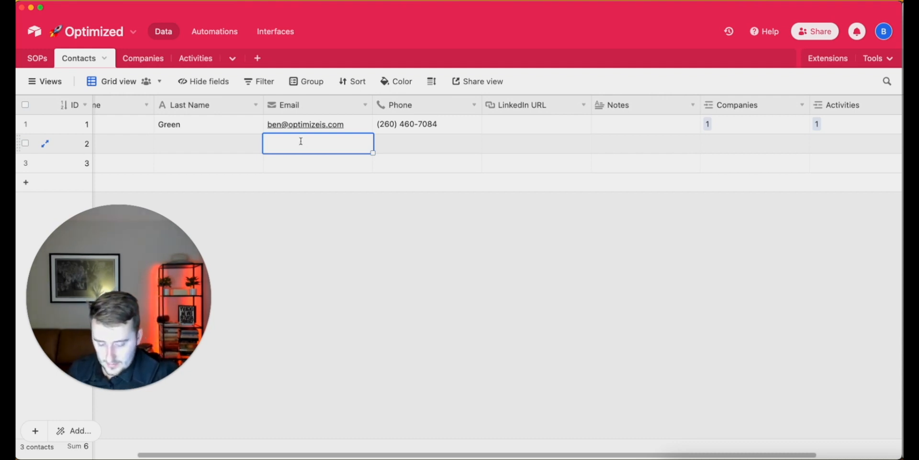
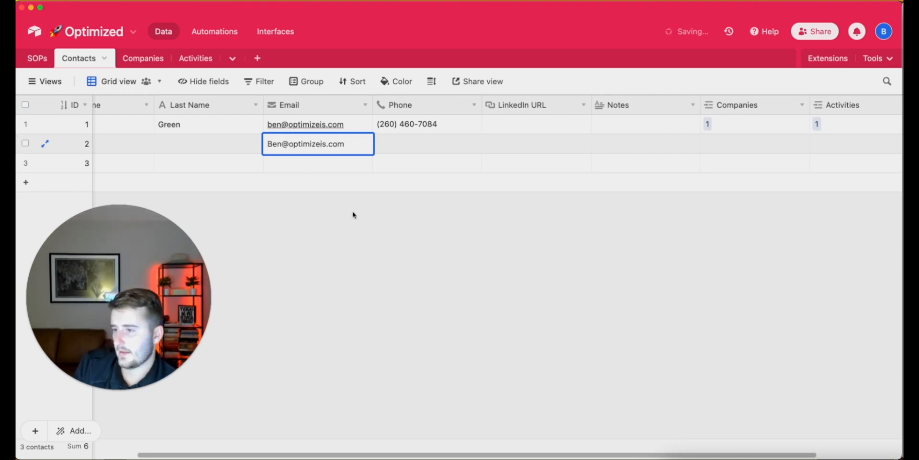
Type the contact's e-mail address into record 2's Email cell and keep editing it
{"action": "left_click", "coordinate": [354, 215]}
{"action": "left_click", "coordinate": [353, 146]}
{"action": "left_click", "coordinate": [353, 146]}
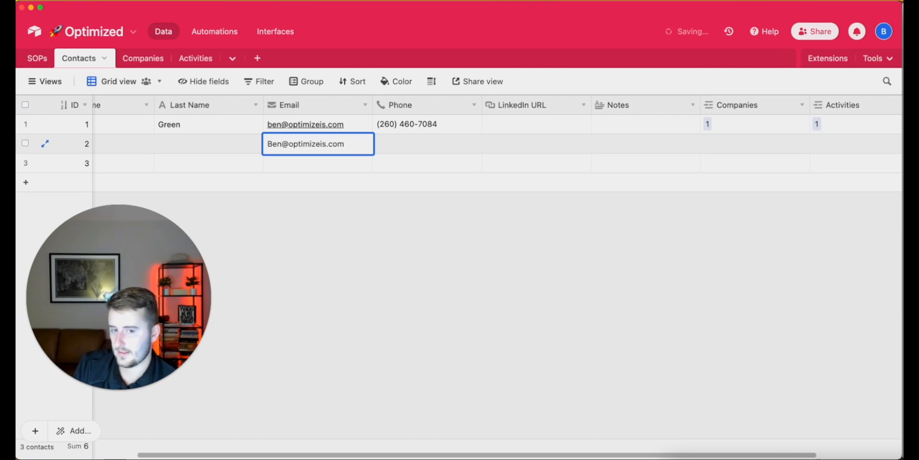
{"action": "left_click", "coordinate": [364, 145]}
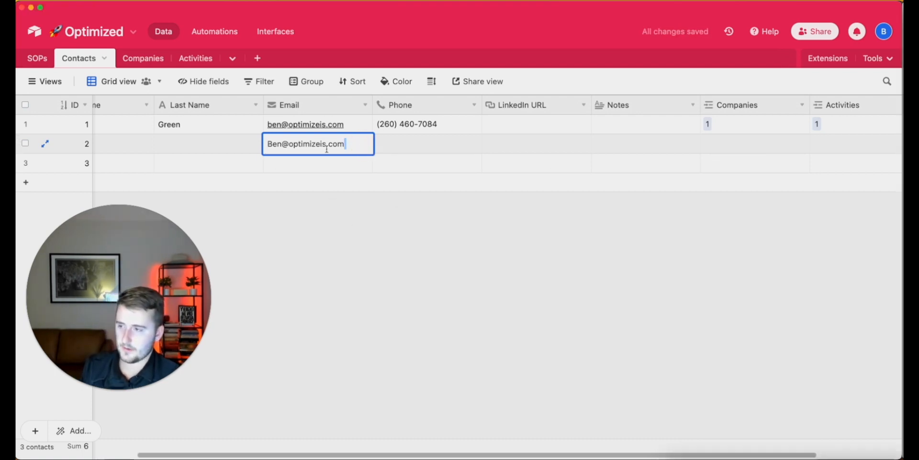
Add a Formula field right of Email named DEV | Clean Email
{"action": "right_click", "coordinate": [294, 102]}
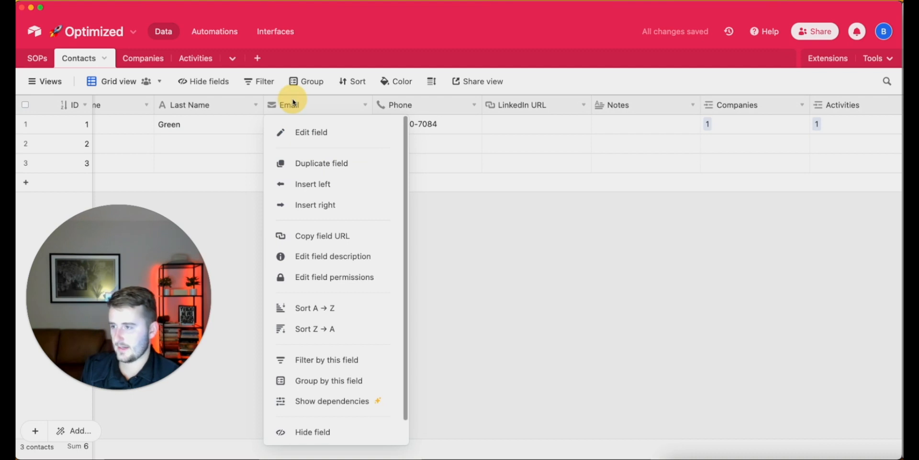
{"action": "left_click", "coordinate": [336, 206]}
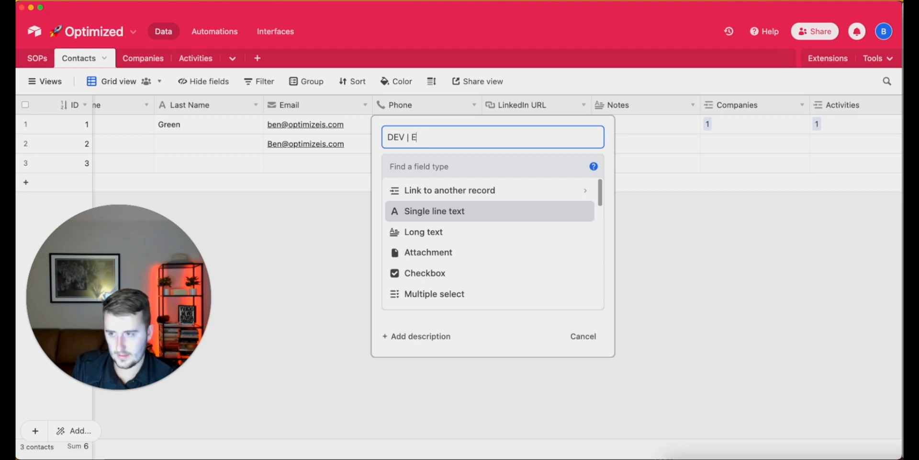
{"action": "key", "text": "Tab"}
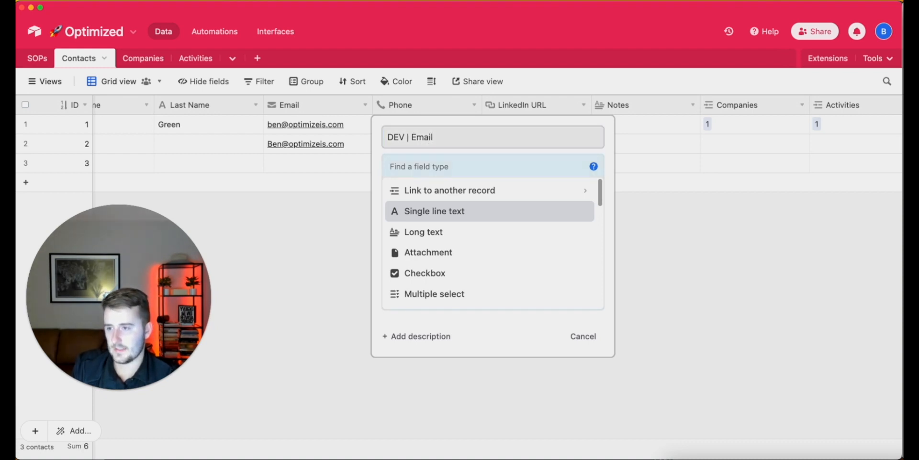
{"action": "type", "text": "f"}
{"action": "key", "text": "Return"}
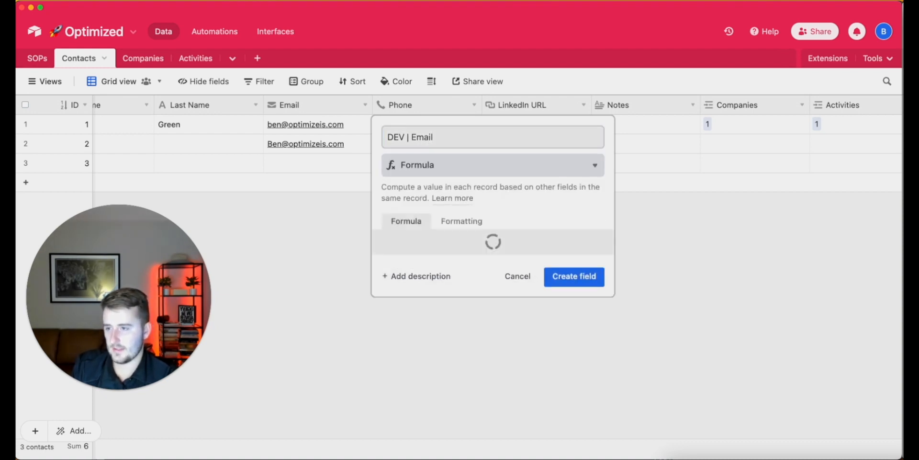
{"action": "left_click", "coordinate": [411, 138]}
{"action": "type", "text": "Clean"}
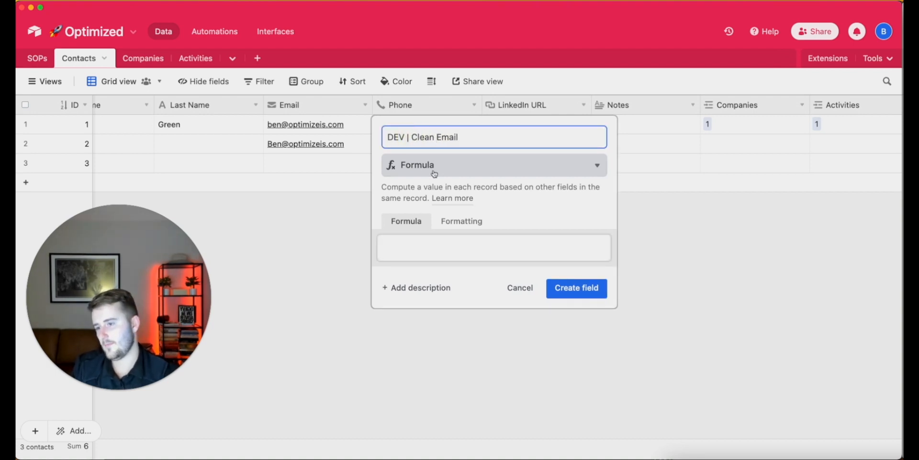
Give the field the formula TRIM(LOWER({Email})) and create it
{"action": "left_click", "coordinate": [404, 247]}
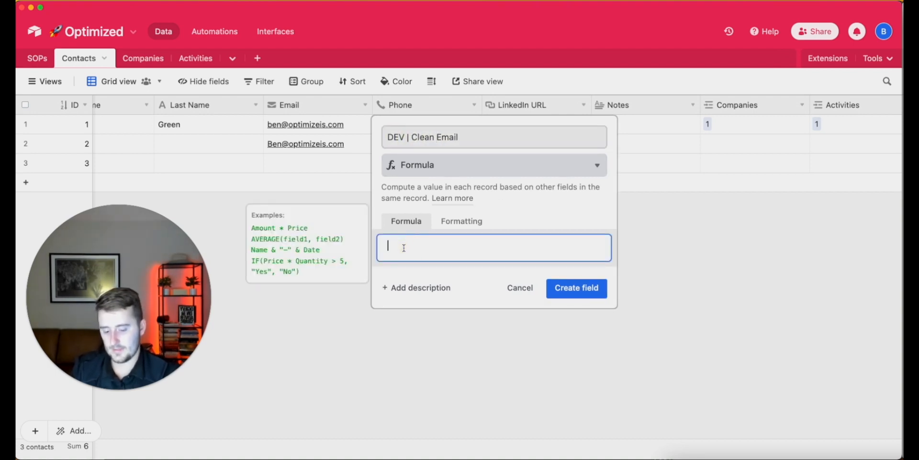
{"action": "type", "text": "tr"}
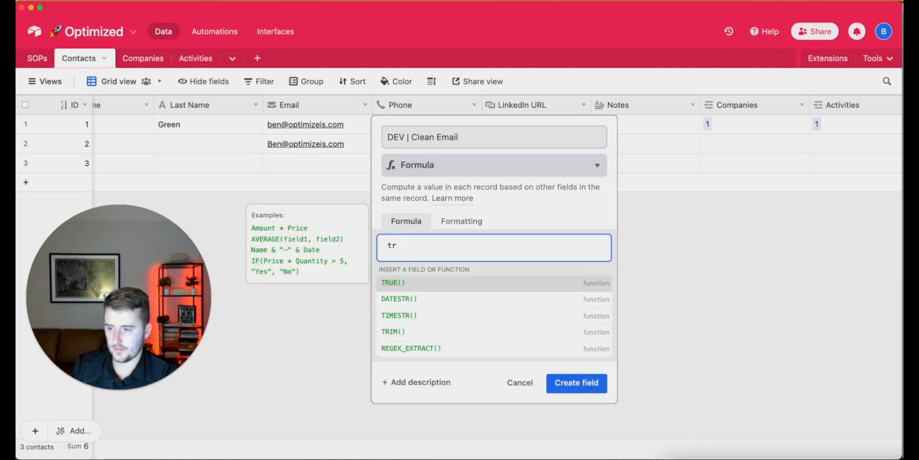
{"action": "type", "text": "im"}
{"action": "key", "text": "Return"}
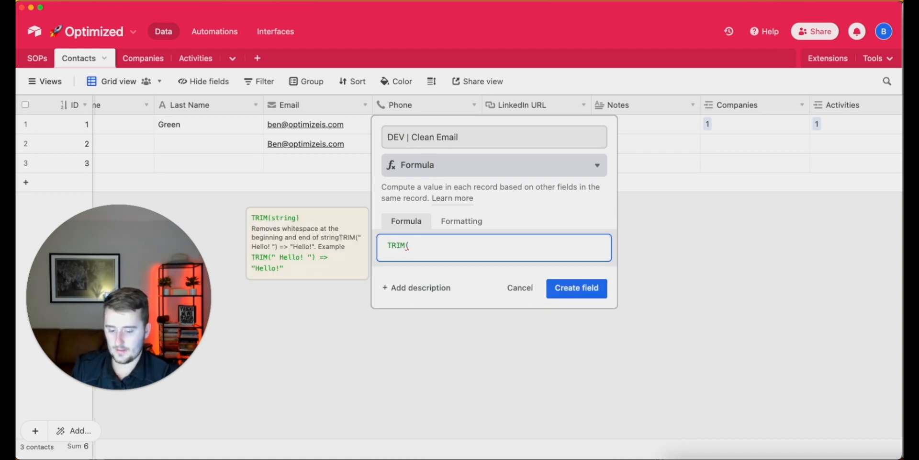
{"action": "type", "text": ")"}
{"action": "key", "text": "Left"}
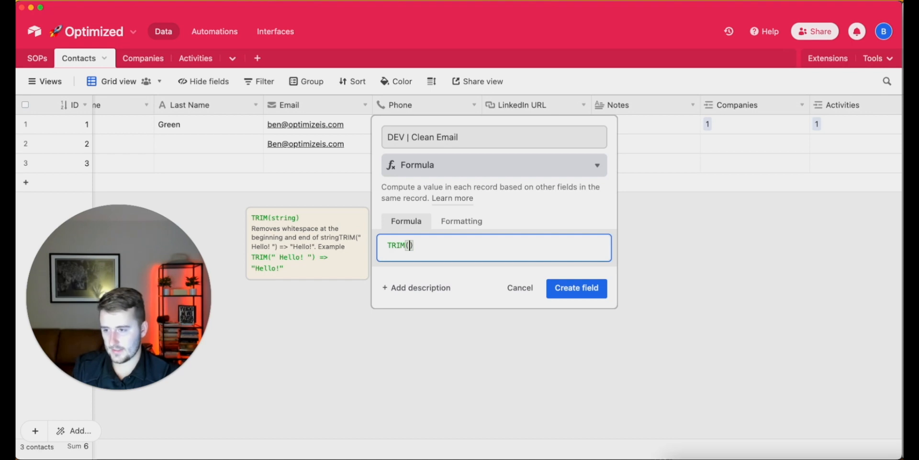
{"action": "type", "text": "lowe"}
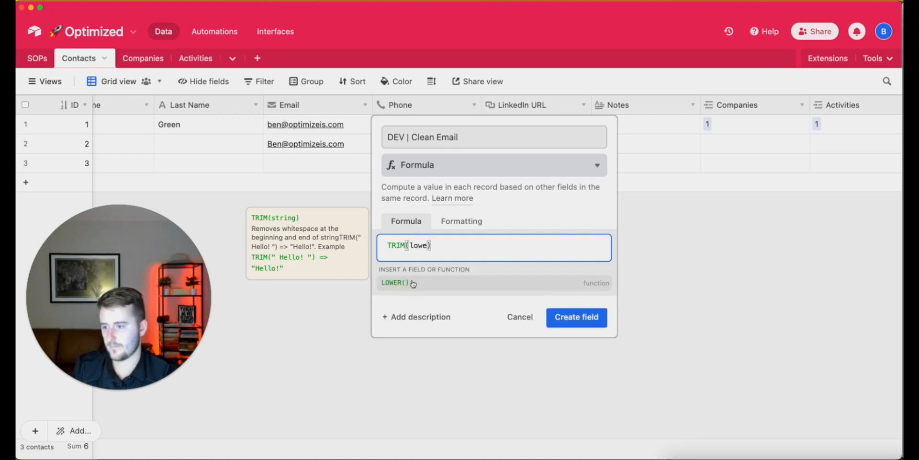
{"action": "key", "text": "Return"}
{"action": "type", "text": ")"}
{"action": "key", "text": "Left"}
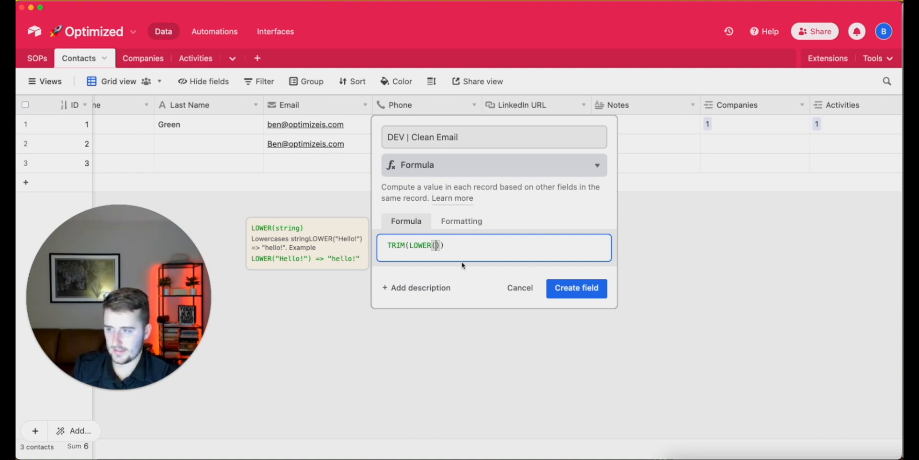
{"action": "type", "text": "Email"}
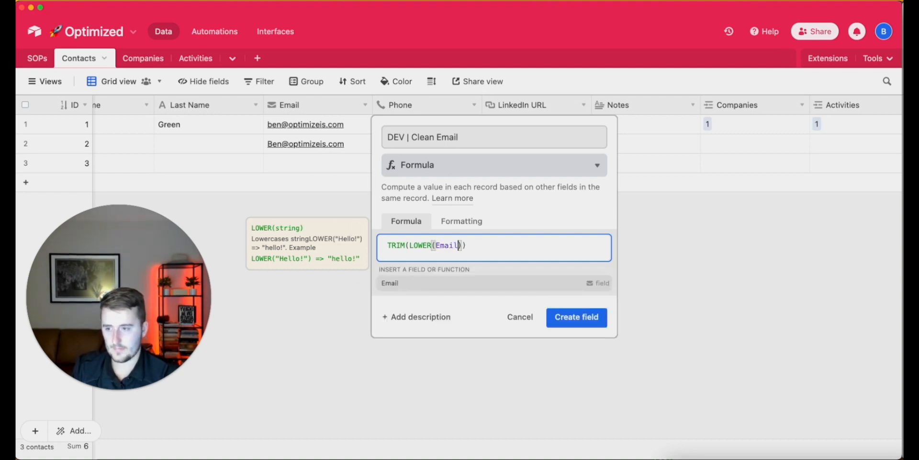
{"action": "left_click", "coordinate": [476, 283]}
{"action": "left_click", "coordinate": [588, 290]}
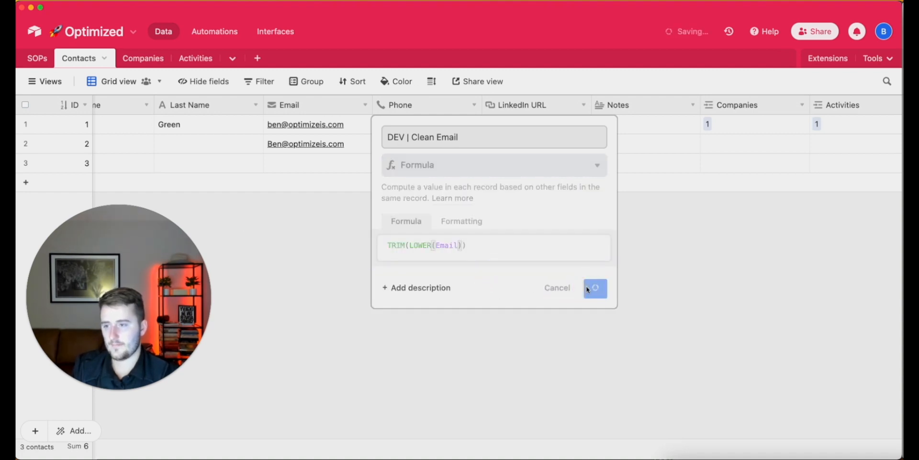
Review the DEV | Clean Email formula in its field settings without changing it
{"action": "double_click", "coordinate": [416, 105]}
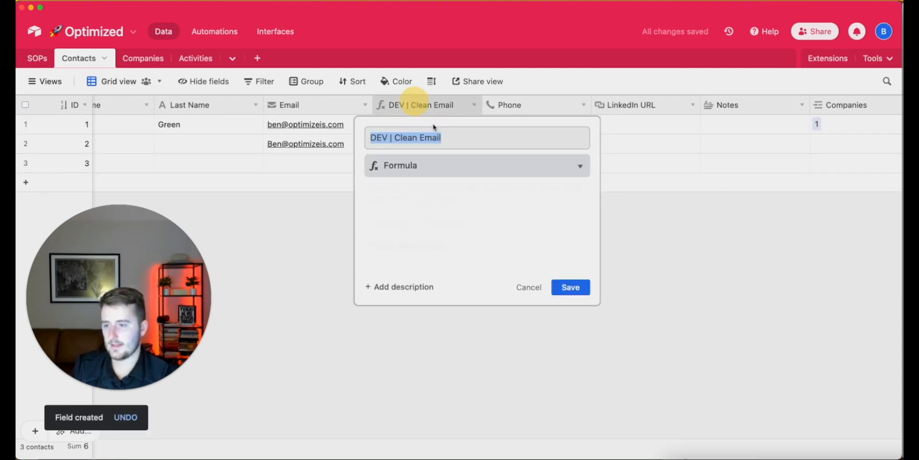
{"action": "left_click", "coordinate": [420, 244]}
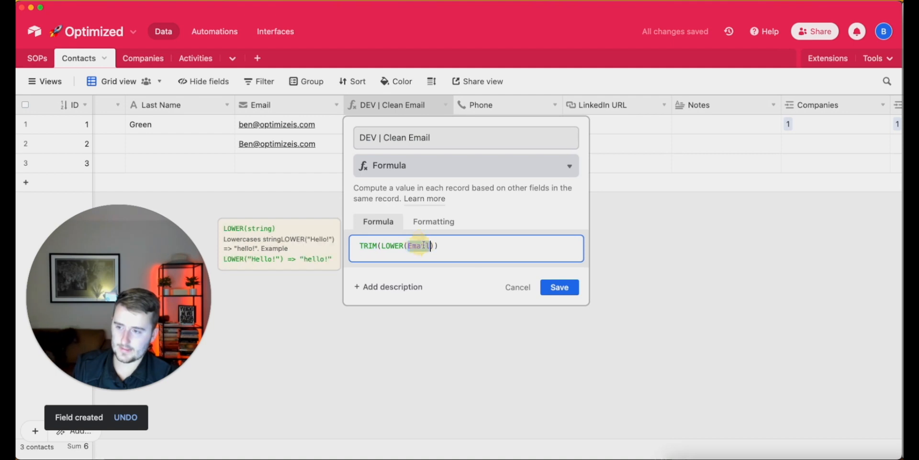
{"action": "left_click", "coordinate": [521, 288]}
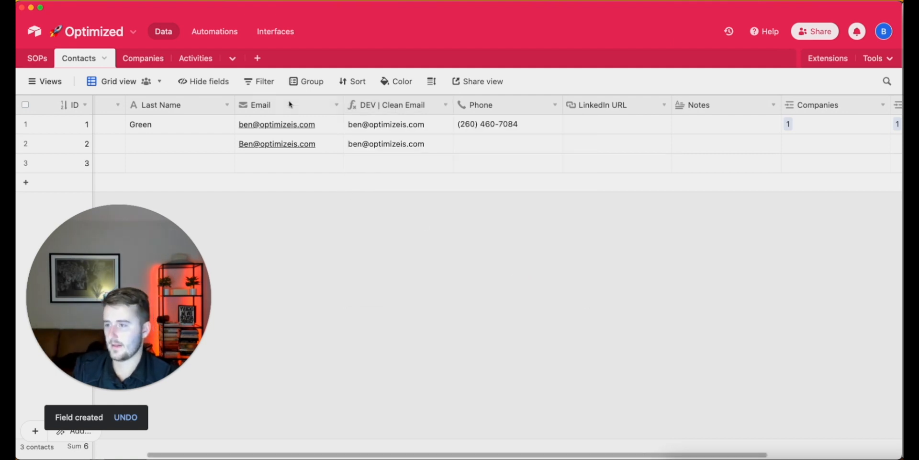
Check record 2's cleaned email, clear its Email cell, and return to Make
{"action": "left_click", "coordinate": [426, 147]}
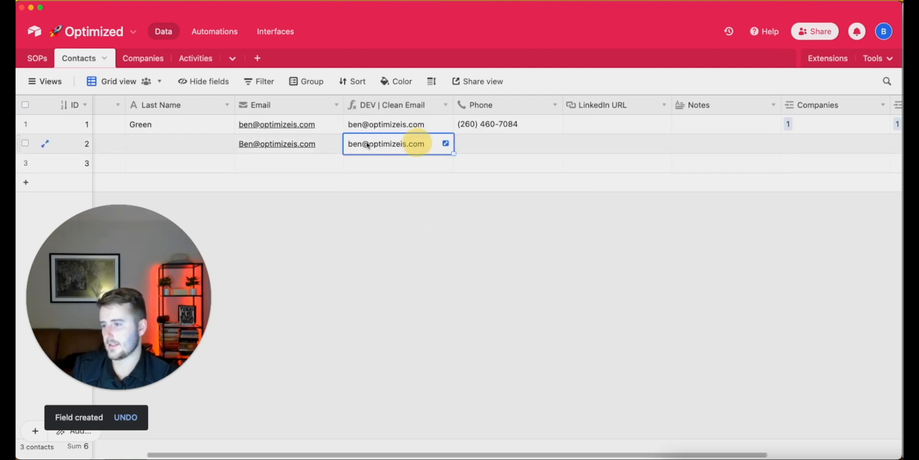
{"action": "left_click", "coordinate": [328, 145]}
{"action": "left_click", "coordinate": [328, 144]}
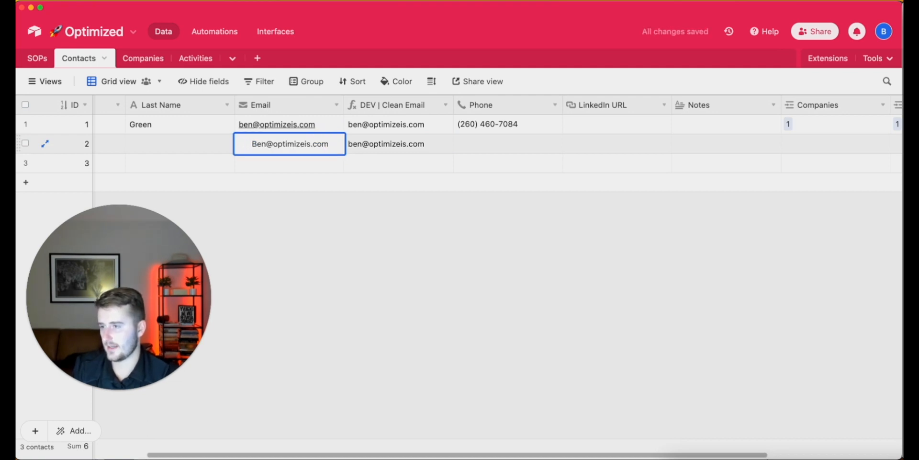
{"action": "left_click", "coordinate": [396, 143]}
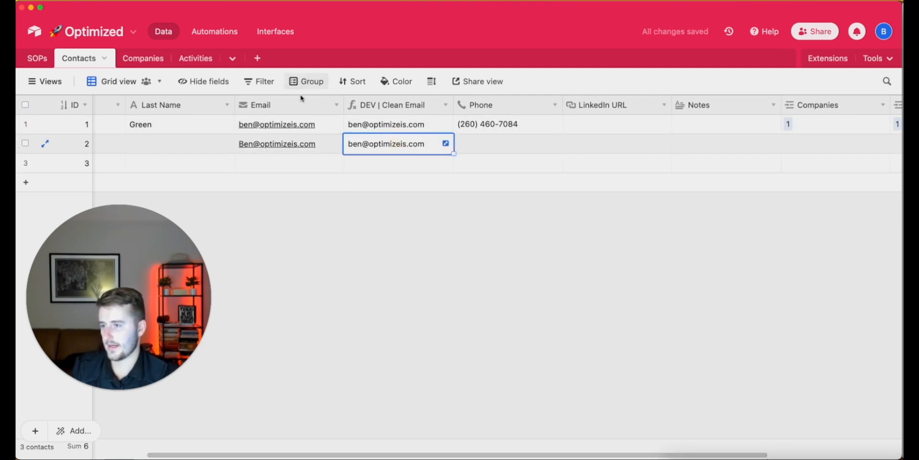
{"action": "left_click", "coordinate": [327, 148]}
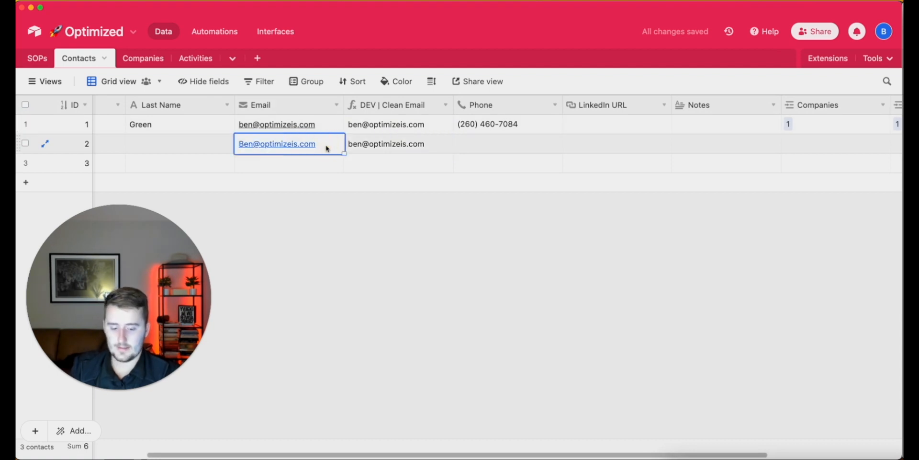
{"action": "key", "text": "Delete"}
{"action": "left_click", "coordinate": [348, 261]}
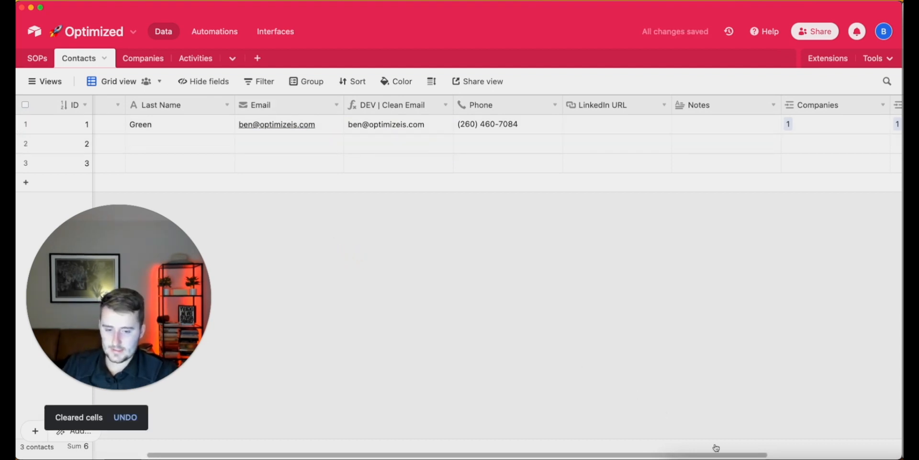
{"action": "right_click", "coordinate": [858, 457]}
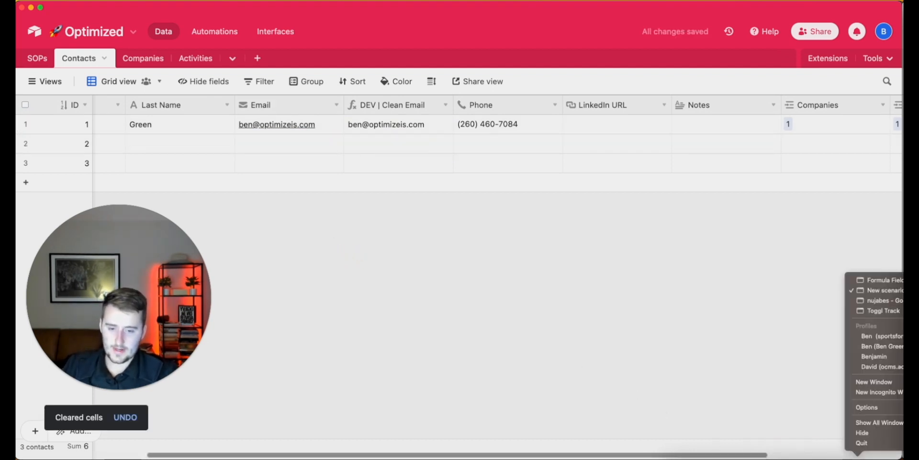
{"action": "left_click", "coordinate": [898, 290]}
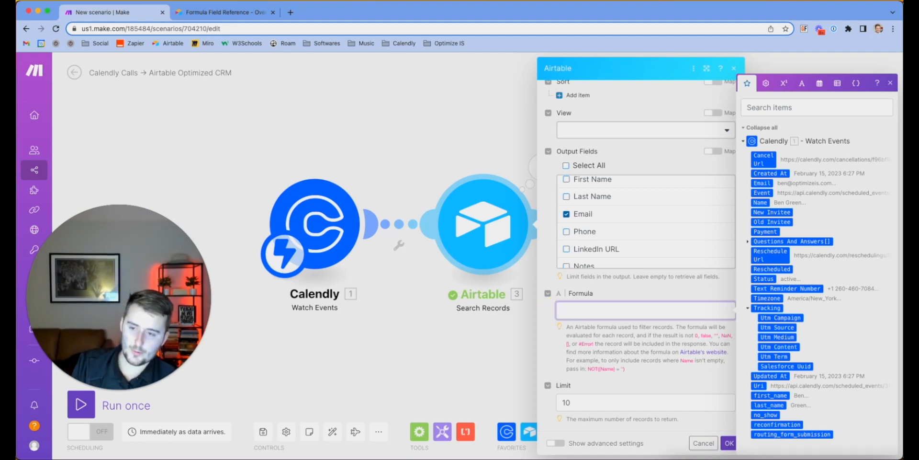
Write the search formula comparing the quoted Calendly Email with {DEV | Clean Email}
{"action": "left_click", "coordinate": [762, 183]}
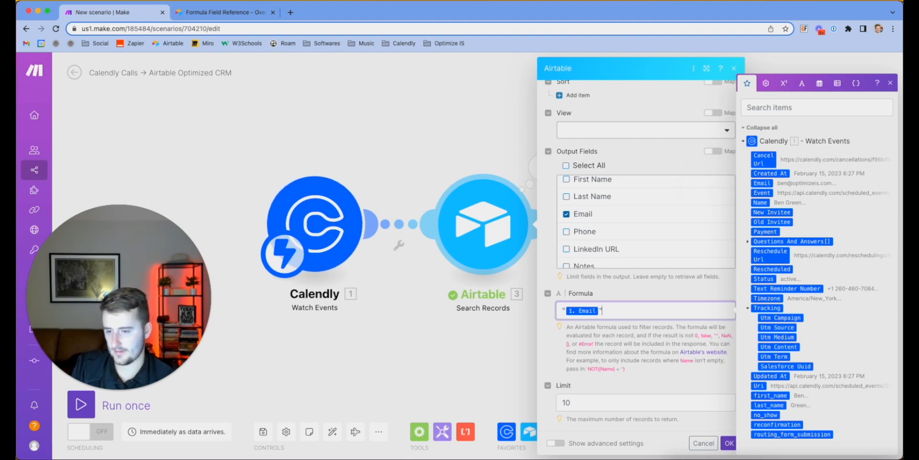
{"action": "type", "text": "="}
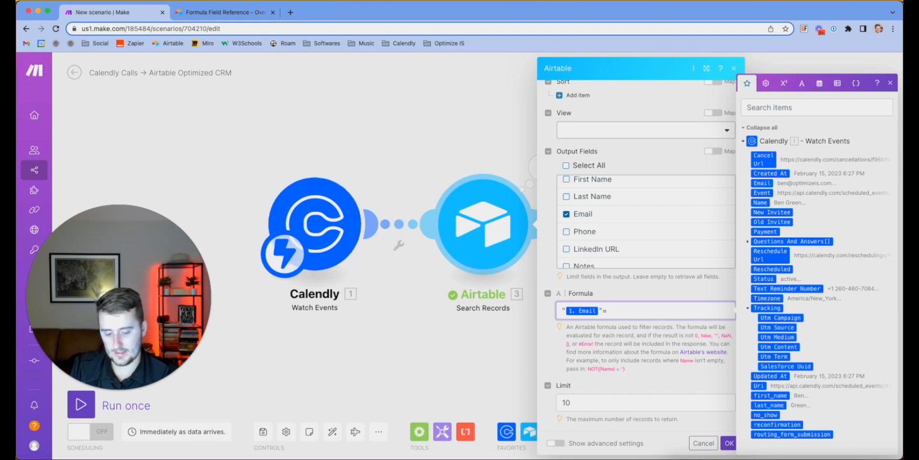
{"action": "type", "text": "{"}
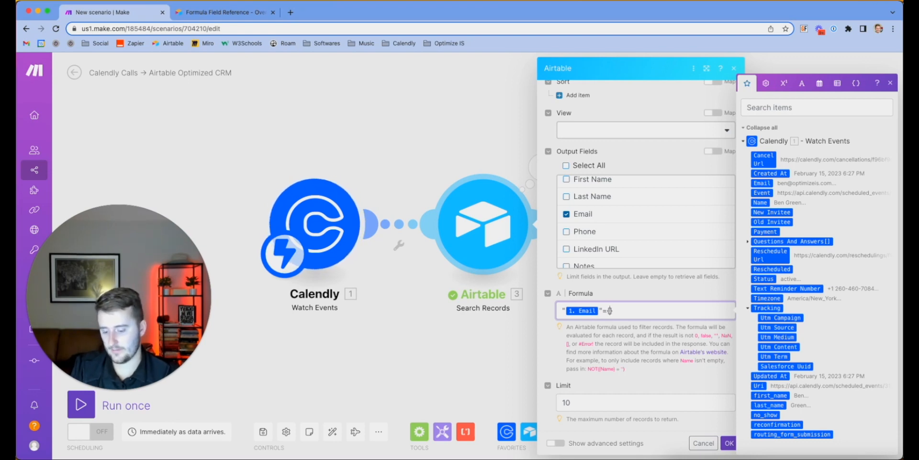
{"action": "type", "text": "DEV |}"}
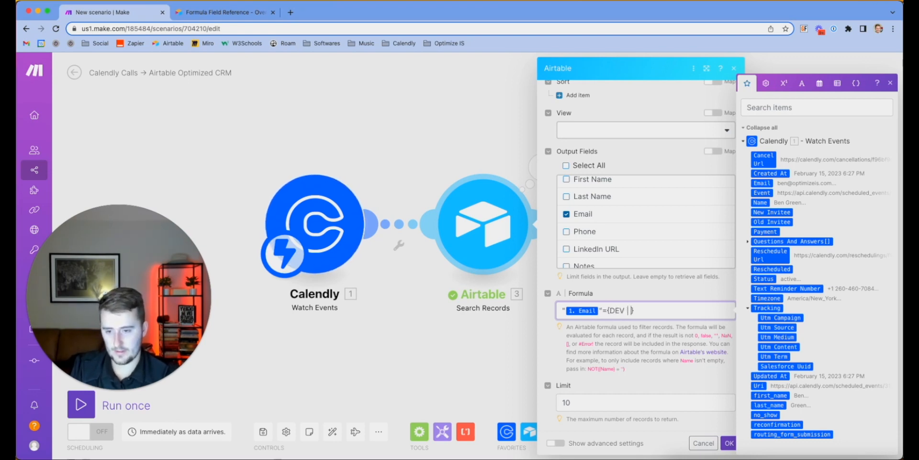
{"action": "type", "text": "CLean"}
{"action": "key", "text": "BackSpace"}
{"action": "key", "text": "BackSpace"}
{"action": "key", "text": "BackSpace"}
{"action": "key", "text": "BackSpace"}
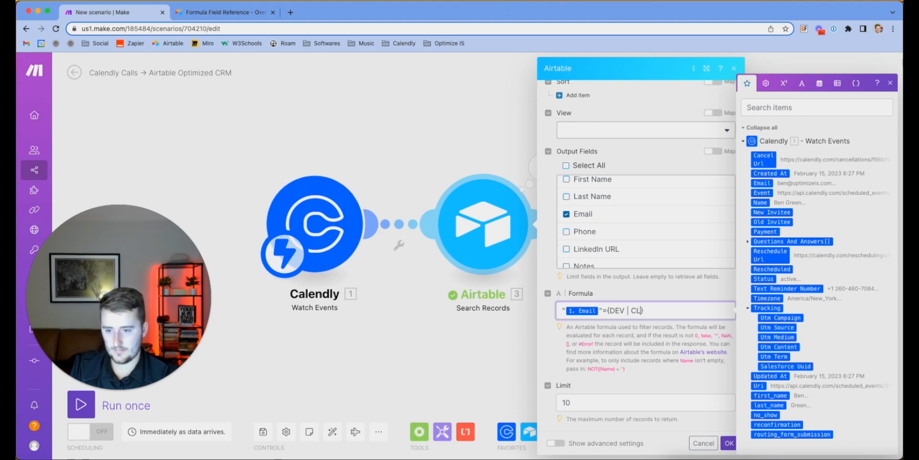
{"action": "type", "text": "lean Email"}
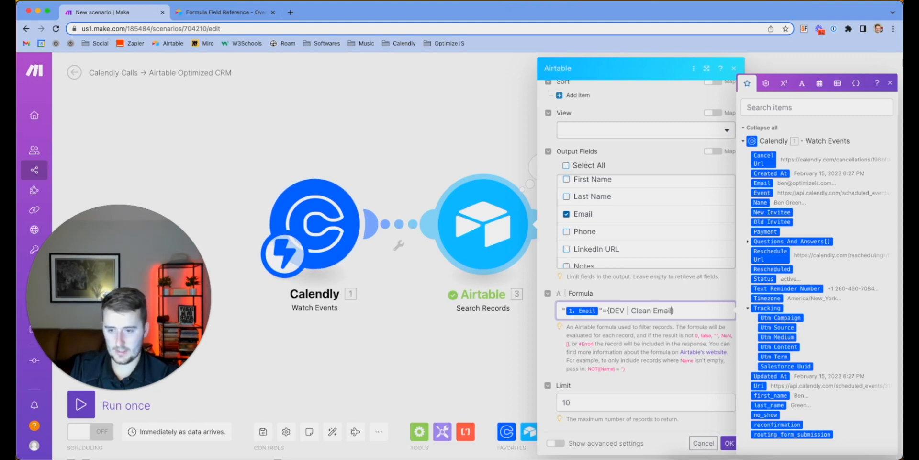
{"action": "left_click", "coordinate": [598, 403]}
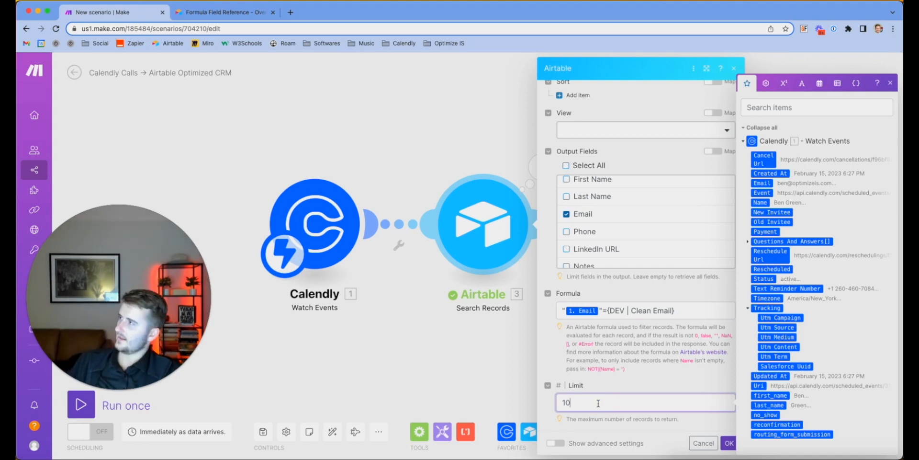
Close the Calendly mapping list and save the Search Records settings with OK
{"action": "left_click", "coordinate": [628, 346]}
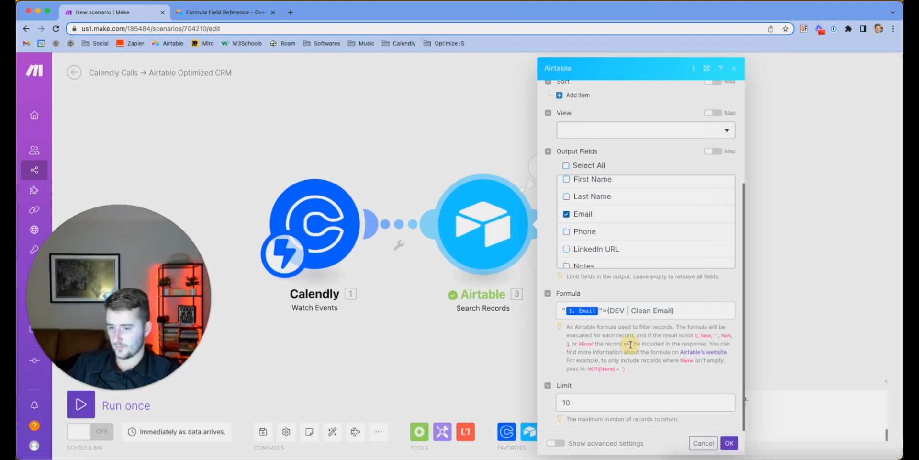
{"action": "scroll", "coordinate": [622, 335], "scroll_direction": "up", "scroll_amount": 5}
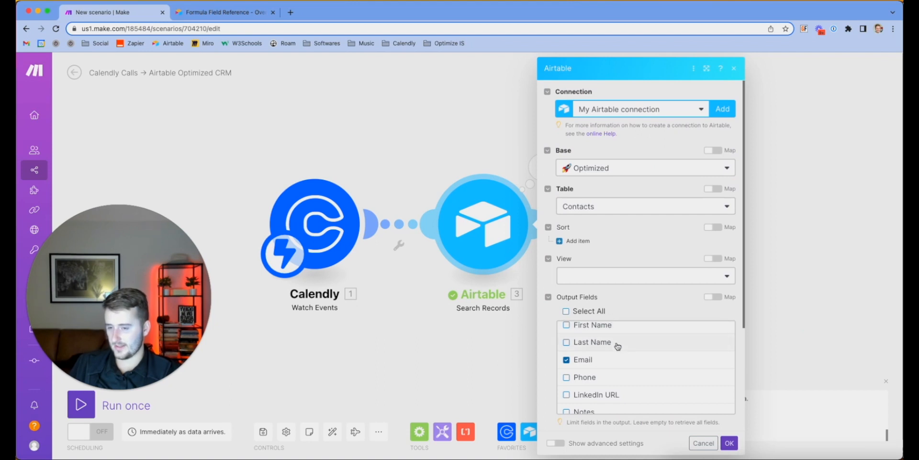
{"action": "scroll", "coordinate": [618, 346], "scroll_direction": "up", "scroll_amount": 2}
{"action": "scroll", "coordinate": [618, 345], "scroll_direction": "down", "scroll_amount": 5}
{"action": "scroll", "coordinate": [617, 345], "scroll_direction": "up", "scroll_amount": 2}
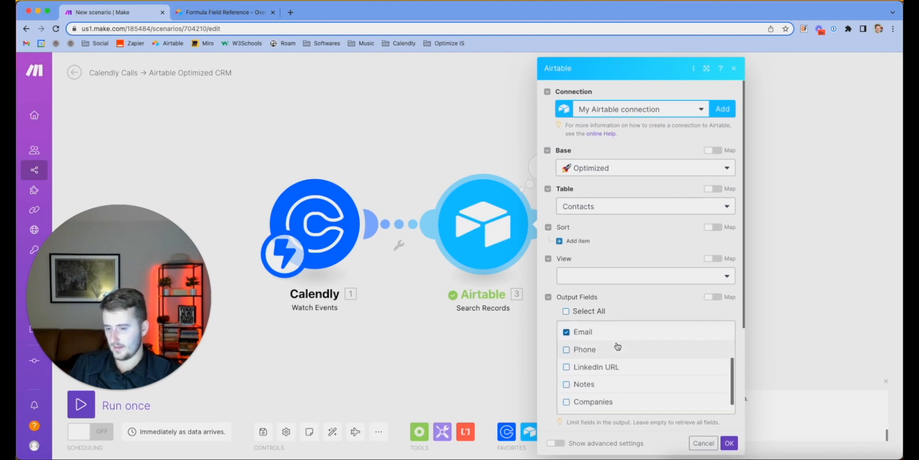
{"action": "scroll", "coordinate": [617, 345], "scroll_direction": "up", "scroll_amount": 1}
{"action": "scroll", "coordinate": [626, 304], "scroll_direction": "down", "scroll_amount": 3}
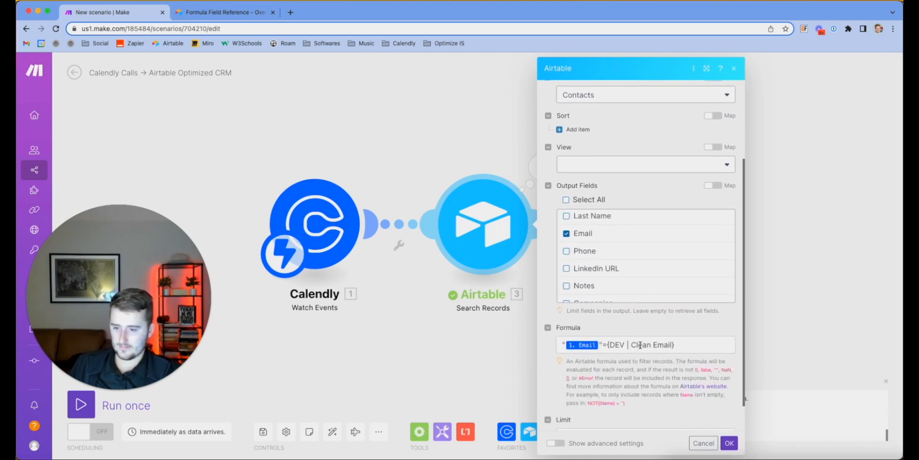
{"action": "scroll", "coordinate": [651, 341], "scroll_direction": "down", "scroll_amount": 1}
{"action": "scroll", "coordinate": [640, 345], "scroll_direction": "up", "scroll_amount": 4}
{"action": "scroll", "coordinate": [641, 348], "scroll_direction": "down", "scroll_amount": 1}
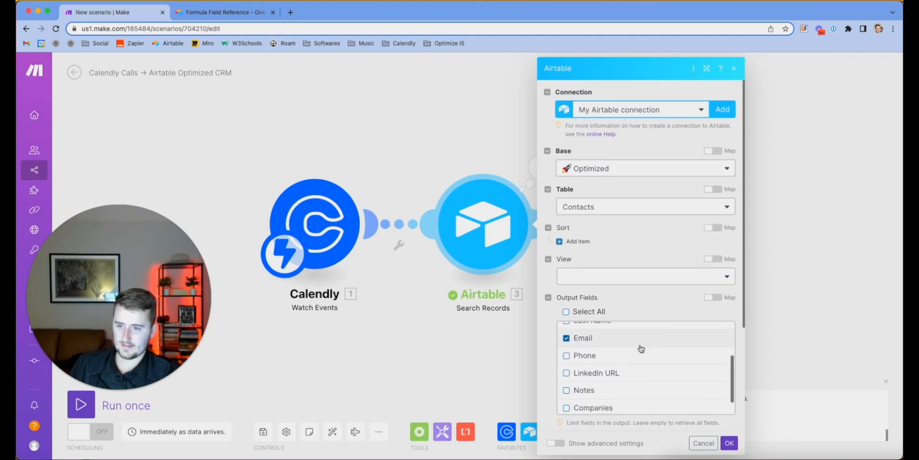
{"action": "scroll", "coordinate": [661, 330], "scroll_direction": "down", "scroll_amount": 3}
{"action": "left_click", "coordinate": [725, 440]}
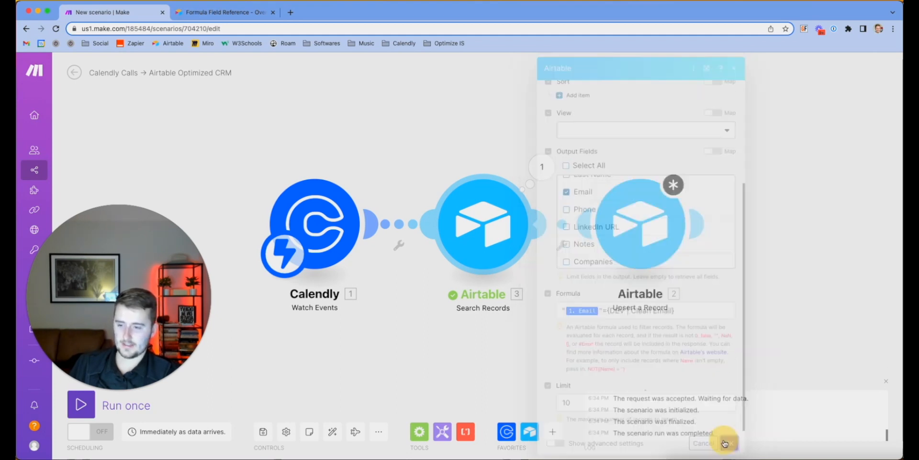
Run only the Search Records module with a test email and inspect its single matching bundle
{"action": "right_click", "coordinate": [513, 213]}
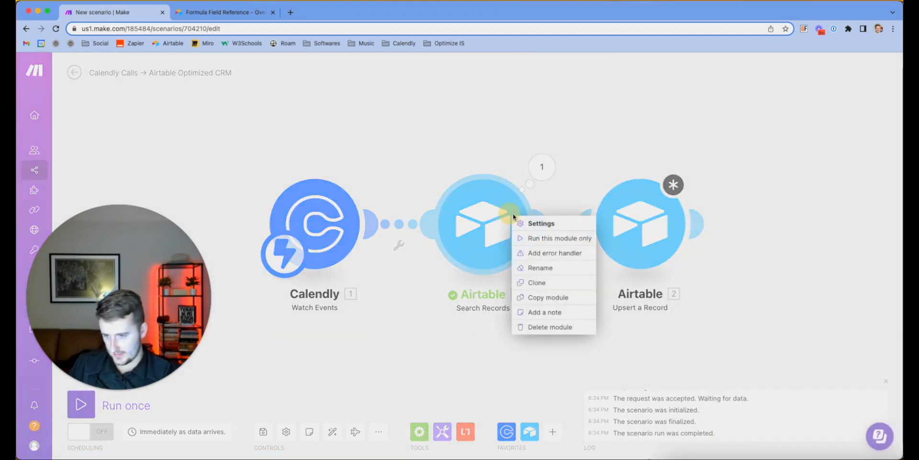
{"action": "left_click", "coordinate": [536, 238]}
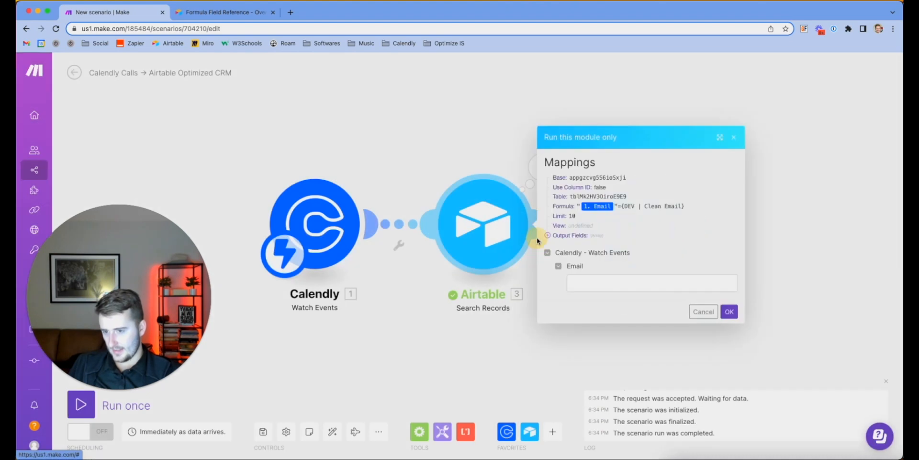
{"action": "left_click", "coordinate": [594, 278]}
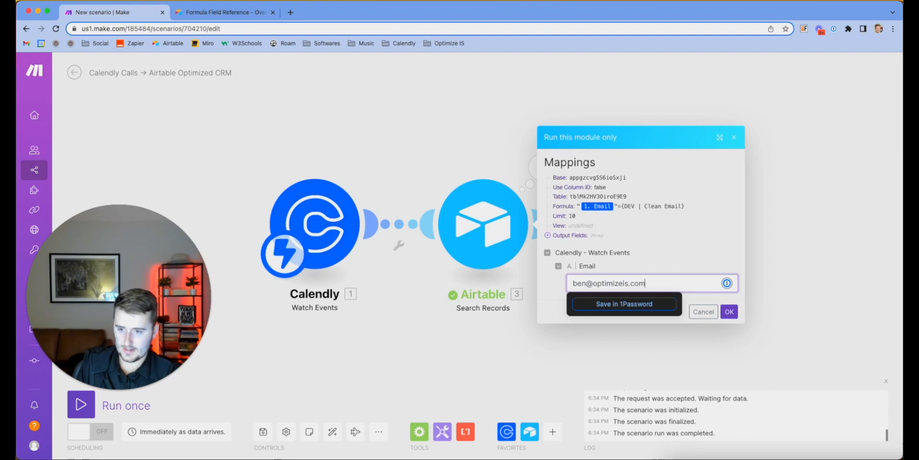
{"action": "left_click", "coordinate": [728, 313]}
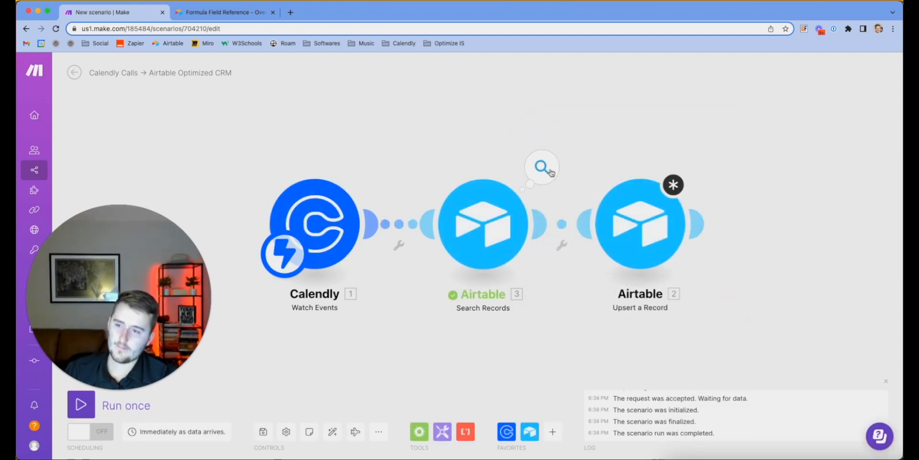
{"action": "left_click", "coordinate": [551, 171]}
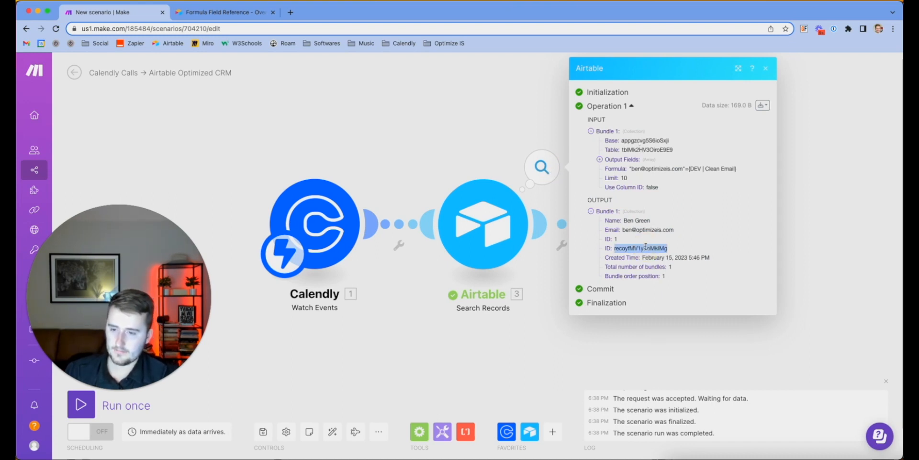
{"action": "left_click", "coordinate": [473, 140]}
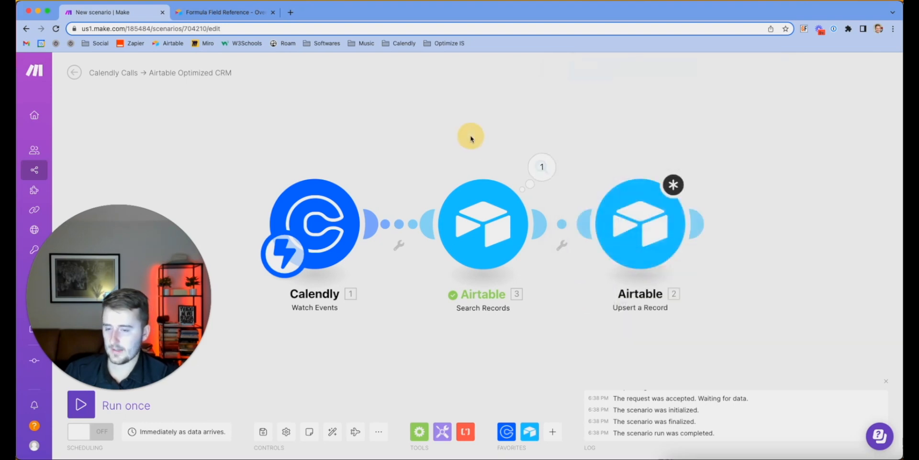
Open the upsert settings, collapse the Calendly field list, and close the panel
{"action": "left_click", "coordinate": [644, 215]}
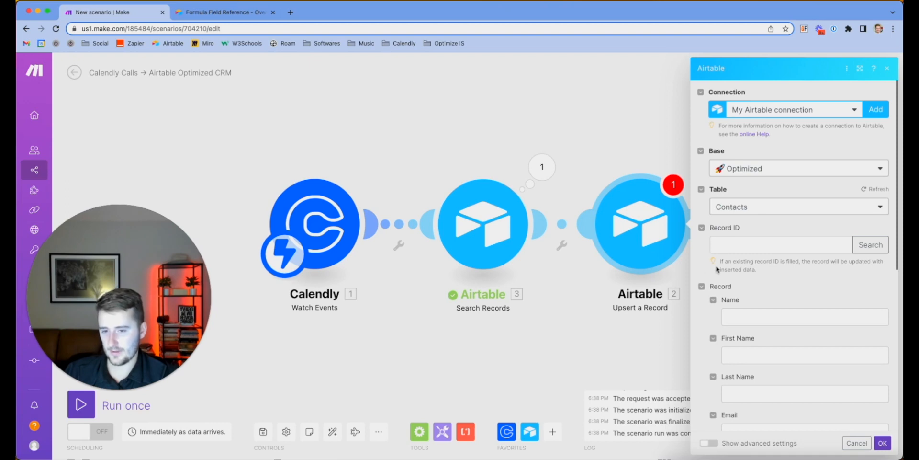
{"action": "left_click", "coordinate": [731, 248]}
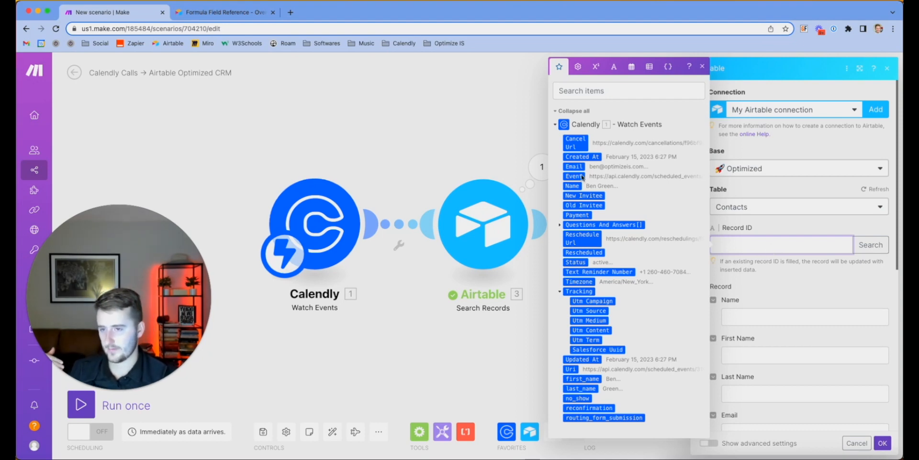
{"action": "left_click", "coordinate": [556, 124]}
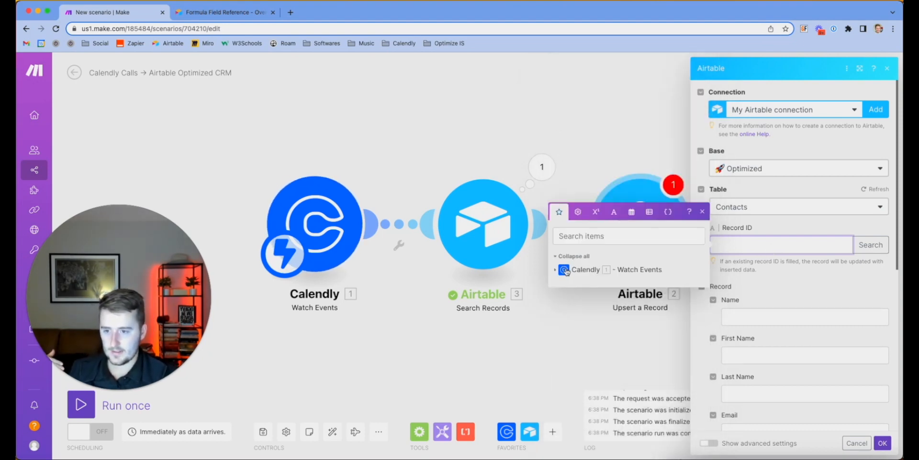
{"action": "left_click", "coordinate": [631, 149]}
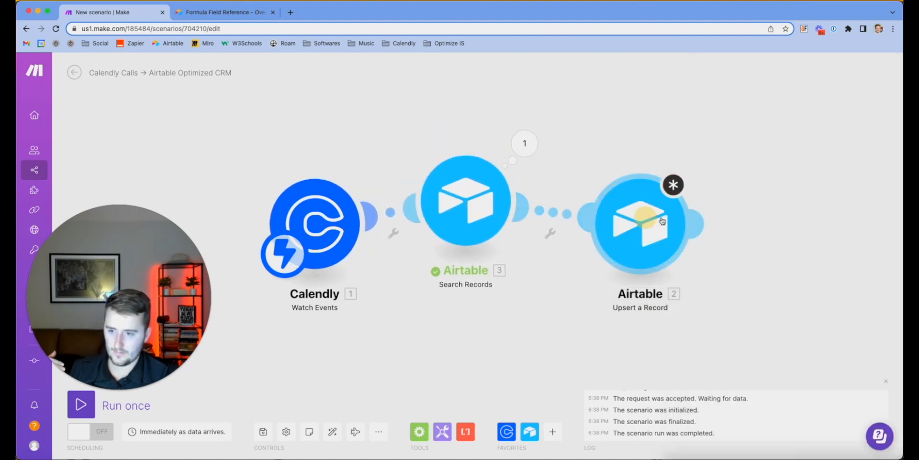
Drag the Upsert a Record module further right and reopen its settings
{"action": "left_click_drag", "start_coordinate": [658, 221], "coordinate": [757, 220]}
{"action": "left_click_drag", "start_coordinate": [468, 191], "coordinate": [529, 209]}
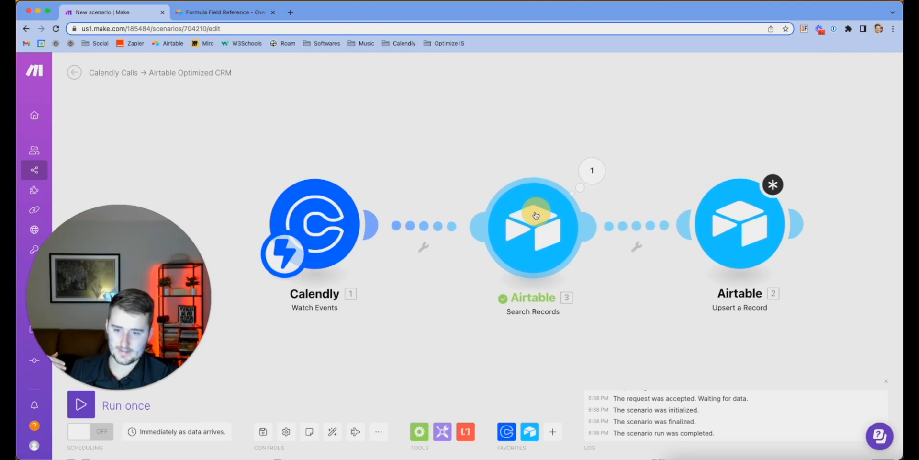
{"action": "left_click", "coordinate": [739, 223]}
Browse the Record ID mapping options, then nudge the Search Records module left on the canvas
{"action": "left_click", "coordinate": [587, 244]}
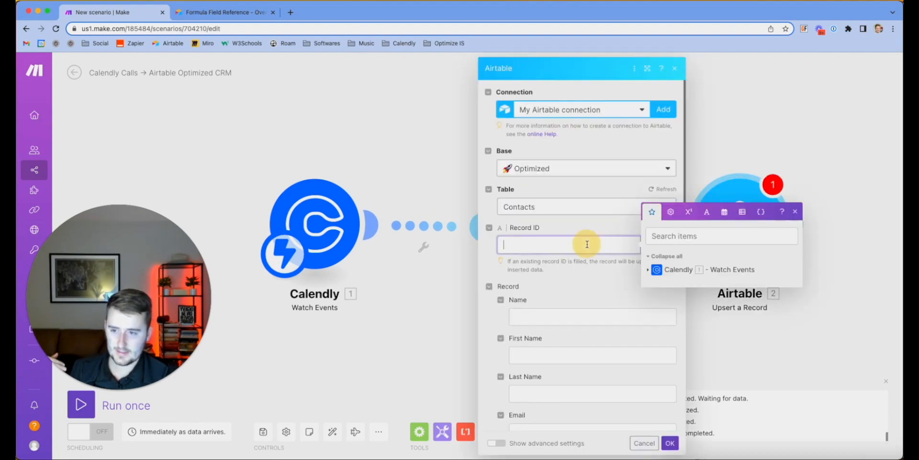
{"action": "left_click", "coordinate": [648, 269]}
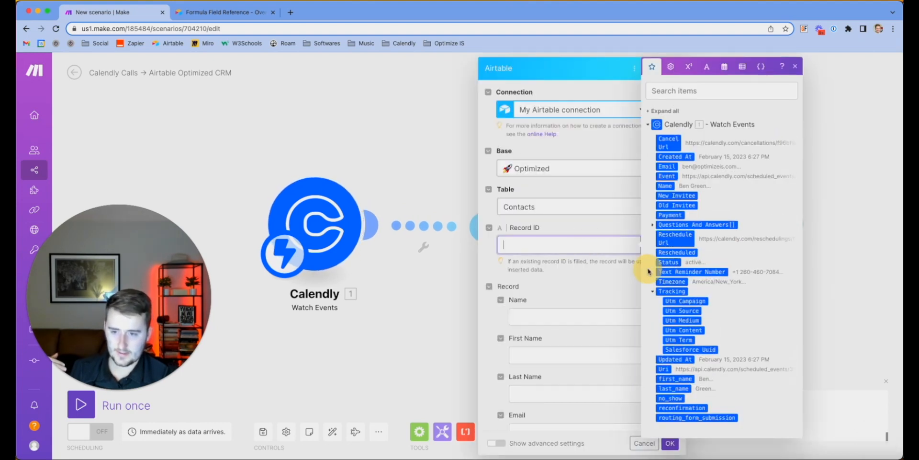
{"action": "left_click", "coordinate": [648, 125]}
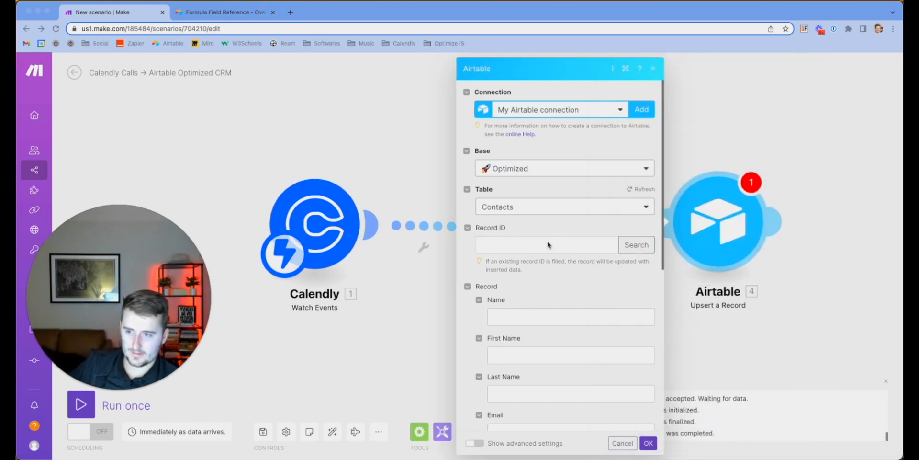
{"action": "left_click", "coordinate": [375, 160]}
{"action": "mouse_move", "coordinate": [526, 234]}
{"action": "left_mouse_down"}
{"action": "mouse_move", "coordinate": [464, 232]}
{"action": "mouse_move", "coordinate": [498, 232]}
{"action": "left_mouse_up"}
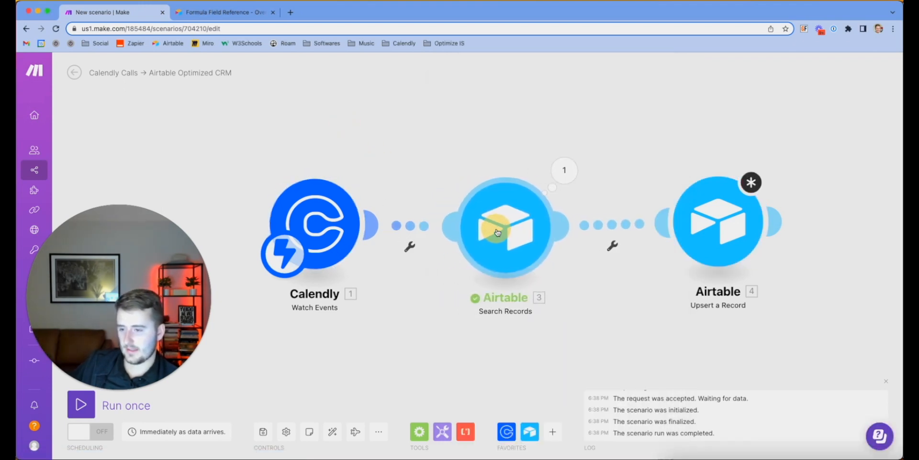
Map the Search Records ID into the upsert's Record ID and close the module
{"action": "left_click", "coordinate": [718, 218]}
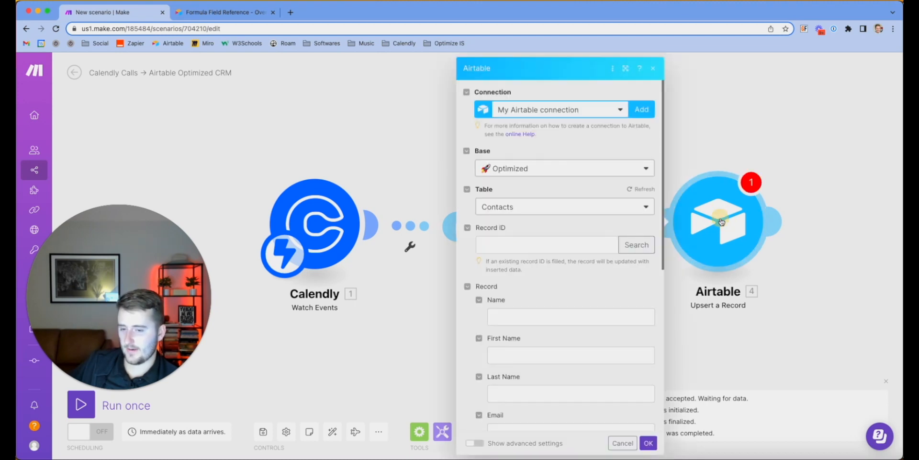
{"action": "left_click", "coordinate": [628, 247]}
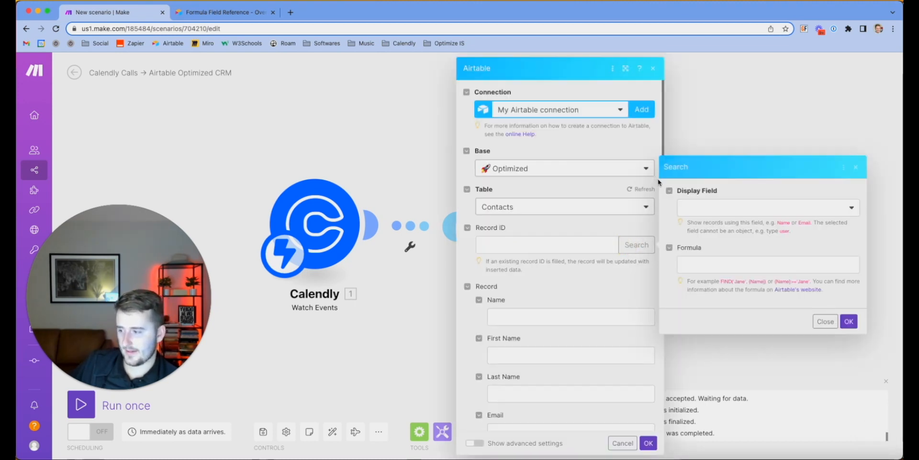
{"action": "left_click", "coordinate": [713, 210]}
{"action": "left_click", "coordinate": [537, 246]}
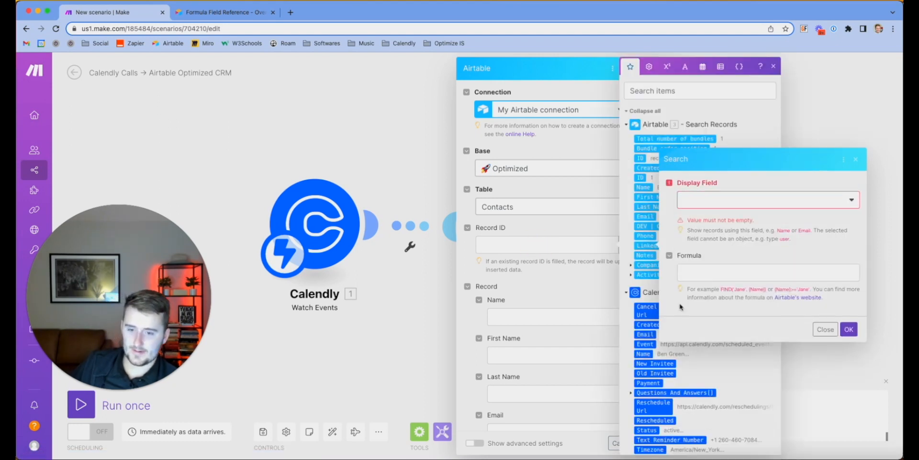
{"action": "left_click", "coordinate": [824, 329]}
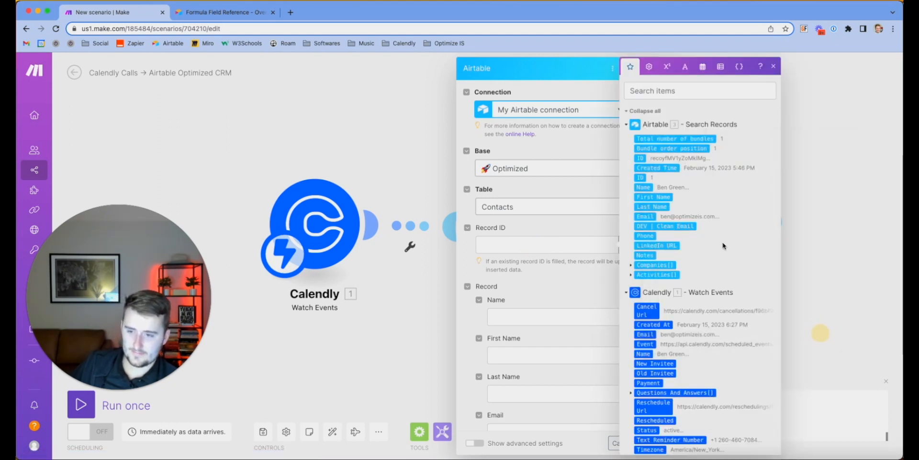
{"action": "left_click", "coordinate": [772, 67]}
{"action": "left_click", "coordinate": [525, 244]}
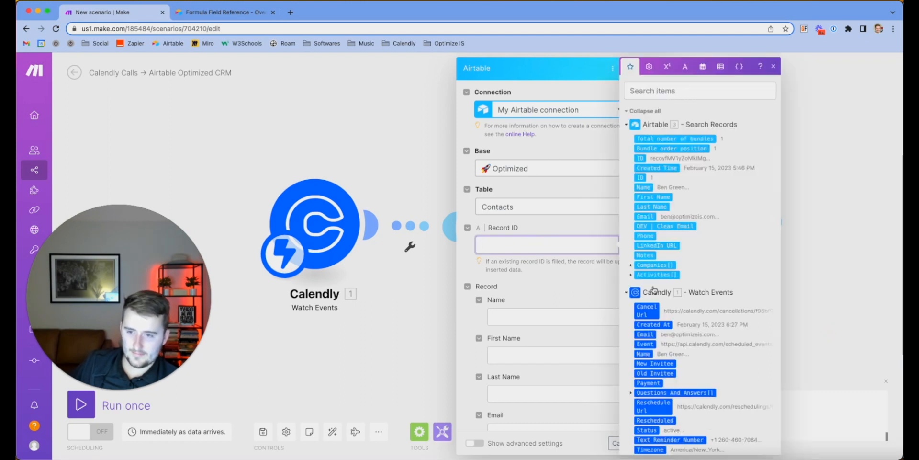
{"action": "left_click", "coordinate": [638, 159]}
{"action": "left_click", "coordinate": [380, 181]}
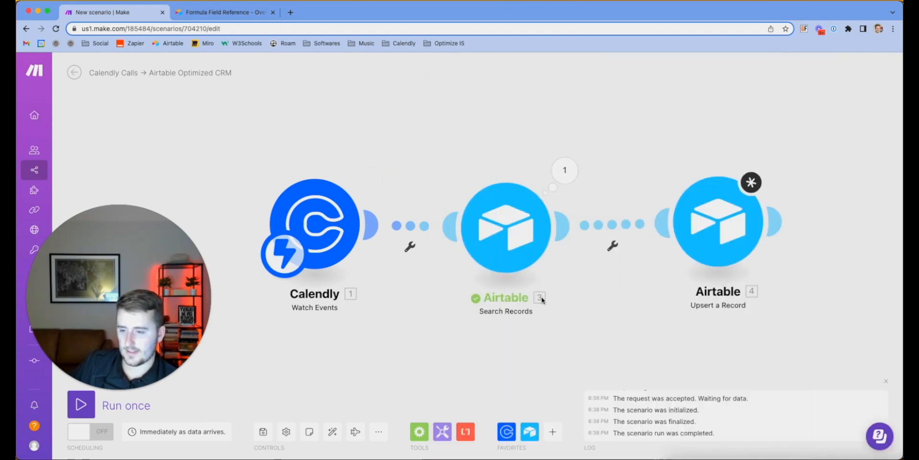
Map Calendly first_name, last_name and email into First Name, Last Name and Email
{"action": "left_click", "coordinate": [724, 218]}
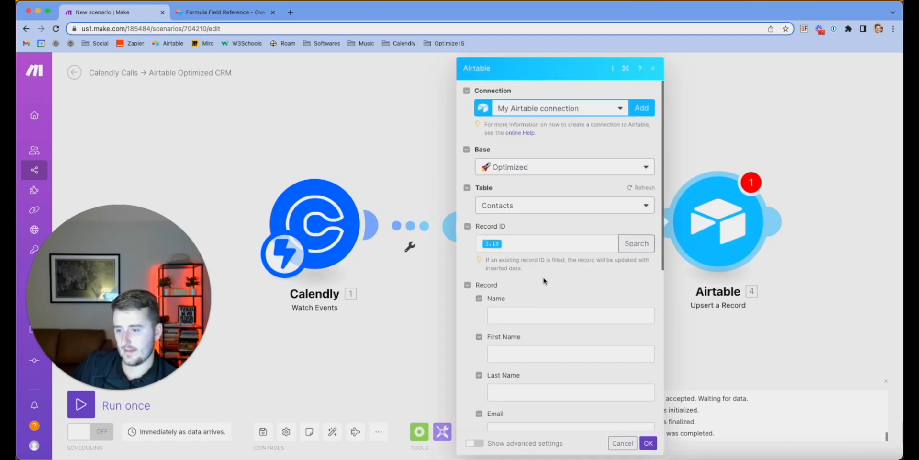
{"action": "scroll", "coordinate": [544, 273], "scroll_direction": "down", "scroll_amount": 3}
{"action": "left_click", "coordinate": [541, 201]}
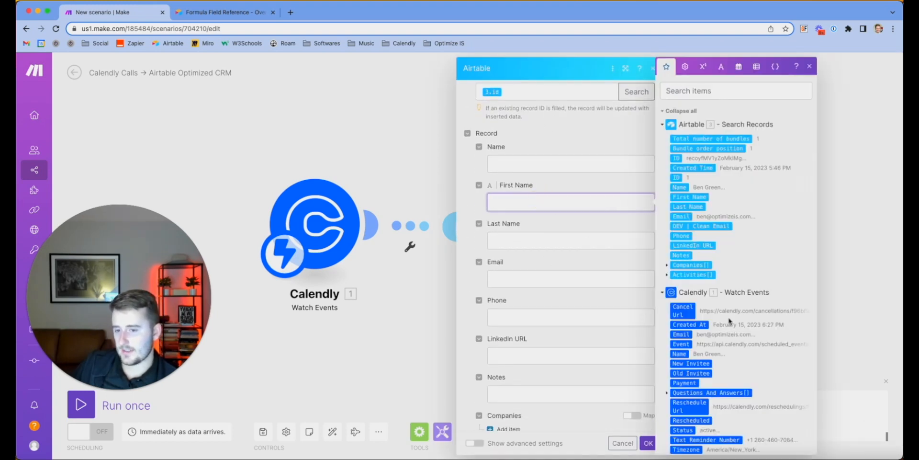
{"action": "scroll", "coordinate": [730, 320], "scroll_direction": "down", "scroll_amount": 5}
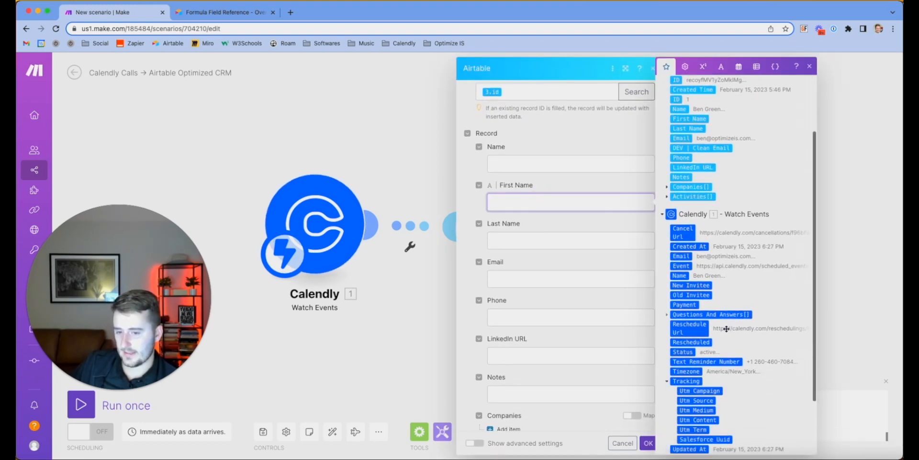
{"action": "left_click", "coordinate": [690, 395]}
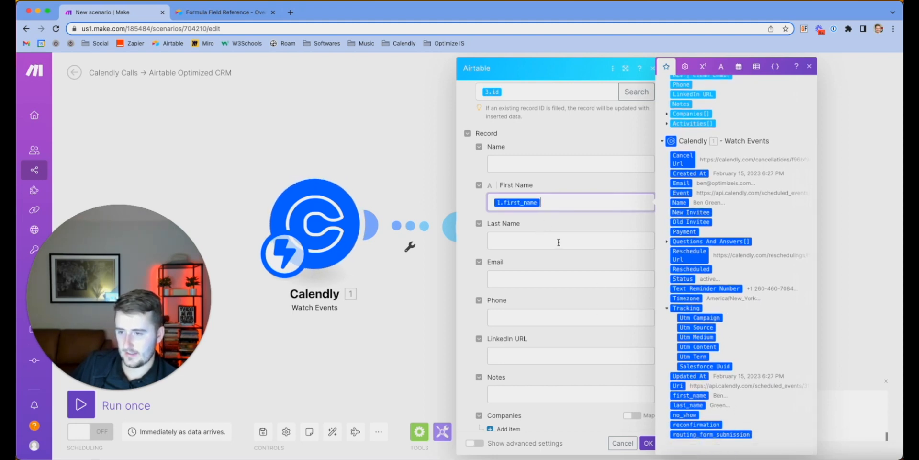
{"action": "left_click", "coordinate": [558, 242]}
{"action": "scroll", "coordinate": [762, 371], "scroll_direction": "down", "scroll_amount": 5}
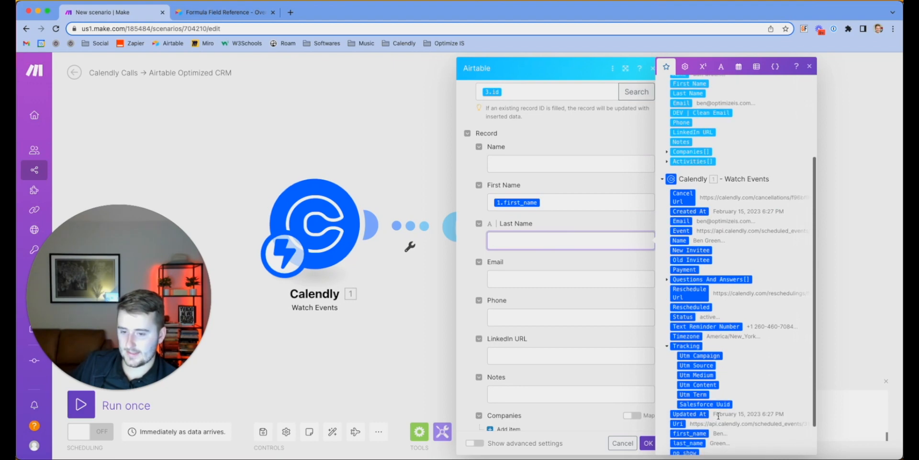
{"action": "left_click", "coordinate": [693, 405]}
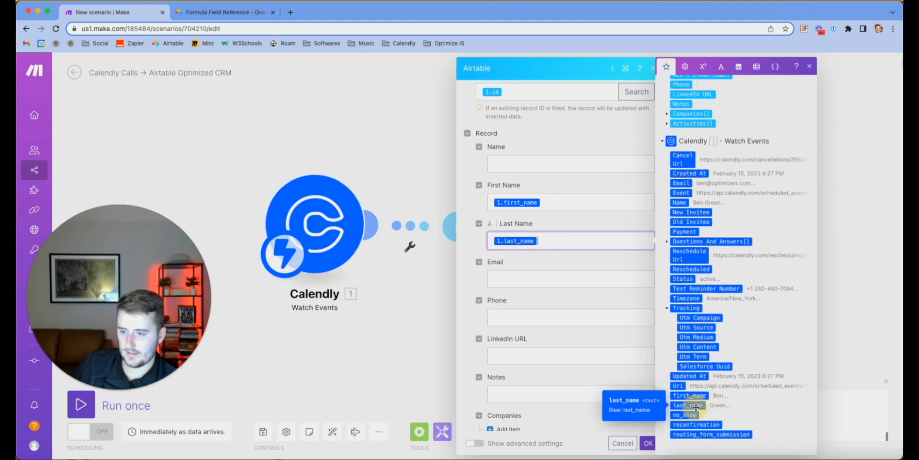
{"action": "left_click", "coordinate": [558, 277]}
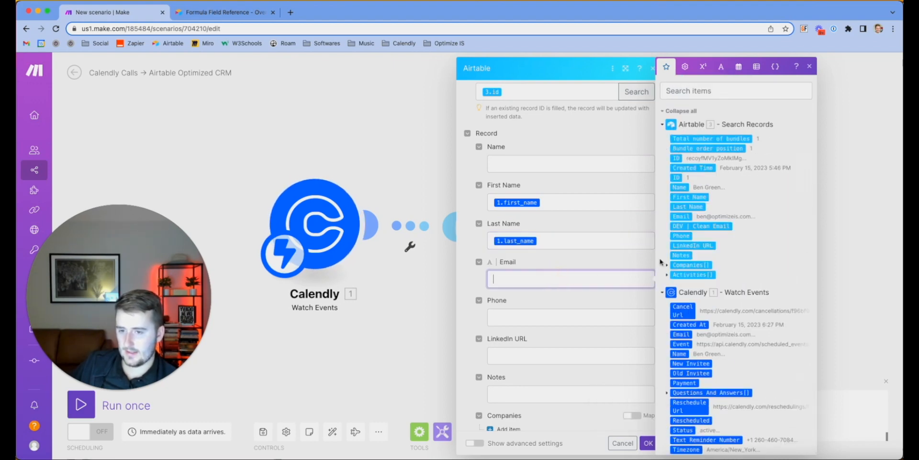
{"action": "left_click", "coordinate": [683, 334]}
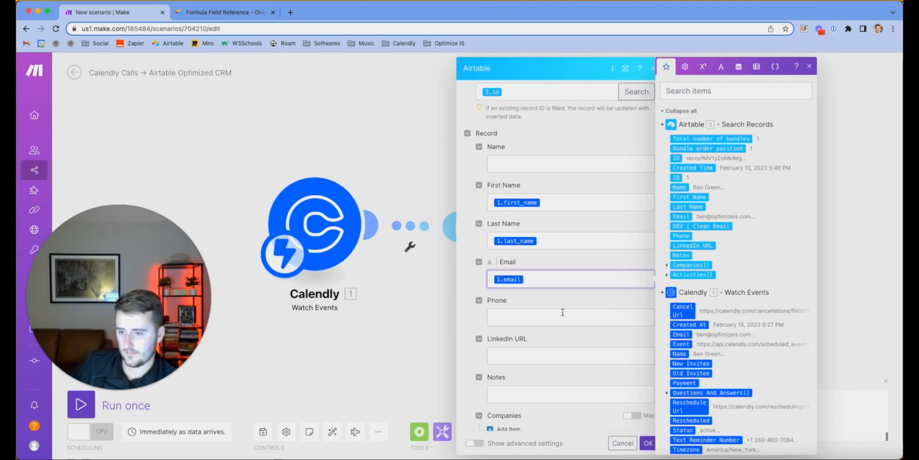
Map Calendly name into Name and text_reminder_number into Phone, then save the upsert
{"action": "scroll", "coordinate": [574, 330], "scroll_direction": "down", "scroll_amount": 5}
{"action": "scroll", "coordinate": [574, 331], "scroll_direction": "up", "scroll_amount": 7}
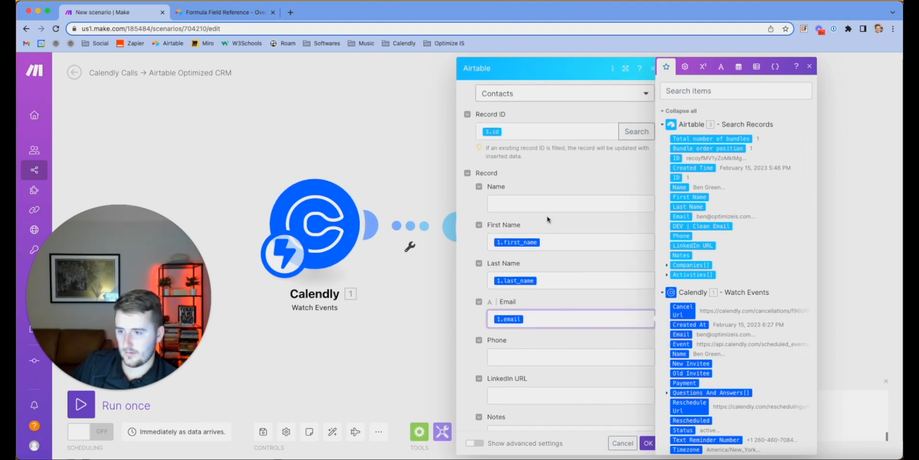
{"action": "scroll", "coordinate": [549, 219], "scroll_direction": "down", "scroll_amount": 8}
{"action": "scroll", "coordinate": [545, 253], "scroll_direction": "up", "scroll_amount": 5}
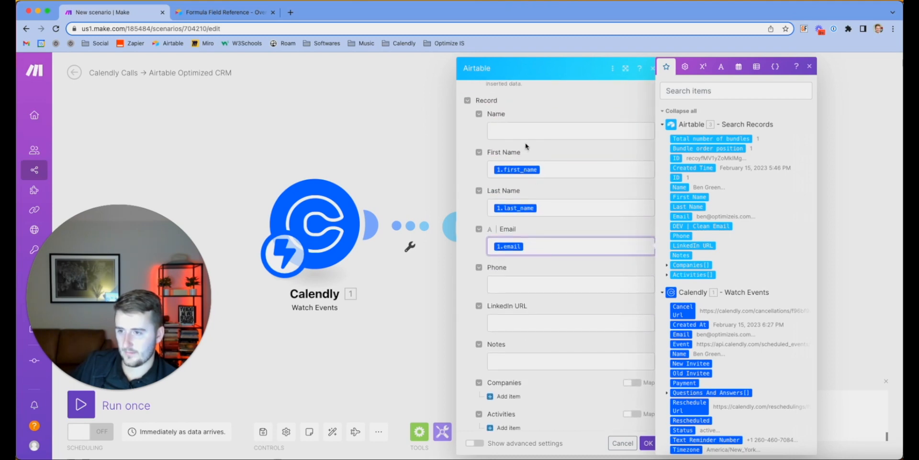
{"action": "left_click", "coordinate": [522, 132]}
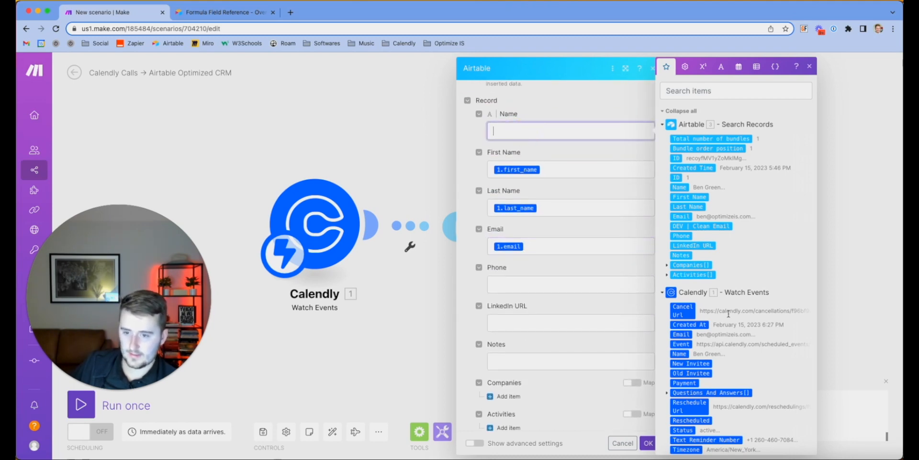
{"action": "left_click", "coordinate": [684, 354]}
{"action": "scroll", "coordinate": [699, 364], "scroll_direction": "down", "scroll_amount": 3}
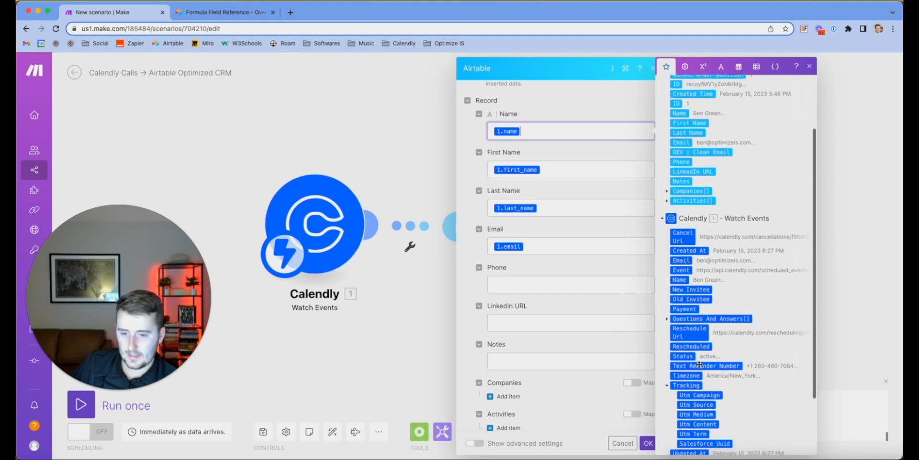
{"action": "left_click", "coordinate": [596, 281]}
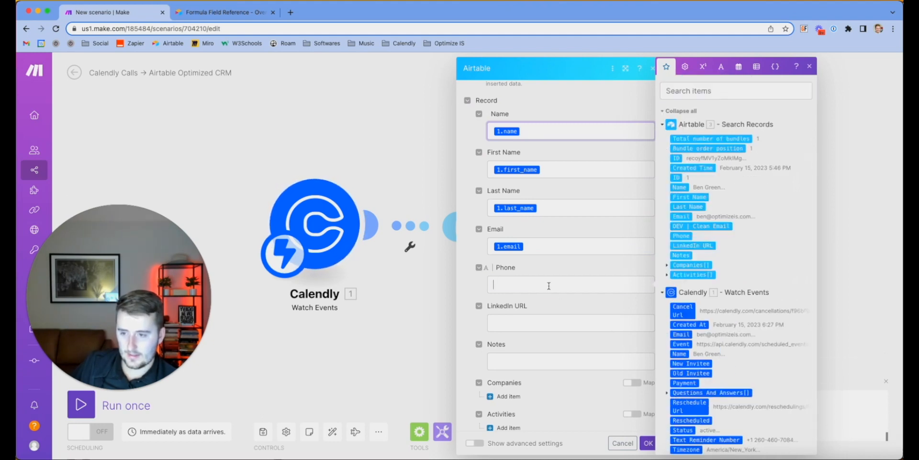
{"action": "scroll", "coordinate": [759, 386], "scroll_direction": "down", "scroll_amount": 1}
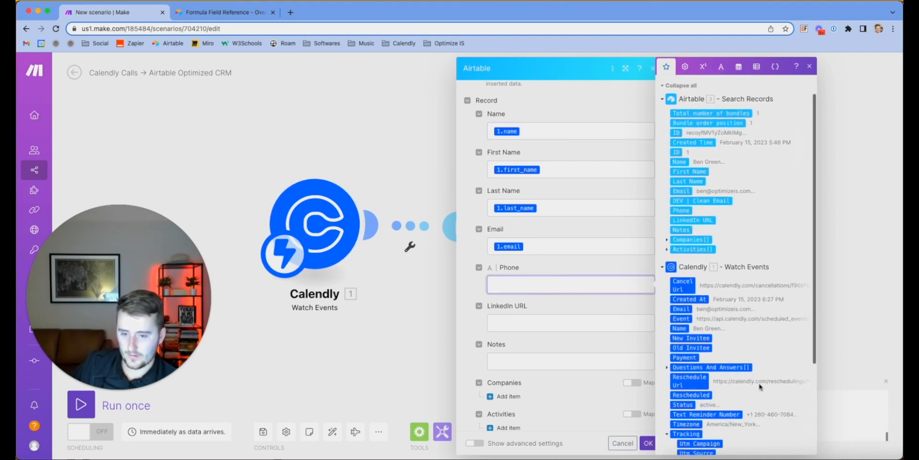
{"action": "left_click", "coordinate": [711, 410]}
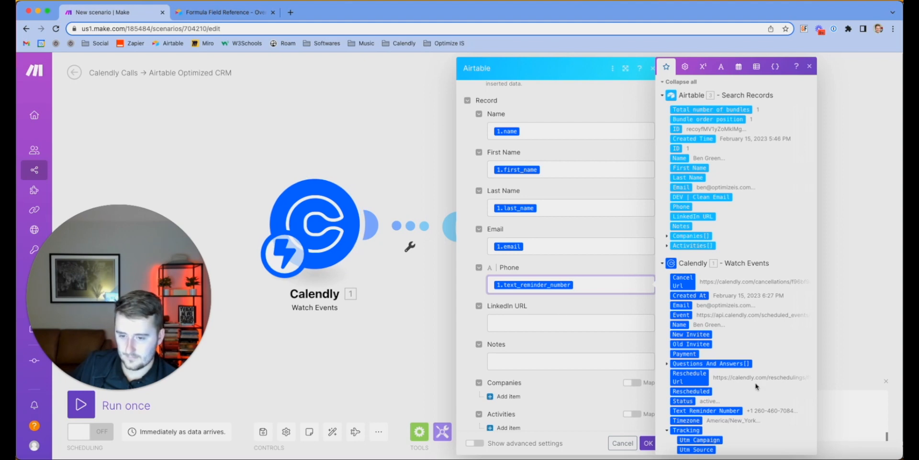
{"action": "scroll", "coordinate": [756, 386], "scroll_direction": "down", "scroll_amount": 4}
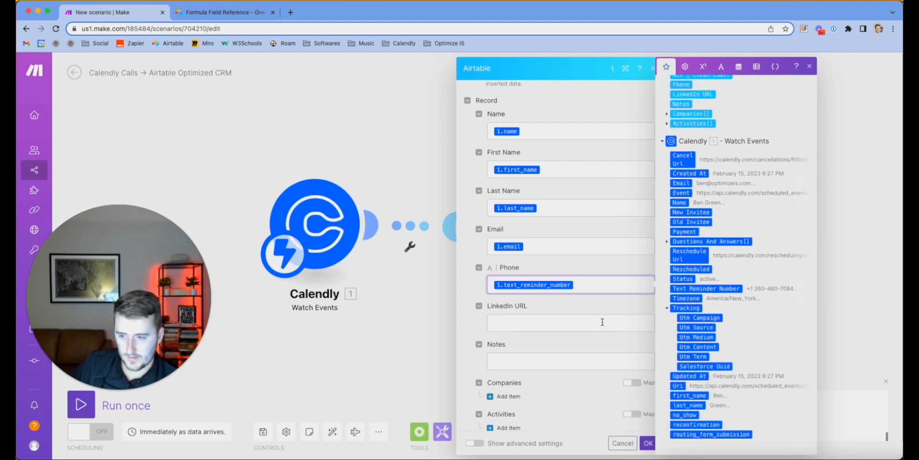
{"action": "scroll", "coordinate": [601, 318], "scroll_direction": "down", "scroll_amount": 1}
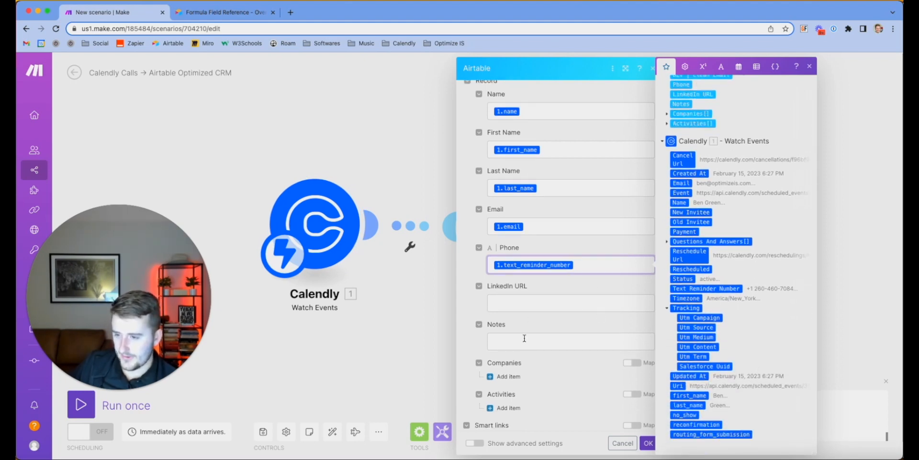
{"action": "scroll", "coordinate": [524, 344], "scroll_direction": "down", "scroll_amount": 3}
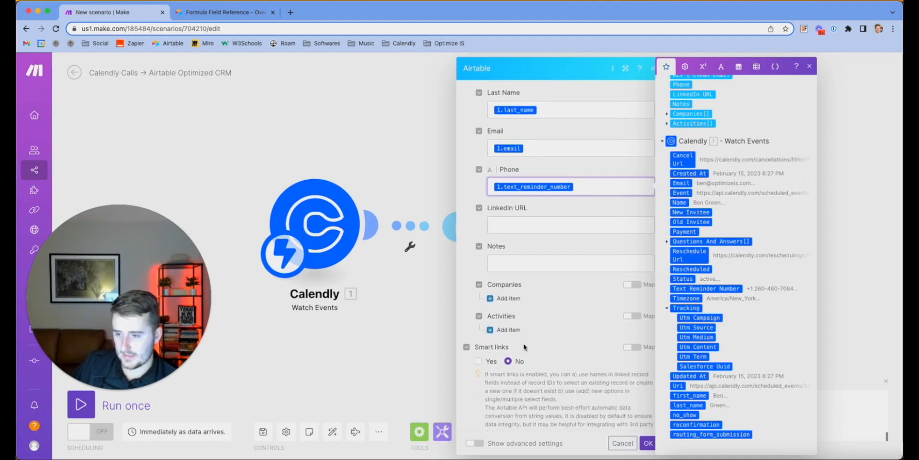
{"action": "scroll", "coordinate": [524, 344], "scroll_direction": "up", "scroll_amount": 8}
{"action": "scroll", "coordinate": [524, 342], "scroll_direction": "up", "scroll_amount": 2}
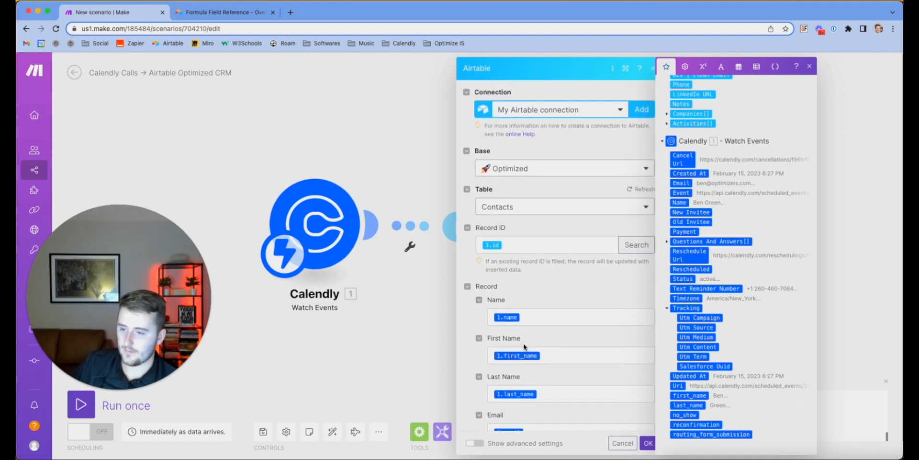
{"action": "left_click", "coordinate": [648, 443]}
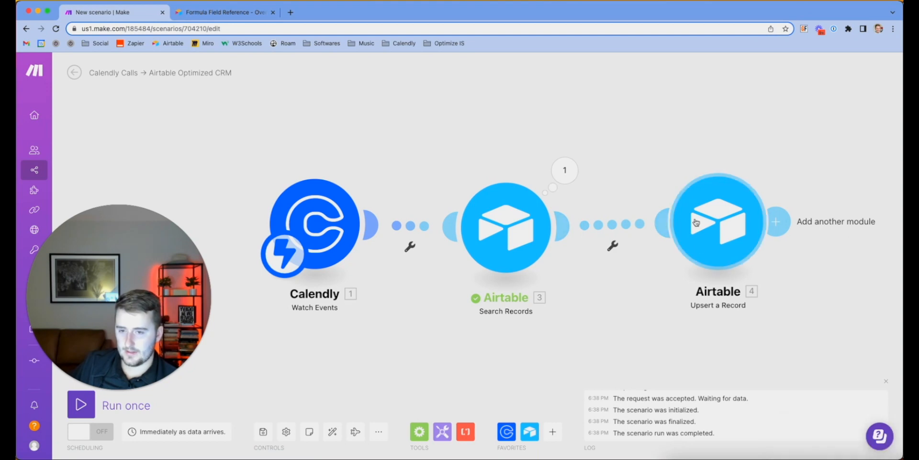
Try Name as the display field in the upsert's Record ID search, then close it
{"action": "left_click", "coordinate": [720, 222]}
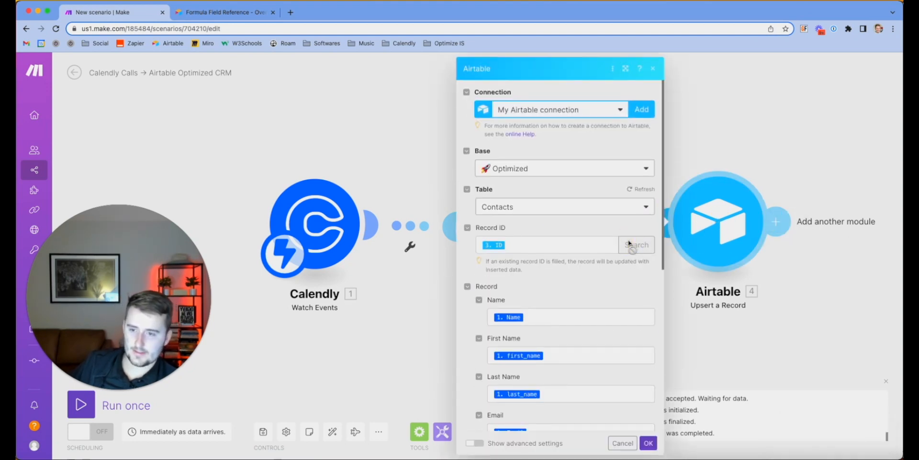
{"action": "left_click", "coordinate": [654, 245]}
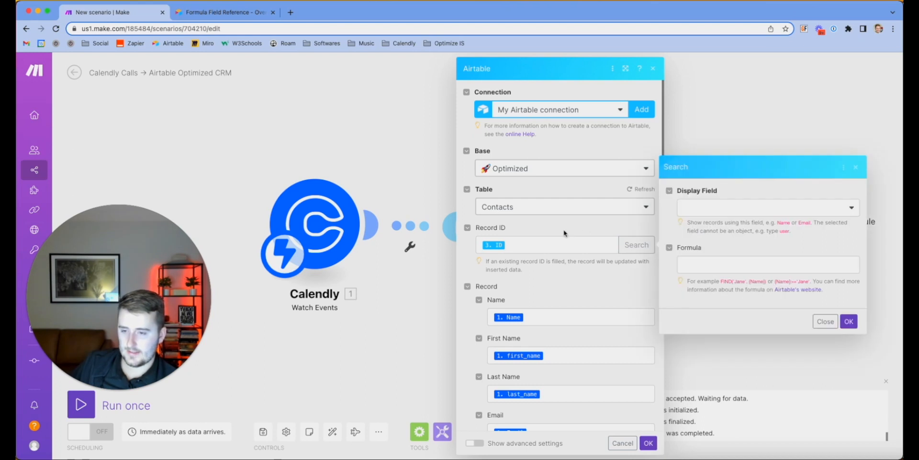
{"action": "left_click", "coordinate": [708, 263]}
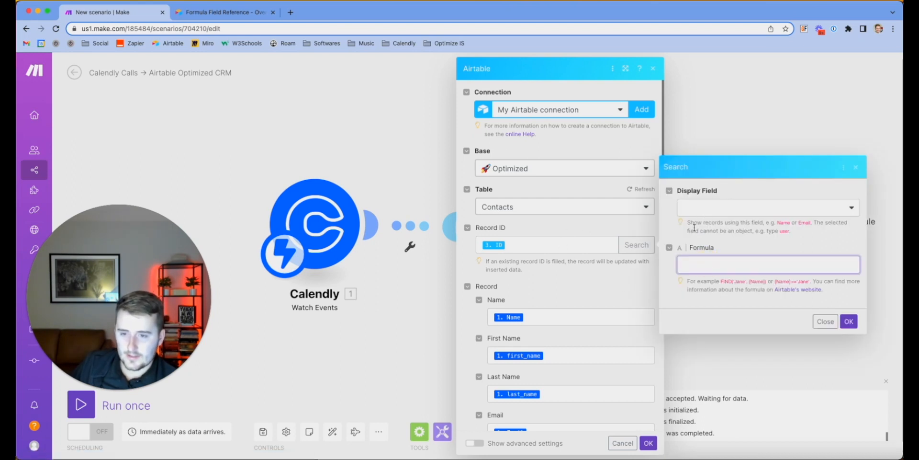
{"action": "left_click", "coordinate": [756, 208]}
{"action": "left_click", "coordinate": [712, 254]}
{"action": "left_click", "coordinate": [708, 260]}
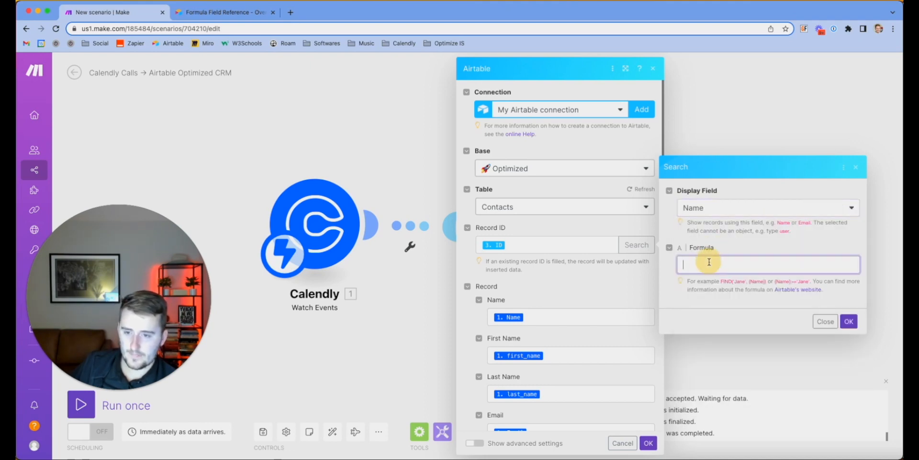
{"action": "left_click", "coordinate": [728, 92]}
Select and copy the Search Records email-matching formula, then return to Upsert a Record
{"action": "left_click", "coordinate": [541, 226]}
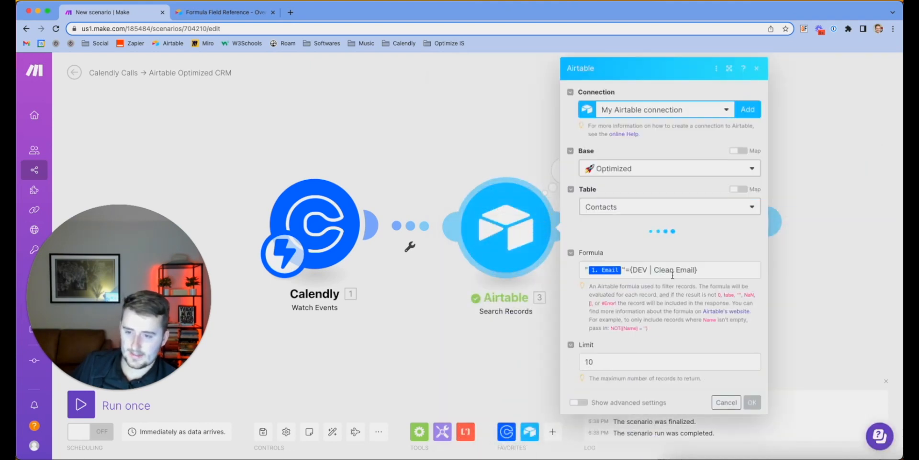
{"action": "left_click", "coordinate": [609, 268]}
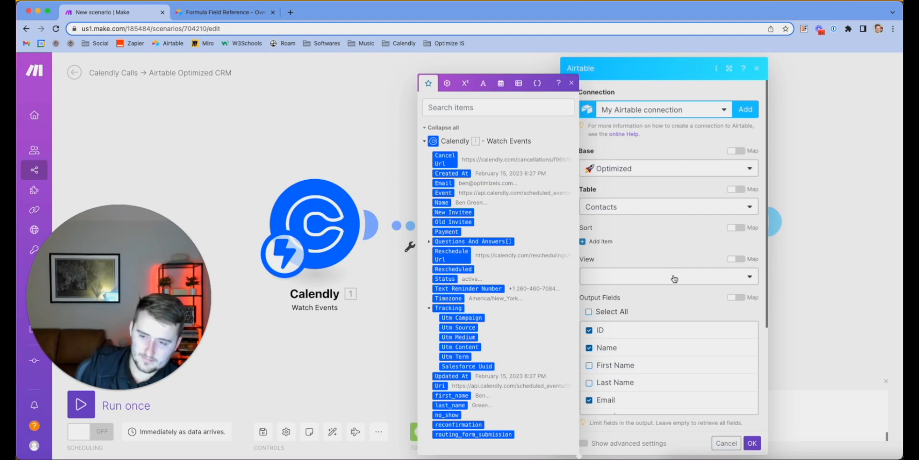
{"action": "left_click", "coordinate": [660, 306]}
{"action": "scroll", "coordinate": [661, 305], "scroll_direction": "down", "scroll_amount": 4}
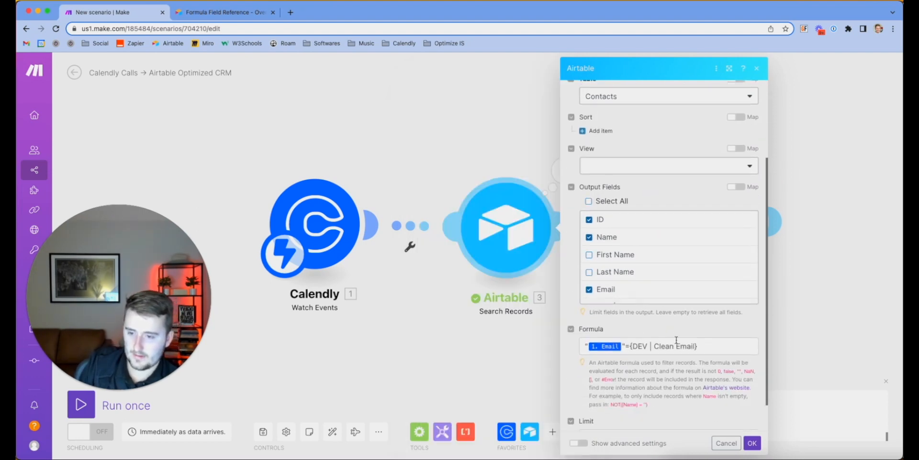
{"action": "triple_click", "coordinate": [676, 340]}
{"action": "left_click", "coordinate": [808, 279]}
{"action": "left_click", "coordinate": [744, 224]}
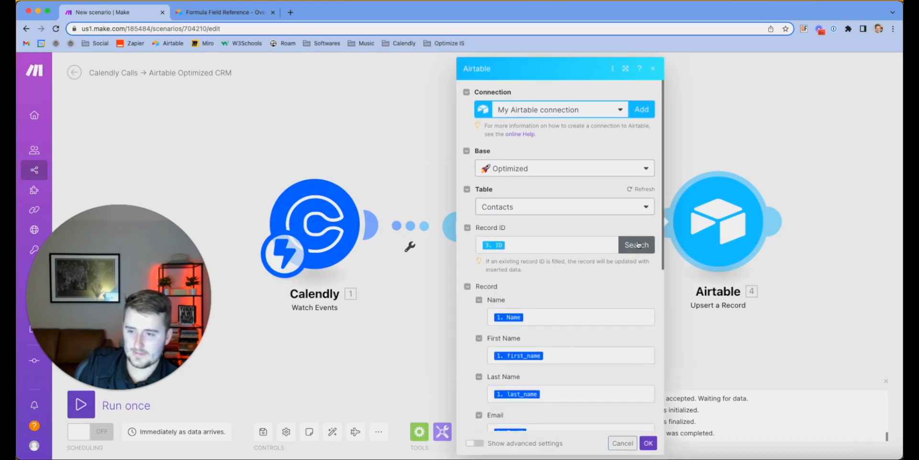
Paste the email-matching formula into the Record ID search, then clear it entirely
{"action": "left_click", "coordinate": [641, 245]}
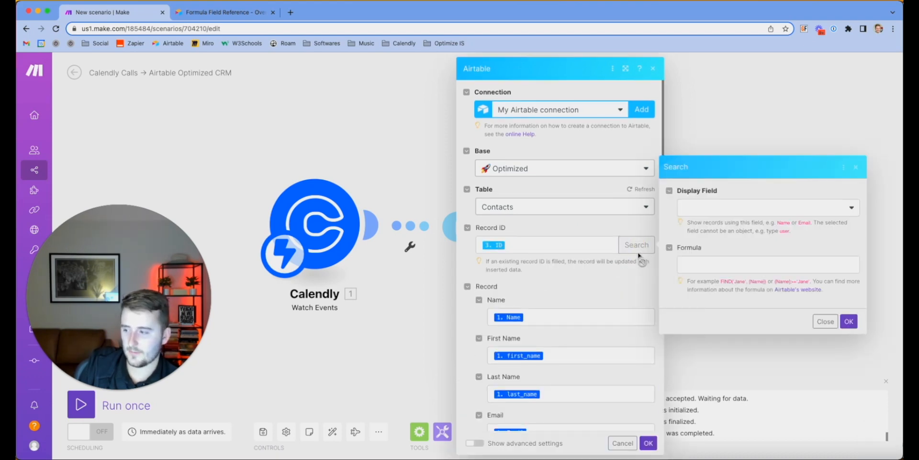
{"action": "left_click", "coordinate": [748, 264]}
{"action": "type", "text": "\"{{1.email}}\"={DEV | Clean Email}"}
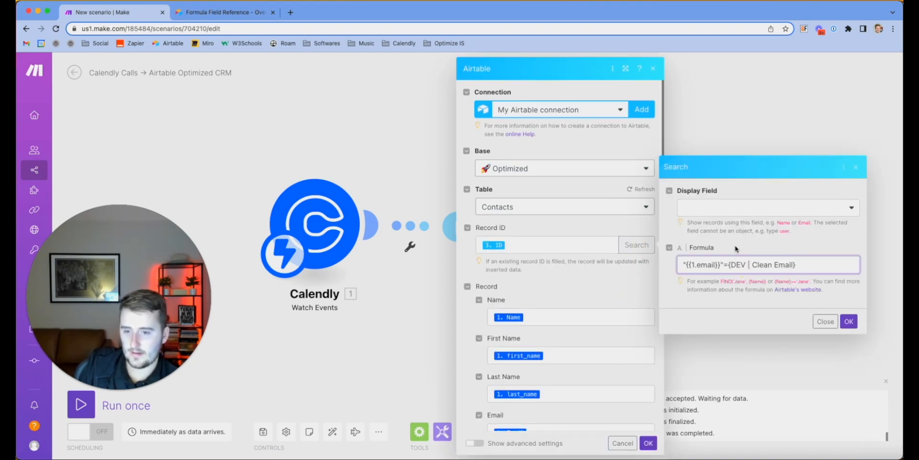
{"action": "left_click_drag", "start_coordinate": [686, 263], "coordinate": [720, 264]}
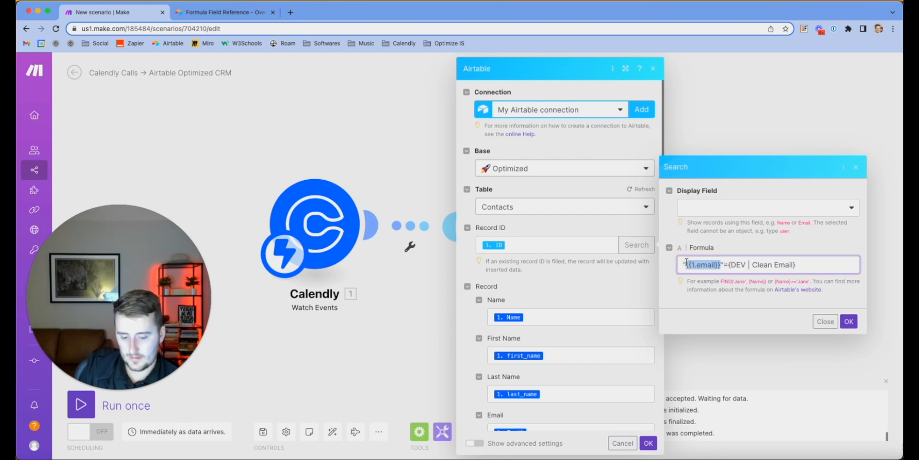
{"action": "key", "text": "BackSpace"}
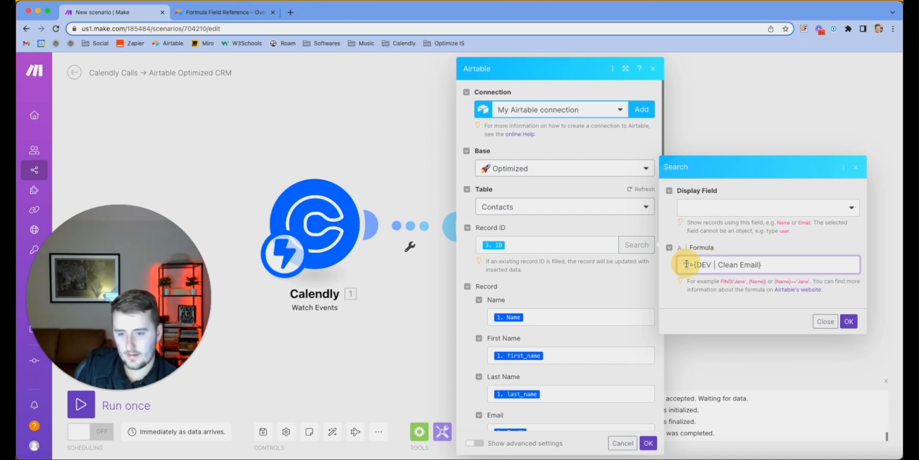
{"action": "triple_click", "coordinate": [686, 264]}
{"action": "left_click", "coordinate": [686, 264]}
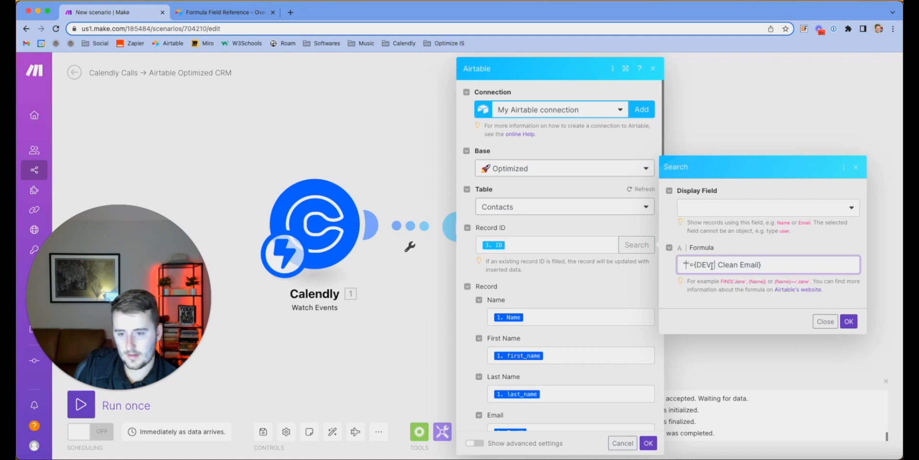
{"action": "key", "text": "super+a"}
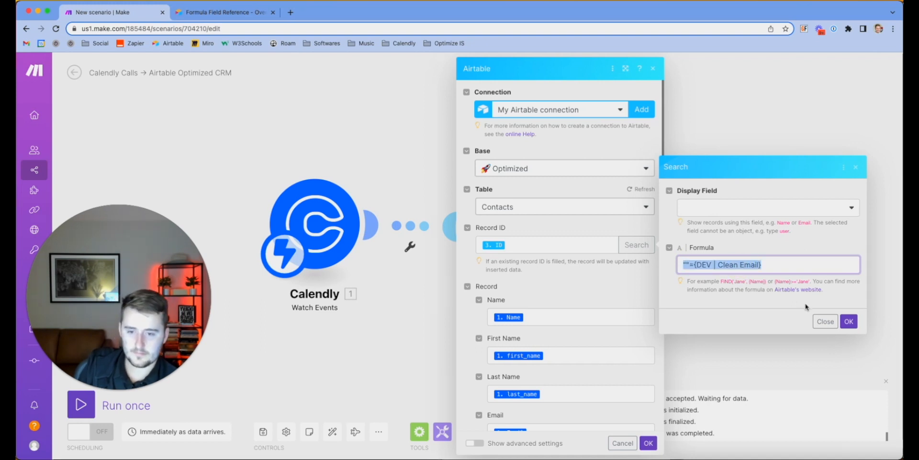
{"action": "key", "text": "BackSpace"}
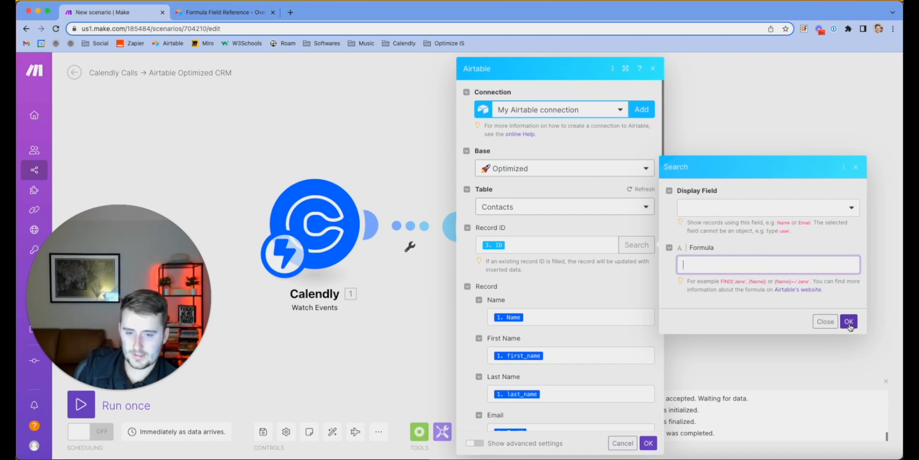
Switch the display field from Email to ID, leaving the search formula empty
{"action": "left_click", "coordinate": [718, 207]}
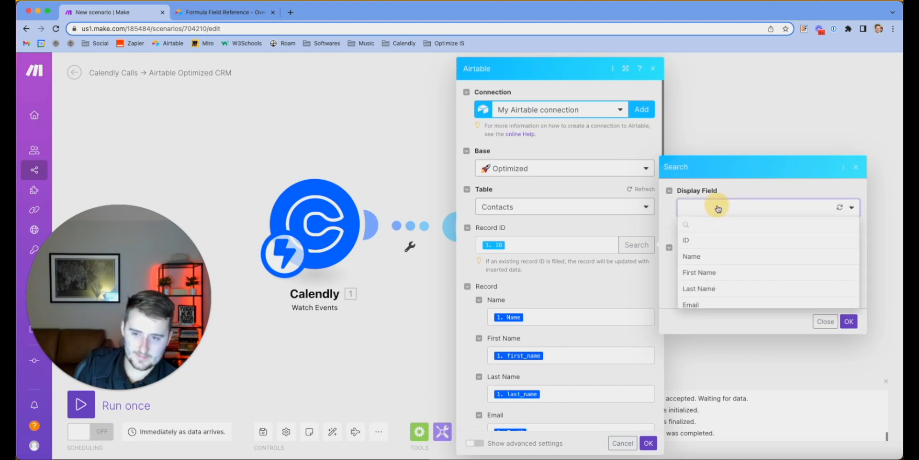
{"action": "left_click", "coordinate": [732, 302]}
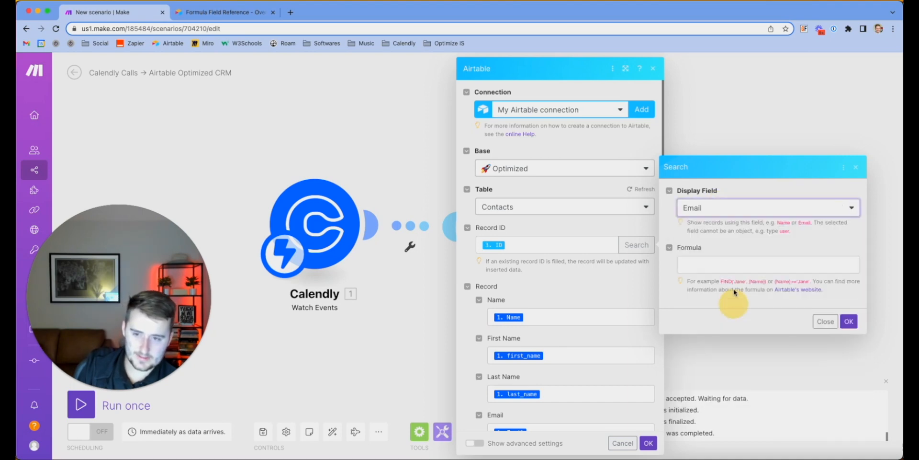
{"action": "left_click", "coordinate": [719, 263]}
{"action": "type", "text": "\"{{1.email}}\"={DEV | Clean Email}"}
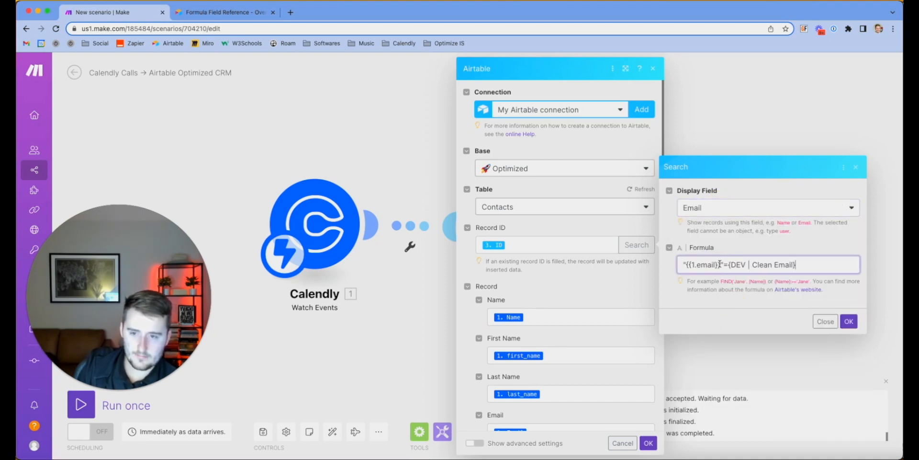
{"action": "key", "text": "super+a"}
{"action": "key", "text": "BackSpace"}
{"action": "left_click", "coordinate": [771, 207]}
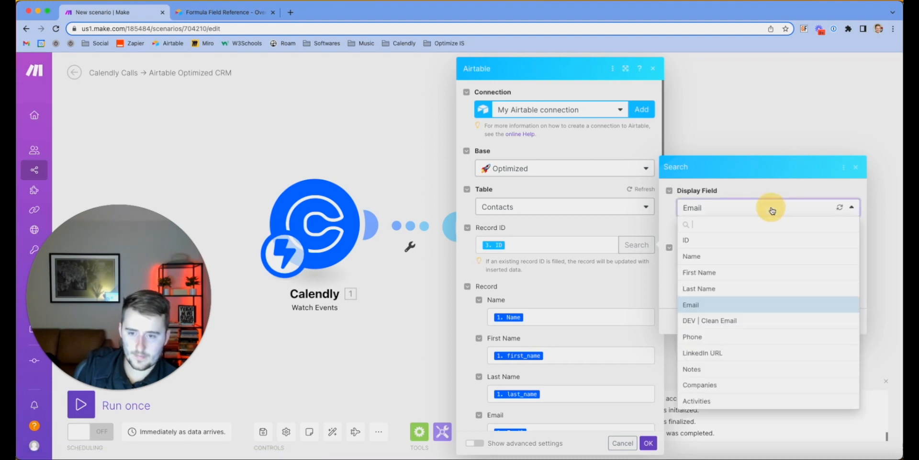
{"action": "left_click", "coordinate": [753, 239]}
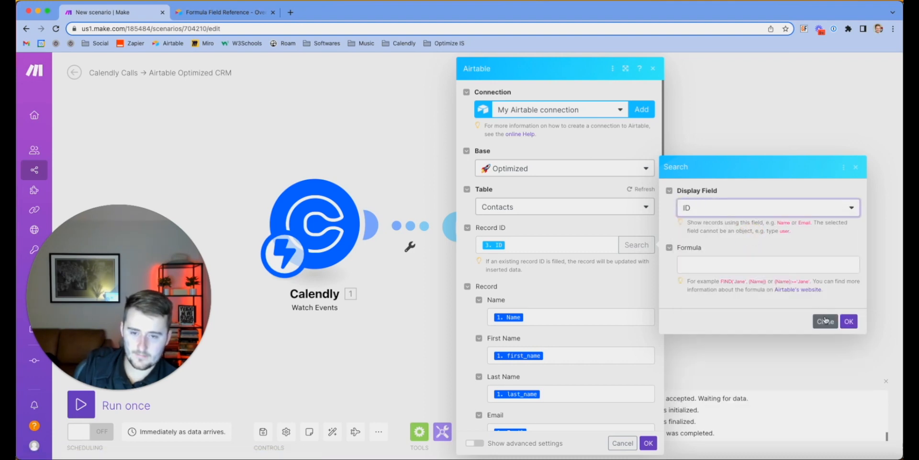
{"action": "left_click", "coordinate": [699, 266]}
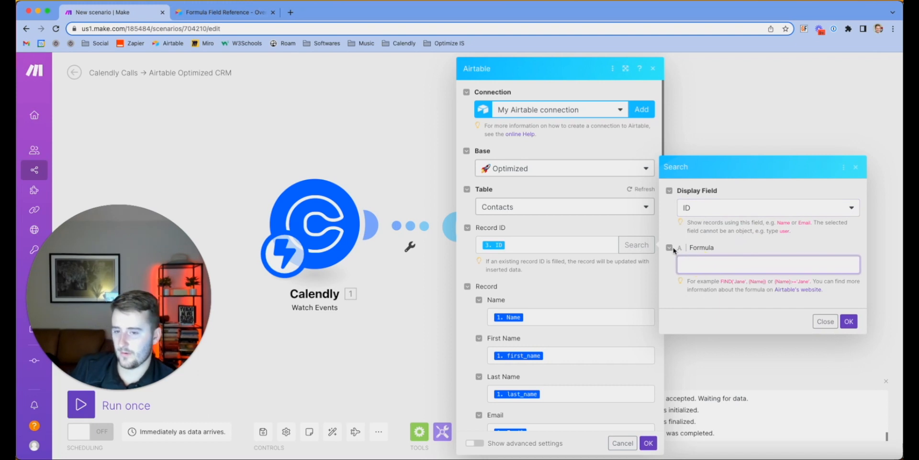
{"action": "left_click", "coordinate": [673, 268]}
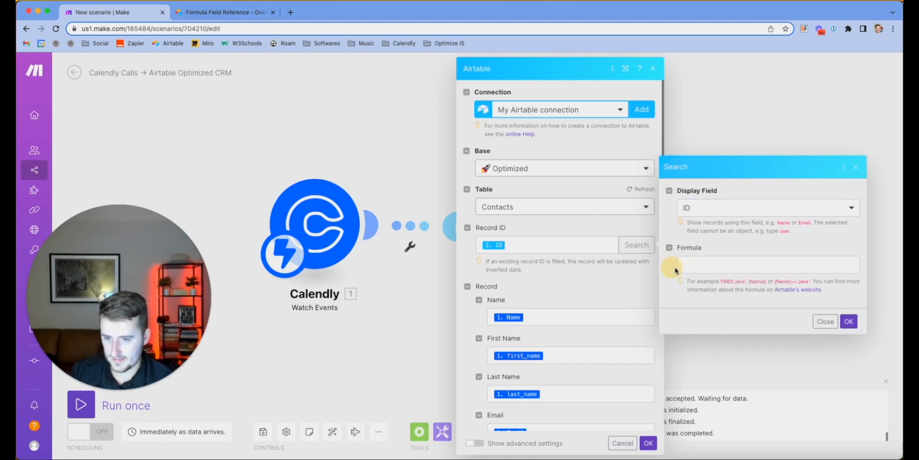
{"action": "left_click", "coordinate": [697, 262]}
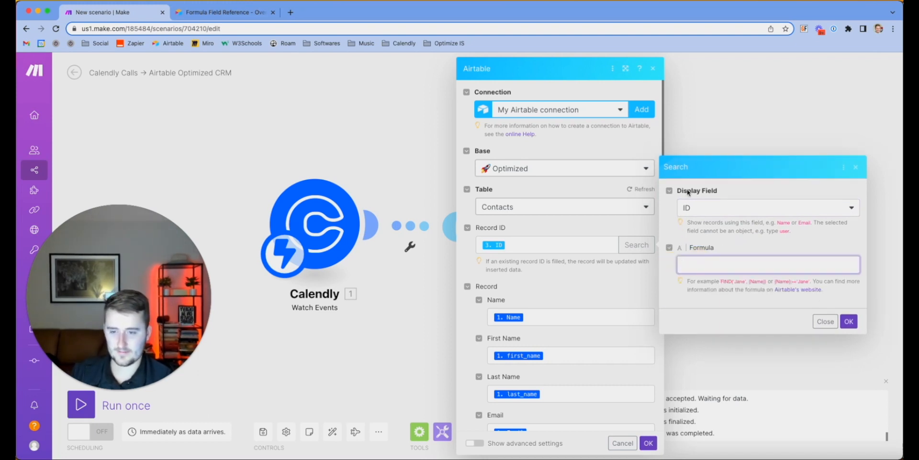
Close the upsert settings, start 'Run this module only' on it, then cancel
{"action": "left_click", "coordinate": [823, 321]}
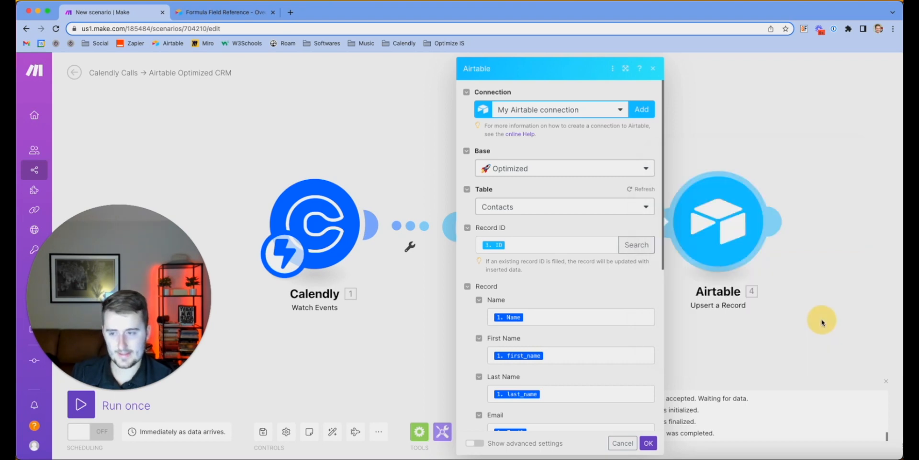
{"action": "left_click", "coordinate": [824, 330]}
{"action": "right_click", "coordinate": [725, 207]}
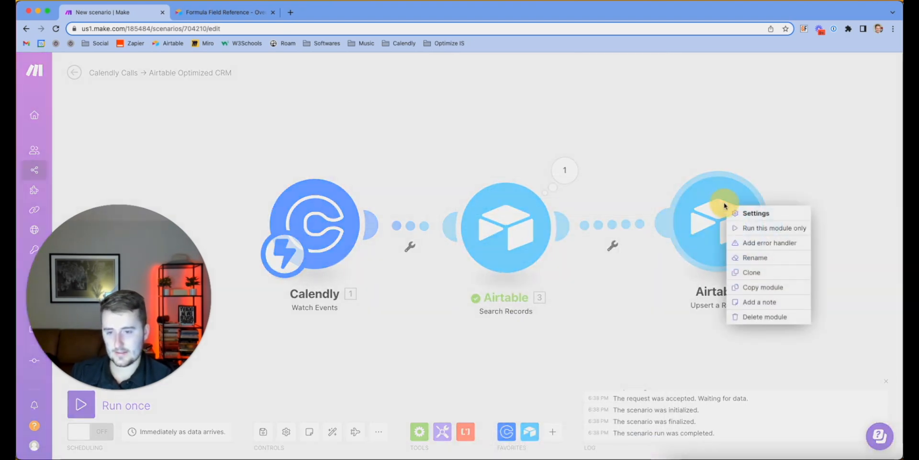
{"action": "left_click", "coordinate": [748, 228]}
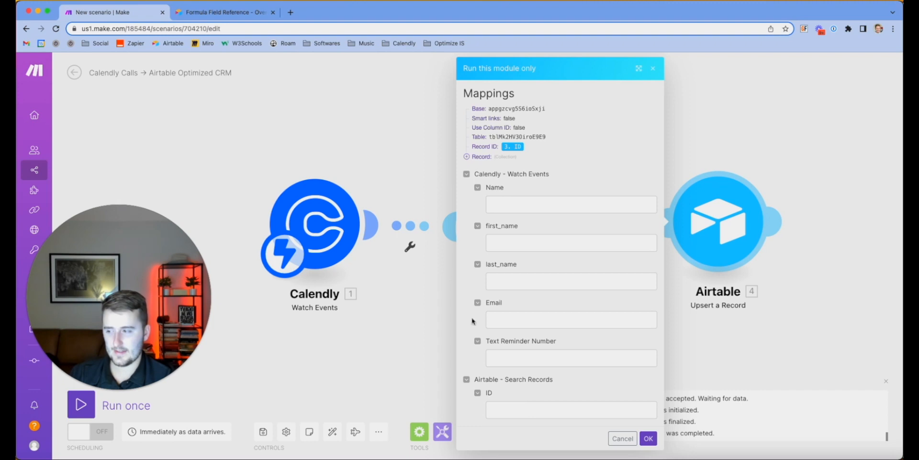
{"action": "left_click", "coordinate": [622, 438]}
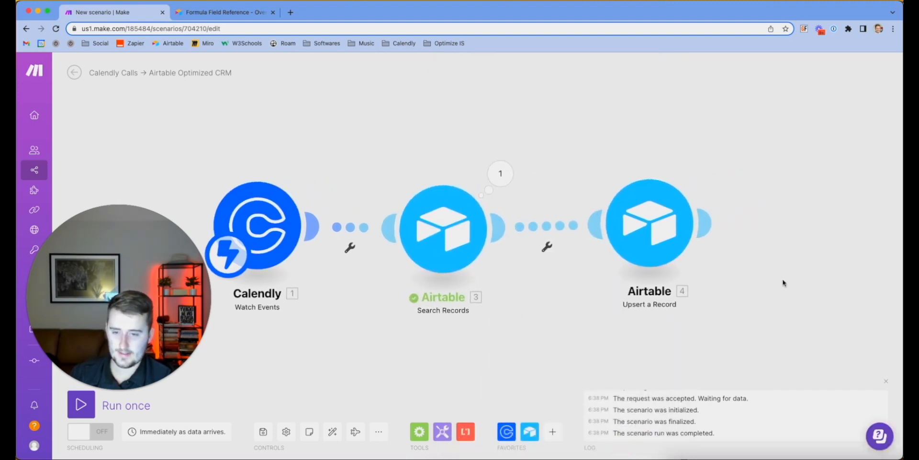
Add an Airtable Create a Record module after the upsert
{"action": "left_click", "coordinate": [531, 429]}
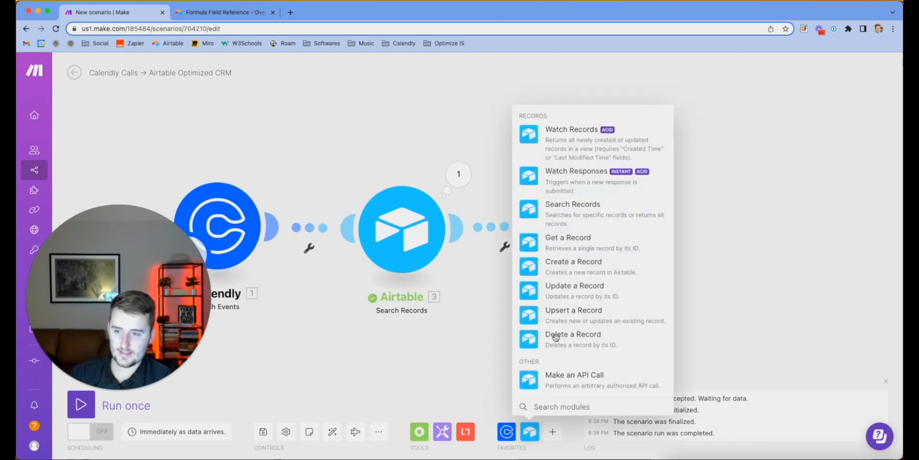
{"action": "left_click", "coordinate": [579, 271]}
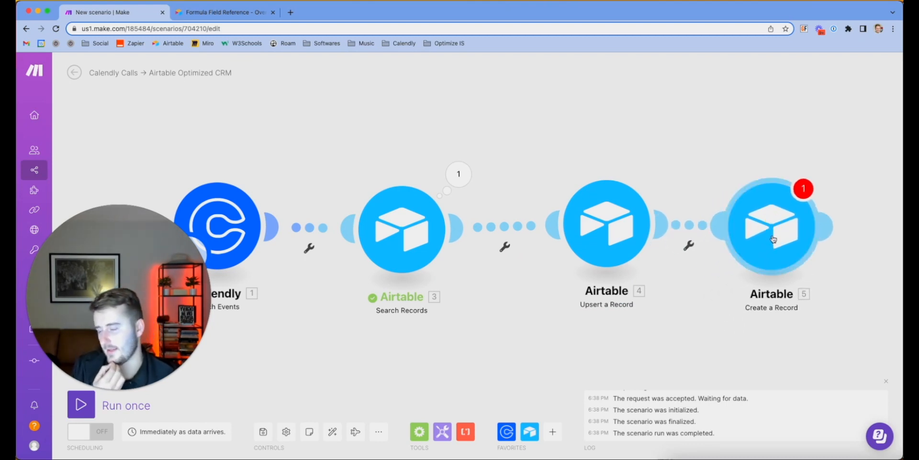
{"action": "left_click", "coordinate": [773, 238]}
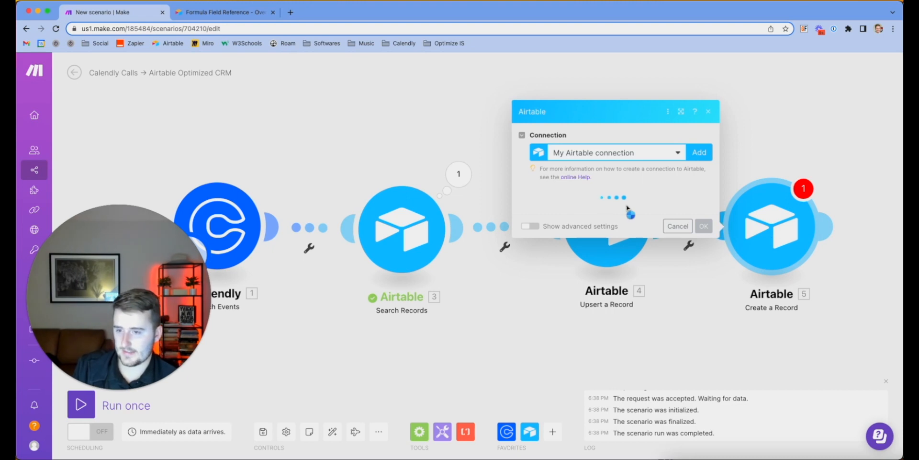
Point the new module at the Optimized base's Activities table
{"action": "left_click", "coordinate": [593, 214]}
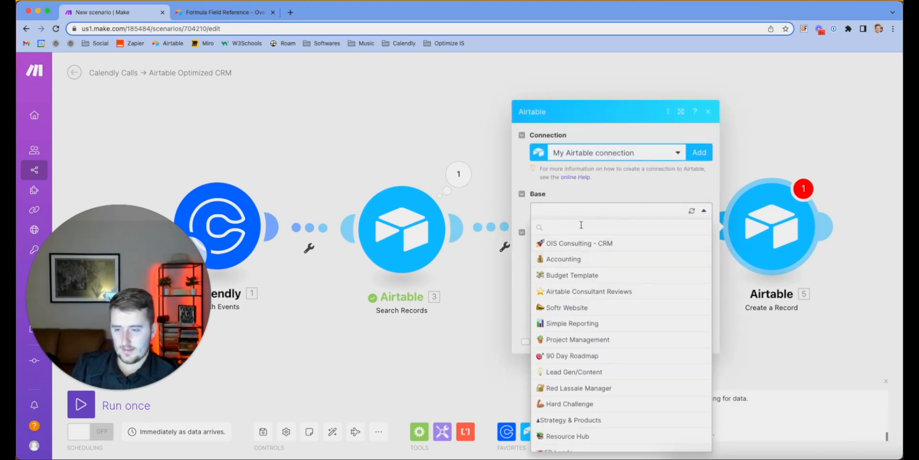
{"action": "type", "text": "opt"}
{"action": "key", "text": "Return"}
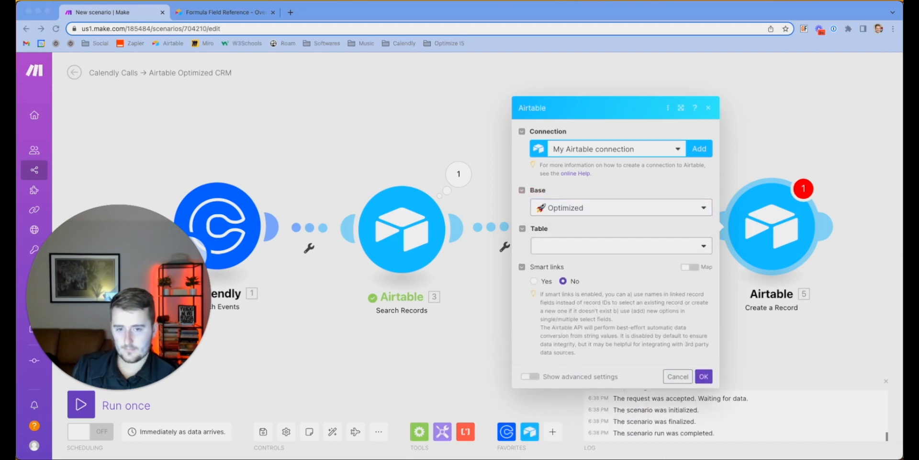
{"action": "left_click", "coordinate": [560, 231]}
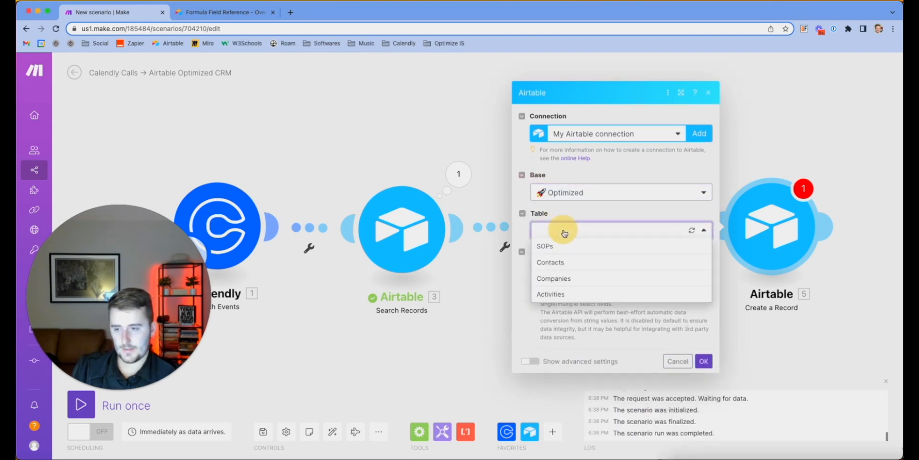
{"action": "left_click", "coordinate": [552, 294]}
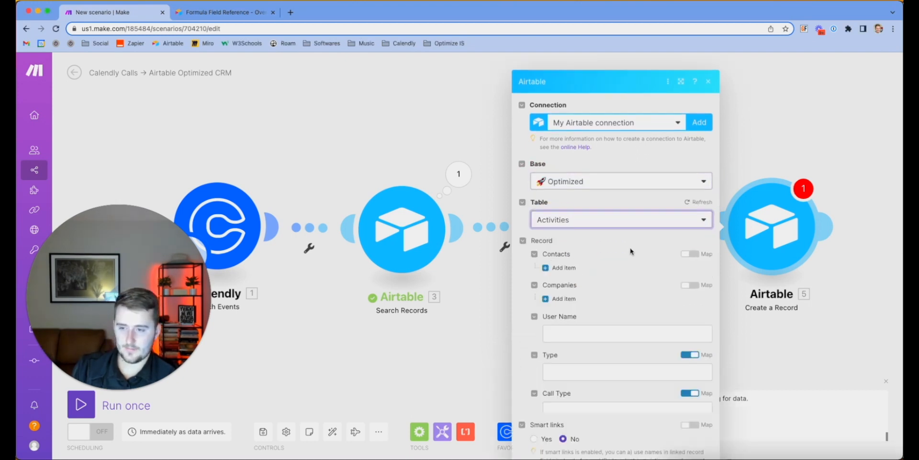
{"action": "scroll", "coordinate": [569, 242], "scroll_direction": "down", "scroll_amount": 2}
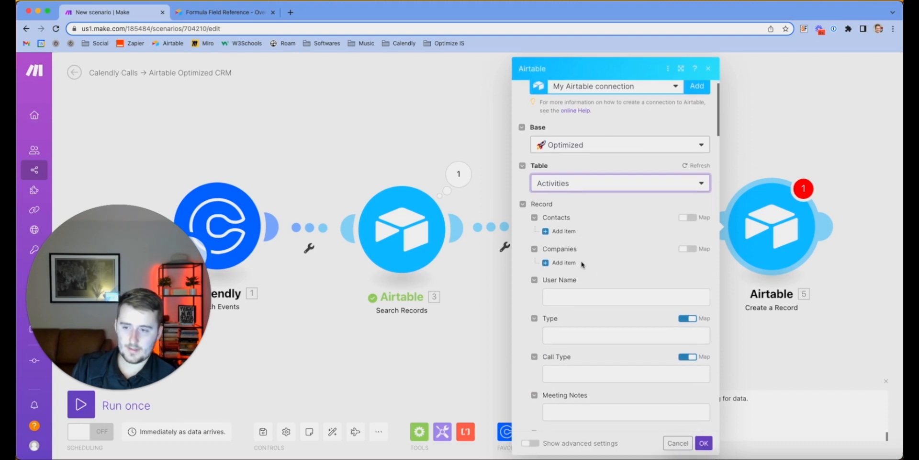
Add a Contacts item and map the Upsert a Record ID into Record ID 1
{"action": "left_click", "coordinate": [557, 227]}
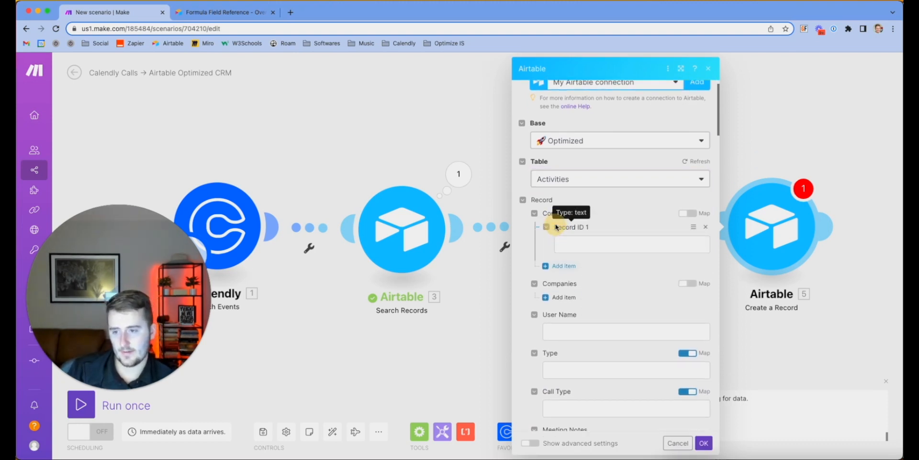
{"action": "left_click", "coordinate": [582, 245]}
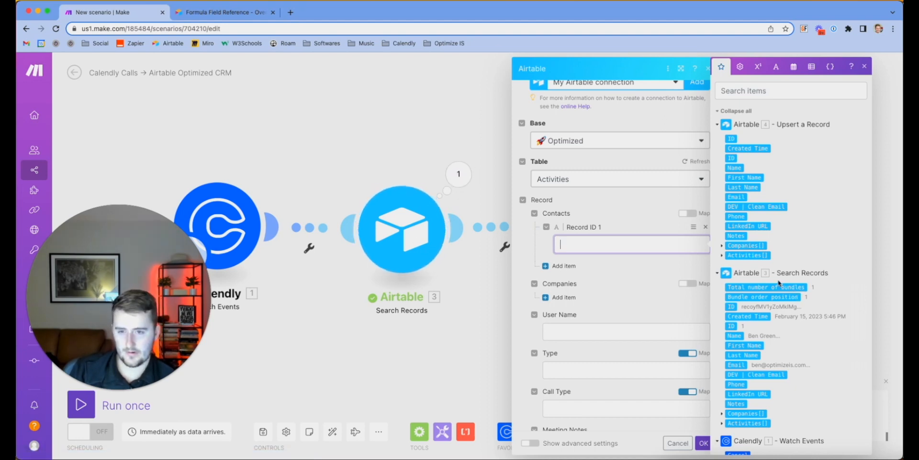
{"action": "left_click", "coordinate": [731, 139]}
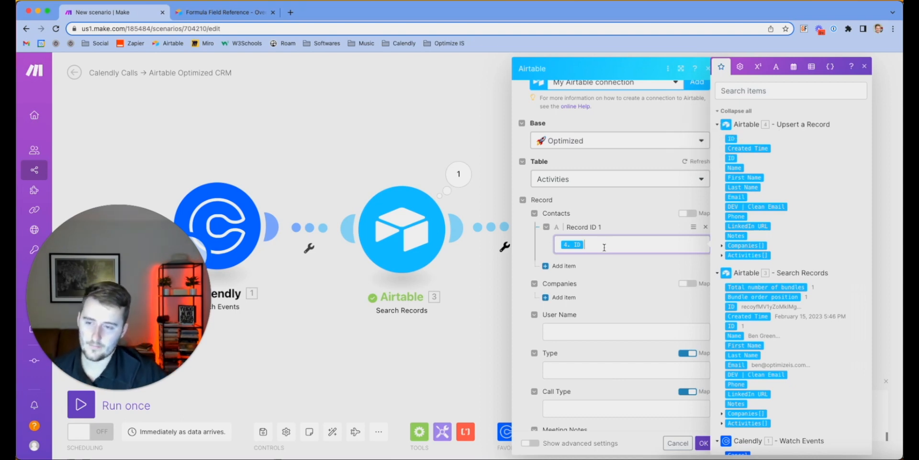
{"action": "left_click", "coordinate": [608, 279]}
{"action": "scroll", "coordinate": [608, 280], "scroll_direction": "down", "scroll_amount": 5}
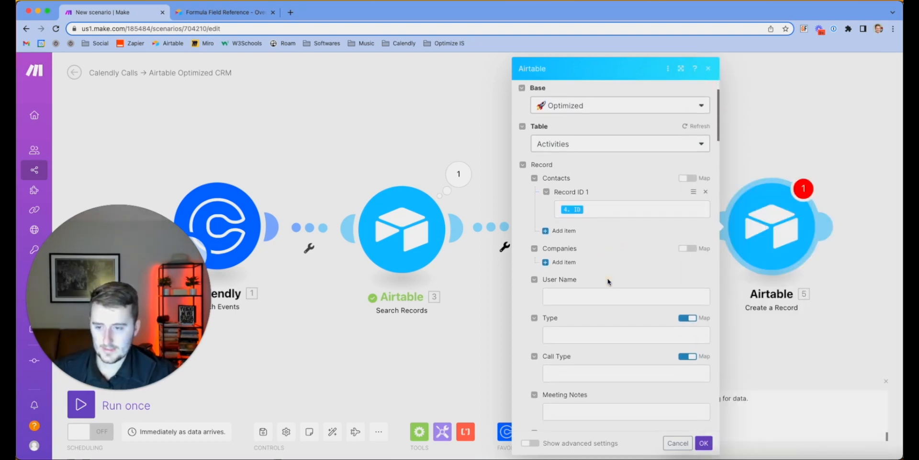
Map Calendly's Utm Campaign, Utm Source and Utm Medium into the matching UTM fields
{"action": "scroll", "coordinate": [608, 281], "scroll_direction": "down", "scroll_amount": 3}
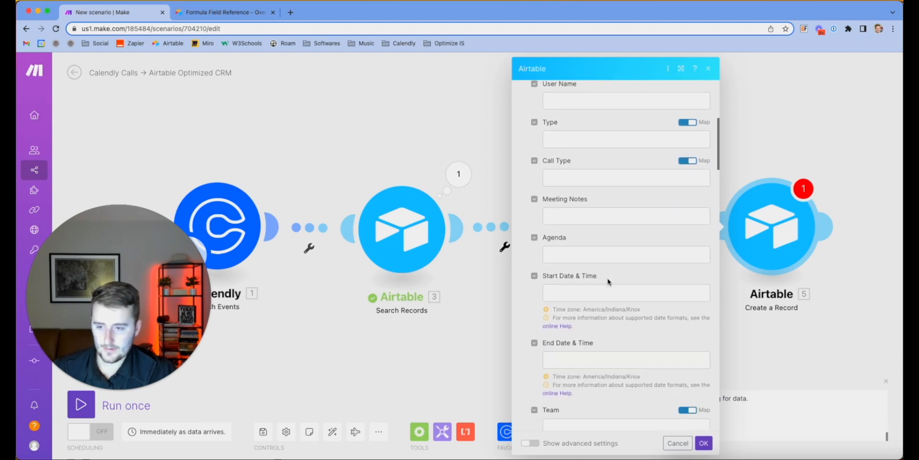
{"action": "left_click", "coordinate": [580, 286]}
{"action": "scroll", "coordinate": [752, 213], "scroll_direction": "down", "scroll_amount": 10}
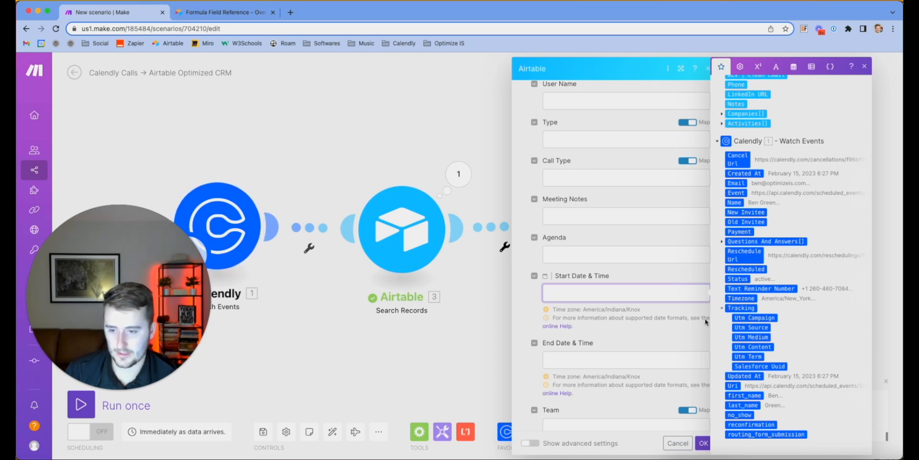
{"action": "scroll", "coordinate": [651, 352], "scroll_direction": "down", "scroll_amount": 10}
{"action": "scroll", "coordinate": [651, 352], "scroll_direction": "down", "scroll_amount": 20}
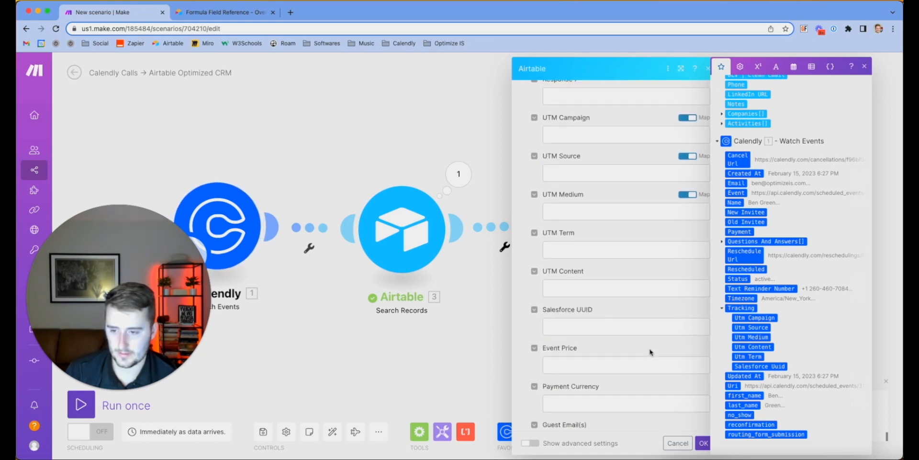
{"action": "scroll", "coordinate": [651, 349], "scroll_direction": "down", "scroll_amount": 3}
{"action": "scroll", "coordinate": [650, 349], "scroll_direction": "up", "scroll_amount": 8}
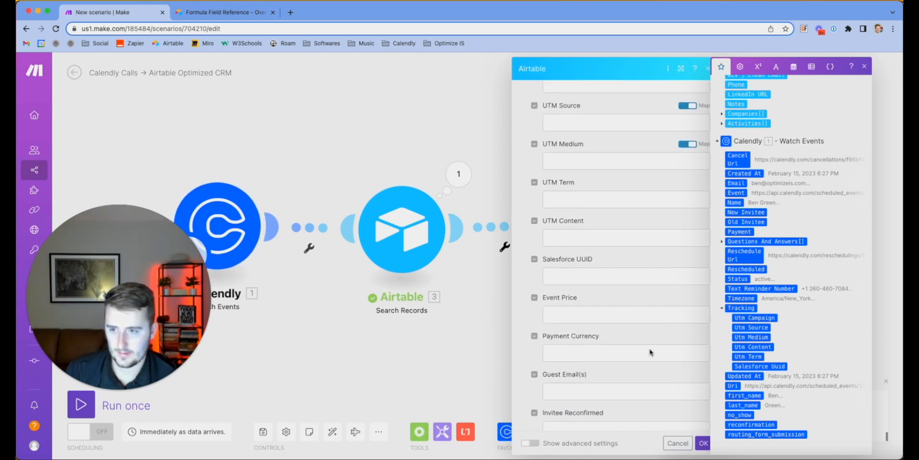
{"action": "left_click", "coordinate": [600, 200]}
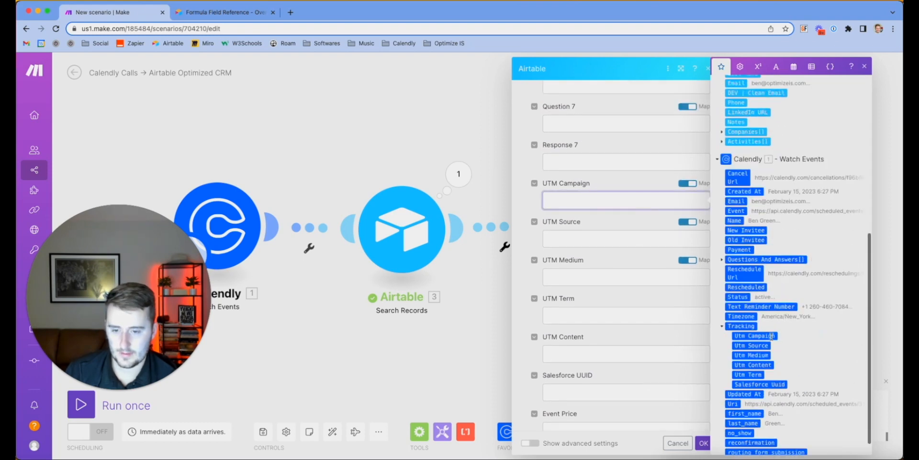
{"action": "left_click", "coordinate": [761, 316]}
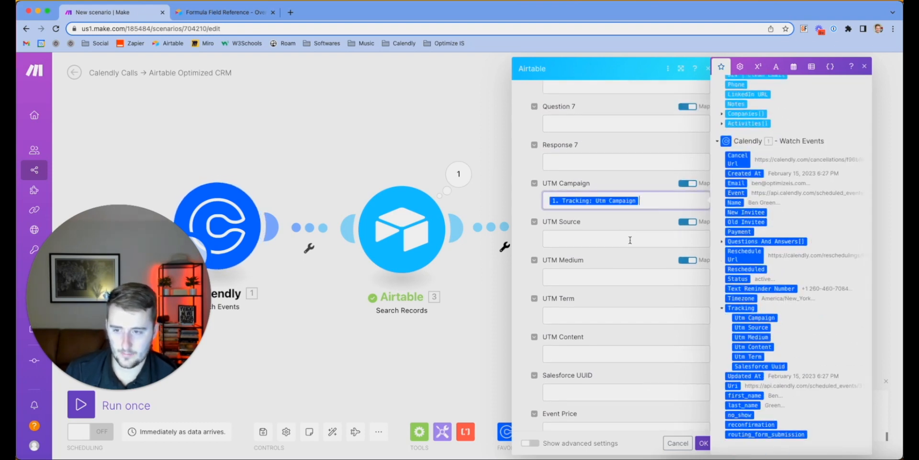
{"action": "left_click", "coordinate": [630, 238]}
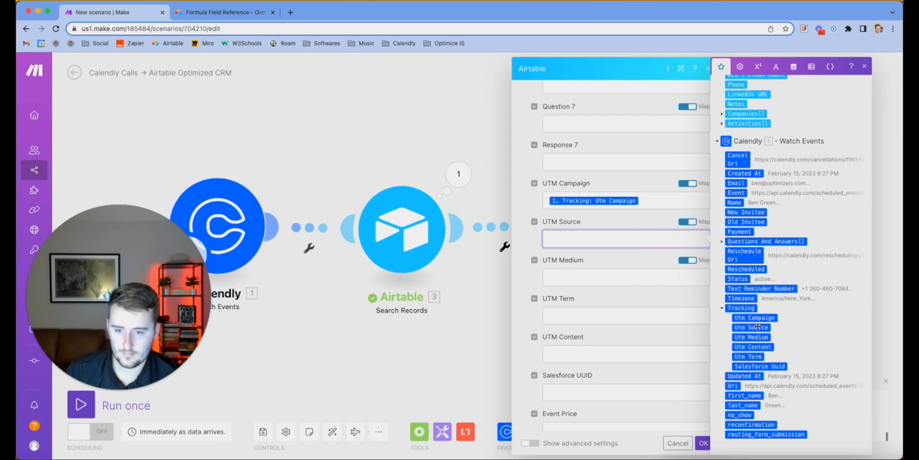
{"action": "left_click", "coordinate": [759, 327]}
{"action": "left_click", "coordinate": [648, 276]}
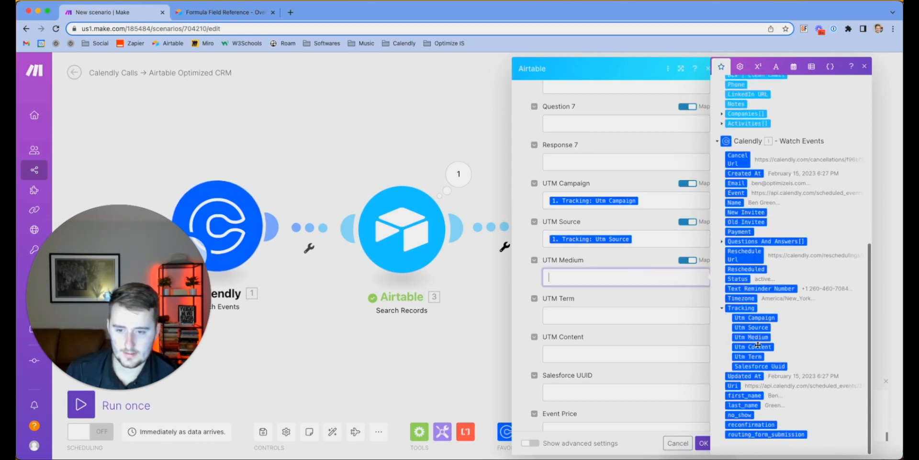
{"action": "left_click", "coordinate": [751, 337]}
Map Calendly's Utm Term, Utm Content and Salesforce Uuid into their matching Activities fields
{"action": "key", "text": "Tab"}
{"action": "scroll", "coordinate": [749, 334], "scroll_direction": "down", "scroll_amount": 6}
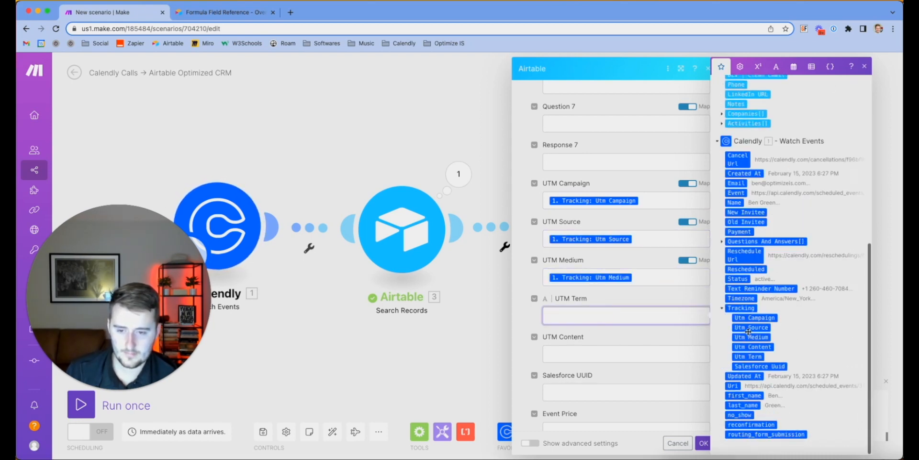
{"action": "left_click", "coordinate": [750, 347]}
{"action": "left_click", "coordinate": [629, 353]}
{"action": "scroll", "coordinate": [752, 335], "scroll_direction": "down", "scroll_amount": 6}
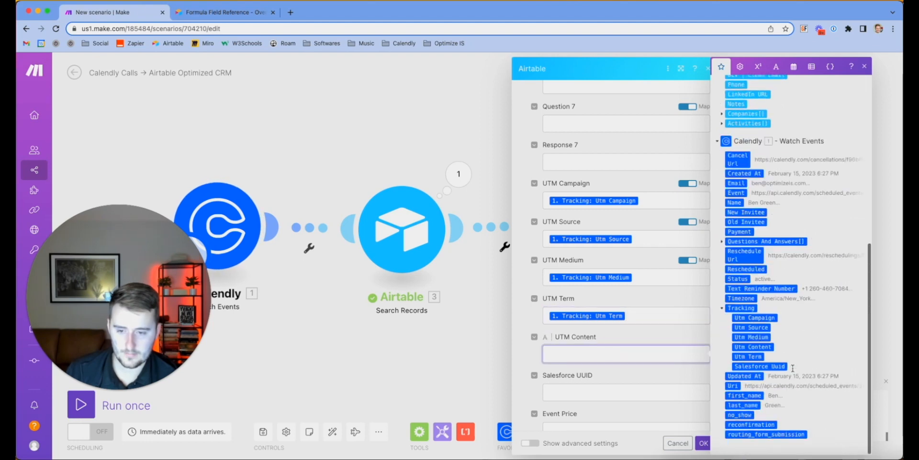
{"action": "left_click", "coordinate": [751, 347]}
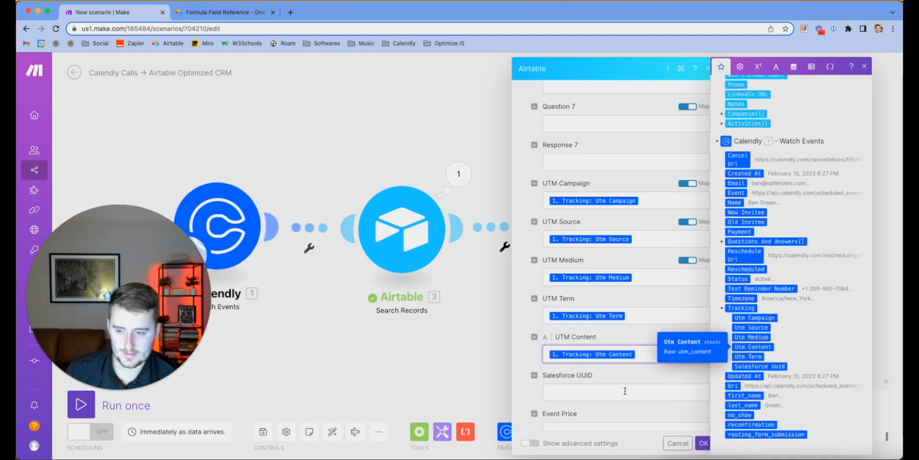
{"action": "key", "text": "Tab"}
{"action": "scroll", "coordinate": [761, 382], "scroll_direction": "down", "scroll_amount": 6}
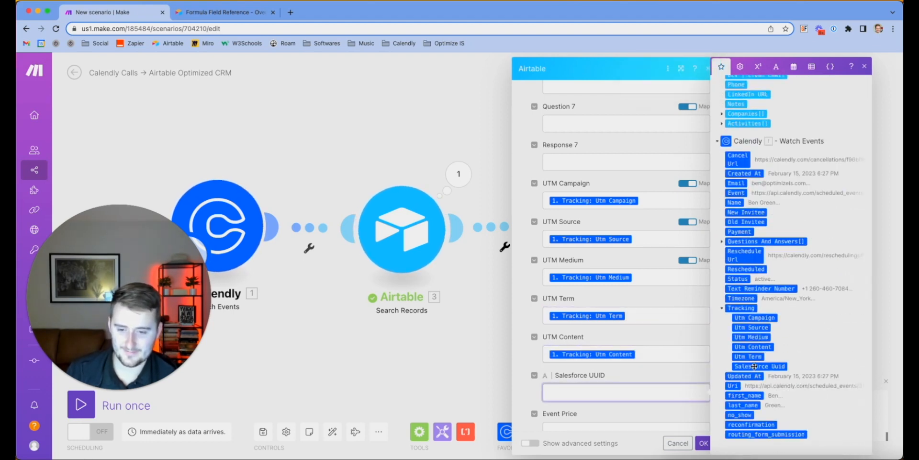
{"action": "left_click", "coordinate": [761, 366]}
{"action": "scroll", "coordinate": [629, 336], "scroll_direction": "down", "scroll_amount": 2}
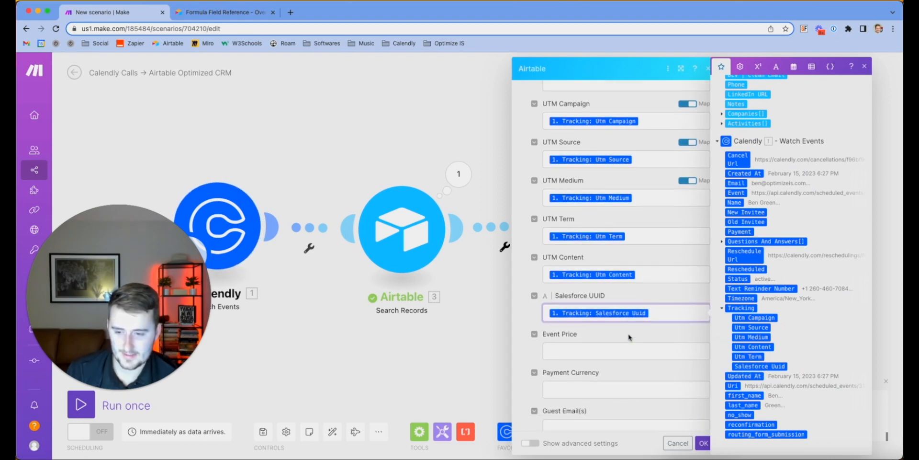
{"action": "scroll", "coordinate": [629, 336], "scroll_direction": "down", "scroll_amount": 5}
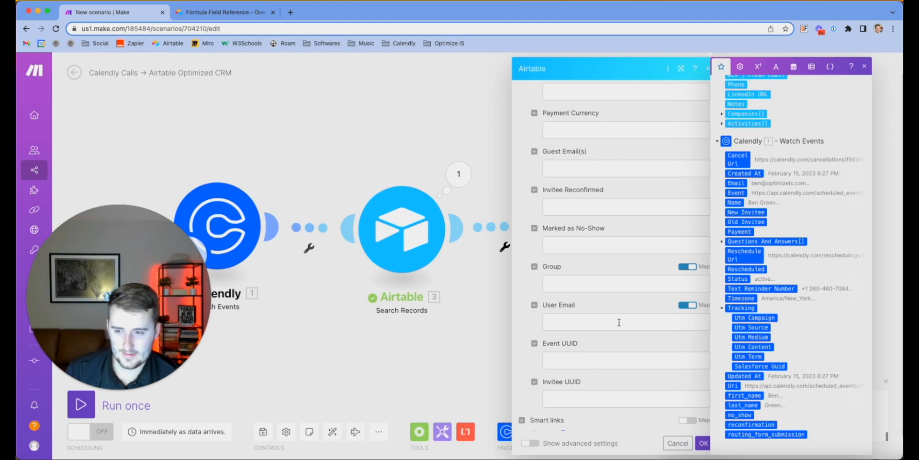
{"action": "left_click", "coordinate": [619, 322]}
{"action": "scroll", "coordinate": [752, 185], "scroll_direction": "down", "scroll_amount": 6}
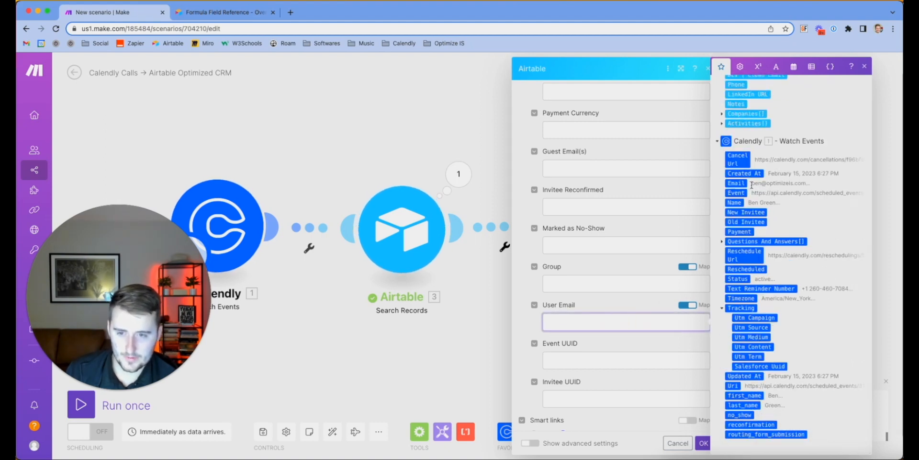
{"action": "scroll", "coordinate": [638, 312], "scroll_direction": "down", "scroll_amount": 2}
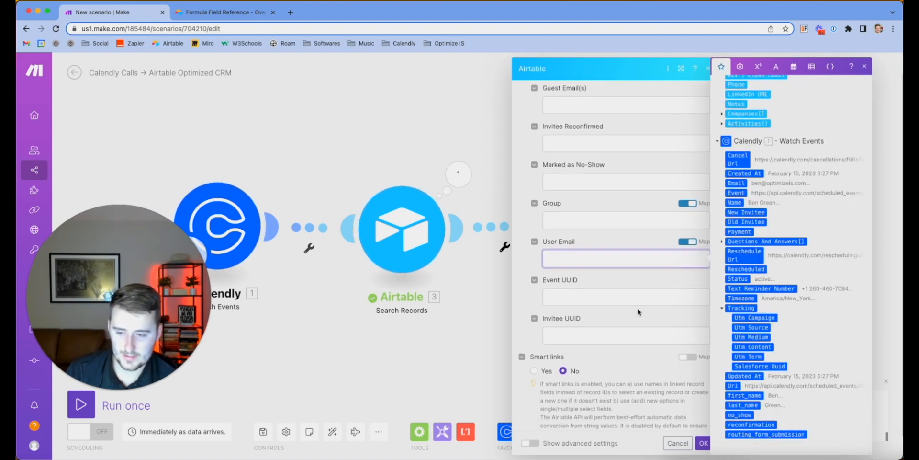
{"action": "scroll", "coordinate": [638, 312], "scroll_direction": "up", "scroll_amount": 5}
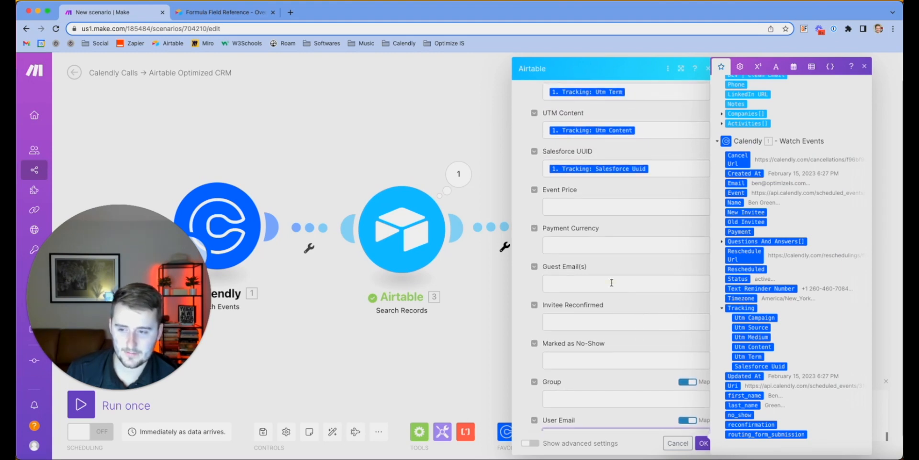
Map Calendly's Email into Guest Email(s), then expand Questions And Answers to inspect it
{"action": "left_click", "coordinate": [612, 282]}
{"action": "scroll", "coordinate": [773, 270], "scroll_direction": "down", "scroll_amount": 6}
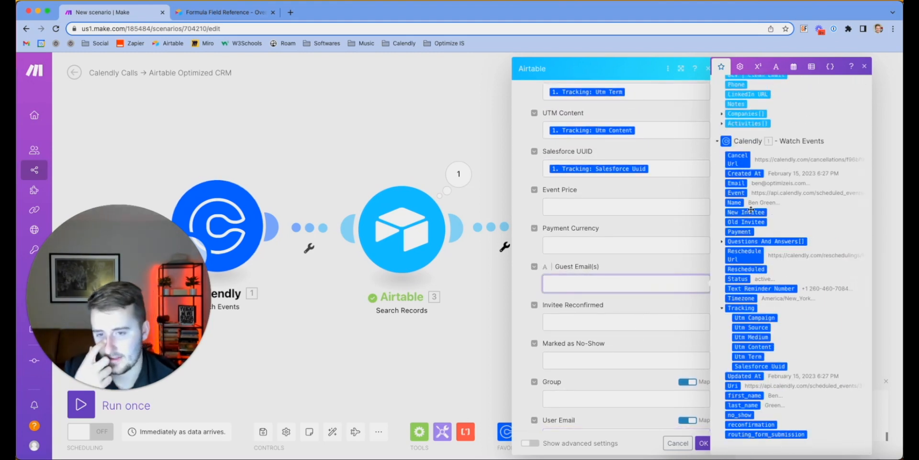
{"action": "left_click", "coordinate": [739, 183]}
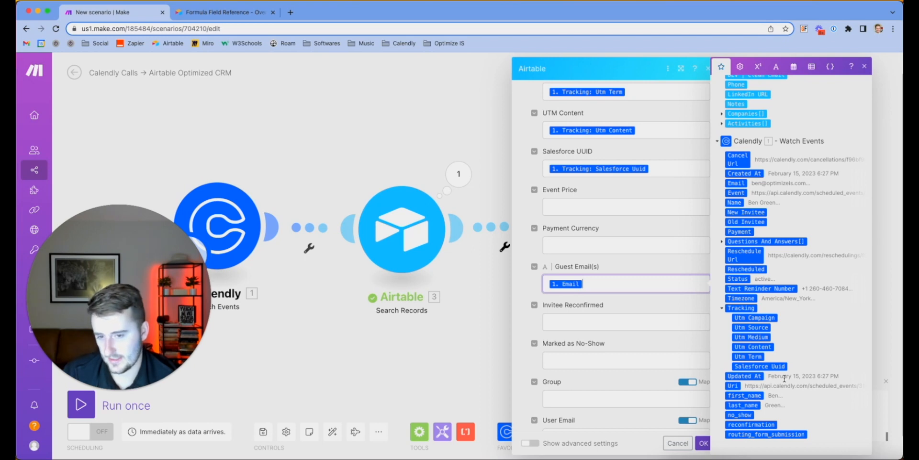
{"action": "scroll", "coordinate": [784, 342], "scroll_direction": "up", "scroll_amount": 1}
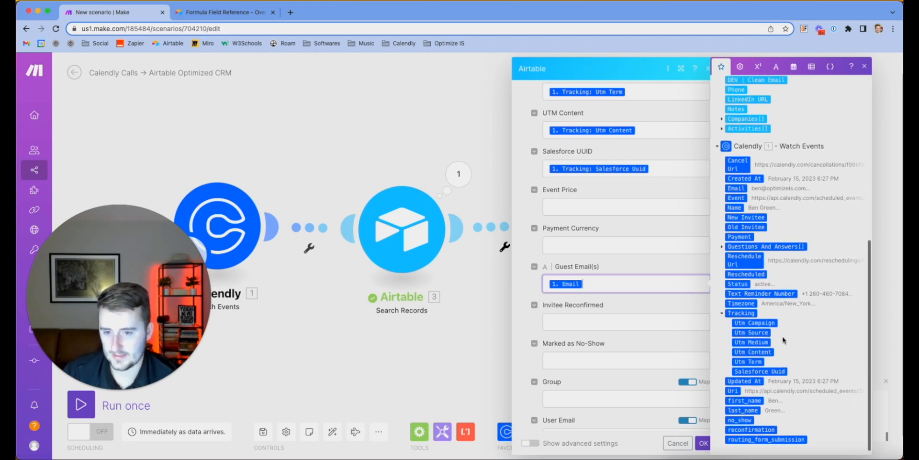
{"action": "left_click", "coordinate": [723, 247]}
{"action": "scroll", "coordinate": [767, 285], "scroll_direction": "down", "scroll_amount": 1}
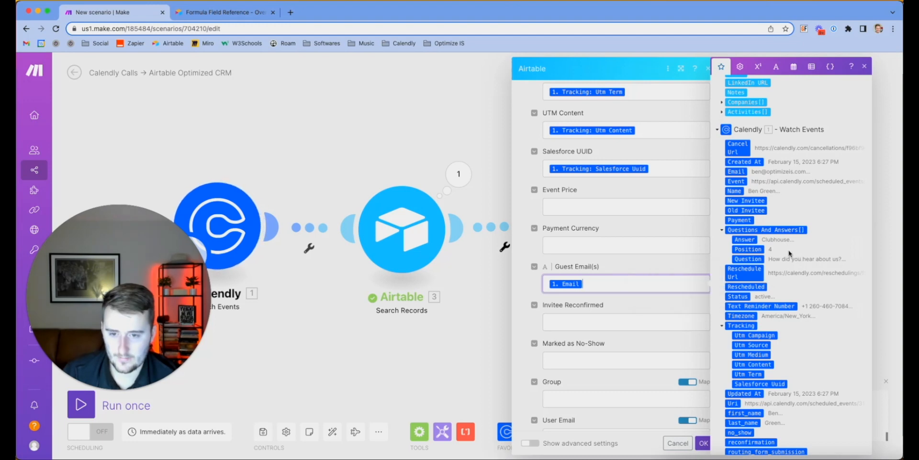
{"action": "scroll", "coordinate": [765, 271], "scroll_direction": "up", "scroll_amount": 1}
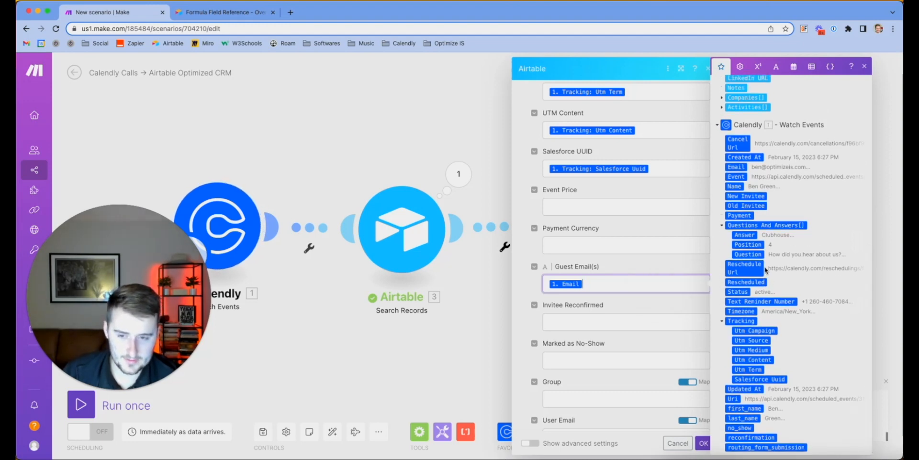
{"action": "scroll", "coordinate": [765, 270], "scroll_direction": "up", "scroll_amount": 2}
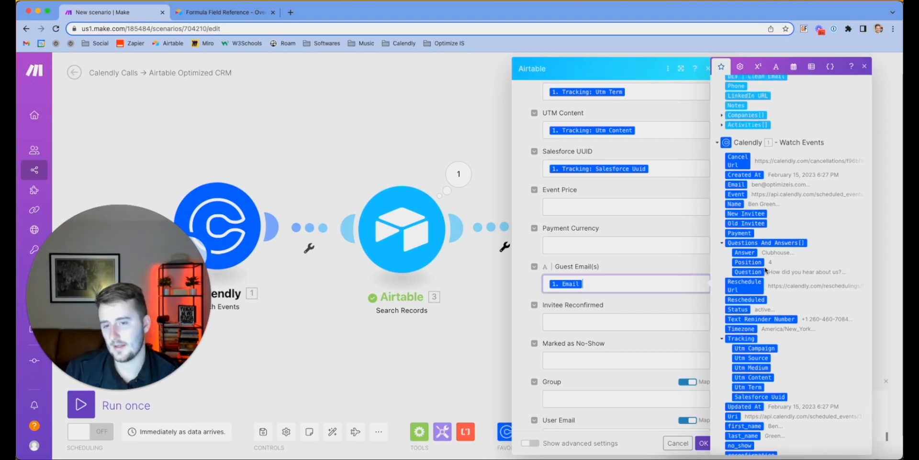
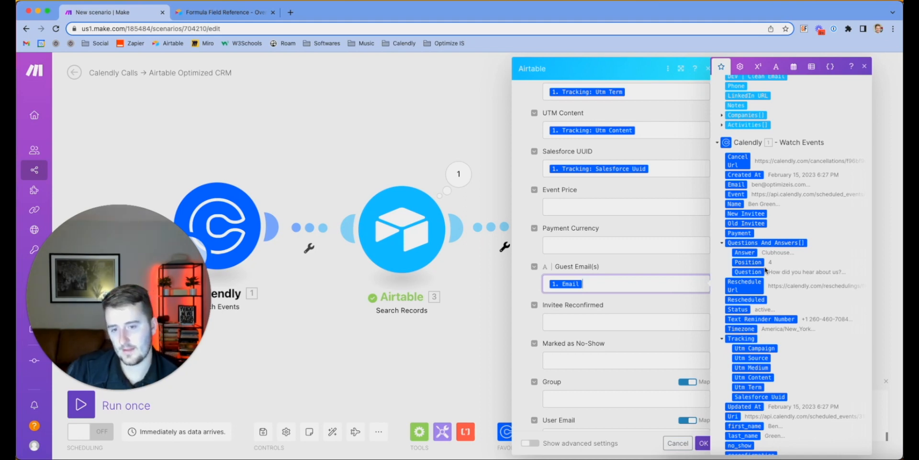
Collapse and re-expand Questions And Answers, then scroll through the Calendly Watch Events items
{"action": "left_click", "coordinate": [722, 242]}
{"action": "left_click", "coordinate": [721, 242]}
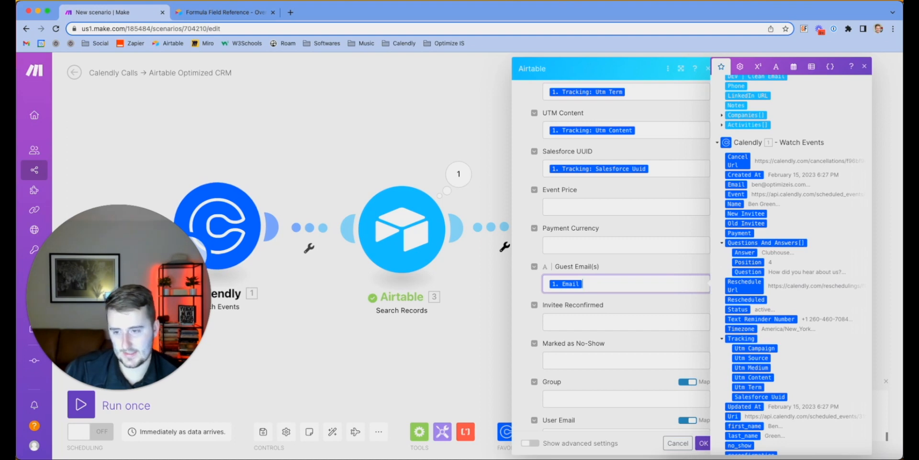
{"action": "scroll", "coordinate": [790, 264], "scroll_direction": "up", "scroll_amount": 2}
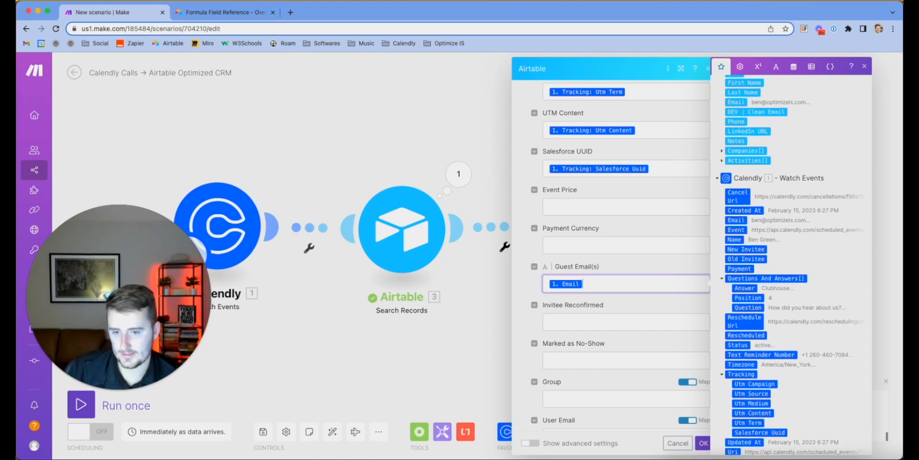
{"action": "scroll", "coordinate": [814, 258], "scroll_direction": "down", "scroll_amount": 3}
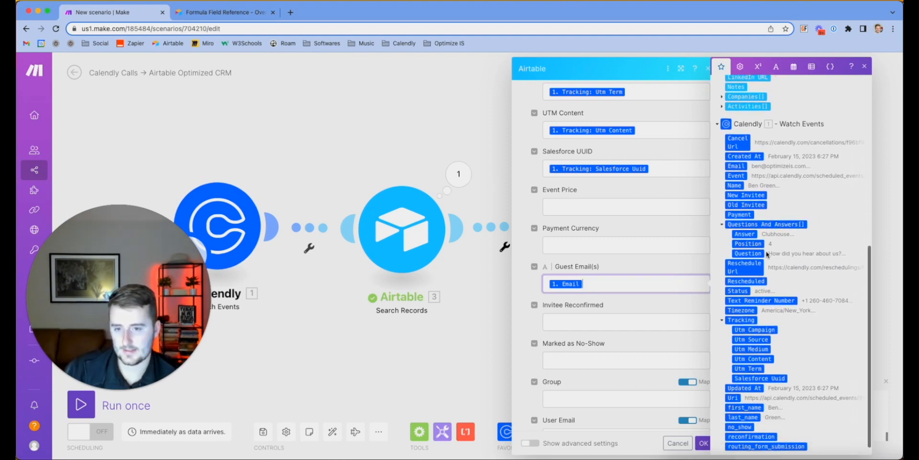
{"action": "scroll", "coordinate": [744, 248], "scroll_direction": "down", "scroll_amount": 1}
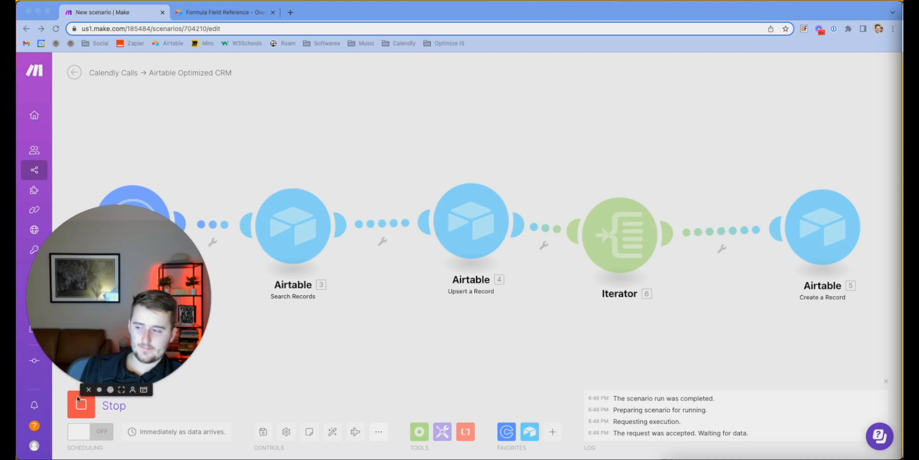
Stop and rerun the scenario once, then inspect the Iterator's 5 output bundles
{"action": "left_click", "coordinate": [78, 409]}
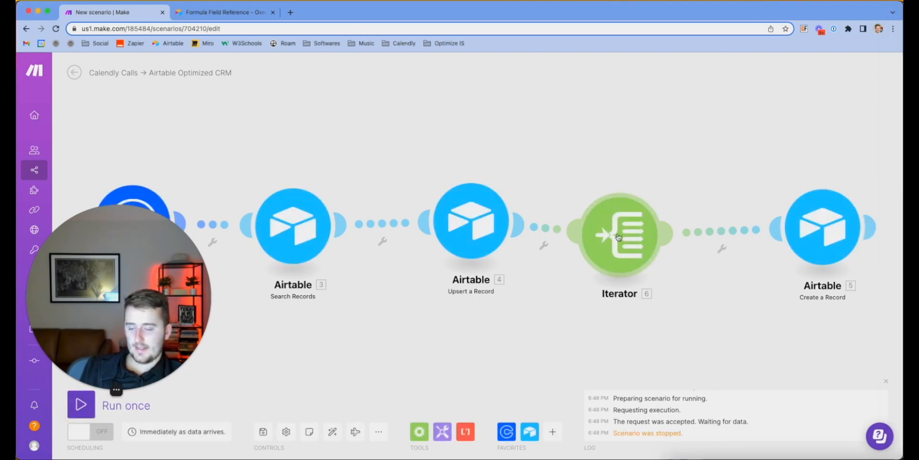
{"action": "left_click", "coordinate": [79, 407]}
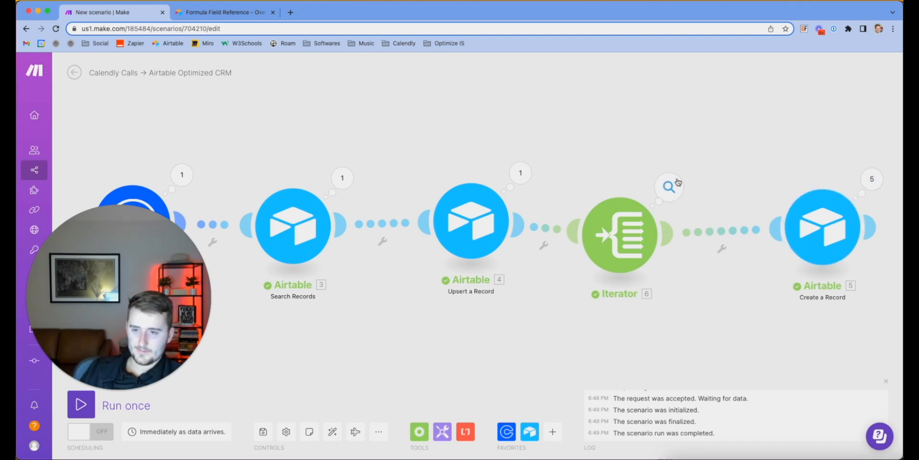
{"action": "left_click", "coordinate": [682, 187]}
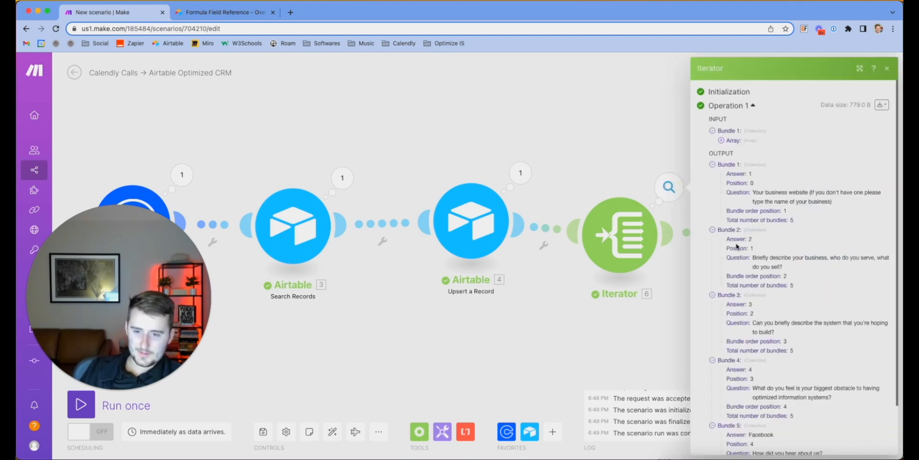
{"action": "left_click", "coordinate": [656, 129]}
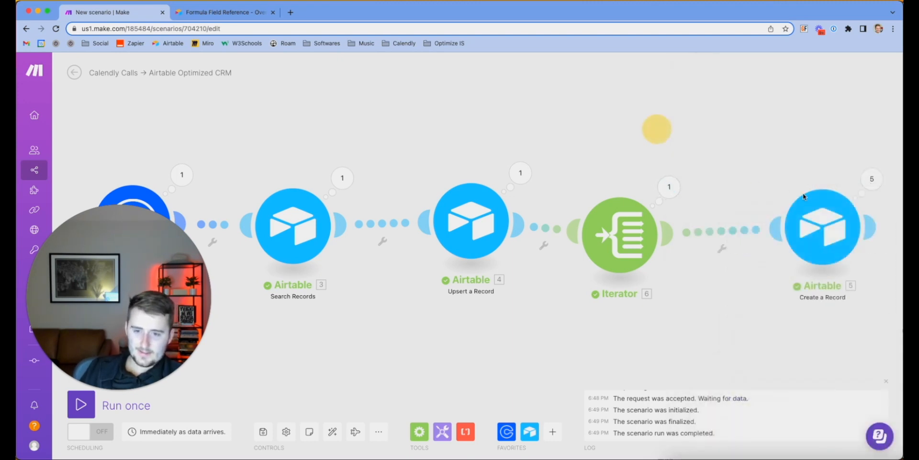
Check the values available for Question 1 in Create a Record, then close its settings
{"action": "left_click", "coordinate": [835, 208]}
{"action": "scroll", "coordinate": [668, 311], "scroll_direction": "down", "scroll_amount": 10}
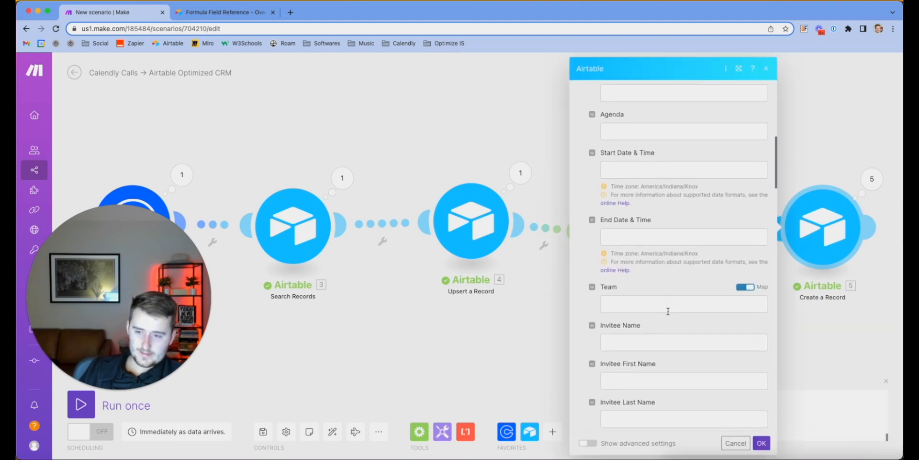
{"action": "scroll", "coordinate": [667, 312], "scroll_direction": "down", "scroll_amount": 15}
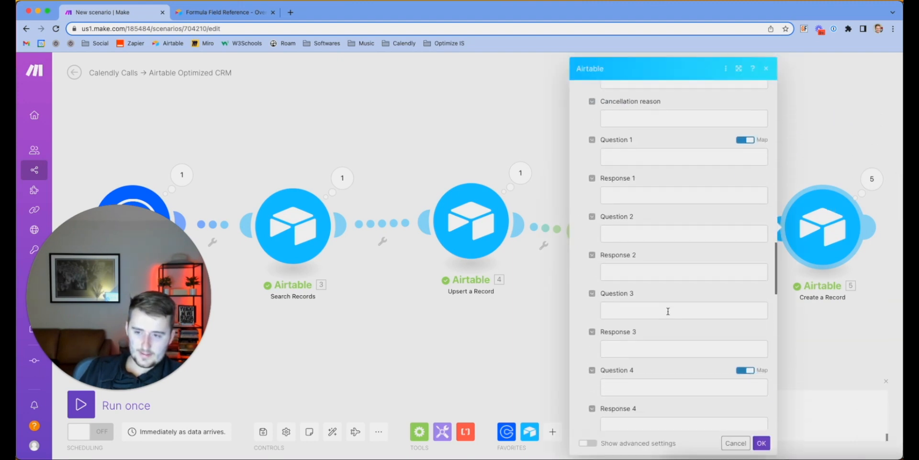
{"action": "left_click", "coordinate": [635, 155]}
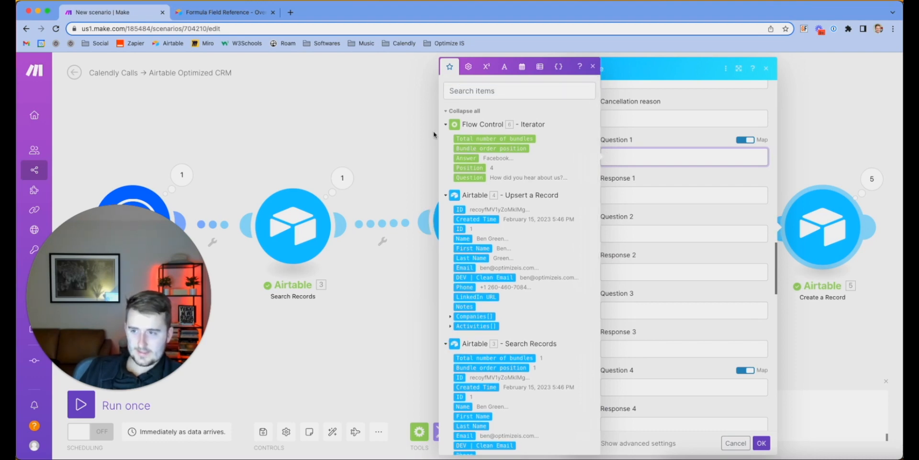
{"action": "left_click", "coordinate": [398, 136]}
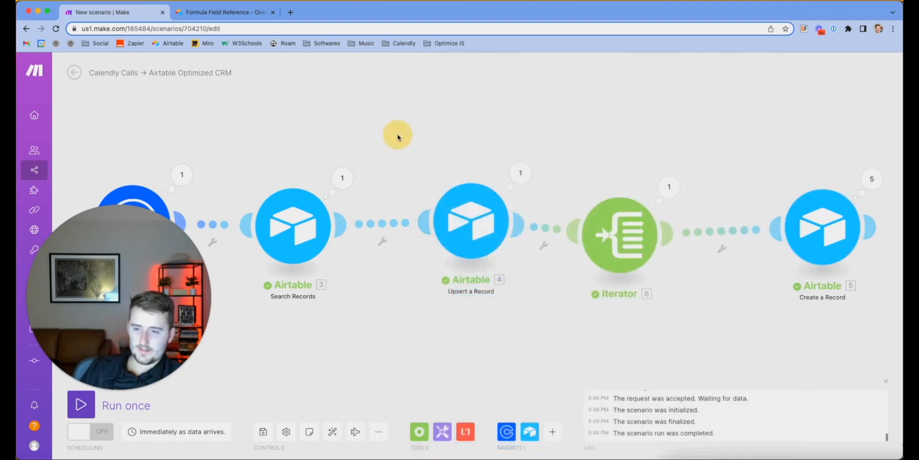
Add an Array aggregator from Flow Control into the flow after the Iterator
{"action": "left_click", "coordinate": [419, 432]}
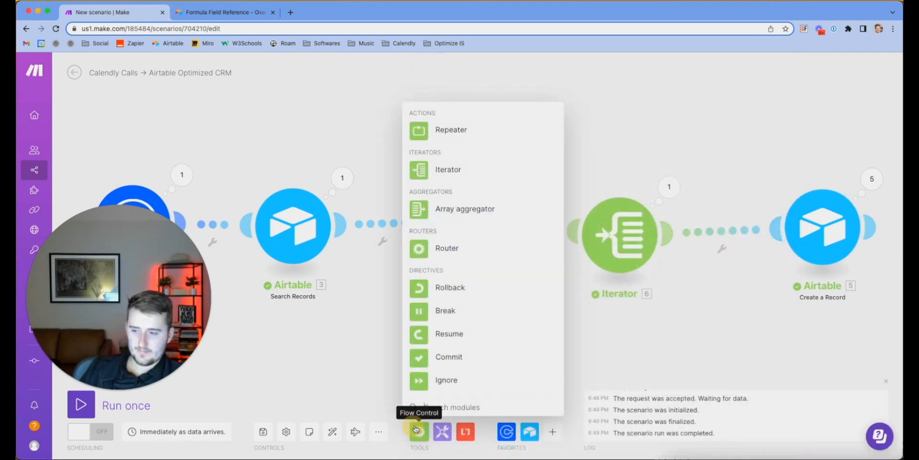
{"action": "left_click", "coordinate": [454, 209]}
{"action": "left_click", "coordinate": [708, 239]}
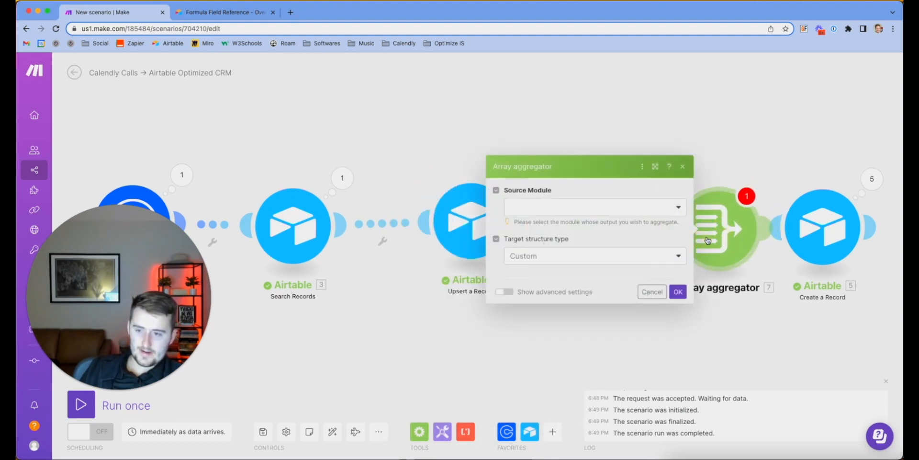
{"action": "scroll", "coordinate": [544, 276], "scroll_direction": "down", "scroll_amount": 3}
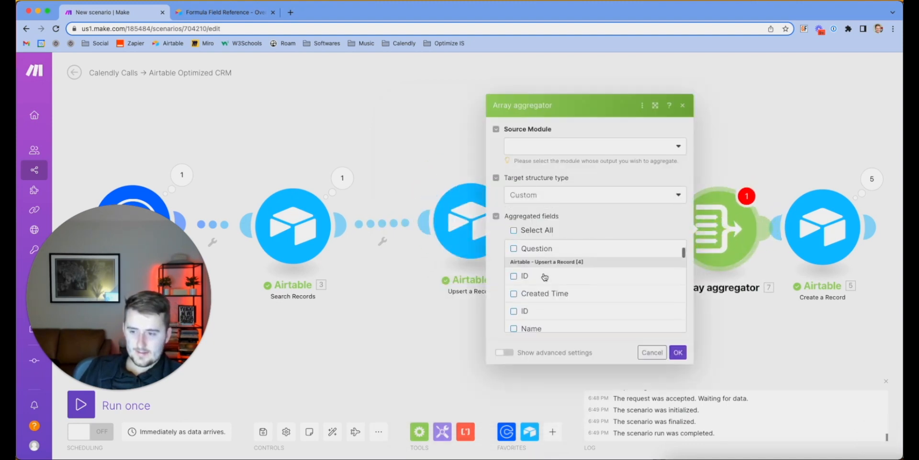
{"action": "scroll", "coordinate": [544, 276], "scroll_direction": "up", "scroll_amount": 2}
Aggregate Total number of bundles, Bundle order position, Answer, Position and Question
{"action": "left_click", "coordinate": [514, 258]}
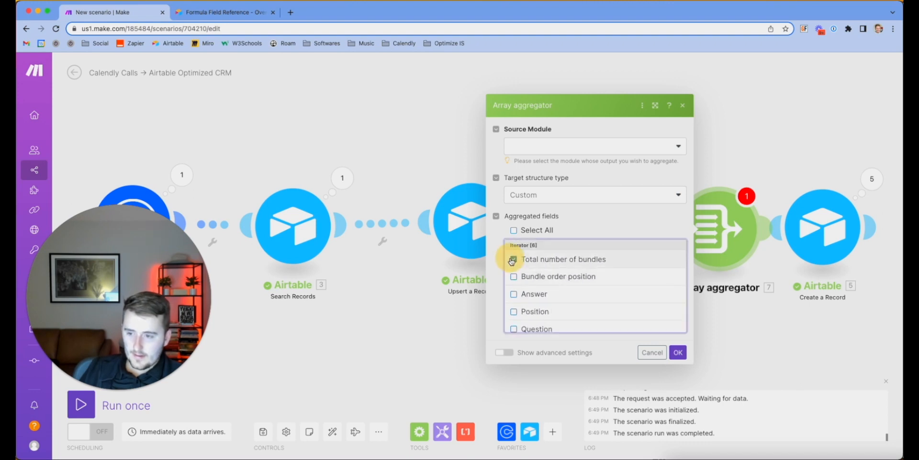
{"action": "left_click", "coordinate": [513, 277]}
{"action": "left_click", "coordinate": [514, 294]}
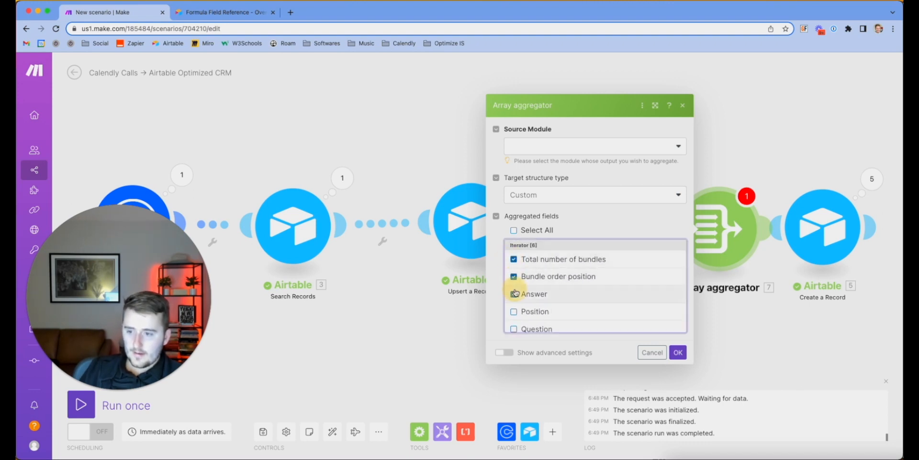
{"action": "left_click", "coordinate": [515, 311]}
{"action": "scroll", "coordinate": [516, 311], "scroll_direction": "down", "scroll_amount": 1}
{"action": "left_click", "coordinate": [514, 312]}
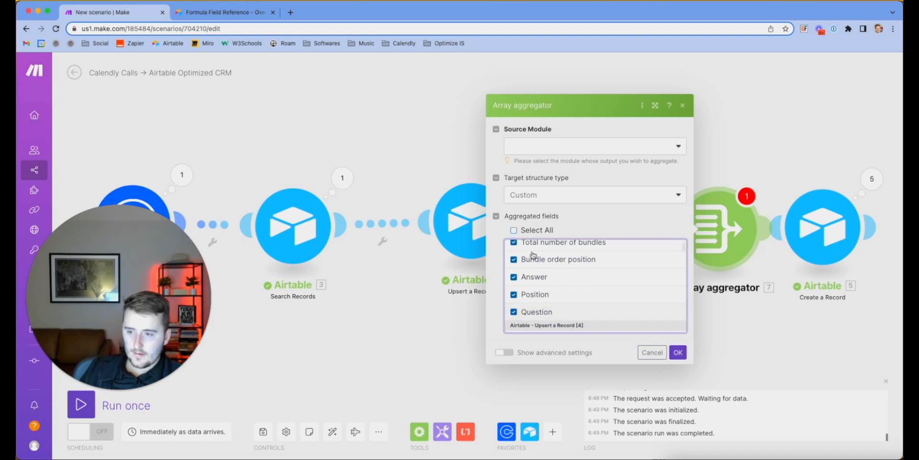
Keep Custom target structure, set Source Module to Iterator [6], confirm, and move the aggregator
{"action": "left_click", "coordinate": [536, 194]}
{"action": "left_click", "coordinate": [537, 194]}
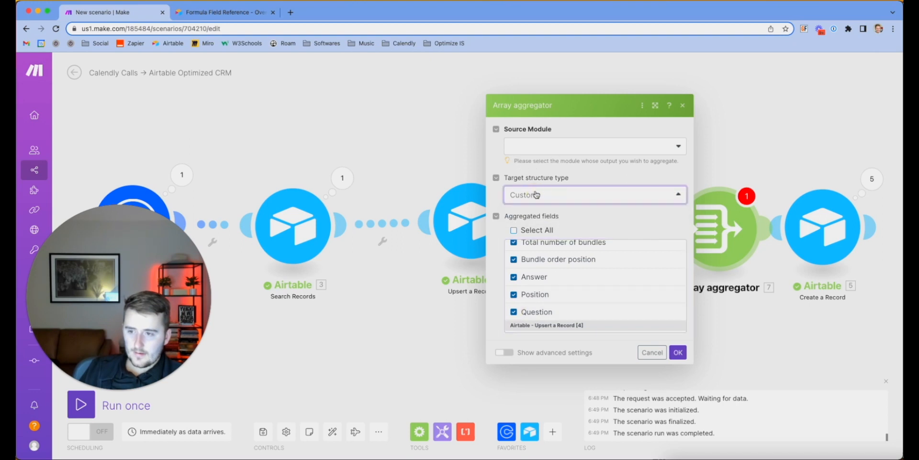
{"action": "left_click", "coordinate": [536, 151]}
{"action": "left_click", "coordinate": [532, 165]}
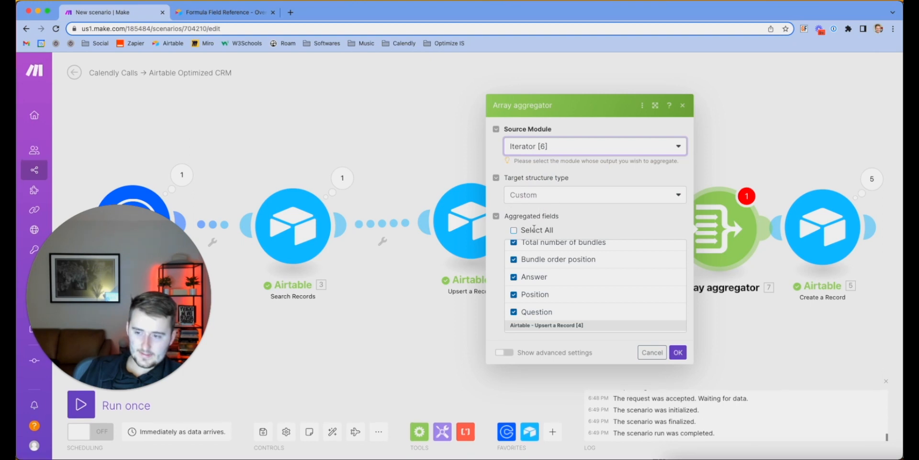
{"action": "left_click", "coordinate": [678, 352]}
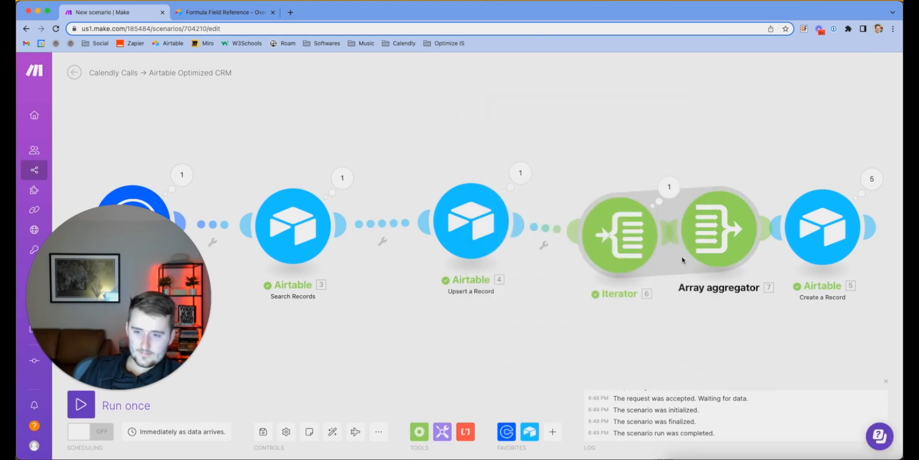
{"action": "left_click_drag", "start_coordinate": [717, 250], "coordinate": [863, 240]}
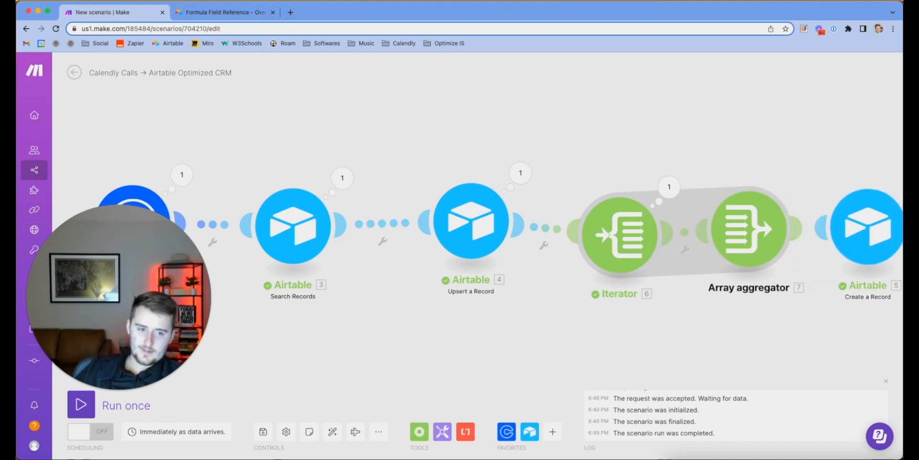
{"action": "left_click", "coordinate": [866, 226]}
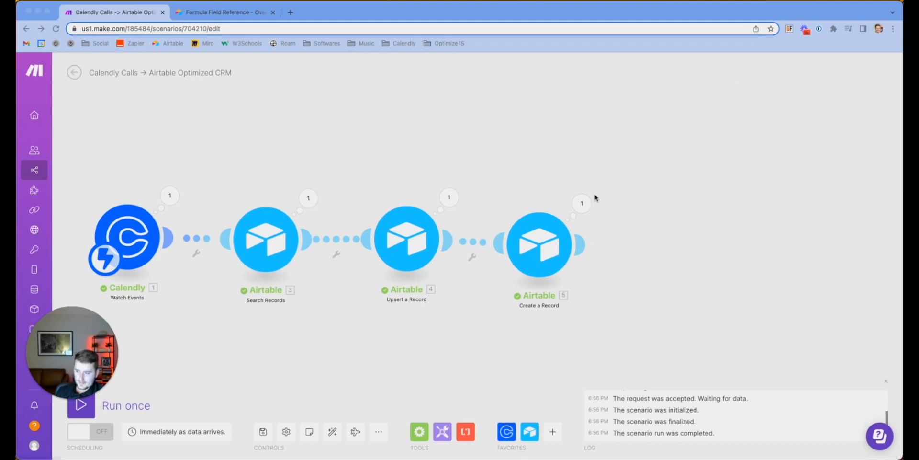
Open the Airtable Create a Record settings and scroll down to the Question fields
{"action": "left_click", "coordinate": [69, 402]}
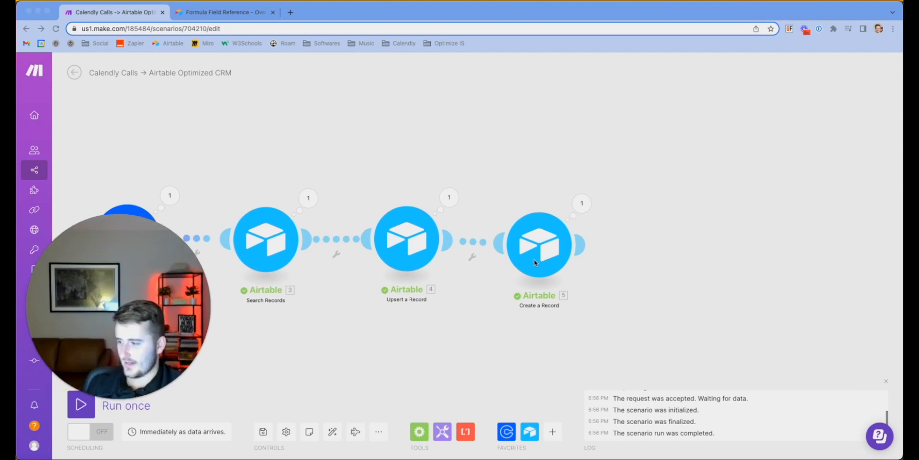
{"action": "left_click_drag", "start_coordinate": [48, 281], "coordinate": [48, 329]}
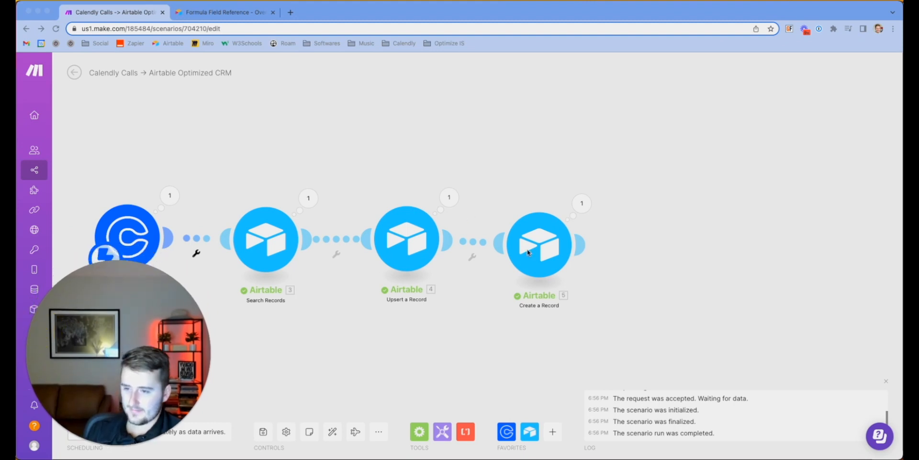
{"action": "left_click", "coordinate": [551, 243]}
{"action": "scroll", "coordinate": [632, 311], "scroll_direction": "down", "scroll_amount": 6}
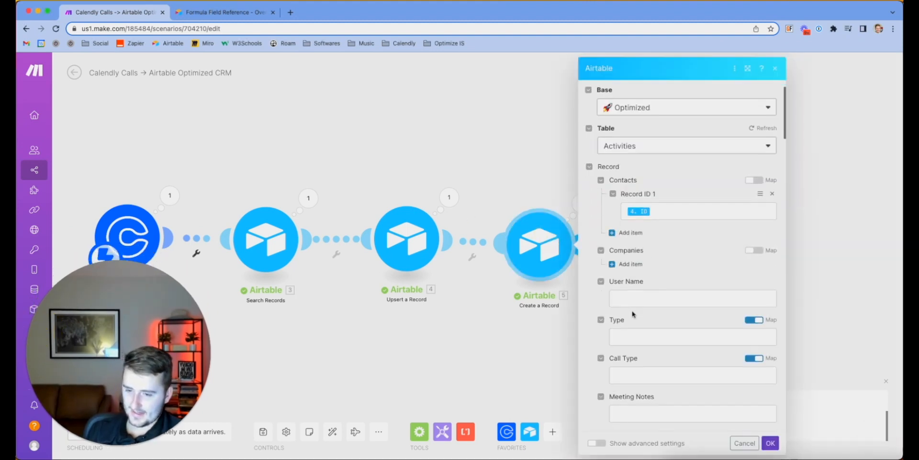
{"action": "scroll", "coordinate": [633, 311], "scroll_direction": "down", "scroll_amount": 5}
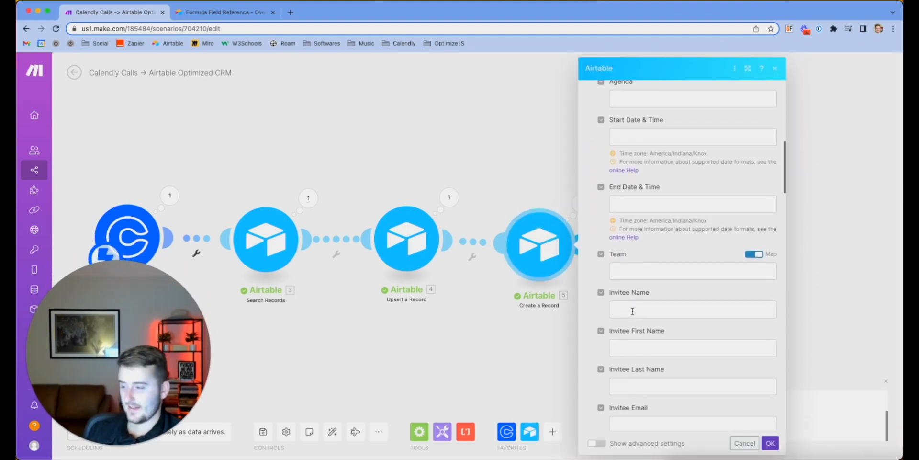
{"action": "scroll", "coordinate": [632, 314], "scroll_direction": "down", "scroll_amount": 8}
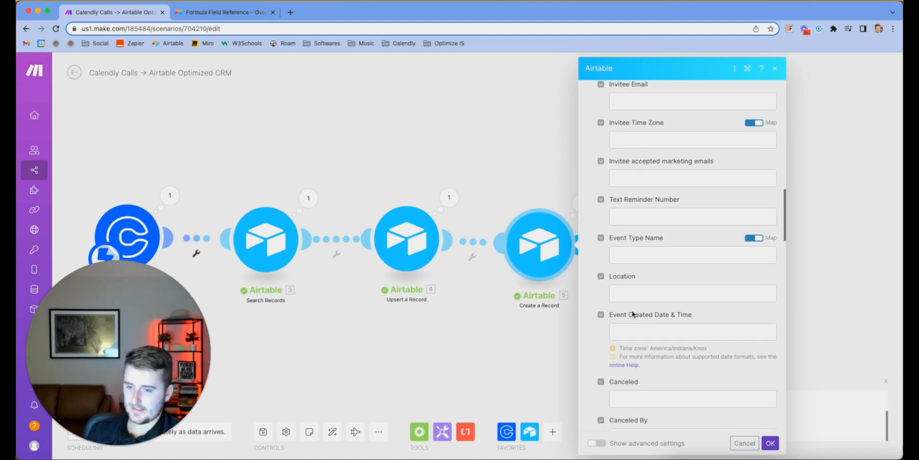
Show Question 1's available values, clear the stray 'get' text, and move to Response 1
{"action": "left_click", "coordinate": [653, 214]}
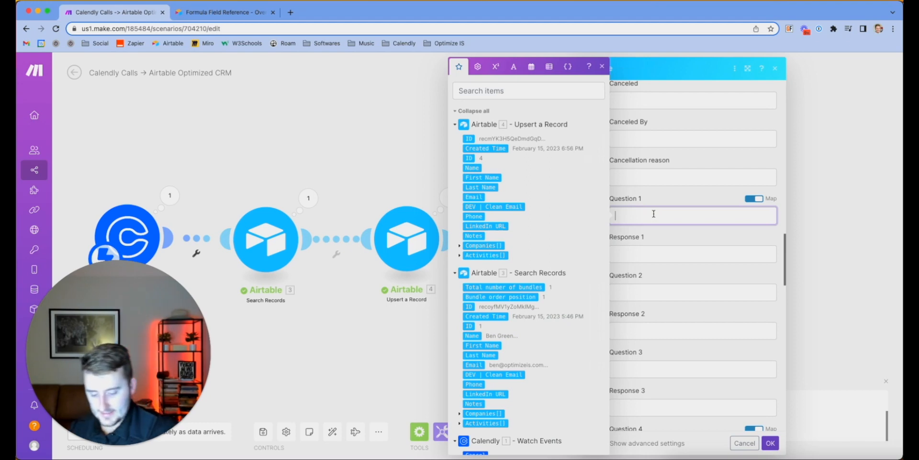
{"action": "type", "text": "get"}
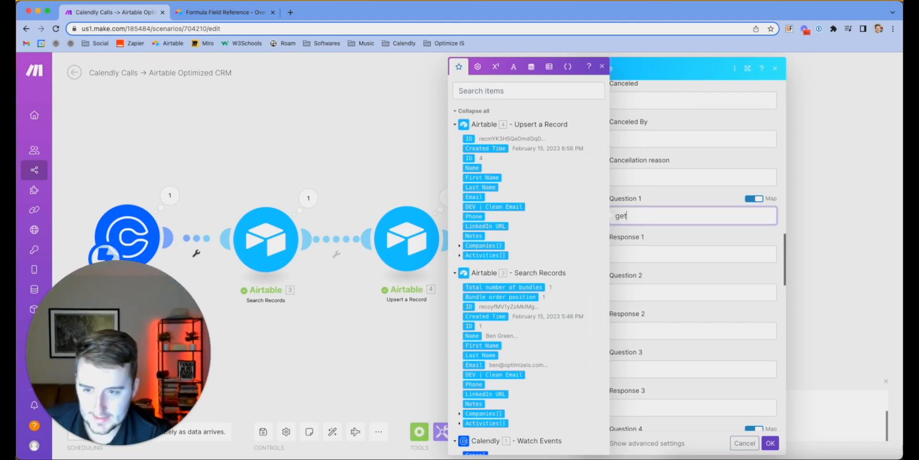
{"action": "key", "text": "super+a"}
{"action": "key", "text": "BackSpace"}
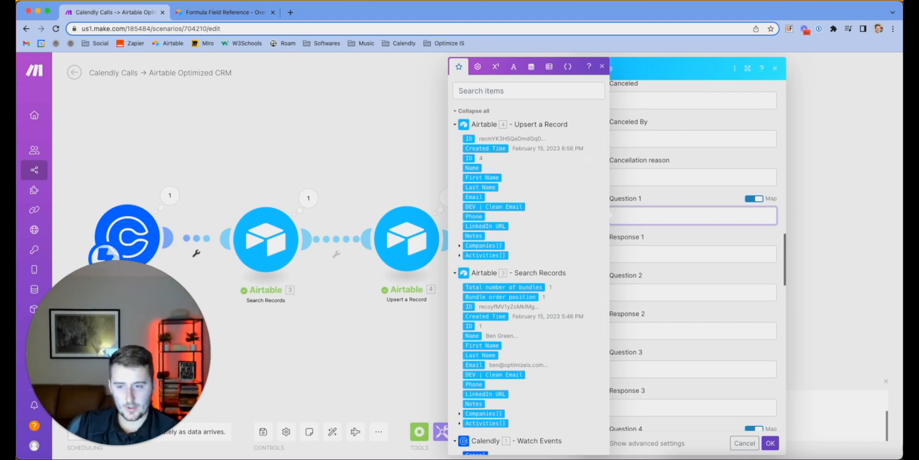
{"action": "left_click", "coordinate": [672, 254]}
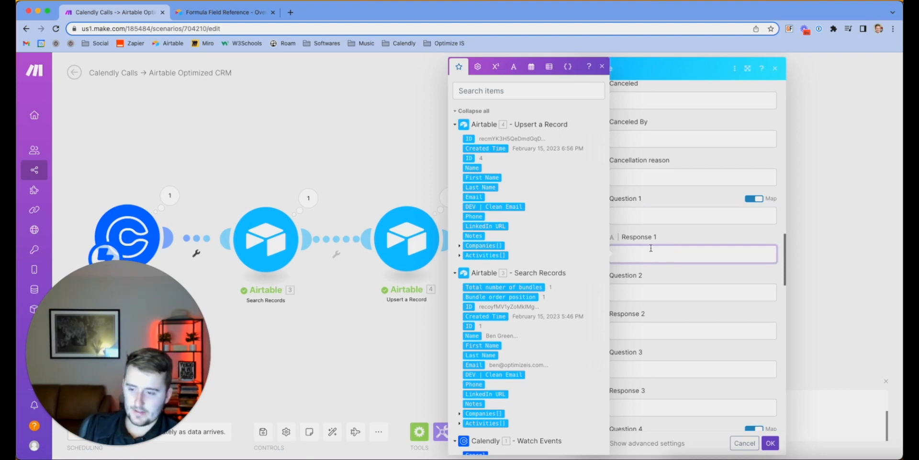
Start Response 1 with get(map( and insert the Calendly Questions And Answers array
{"action": "type", "text": "get("}
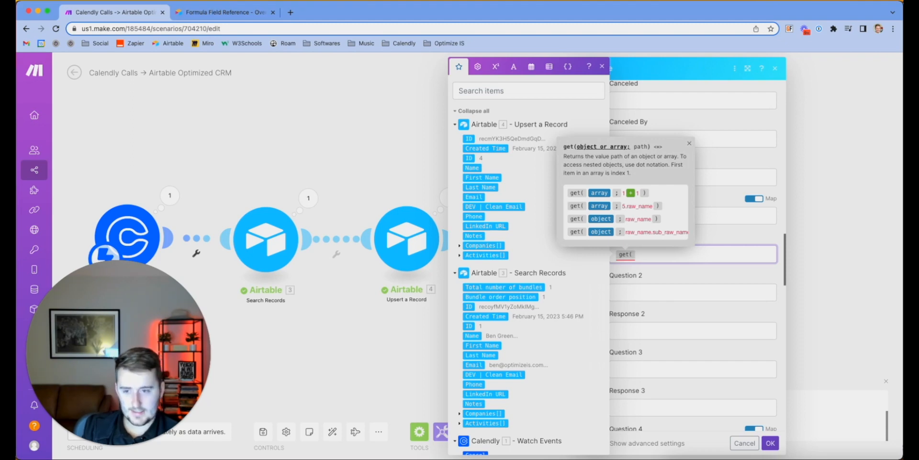
{"action": "type", "text": "map("}
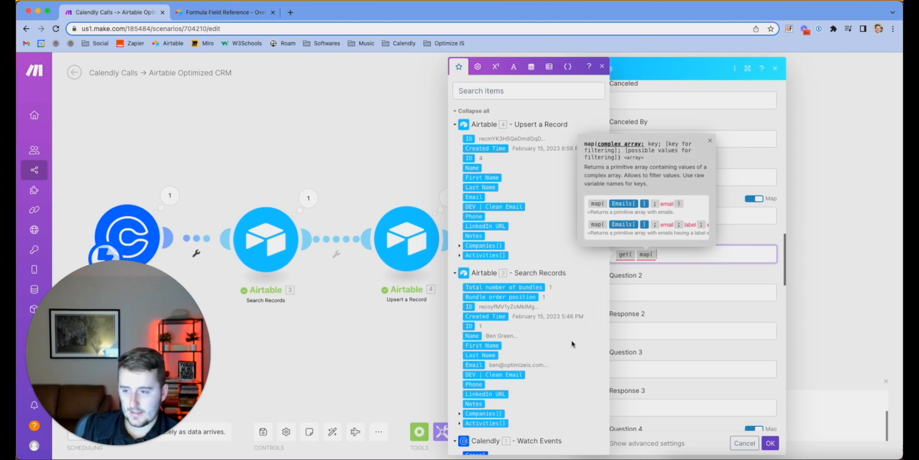
{"action": "scroll", "coordinate": [572, 343], "scroll_direction": "down", "scroll_amount": 10}
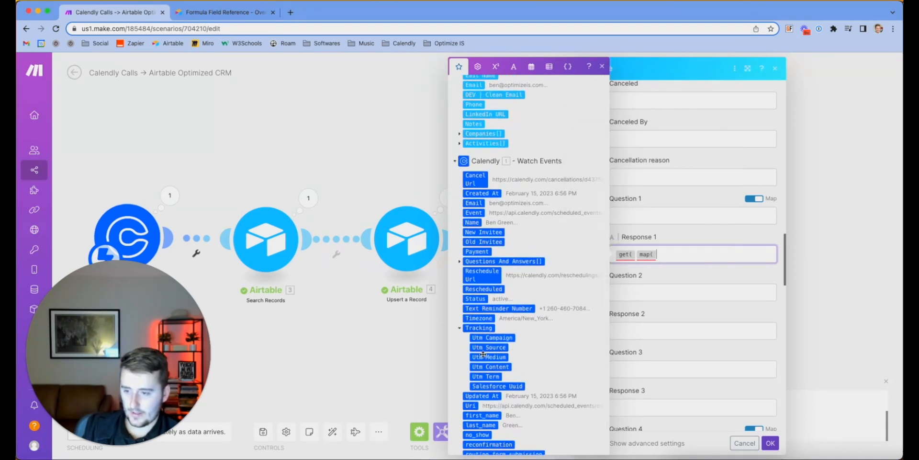
{"action": "scroll", "coordinate": [508, 344], "scroll_direction": "down", "scroll_amount": 1}
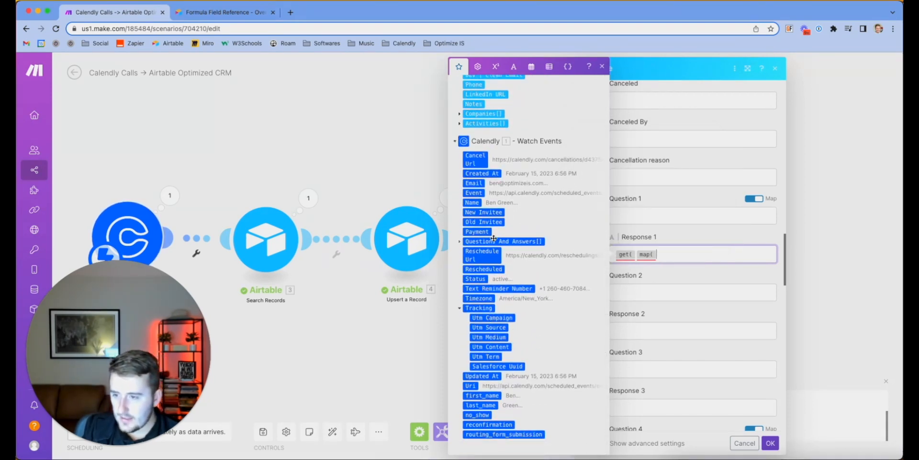
{"action": "left_click", "coordinate": [476, 241]}
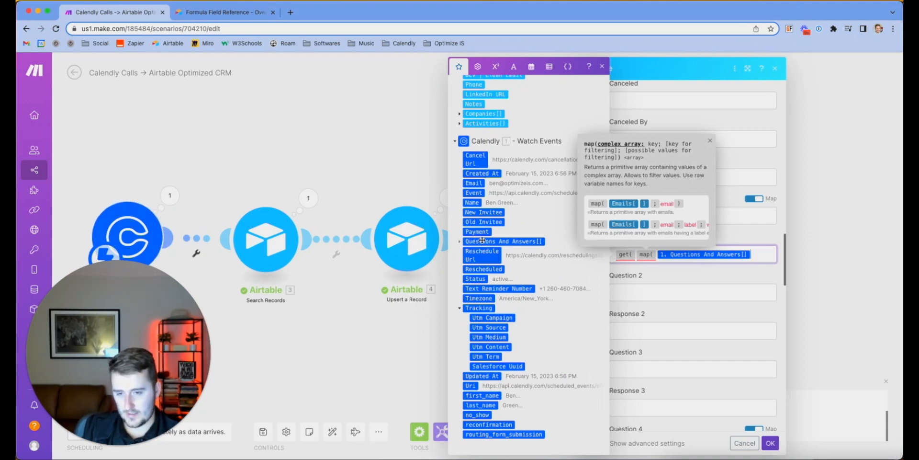
{"action": "type", "text": ";"}
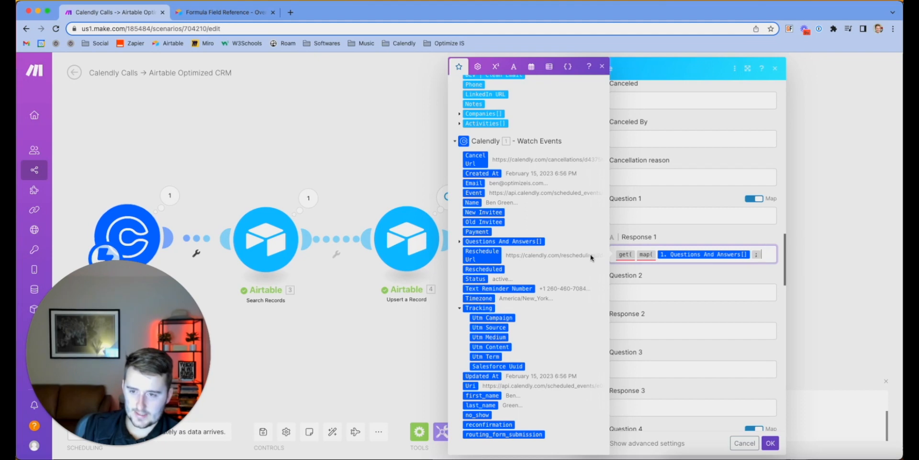
{"action": "mouse_move", "coordinate": [643, 254]}
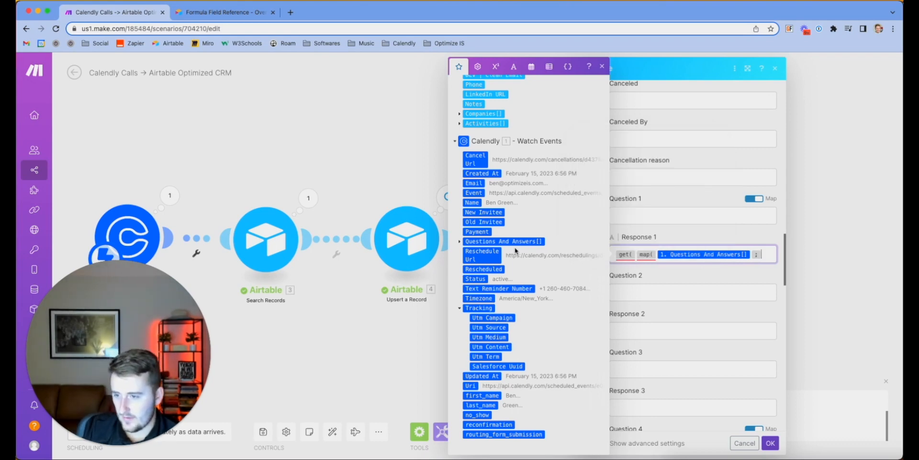
{"action": "left_click", "coordinate": [488, 242]}
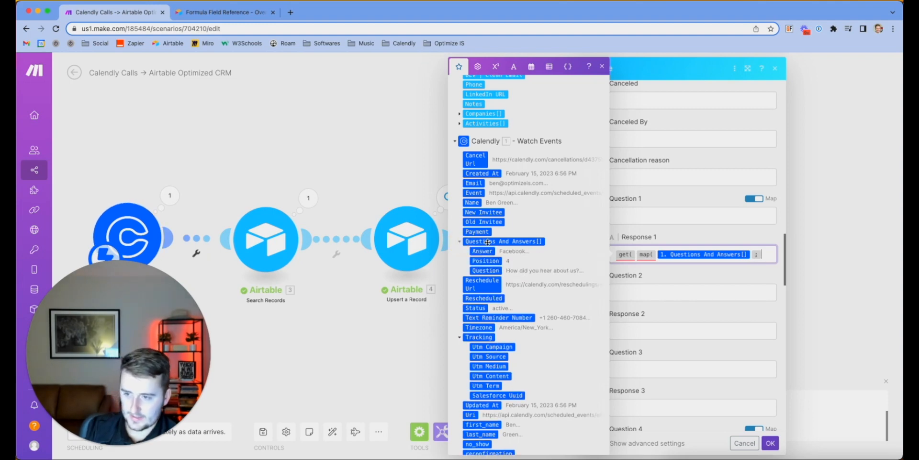
Add the answer, Position and 1 arguments, completing get(map(...; answer; Position; 1); 1)
{"action": "left_click", "coordinate": [767, 255]}
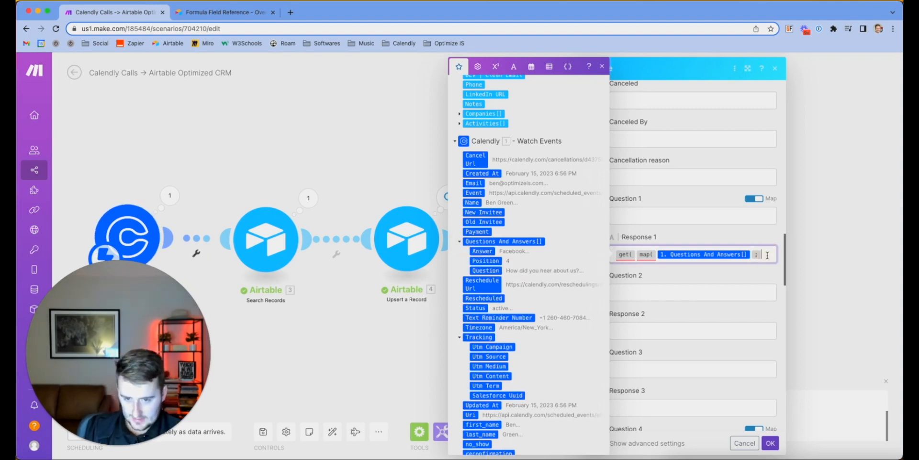
{"action": "type", "text": "Position"}
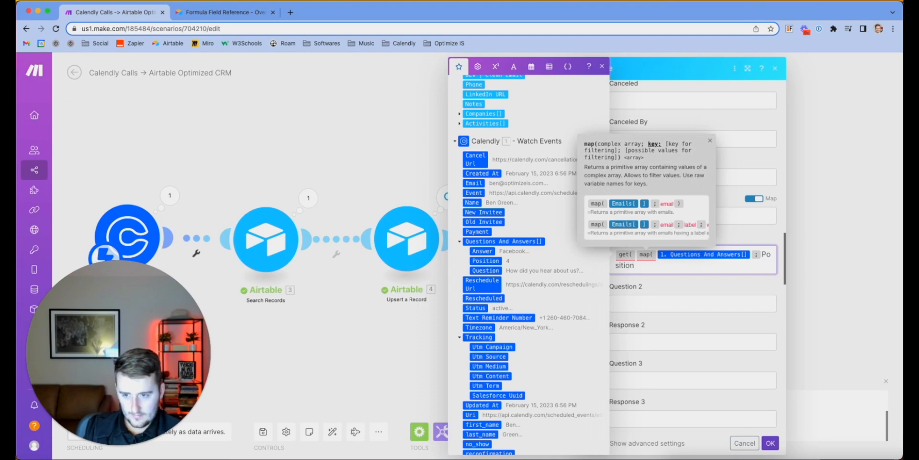
{"action": "type", "text": " ;"}
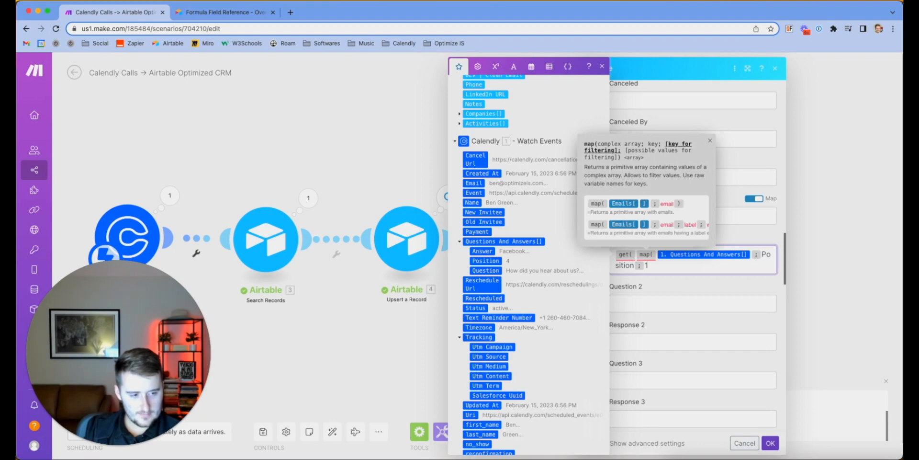
{"action": "type", "text": "1 ) ; "}
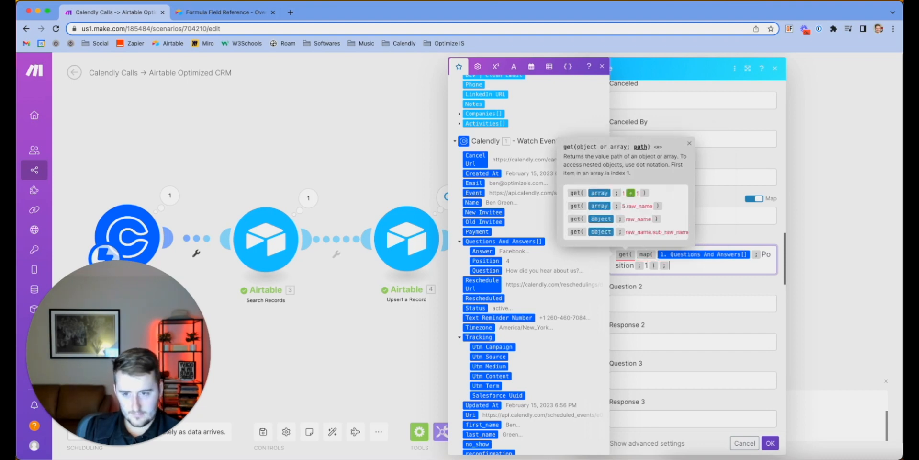
{"action": "type", "text": ")"}
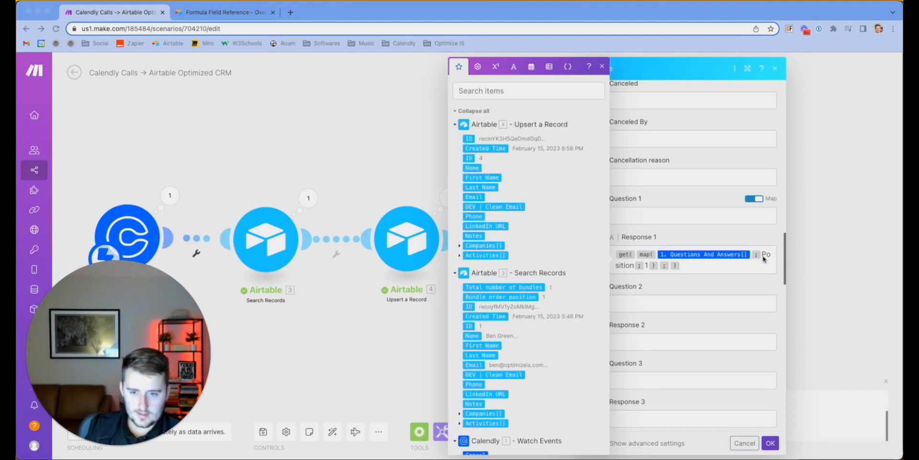
{"action": "left_click", "coordinate": [762, 255]}
{"action": "type", "text": "answ"}
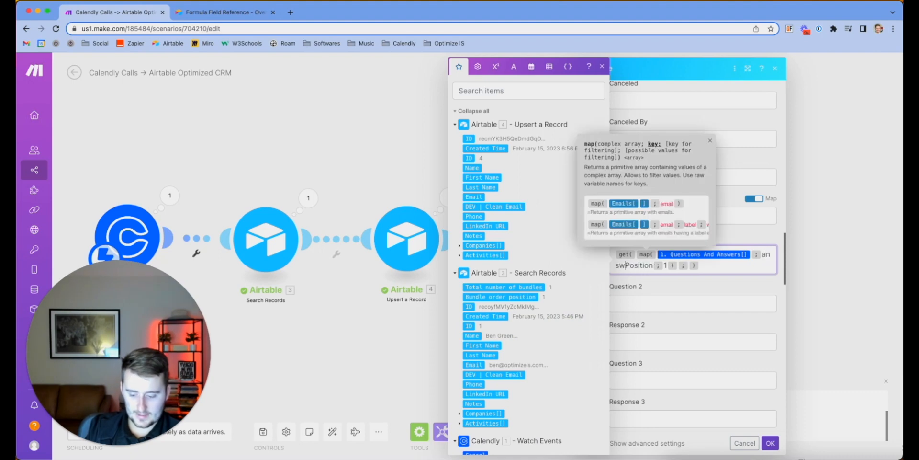
{"action": "type", "text": "er "}
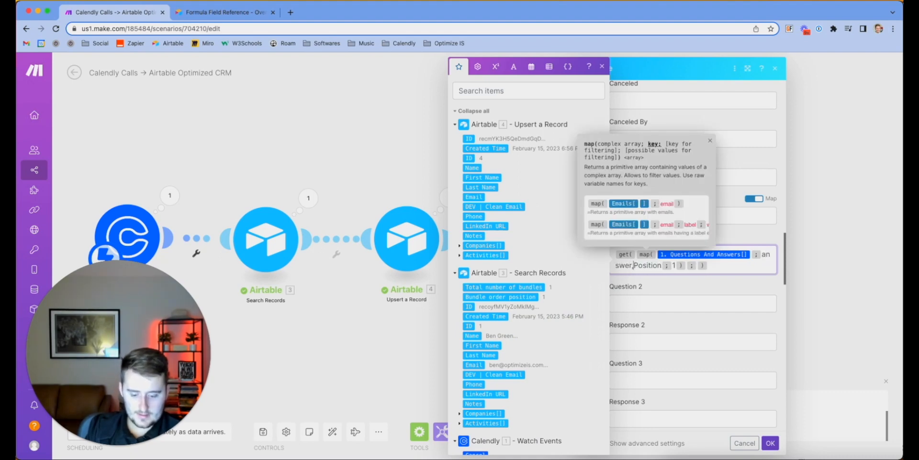
{"action": "type", "text": ";"}
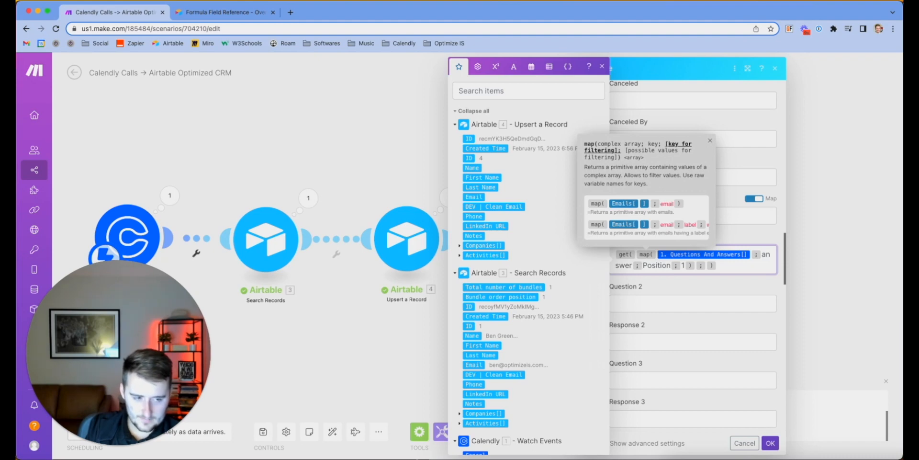
Review the closing of the get function and finish editing the Response 1 formula
{"action": "scroll", "coordinate": [463, 324], "scroll_direction": "down", "scroll_amount": 5}
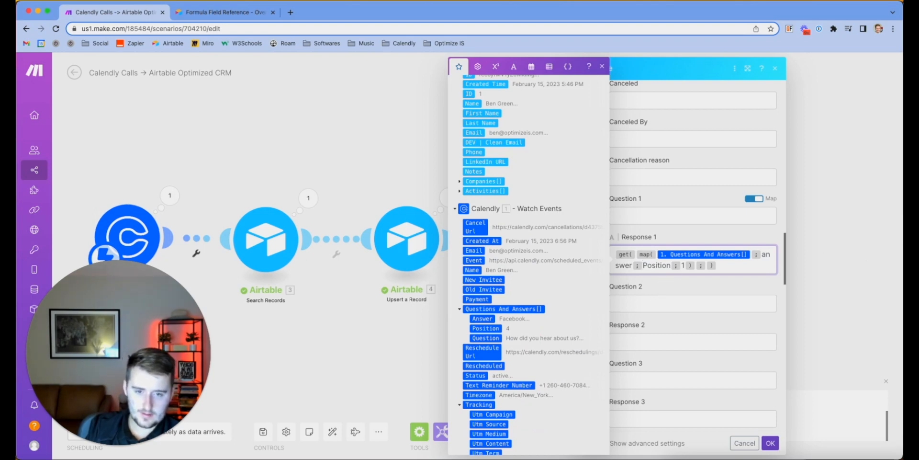
{"action": "key", "text": "super+Tab"}
{"action": "left_click", "coordinate": [712, 267]}
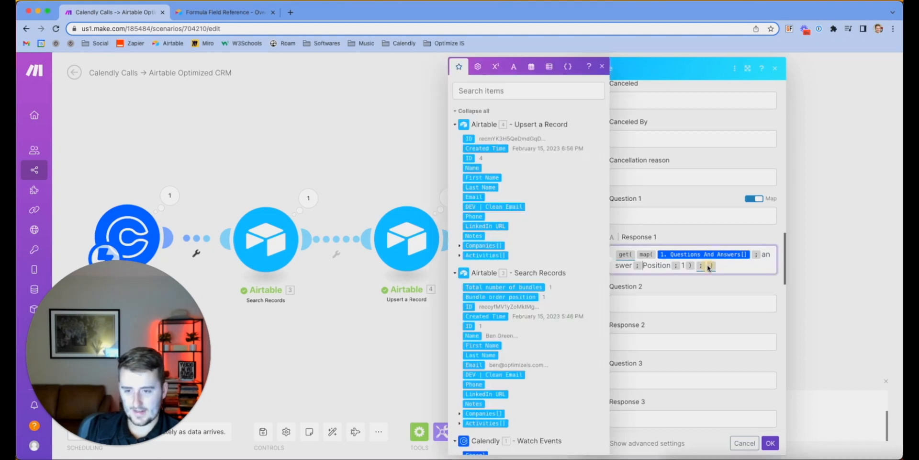
{"action": "left_click", "coordinate": [705, 265]}
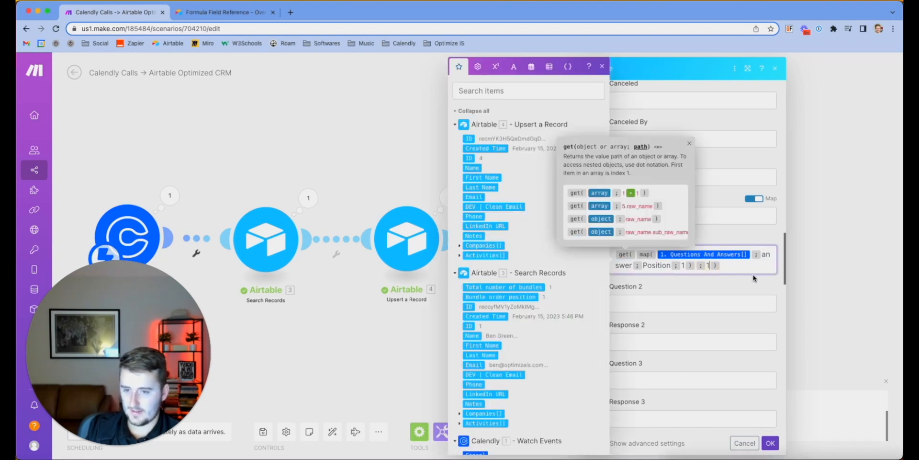
{"action": "left_click", "coordinate": [689, 143]}
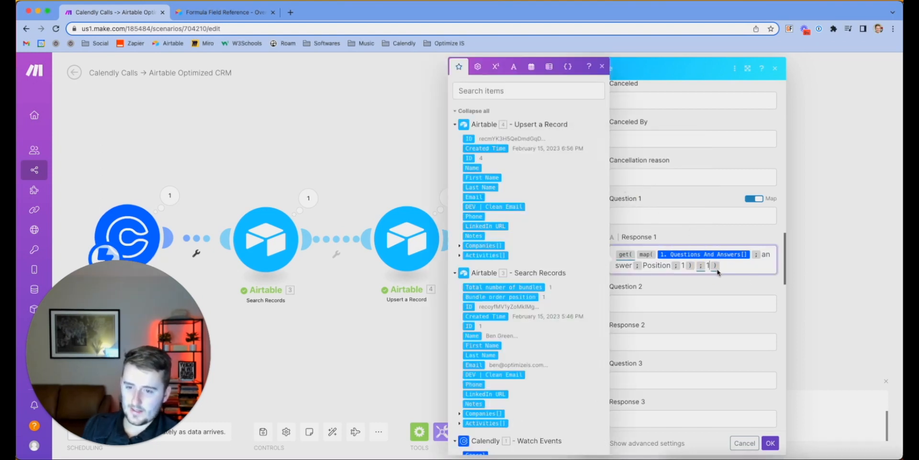
{"action": "mouse_move", "coordinate": [622, 254]}
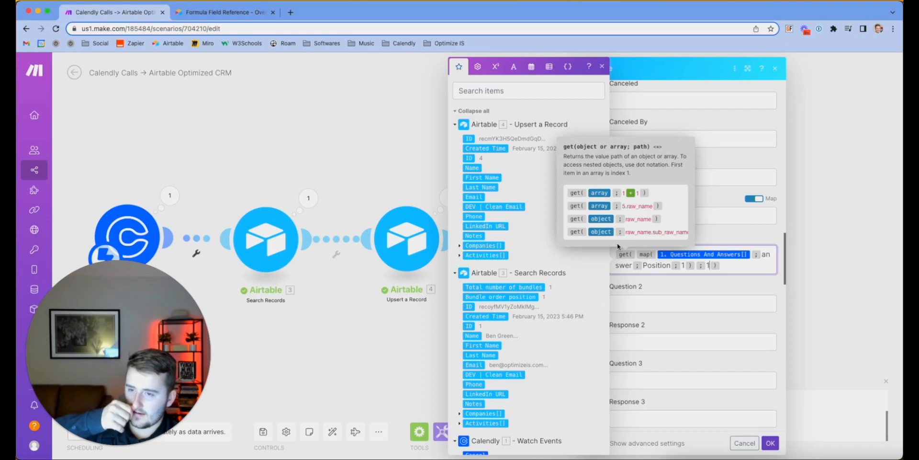
{"action": "left_click", "coordinate": [733, 291]}
{"action": "scroll", "coordinate": [733, 291], "scroll_direction": "down", "scroll_amount": 2}
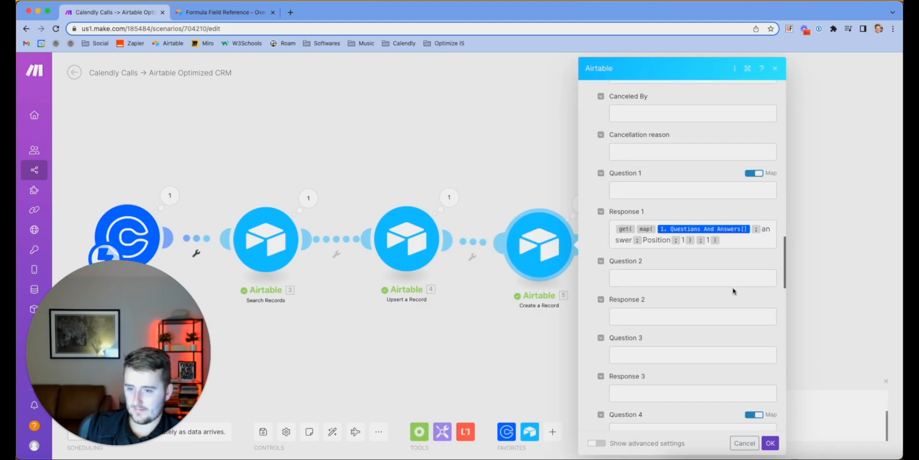
Save Create a Record, reopen it, and copy the whole Response 1 formula
{"action": "left_click", "coordinate": [771, 442]}
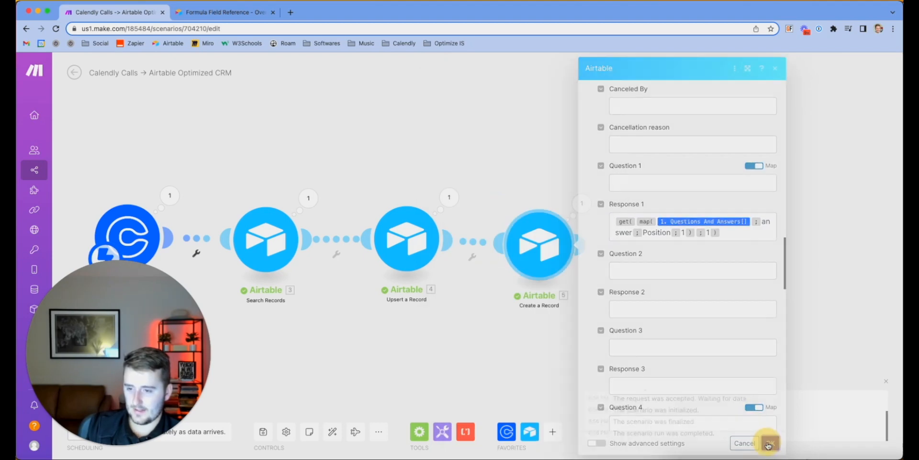
{"action": "left_click", "coordinate": [545, 241]}
{"action": "scroll", "coordinate": [703, 330], "scroll_direction": "down", "scroll_amount": 1}
{"action": "scroll", "coordinate": [704, 330], "scroll_direction": "down", "scroll_amount": 15}
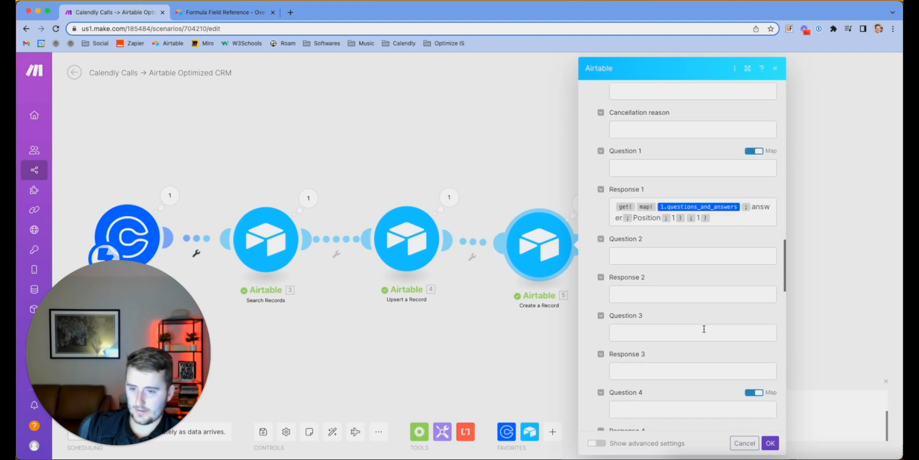
{"action": "left_click", "coordinate": [739, 216]}
{"action": "key", "text": "ctrl+a"}
{"action": "key", "text": "ctrl+c"}
Paste the formula into Response 2 and change its Position value to 2
{"action": "left_click", "coordinate": [704, 297]}
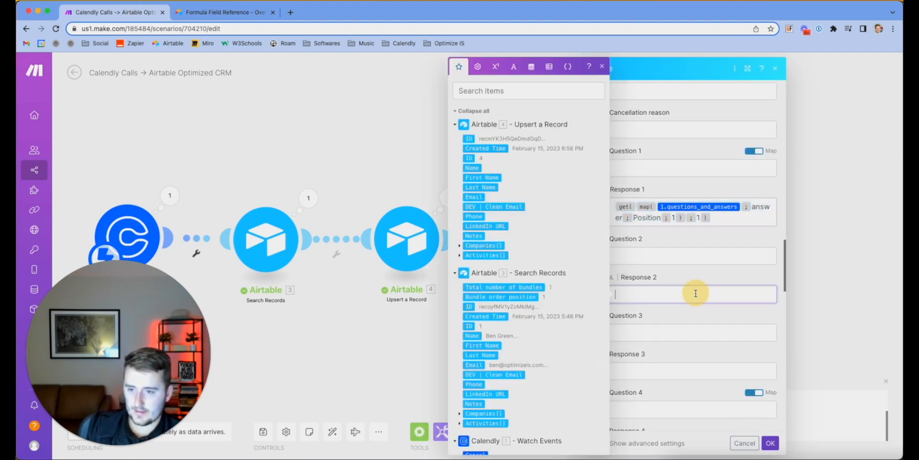
{"action": "key", "text": "ctrl+v"}
{"action": "left_click", "coordinate": [677, 306]}
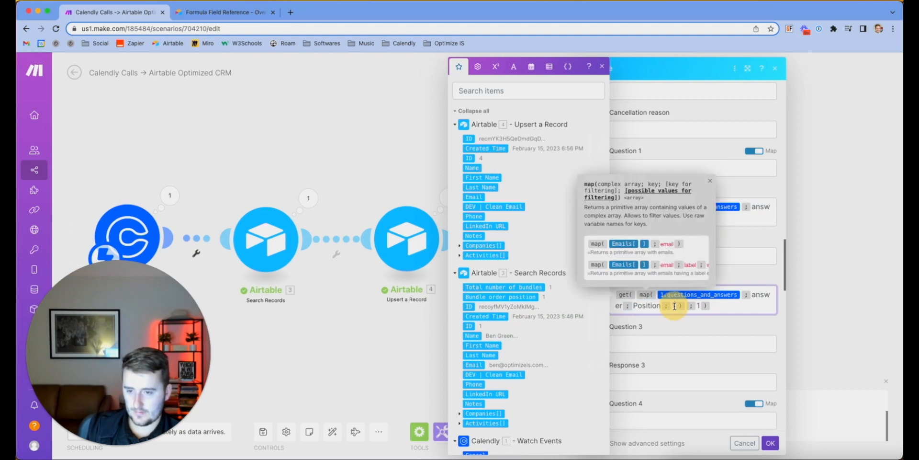
{"action": "key", "text": "BackSpace"}
{"action": "type", "text": "2"}
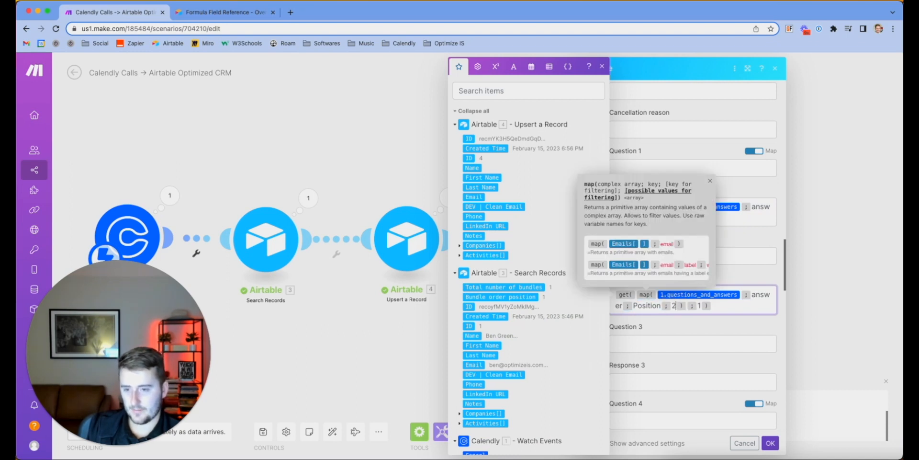
Paste the formula into Response 3 with Position 3, then save the module settings
{"action": "left_click", "coordinate": [662, 381]}
{"action": "type", "text": "get(map(1.questions_and_answers; answer; Position; 1); 1)"}
{"action": "left_click", "coordinate": [675, 393]}
{"action": "key", "text": "BackSpace"}
{"action": "type", "text": "3"}
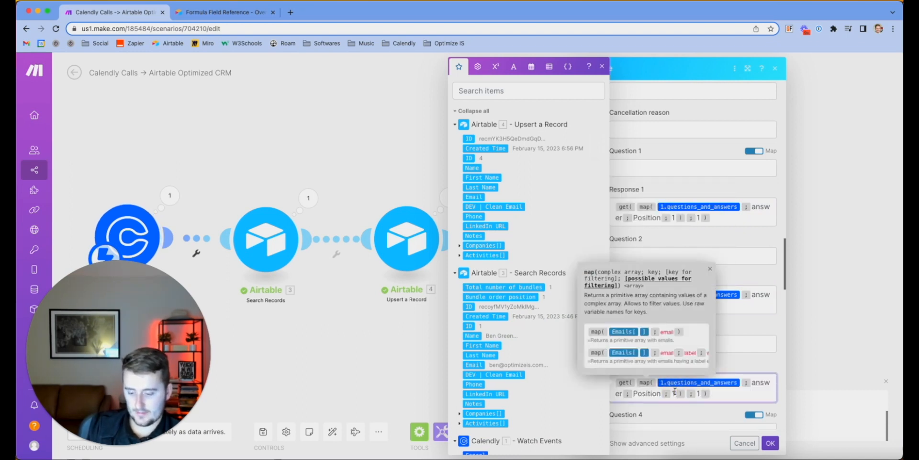
{"action": "left_click", "coordinate": [769, 443]}
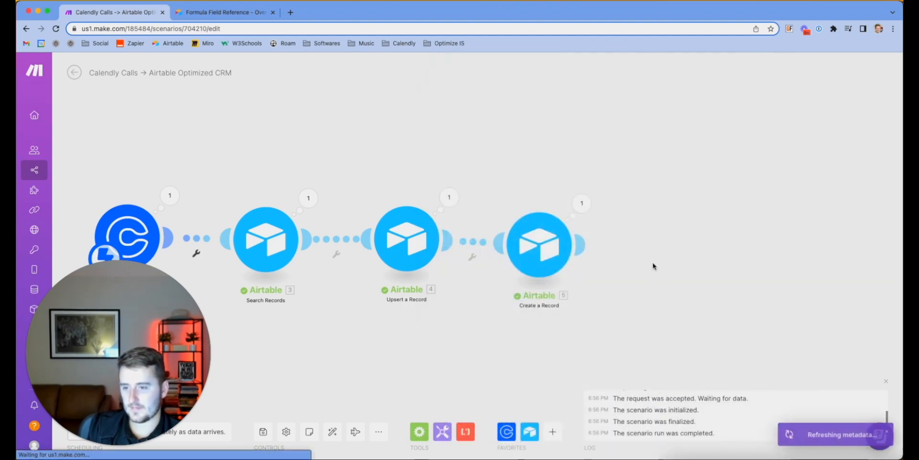
{"action": "left_click", "coordinate": [904, 228]}
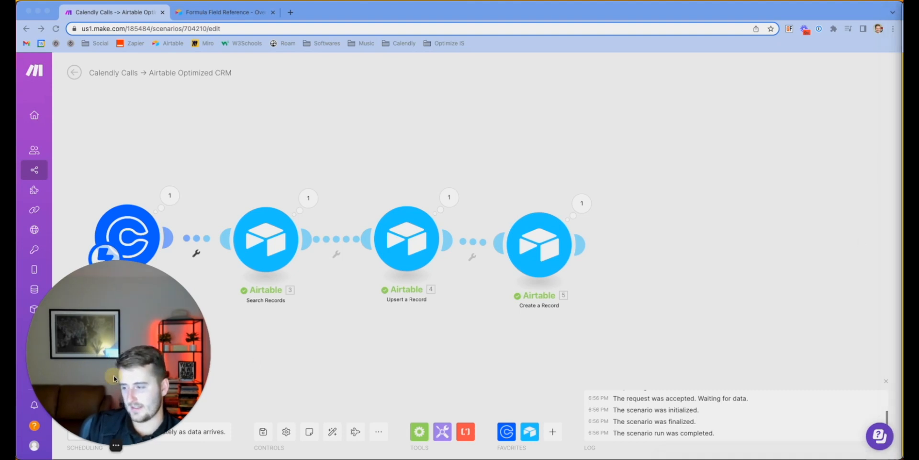
{"action": "left_click_drag", "start_coordinate": [113, 374], "coordinate": [113, 307]}
Turn on scenario scheduling, then select ID cell 314 in row 3
{"action": "left_click", "coordinate": [93, 428]}
{"action": "left_click", "coordinate": [88, 433]}
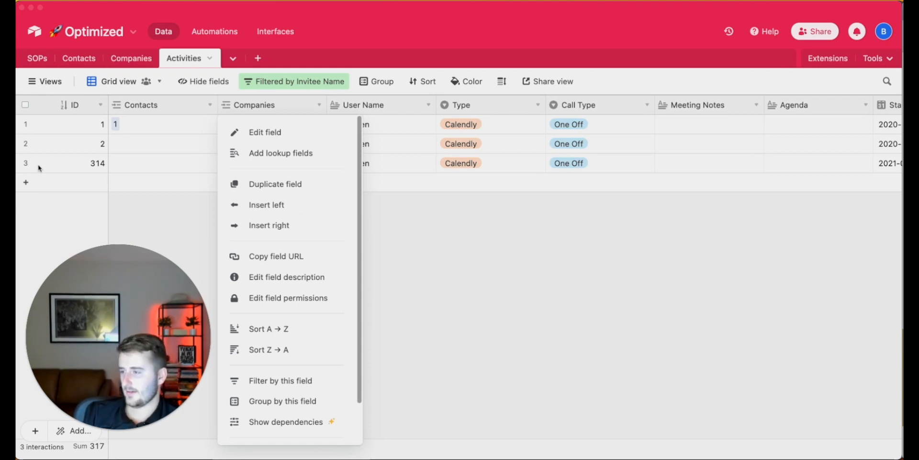
{"action": "left_click", "coordinate": [72, 154]}
{"action": "left_click", "coordinate": [72, 157]}
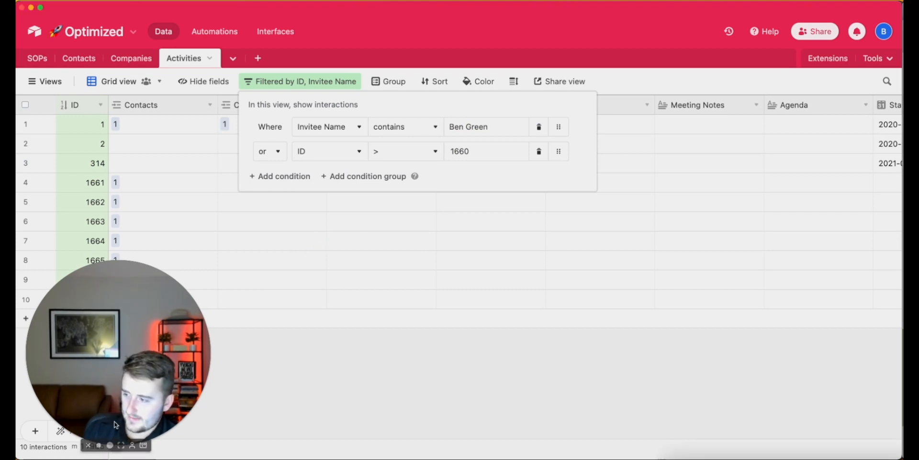
In Airtable, close the filter conditions and open the contact linked to activity 1666
{"action": "left_click", "coordinate": [107, 448]}
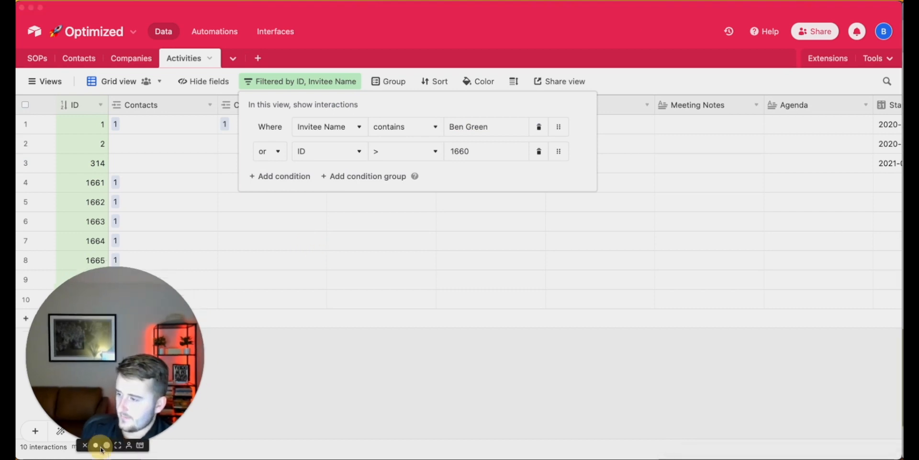
{"action": "left_click", "coordinate": [207, 275]}
{"action": "left_click", "coordinate": [278, 250]}
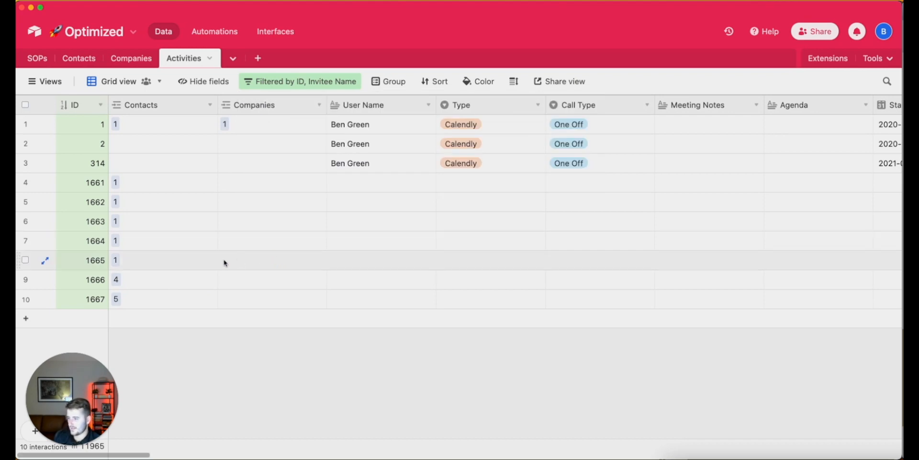
{"action": "left_click", "coordinate": [165, 280]}
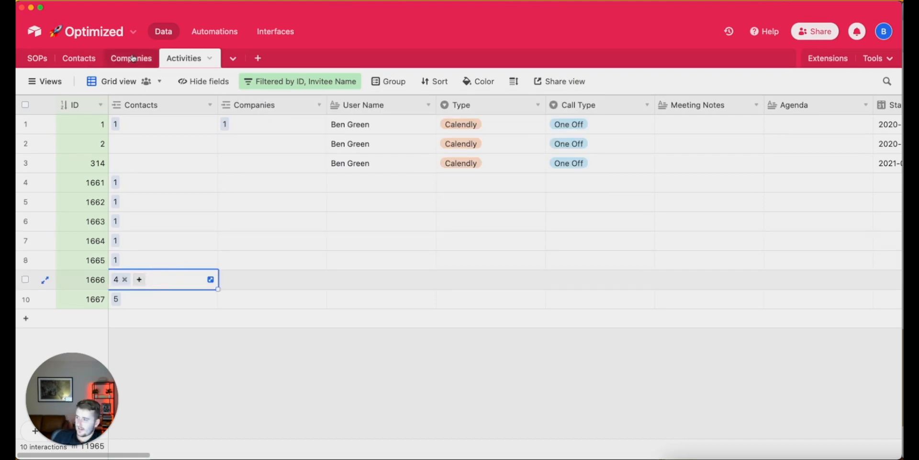
Check the Activities links for contacts 4 and 5 in the Contacts table
{"action": "left_click", "coordinate": [79, 58]}
{"action": "scroll", "coordinate": [355, 175], "scroll_direction": "right", "scroll_amount": 3}
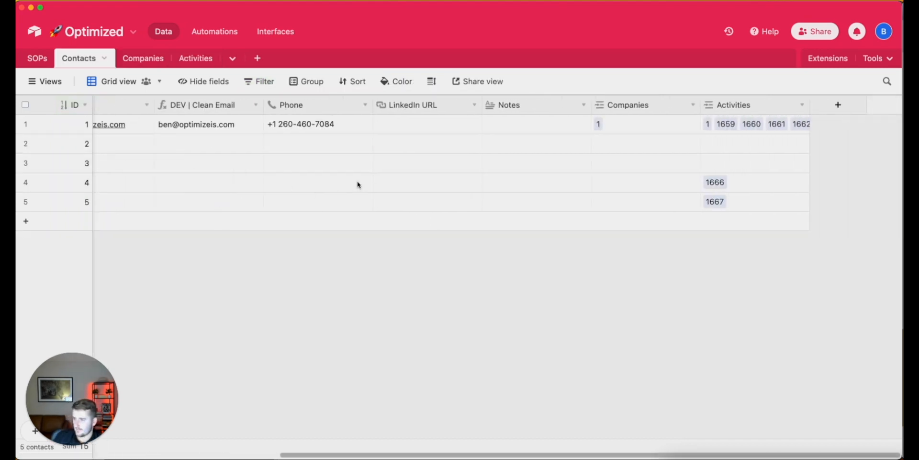
{"action": "scroll", "coordinate": [357, 180], "scroll_direction": "left", "scroll_amount": 10}
{"action": "scroll", "coordinate": [358, 185], "scroll_direction": "right", "scroll_amount": 5}
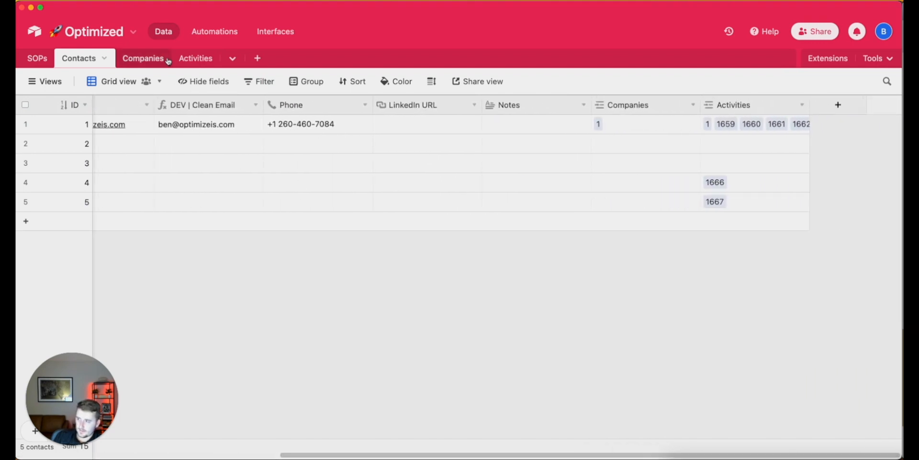
Scroll across the Activities columns to review new record 1668 with Responses 2, 3 and 4
{"action": "left_click", "coordinate": [189, 59]}
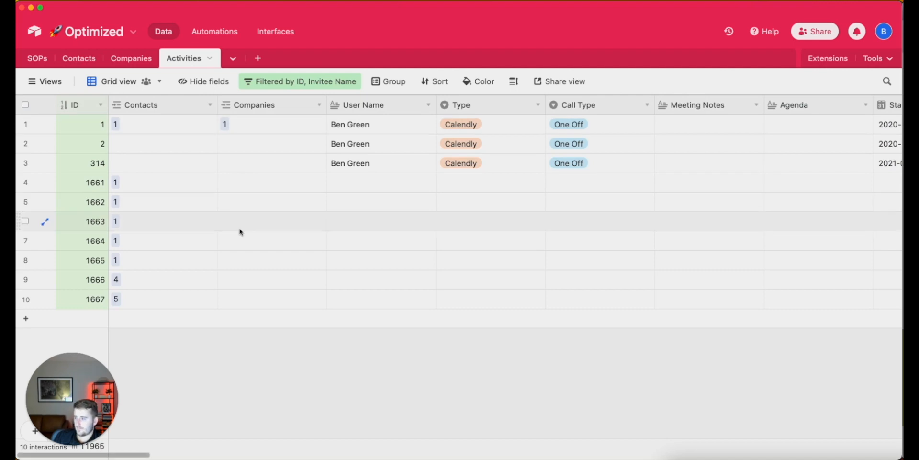
{"action": "scroll", "coordinate": [215, 238], "scroll_direction": "right", "scroll_amount": 8}
{"action": "scroll", "coordinate": [216, 238], "scroll_direction": "right", "scroll_amount": 15}
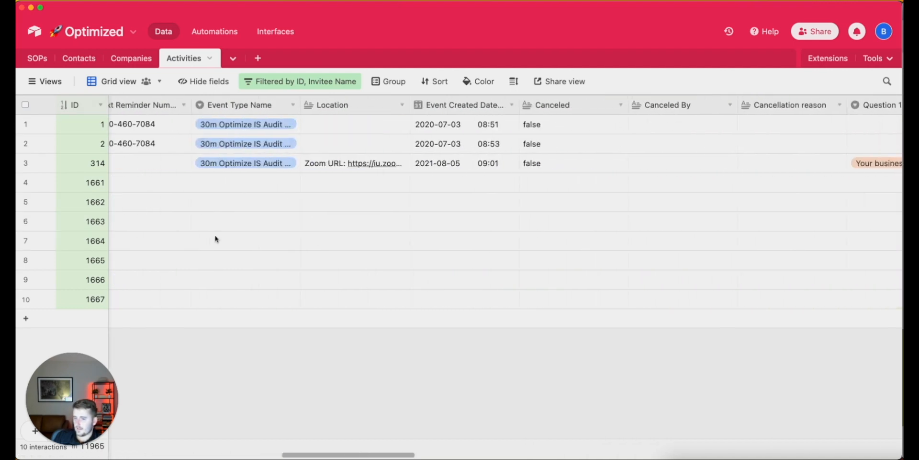
{"action": "scroll", "coordinate": [216, 238], "scroll_direction": "right", "scroll_amount": 15}
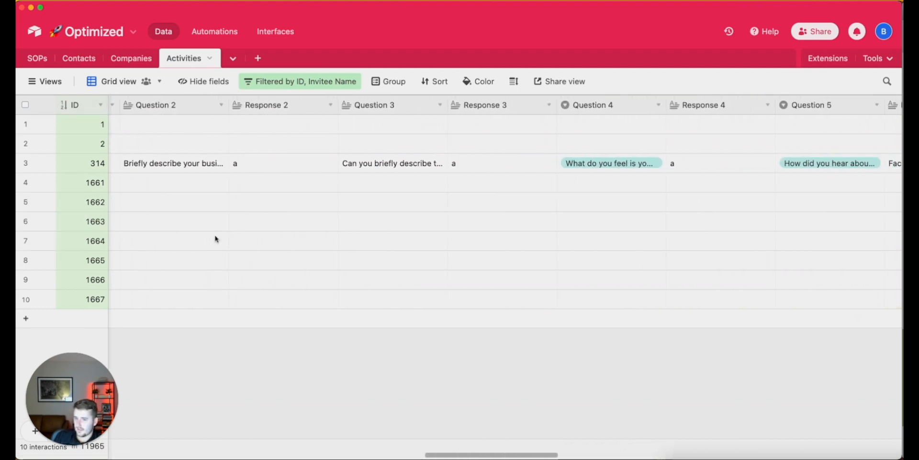
{"action": "scroll", "coordinate": [216, 238], "scroll_direction": "right", "scroll_amount": 12}
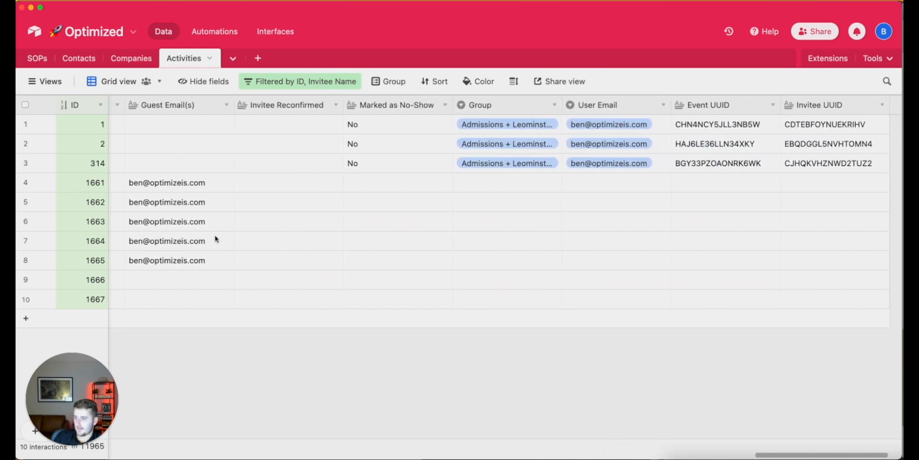
{"action": "scroll", "coordinate": [215, 238], "scroll_direction": "left", "scroll_amount": 20}
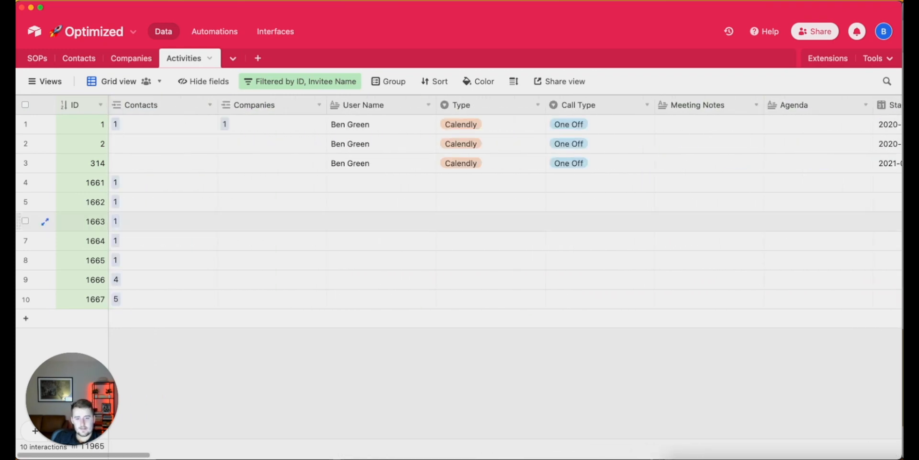
{"action": "scroll", "coordinate": [460, 215], "scroll_direction": "right", "scroll_amount": 15}
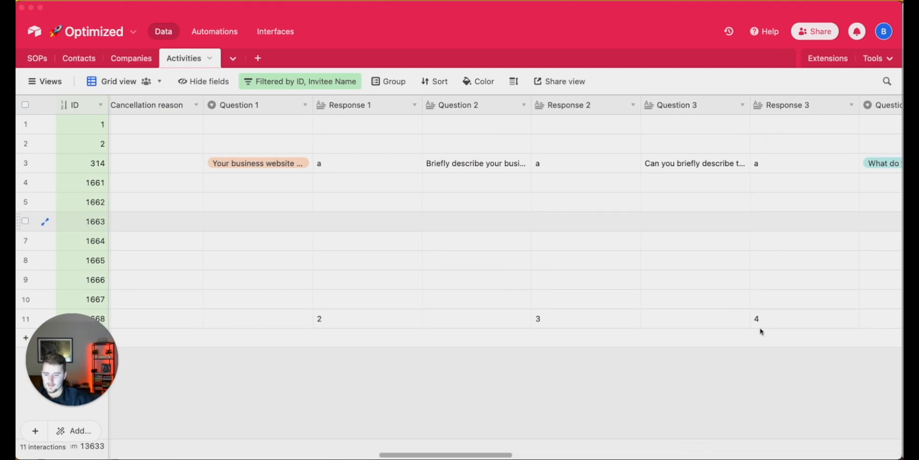
{"action": "key", "text": "ctrl+Up"}
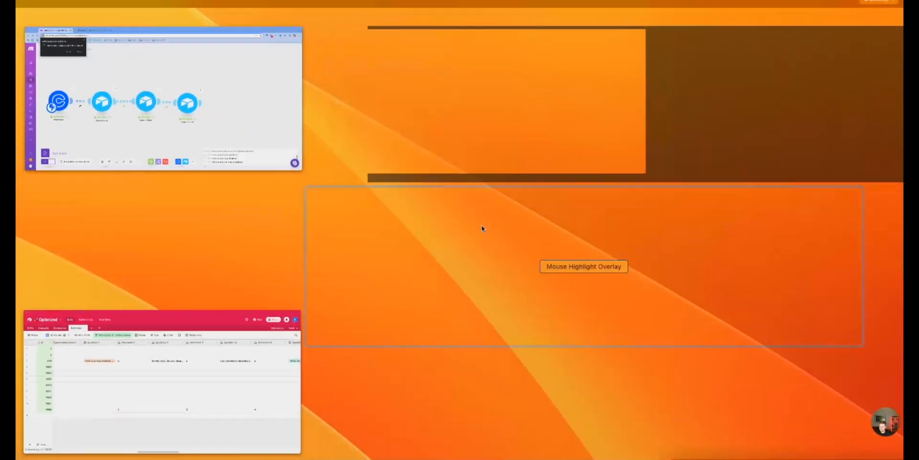
Back in Make, reopen Create a Record and scroll to the Response fields
{"action": "left_click", "coordinate": [166, 121]}
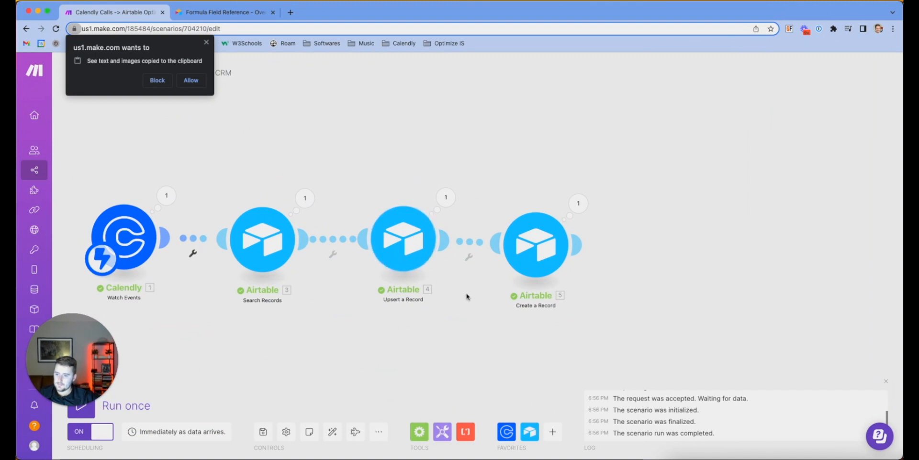
{"action": "left_click", "coordinate": [536, 243]}
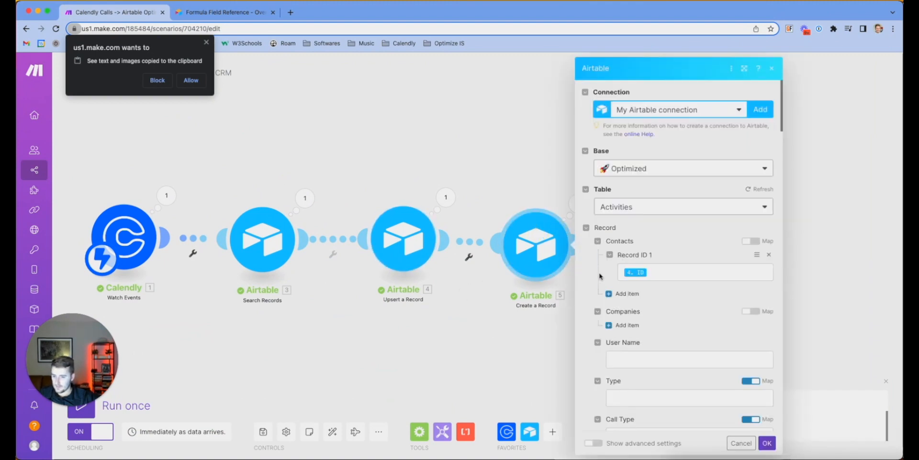
{"action": "scroll", "coordinate": [643, 298], "scroll_direction": "down", "scroll_amount": 20}
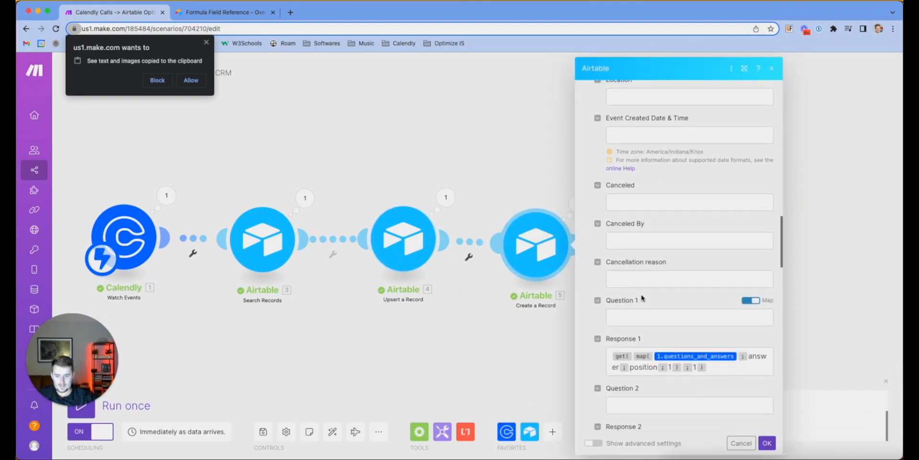
{"action": "scroll", "coordinate": [642, 299], "scroll_direction": "down", "scroll_amount": 1}
Bring up Response 2's mapping options and expand Calendly's Questions And Answers items
{"action": "double_click", "coordinate": [632, 277]}
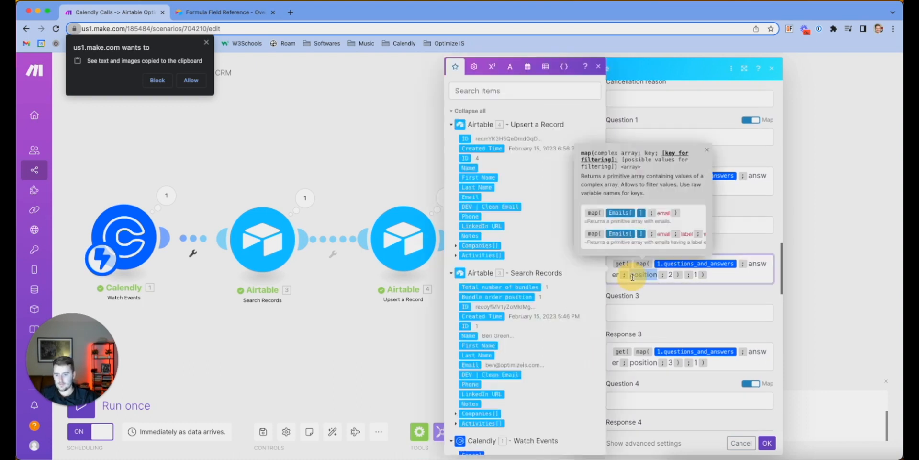
{"action": "left_click", "coordinate": [657, 297]}
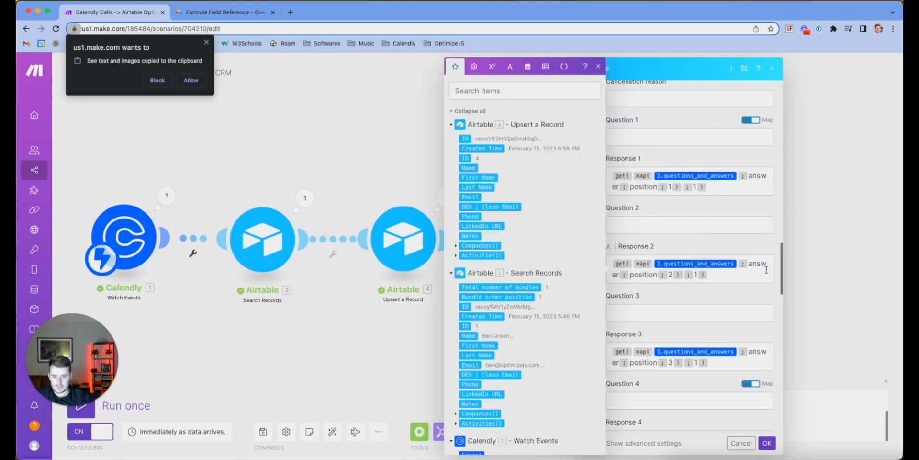
{"action": "scroll", "coordinate": [747, 271], "scroll_direction": "up", "scroll_amount": 1}
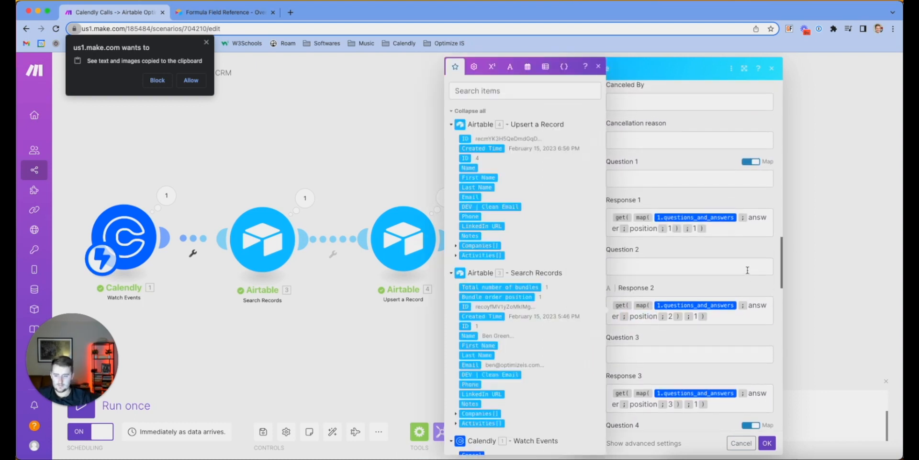
{"action": "scroll", "coordinate": [507, 307], "scroll_direction": "down", "scroll_amount": 6}
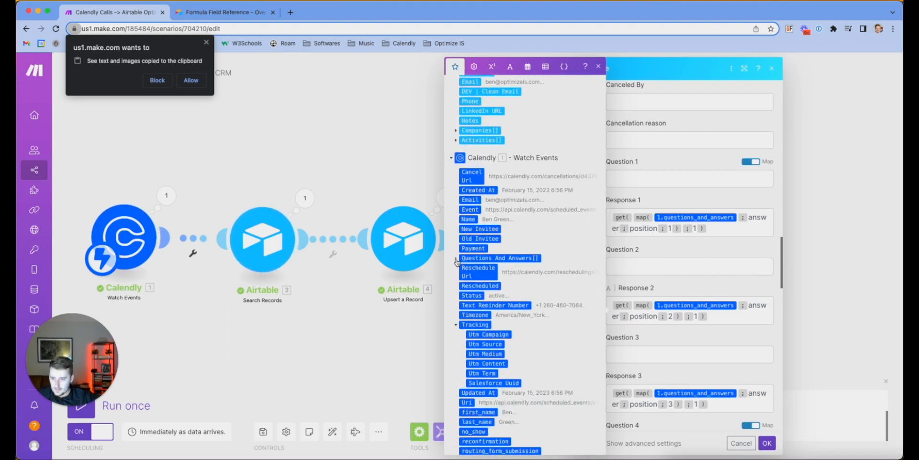
{"action": "left_click", "coordinate": [456, 259]}
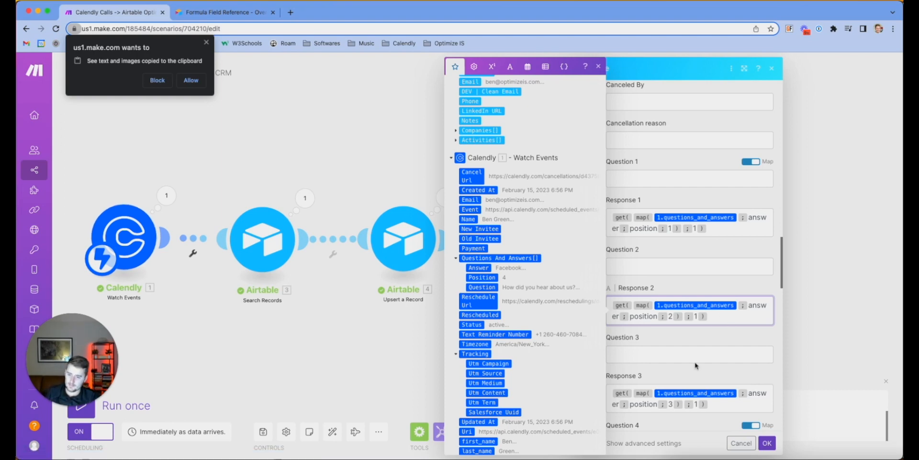
Fill Questions 1 and 2 with the Response formulas, changing 'answer' to 'question'
{"action": "triple_click", "coordinate": [722, 227]}
{"action": "key", "text": "ctrl+c"}
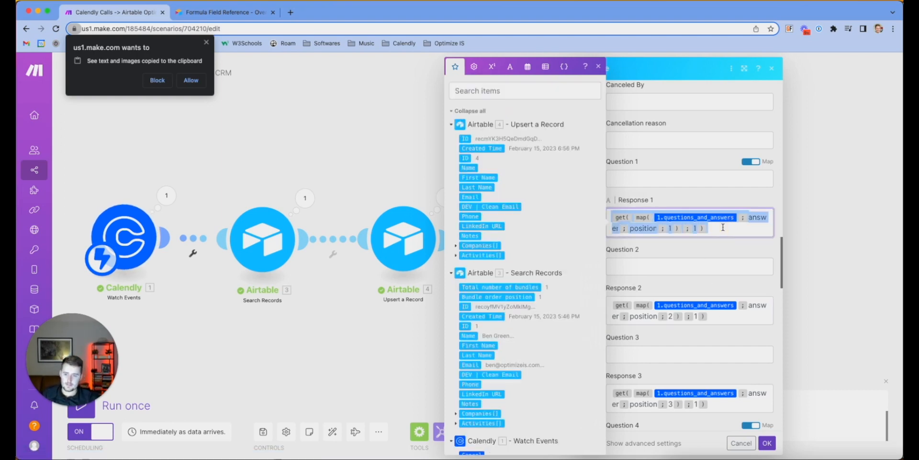
{"action": "left_click", "coordinate": [672, 178]}
{"action": "key", "text": "ctrl+v"}
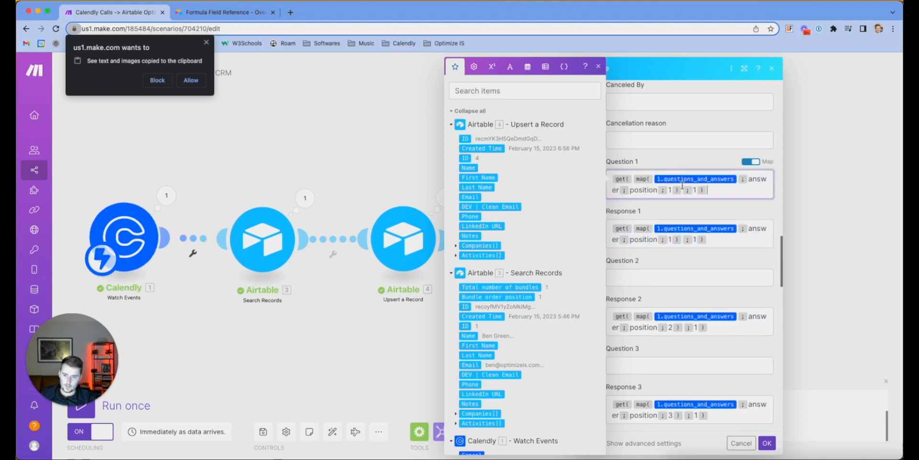
{"action": "type", "text": "questio"}
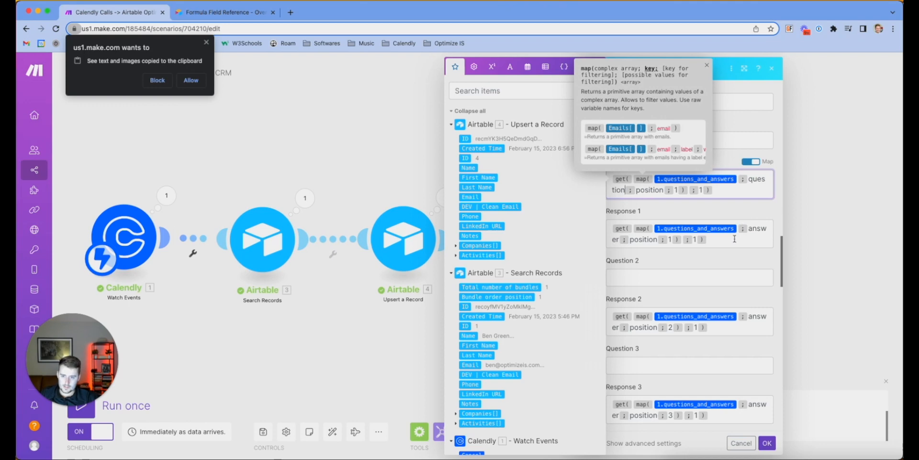
{"action": "type", "text": "n"}
{"action": "left_click", "coordinate": [741, 237]}
{"action": "triple_click", "coordinate": [739, 321]}
{"action": "key", "text": "ctrl+c"}
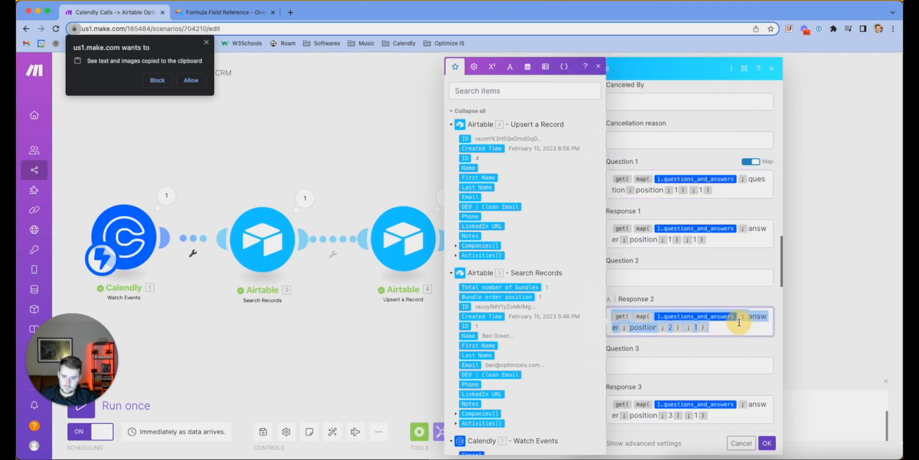
{"action": "left_click", "coordinate": [718, 280]}
{"action": "key", "text": "ctrl+v"}
{"action": "left_click", "coordinate": [757, 277]}
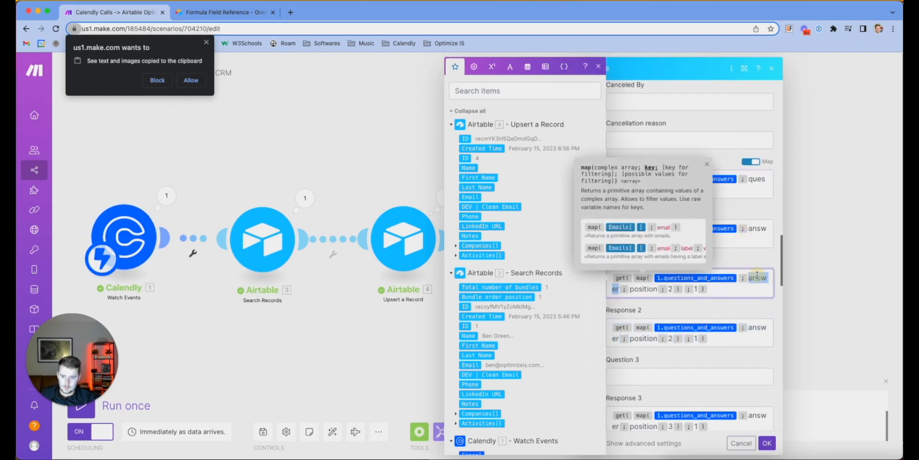
{"action": "type", "text": "questi"}
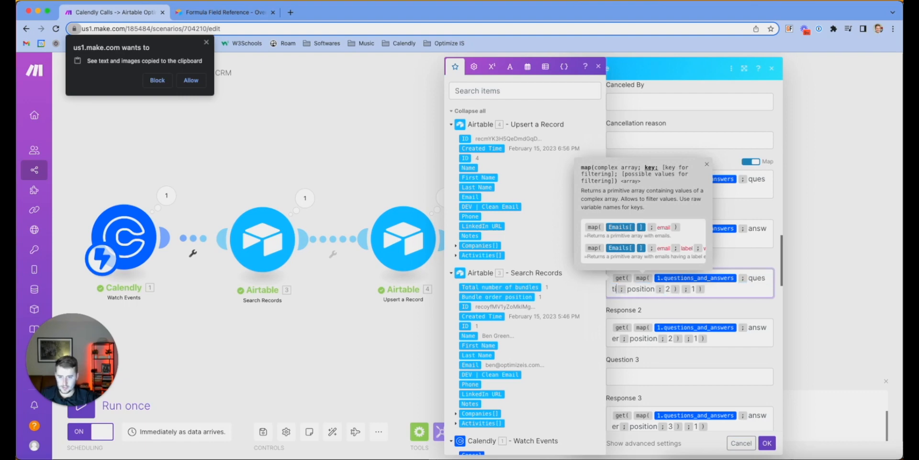
{"action": "type", "text": "on"}
Copy the Response 3 formula into Question 3 with 'answer' changed to 'question'
{"action": "scroll", "coordinate": [750, 303], "scroll_direction": "down", "scroll_amount": 4}
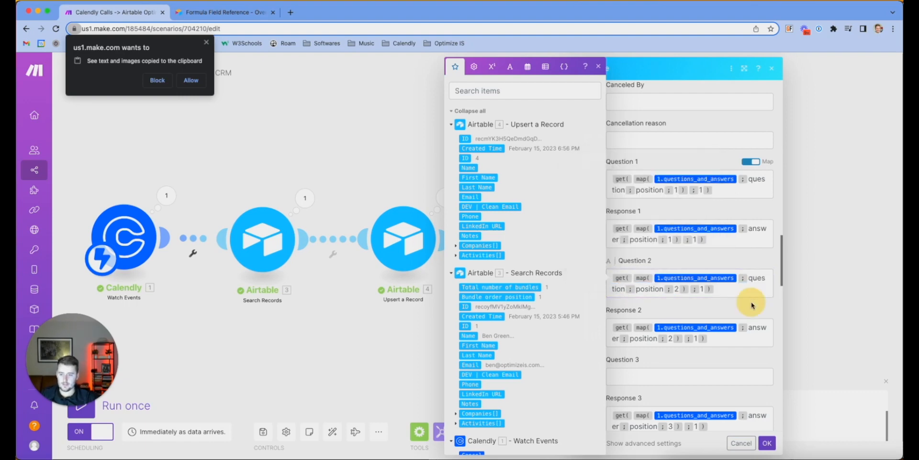
{"action": "left_click", "coordinate": [725, 344]}
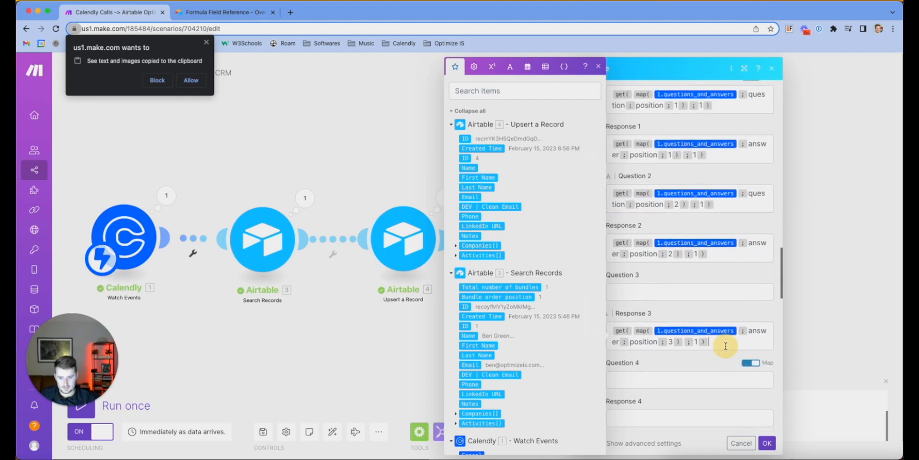
{"action": "key", "text": "super+a"}
{"action": "key", "text": "super+c"}
{"action": "left_click", "coordinate": [690, 290]}
{"action": "key", "text": "super+v"}
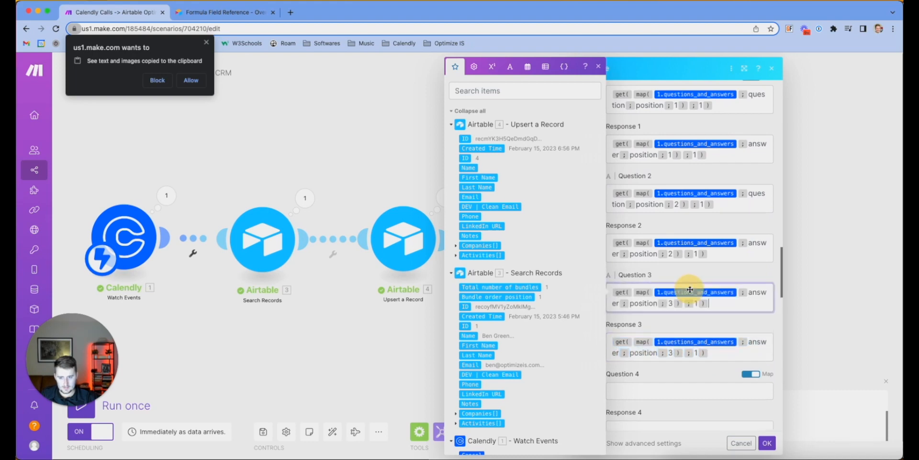
{"action": "double_click", "coordinate": [755, 293]}
{"action": "type", "text": "question"}
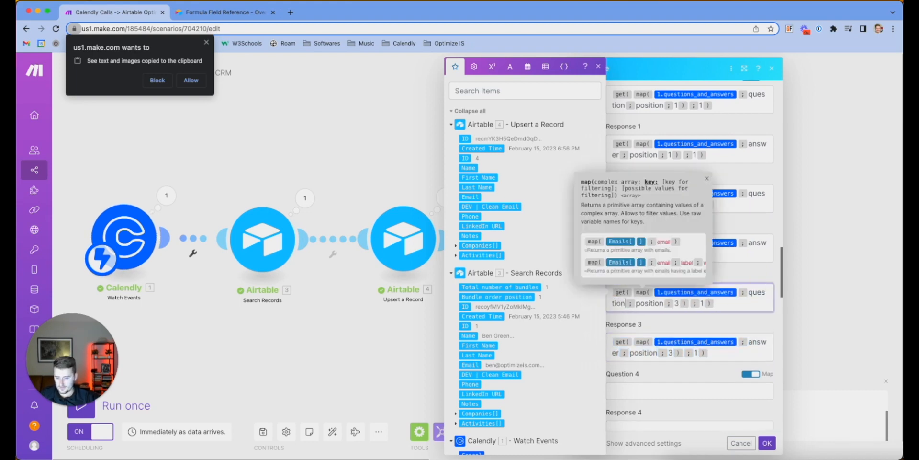
{"action": "left_click", "coordinate": [710, 320]}
Paste the answer formula into Responses 4 and 5, with position 5 for Response 5
{"action": "scroll", "coordinate": [710, 320], "scroll_direction": "down", "scroll_amount": 3}
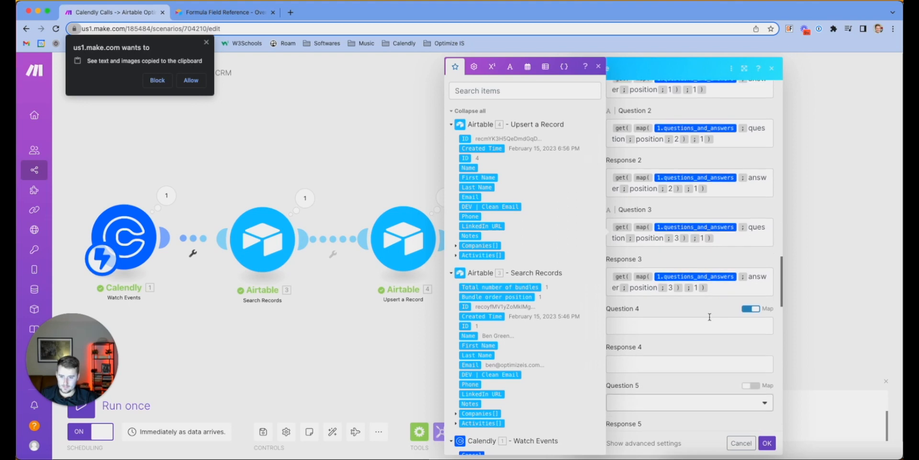
{"action": "left_click", "coordinate": [717, 289]}
{"action": "key", "text": "ctrl+a"}
{"action": "left_click", "coordinate": [703, 355]}
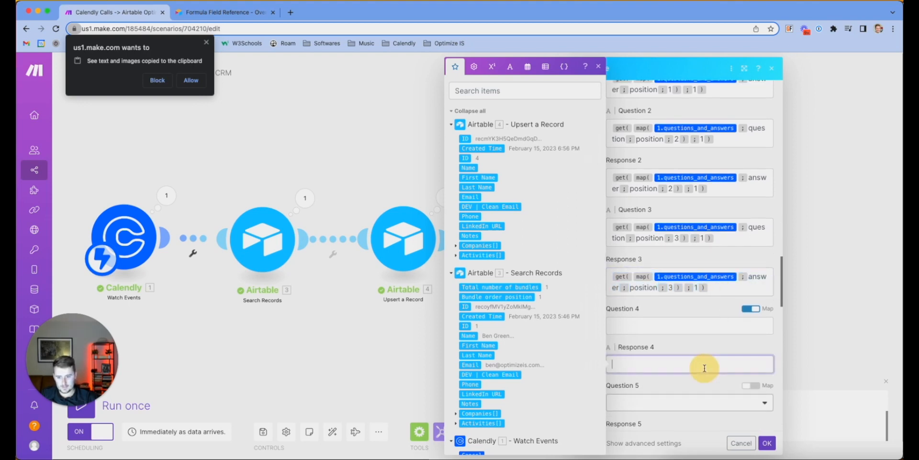
{"action": "key", "text": "ctrl+v"}
{"action": "scroll", "coordinate": [689, 355], "scroll_direction": "down", "scroll_amount": 1}
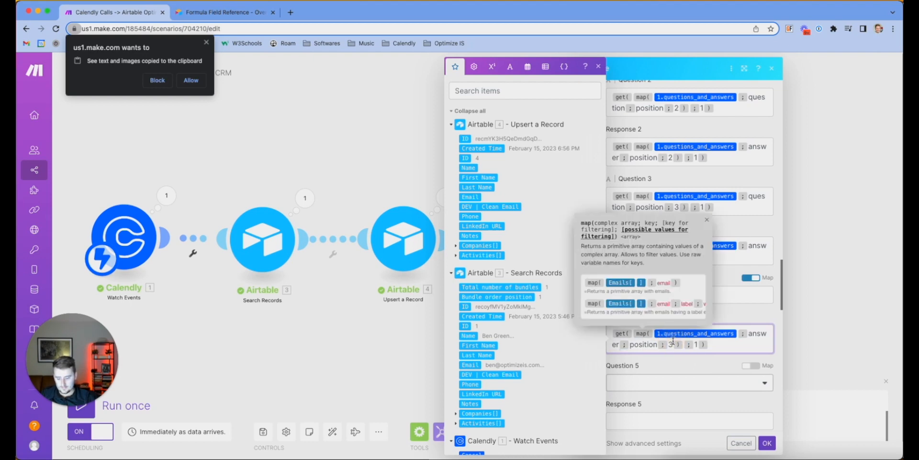
{"action": "left_click", "coordinate": [685, 421]}
{"action": "scroll", "coordinate": [685, 421], "scroll_direction": "down", "scroll_amount": 3}
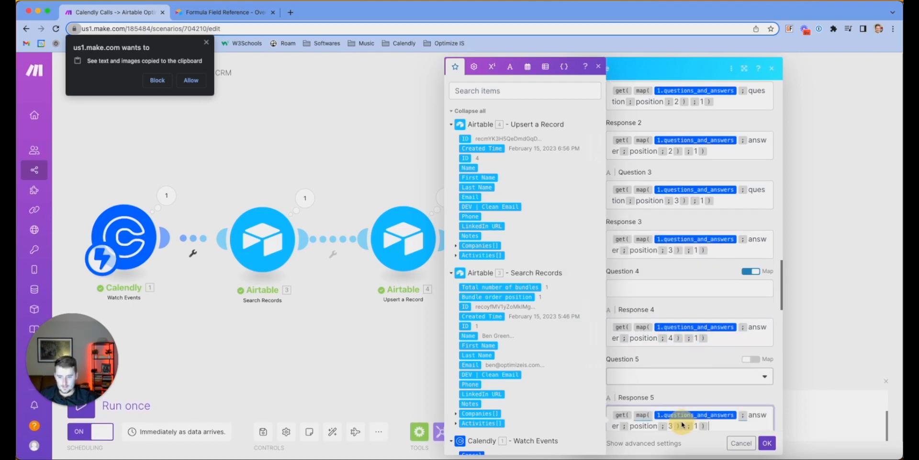
{"action": "key", "text": "ctrl+v"}
{"action": "left_click", "coordinate": [672, 365]}
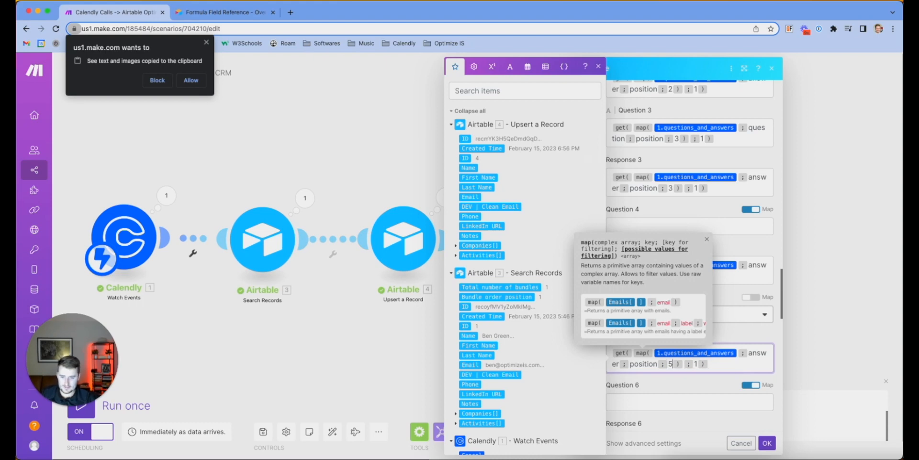
{"action": "left_click", "coordinate": [718, 383]}
Paste the answer formula into Responses 6 and 7 with positions 6 and 7
{"action": "scroll", "coordinate": [708, 373], "scroll_direction": "down", "scroll_amount": 5}
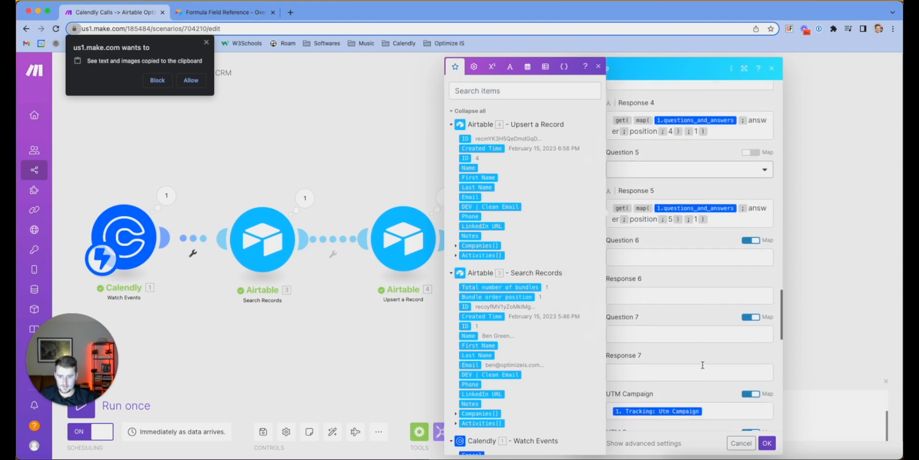
{"action": "left_click", "coordinate": [669, 299]}
{"action": "key", "text": "ctrl+v"}
{"action": "left_click", "coordinate": [672, 307]}
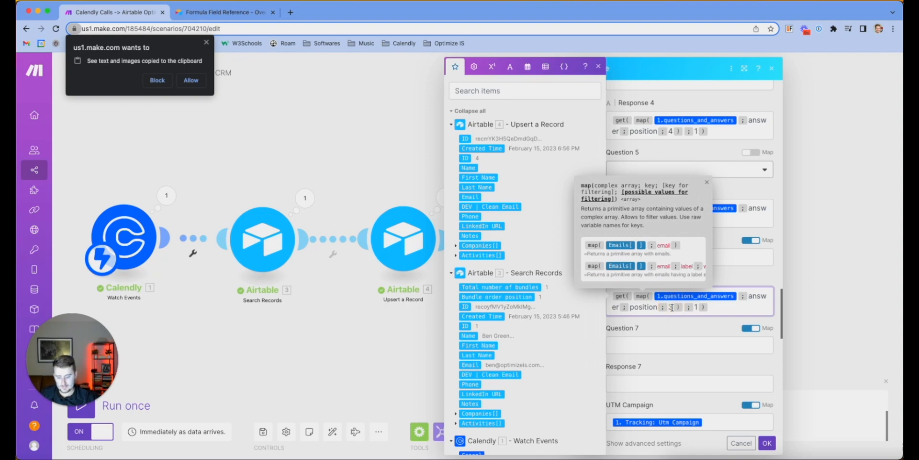
{"action": "scroll", "coordinate": [690, 287], "scroll_direction": "down", "scroll_amount": 2}
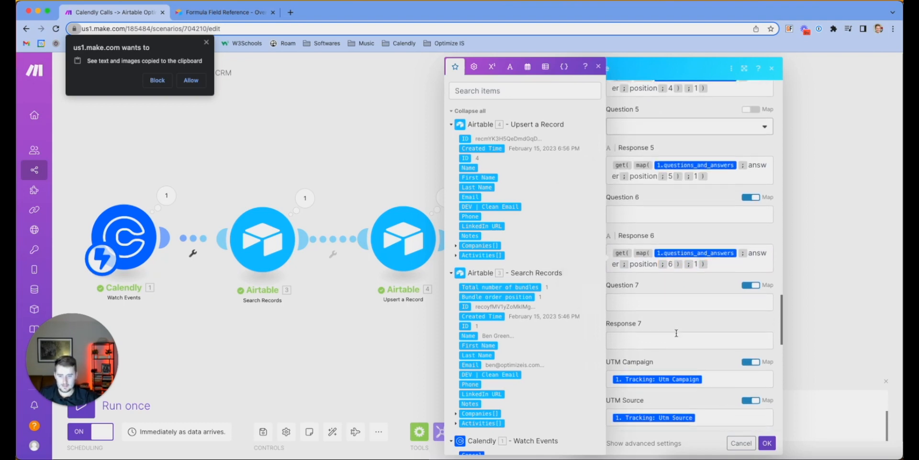
{"action": "left_click", "coordinate": [679, 339]}
{"action": "key", "text": "ctrl+v"}
{"action": "left_click", "coordinate": [671, 351]}
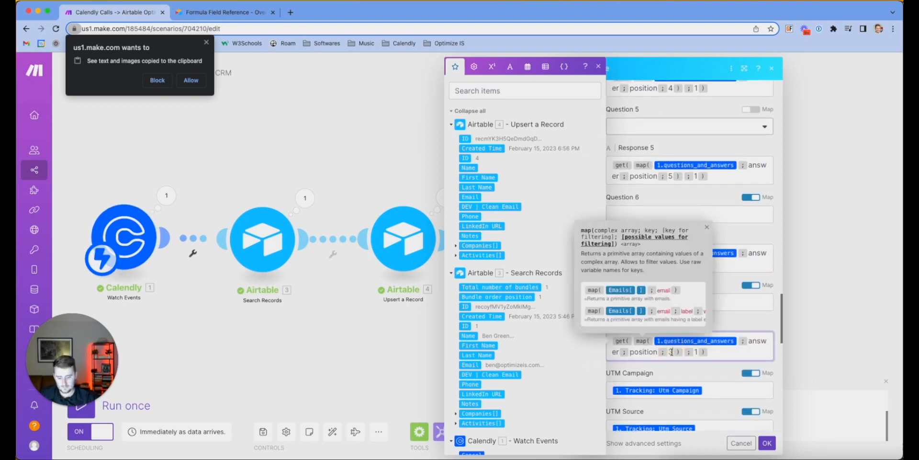
{"action": "scroll", "coordinate": [677, 365], "scroll_direction": "down", "scroll_amount": 10}
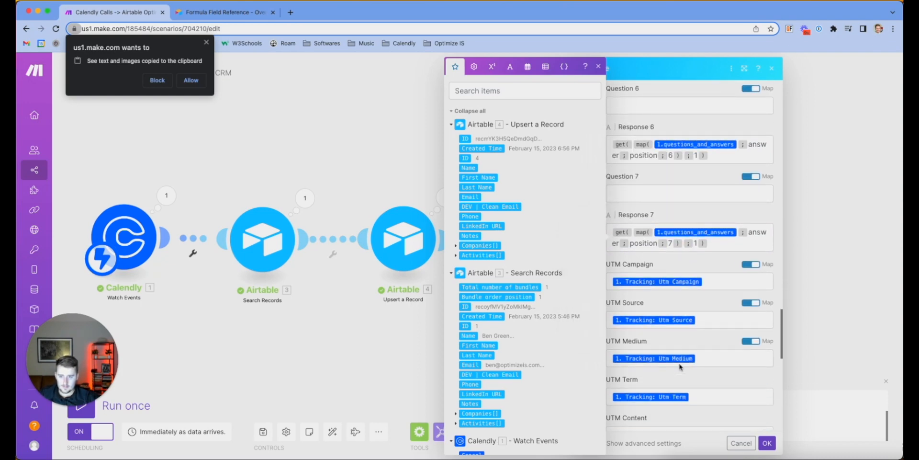
{"action": "scroll", "coordinate": [679, 364], "scroll_direction": "down", "scroll_amount": 3}
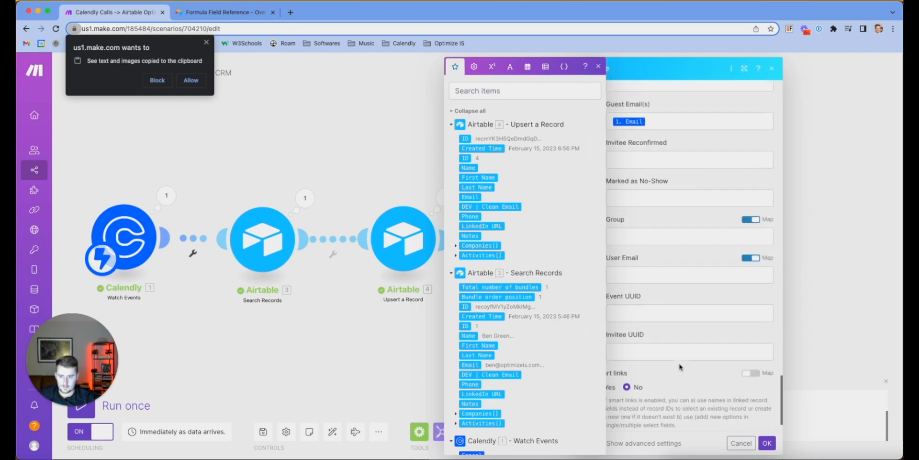
{"action": "scroll", "coordinate": [679, 364], "scroll_direction": "up", "scroll_amount": 10}
{"action": "scroll", "coordinate": [680, 363], "scroll_direction": "up", "scroll_amount": 6}
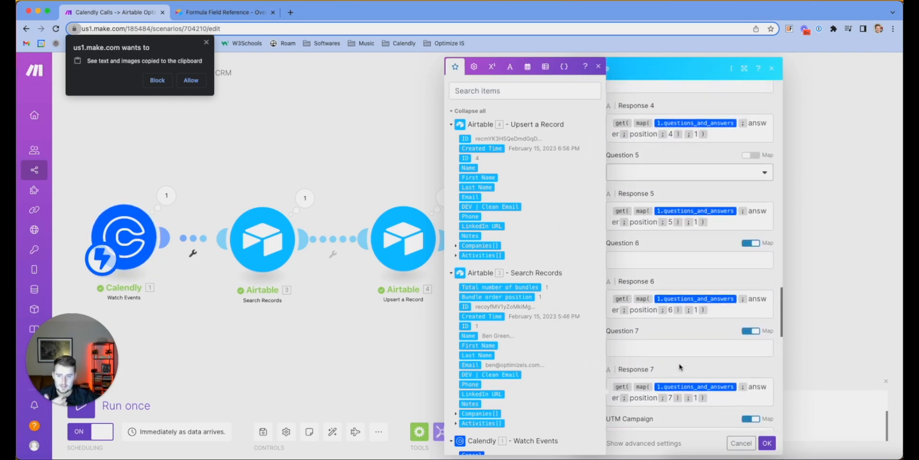
{"action": "scroll", "coordinate": [680, 364], "scroll_direction": "up", "scroll_amount": 8}
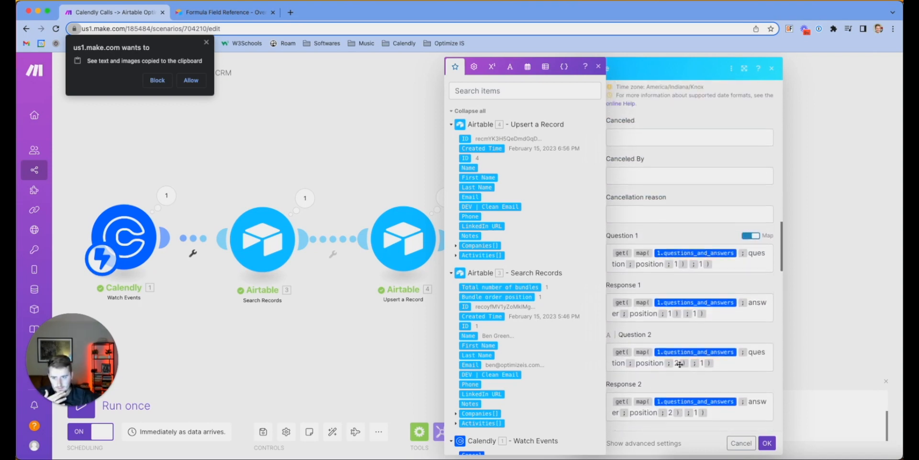
{"action": "scroll", "coordinate": [680, 366], "scroll_direction": "down", "scroll_amount": 12}
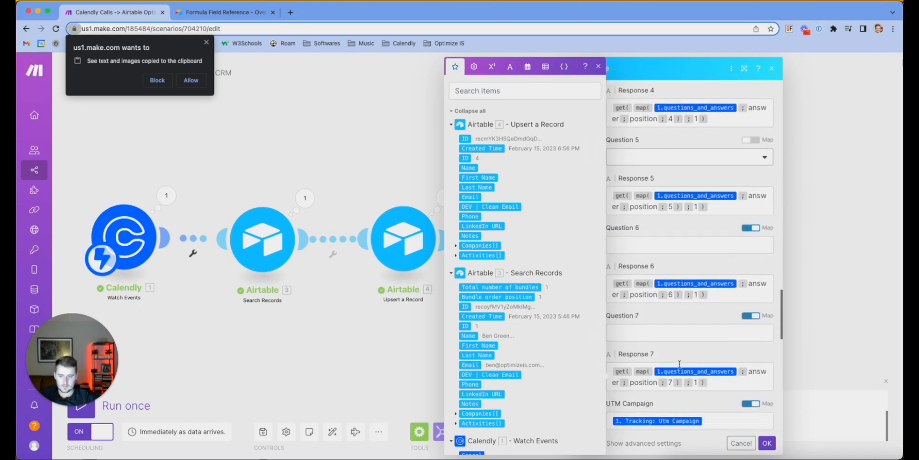
{"action": "scroll", "coordinate": [680, 364], "scroll_direction": "up", "scroll_amount": 3}
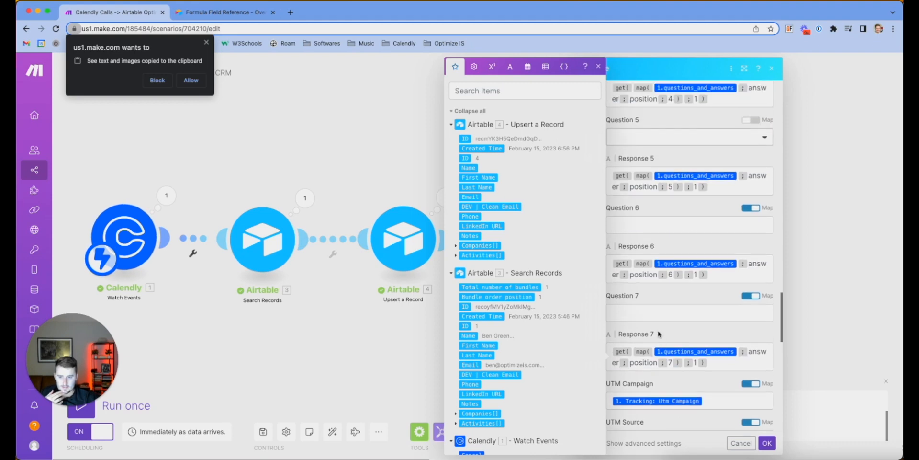
{"action": "scroll", "coordinate": [650, 316], "scroll_direction": "up", "scroll_amount": 6}
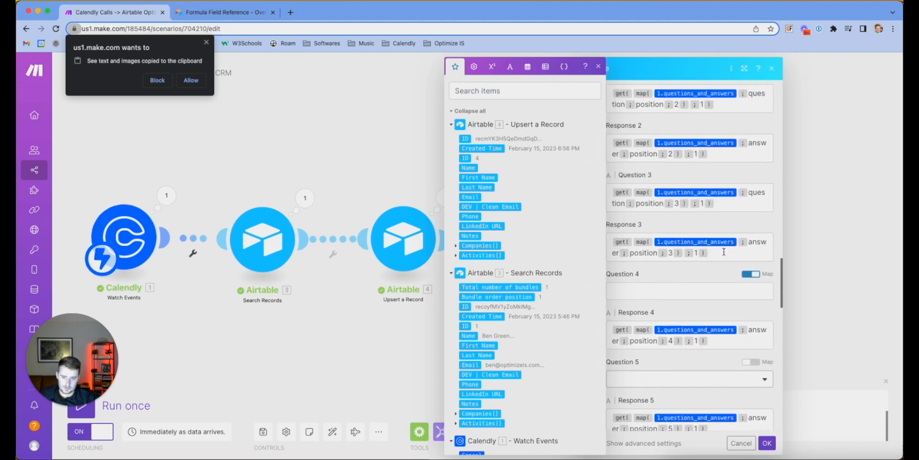
Paste the Question 3 formula into Questions 4 and 5 with positions 4 and 5, enabling Map on Question 5
{"action": "triple_click", "coordinate": [719, 203]}
{"action": "key", "text": "ctrl+c"}
{"action": "left_click", "coordinate": [692, 291]}
{"action": "key", "text": "ctrl+v"}
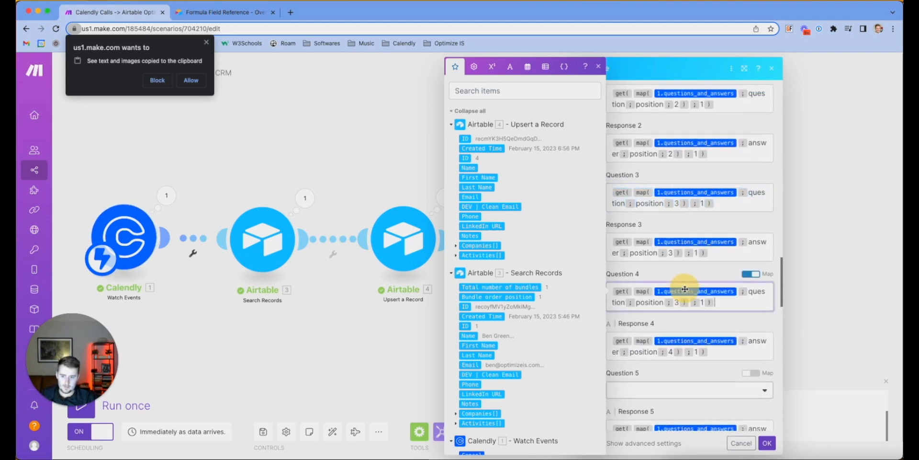
{"action": "left_click", "coordinate": [678, 302]}
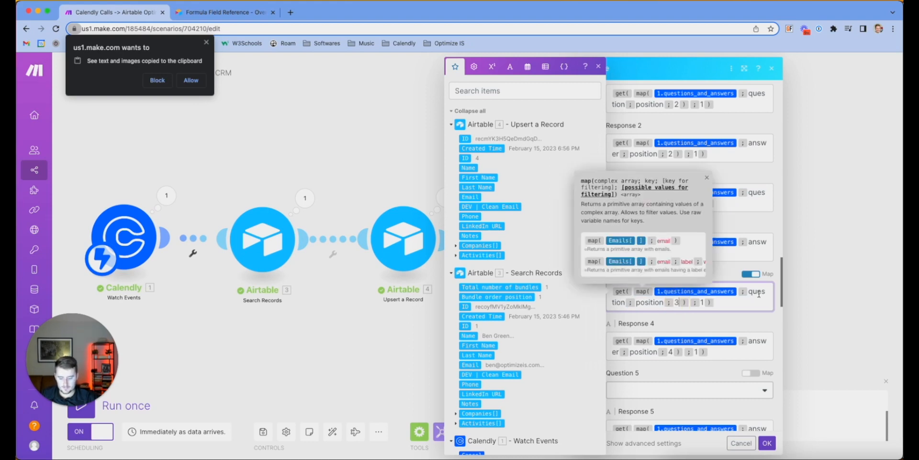
{"action": "left_click", "coordinate": [717, 315]}
{"action": "scroll", "coordinate": [715, 311], "scroll_direction": "down", "scroll_amount": 3}
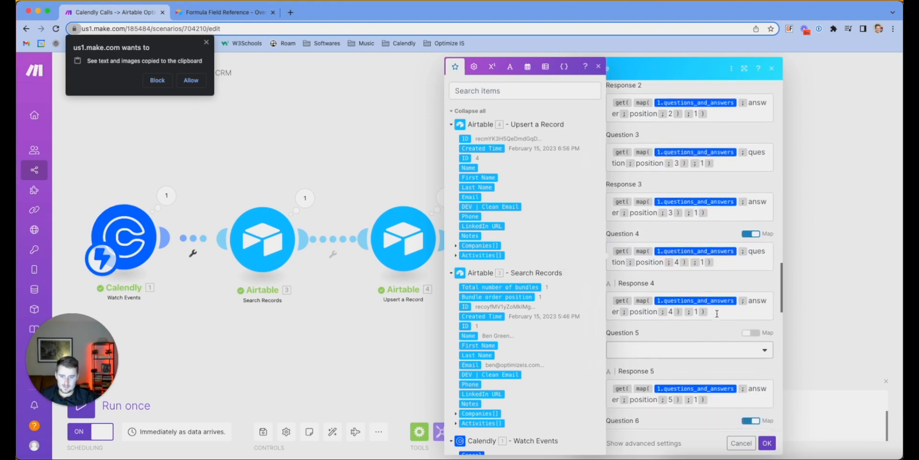
{"action": "left_click", "coordinate": [697, 331]}
{"action": "left_click", "coordinate": [749, 312]}
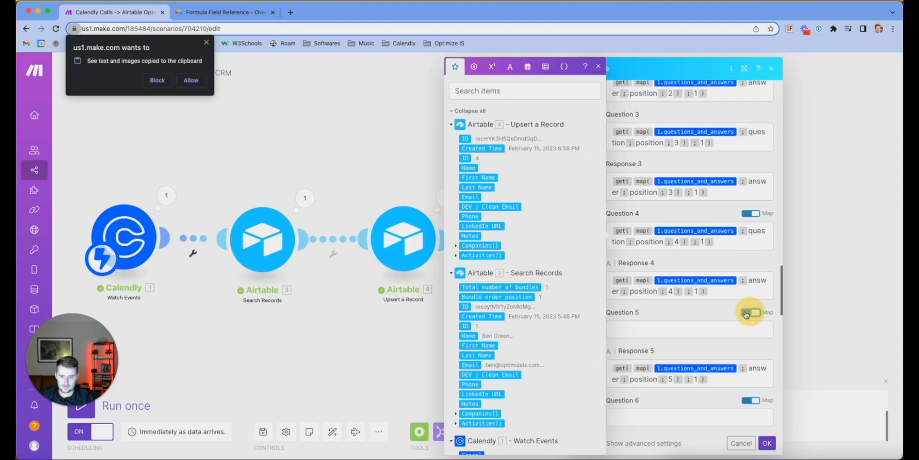
{"action": "type", "text": "get(map(1.questions_and_answers; question; position; 3); 1)"}
{"action": "left_click", "coordinate": [678, 340]}
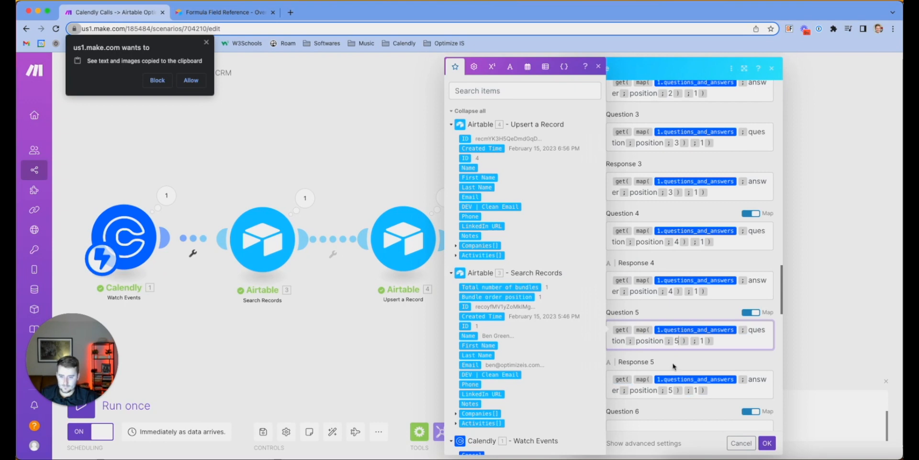
{"action": "left_click", "coordinate": [673, 367]}
Paste the question formula into Questions 6 and 7 with positions 6 and 7
{"action": "scroll", "coordinate": [674, 366], "scroll_direction": "down", "scroll_amount": 2}
{"action": "left_click", "coordinate": [689, 342]}
{"action": "type", "text": "get(map(1.questions_and_answers; question; position; 3); 1)"}
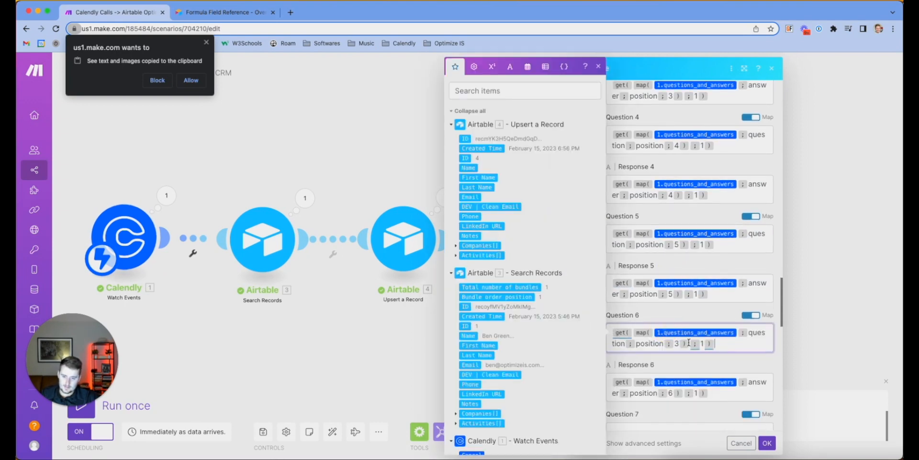
{"action": "left_click", "coordinate": [677, 342]}
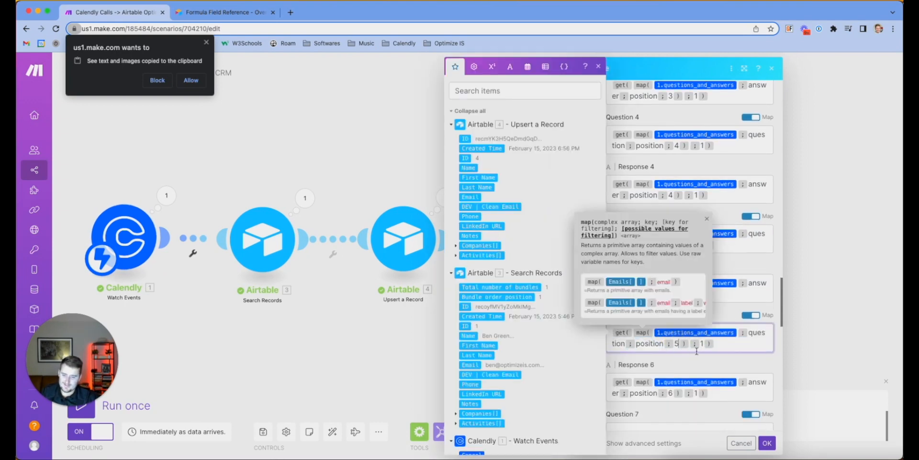
{"action": "type", "text": "5"}
{"action": "scroll", "coordinate": [693, 360], "scroll_direction": "down", "scroll_amount": 2}
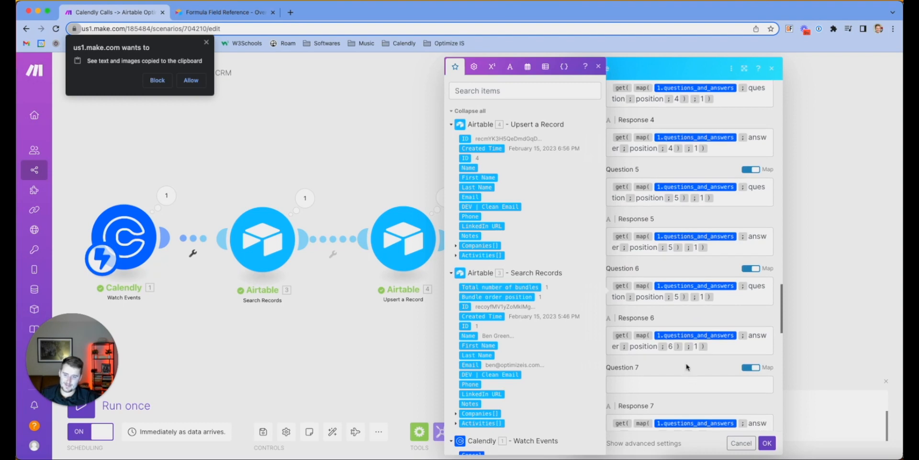
{"action": "left_click", "coordinate": [677, 297]}
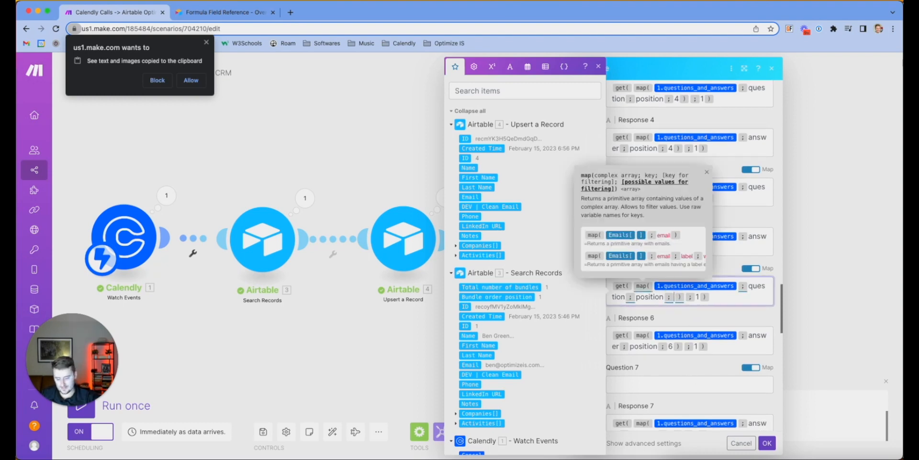
{"action": "scroll", "coordinate": [692, 325], "scroll_direction": "down", "scroll_amount": 2}
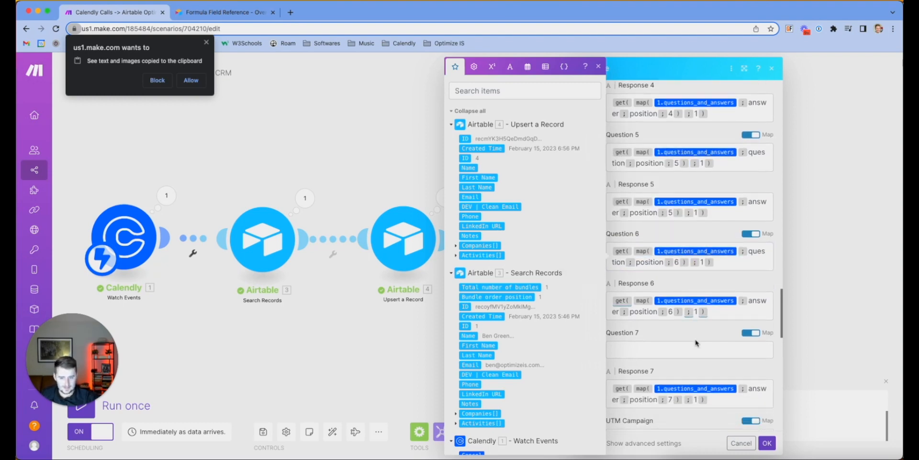
{"action": "left_click", "coordinate": [699, 347]}
{"action": "key", "text": "cmd+v"}
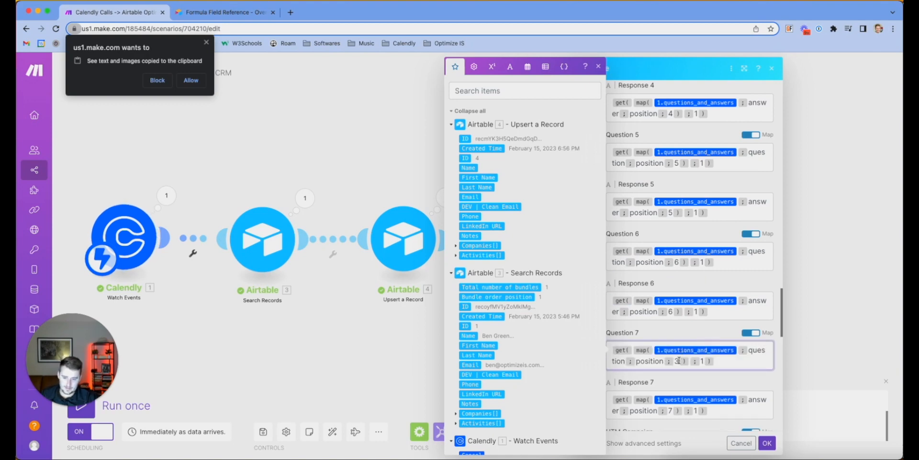
{"action": "left_click", "coordinate": [679, 361]}
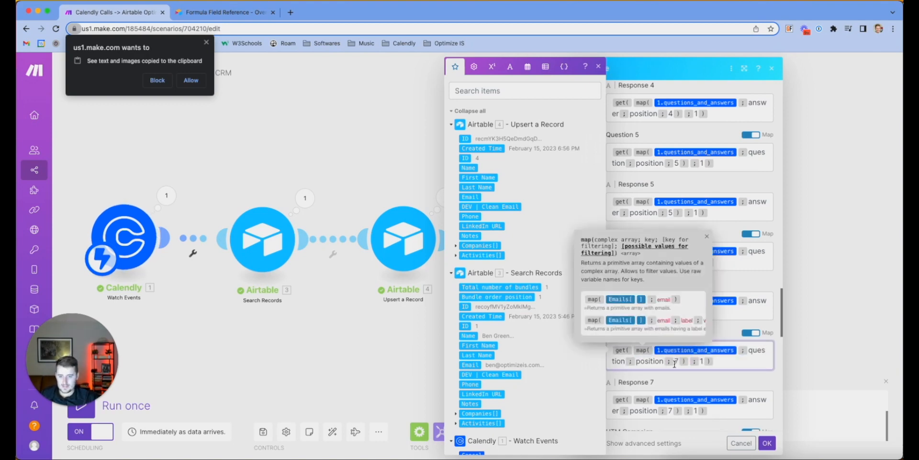
{"action": "scroll", "coordinate": [684, 376], "scroll_direction": "down", "scroll_amount": 10}
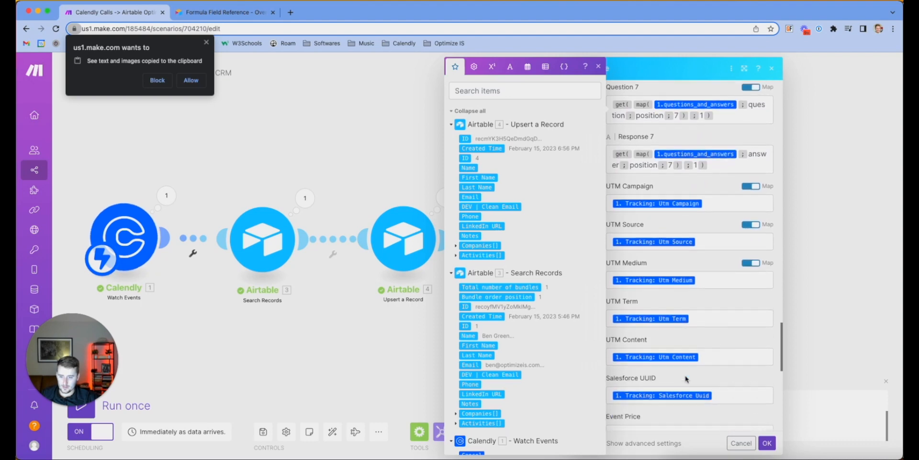
Map Calendly's 1. Timezone into the Invitee Time Zone field
{"action": "scroll", "coordinate": [685, 379], "scroll_direction": "down", "scroll_amount": 8}
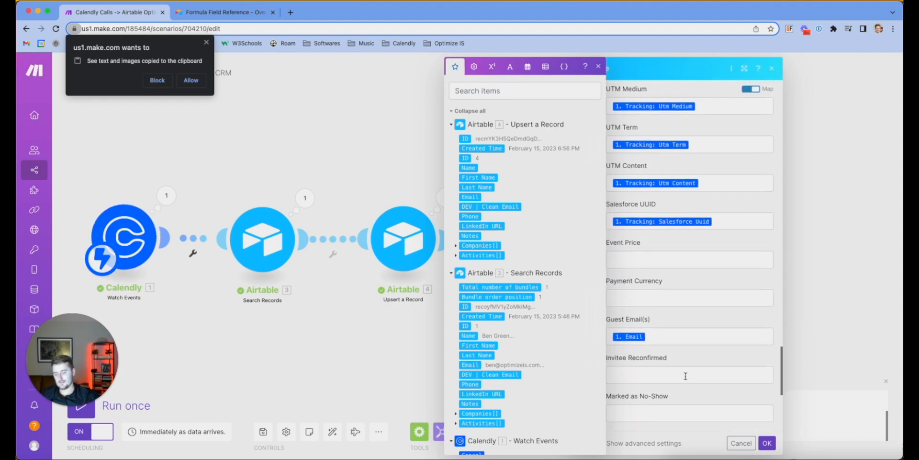
{"action": "scroll", "coordinate": [566, 364], "scroll_direction": "down", "scroll_amount": 10}
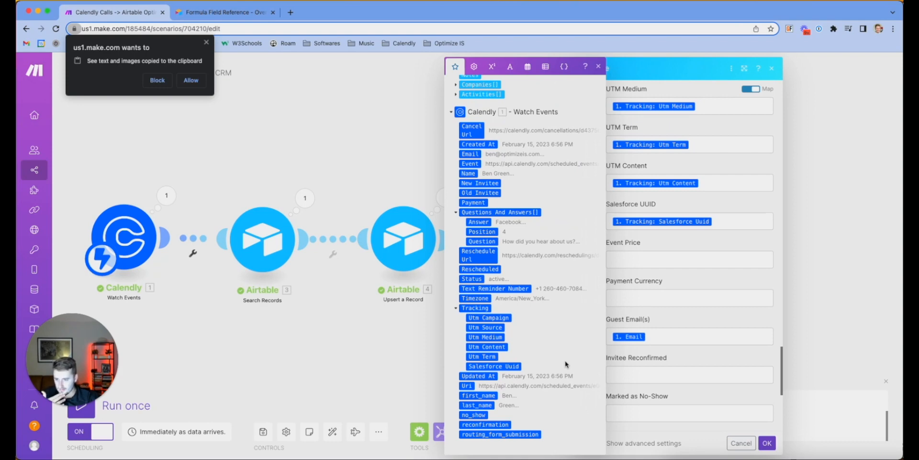
{"action": "scroll", "coordinate": [565, 364], "scroll_direction": "up", "scroll_amount": 1}
{"action": "scroll", "coordinate": [704, 335], "scroll_direction": "up", "scroll_amount": 18}
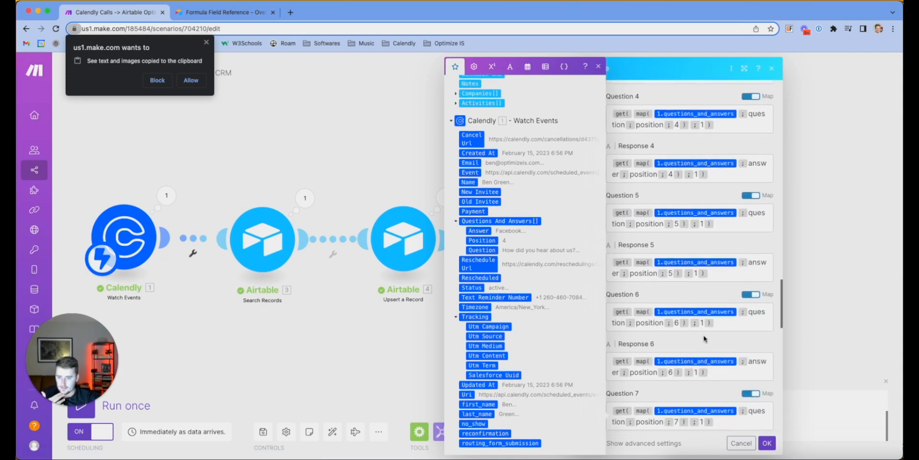
{"action": "scroll", "coordinate": [704, 335], "scroll_direction": "up", "scroll_amount": 10}
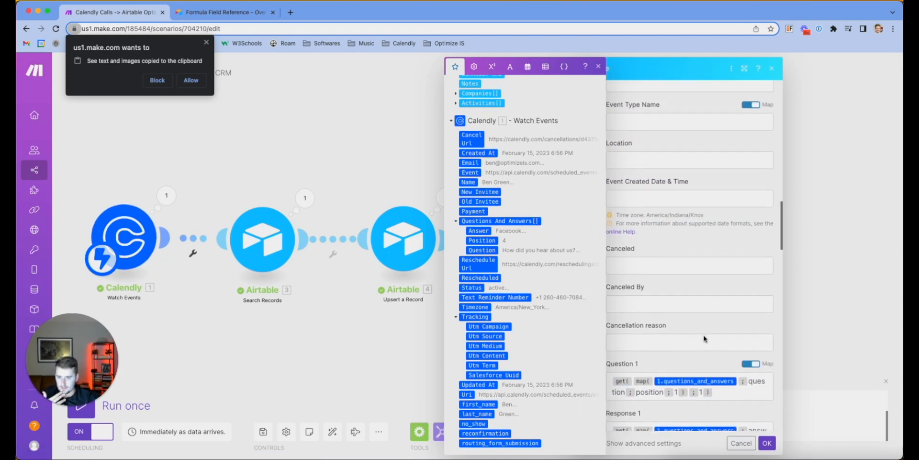
{"action": "scroll", "coordinate": [704, 338], "scroll_direction": "up", "scroll_amount": 1}
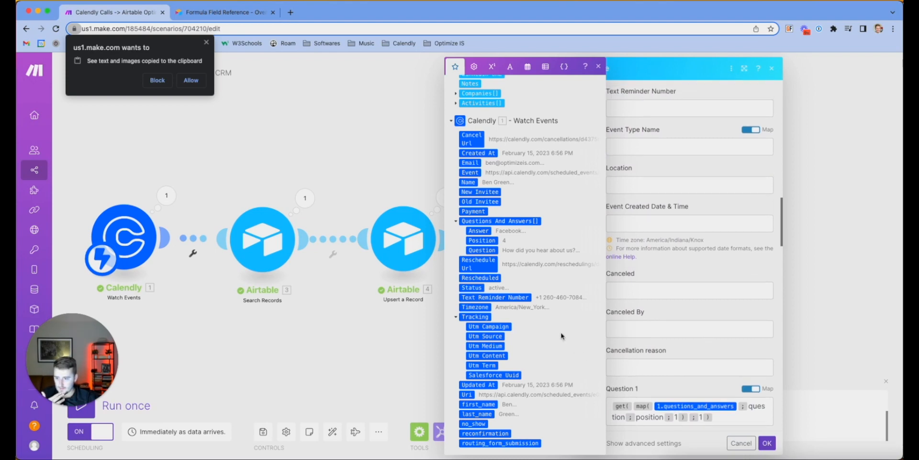
{"action": "scroll", "coordinate": [655, 321], "scroll_direction": "up", "scroll_amount": 12}
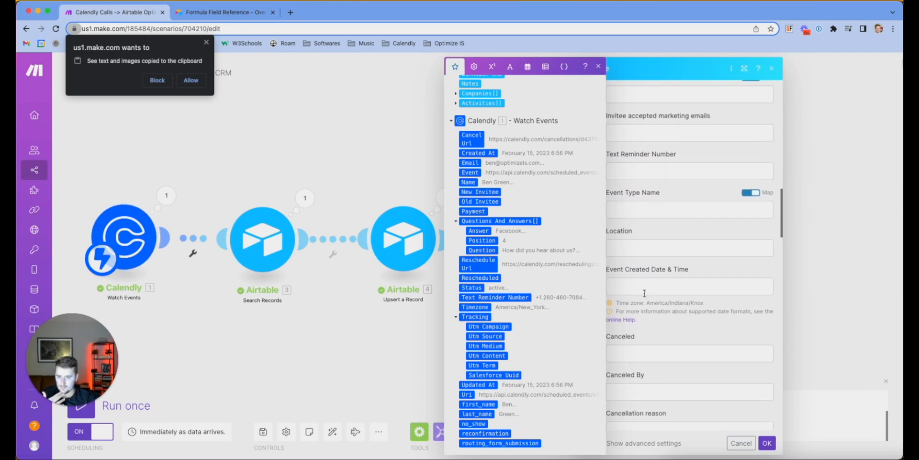
{"action": "left_click", "coordinate": [751, 204]}
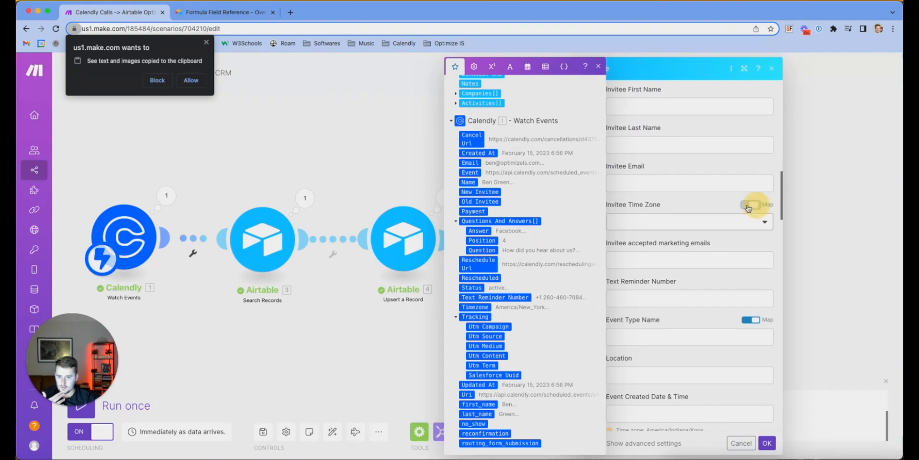
{"action": "left_click", "coordinate": [730, 218]}
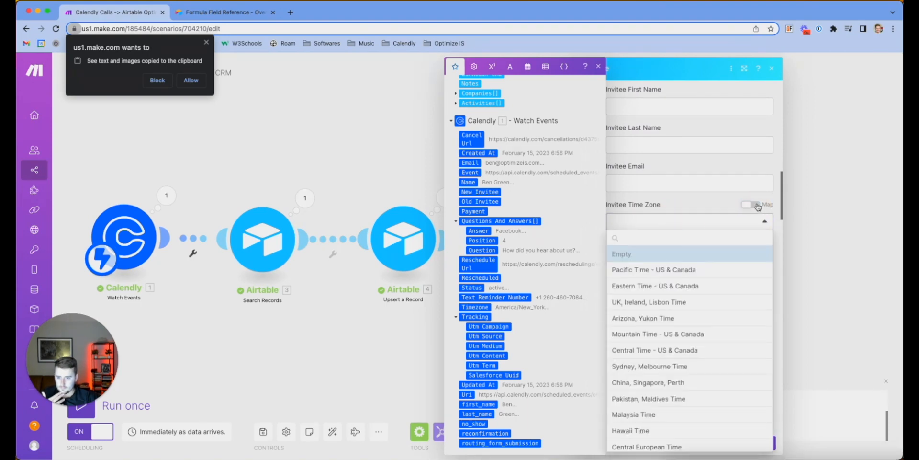
{"action": "left_click", "coordinate": [755, 205]}
{"action": "left_click", "coordinate": [670, 223]}
{"action": "scroll", "coordinate": [537, 340], "scroll_direction": "down", "scroll_amount": 7}
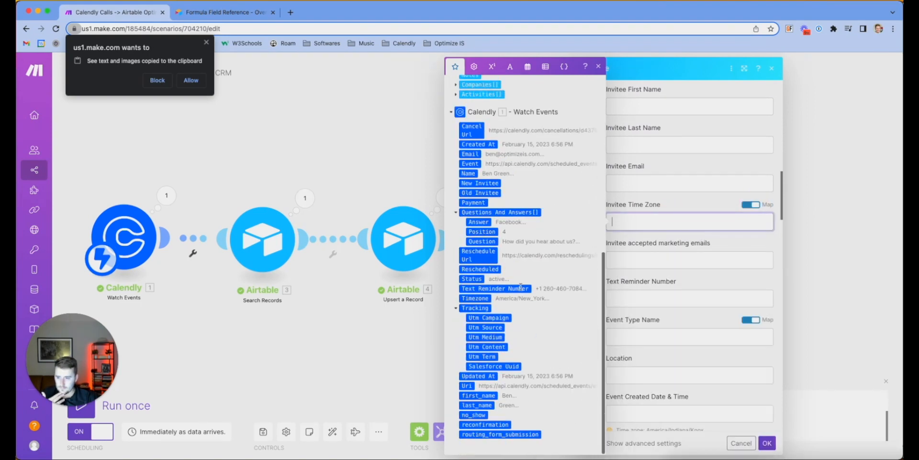
{"action": "left_click", "coordinate": [475, 297]}
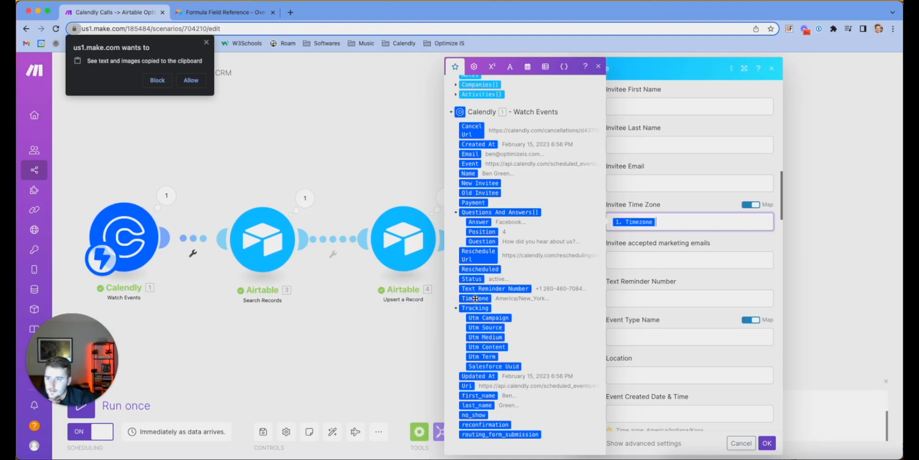
Map Calendly's 1. Created At into Event Created Date & Time
{"action": "scroll", "coordinate": [703, 183], "scroll_direction": "up", "scroll_amount": 3}
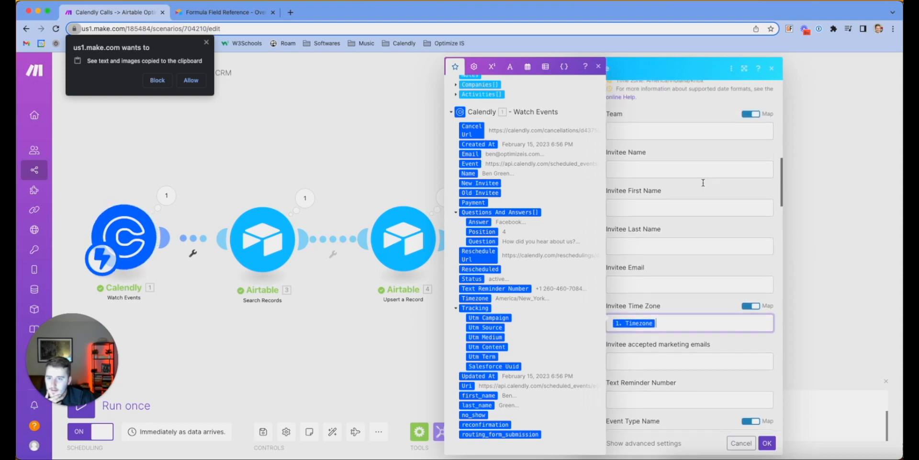
{"action": "scroll", "coordinate": [703, 186], "scroll_direction": "down", "scroll_amount": 5}
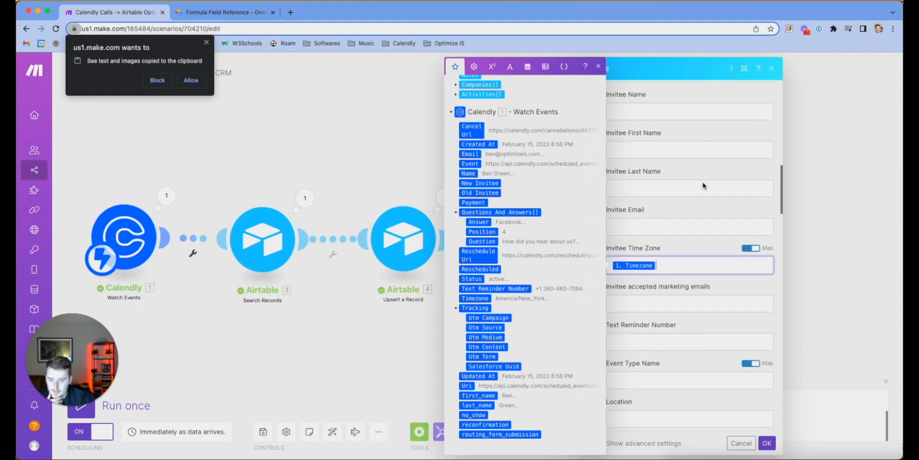
{"action": "left_click", "coordinate": [654, 302]}
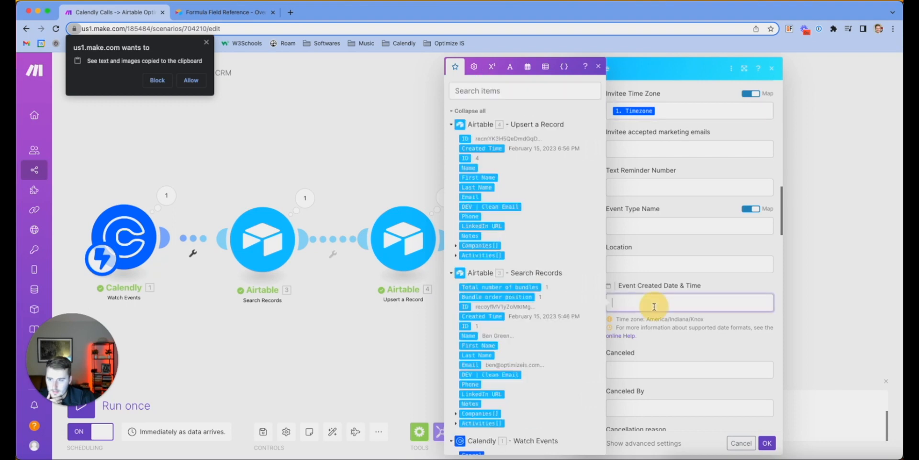
{"action": "scroll", "coordinate": [511, 372], "scroll_direction": "down", "scroll_amount": 7}
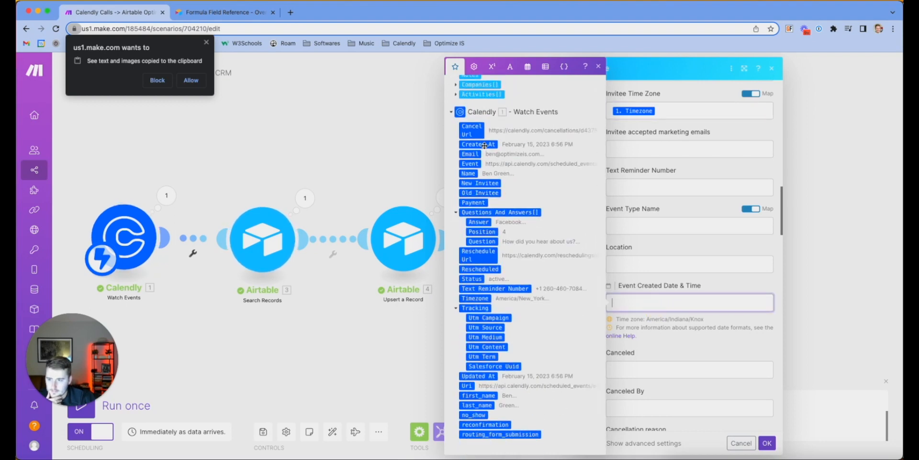
{"action": "left_click", "coordinate": [484, 144]}
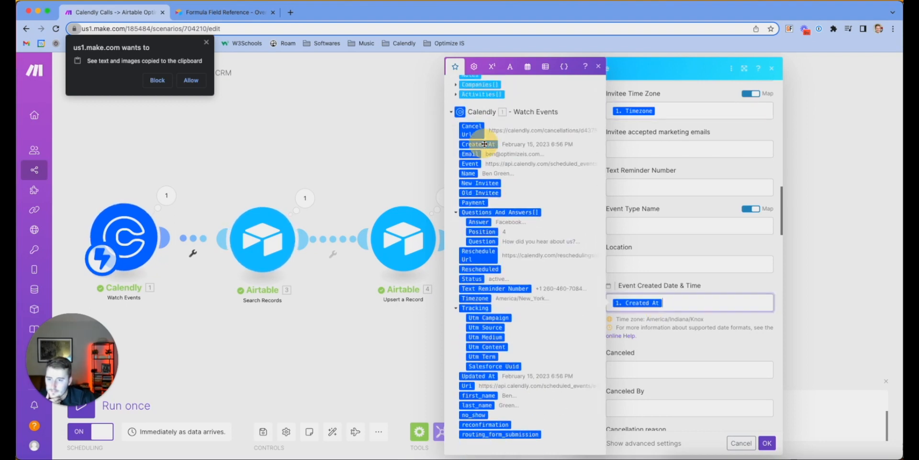
Review the remaining form fields, then bring up the Airtable Activities table
{"action": "left_click", "coordinate": [680, 266]}
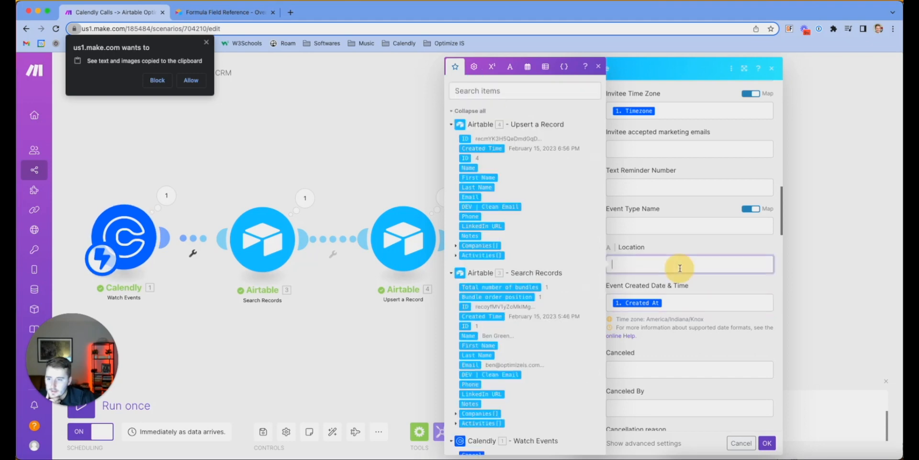
{"action": "scroll", "coordinate": [527, 330], "scroll_direction": "down", "scroll_amount": 7}
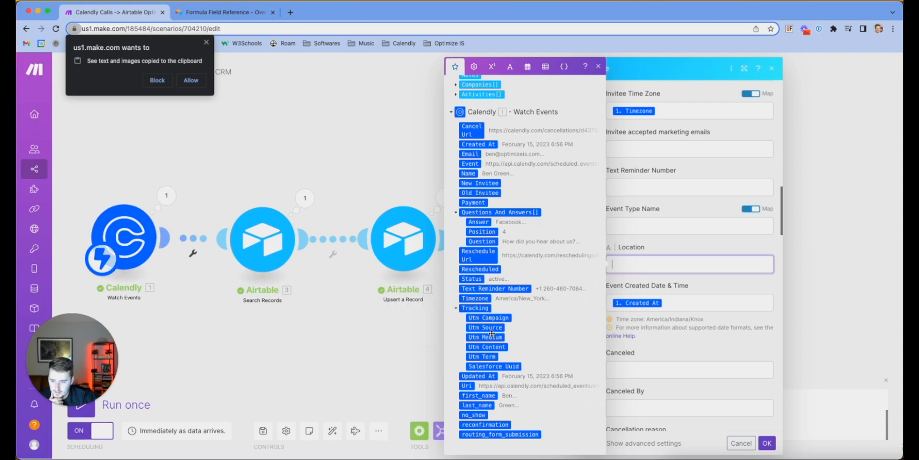
{"action": "scroll", "coordinate": [503, 385], "scroll_direction": "up", "scroll_amount": 5}
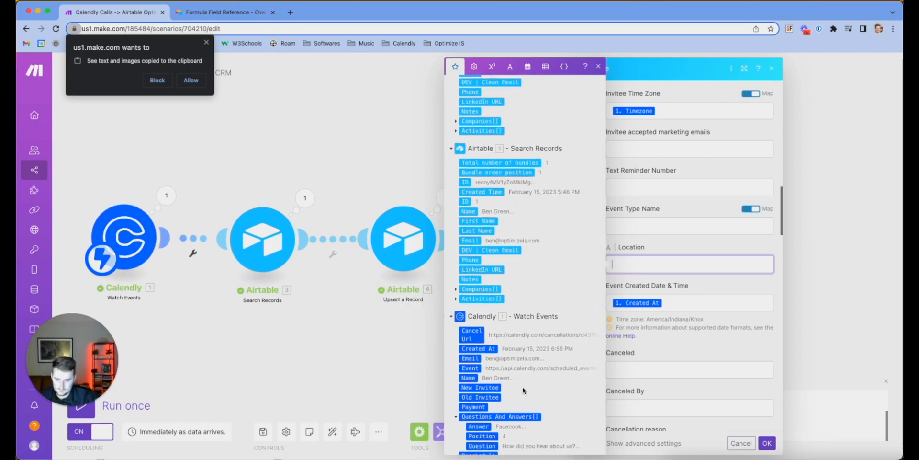
{"action": "scroll", "coordinate": [522, 391], "scroll_direction": "down", "scroll_amount": 3}
{"action": "scroll", "coordinate": [691, 369], "scroll_direction": "down", "scroll_amount": 5}
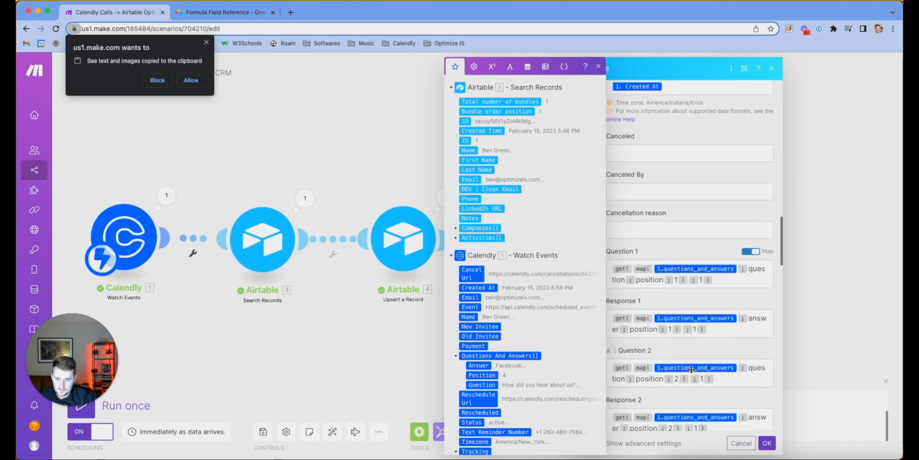
{"action": "scroll", "coordinate": [691, 369], "scroll_direction": "down", "scroll_amount": 15}
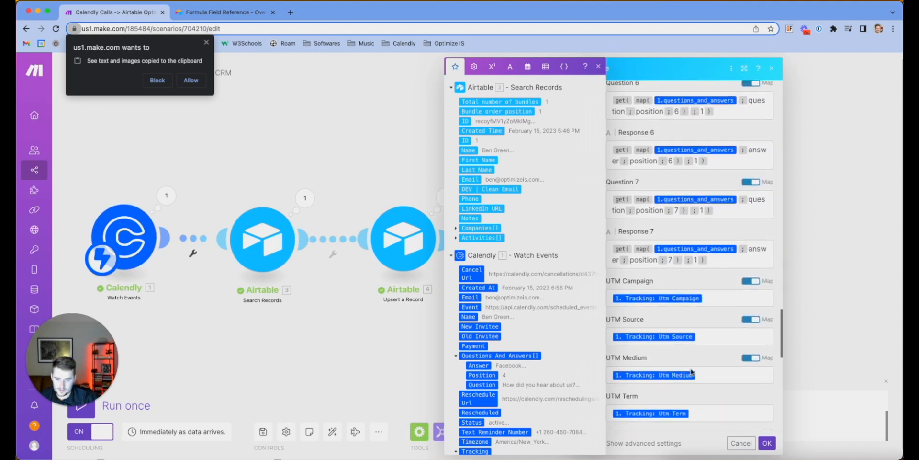
{"action": "scroll", "coordinate": [691, 372], "scroll_direction": "down", "scroll_amount": 15}
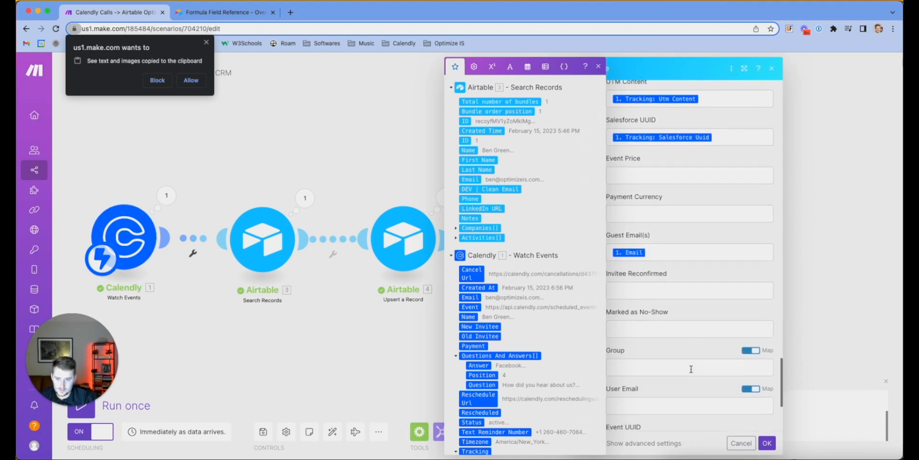
{"action": "scroll", "coordinate": [691, 369], "scroll_direction": "down", "scroll_amount": 4}
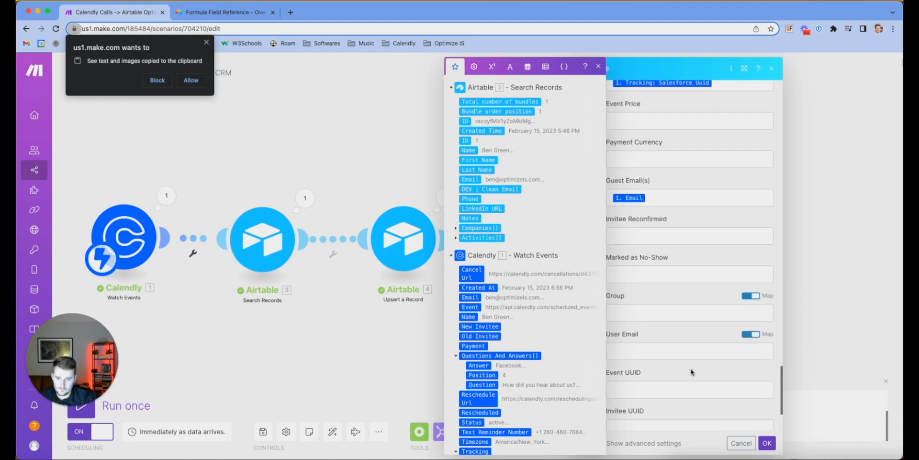
{"action": "scroll", "coordinate": [691, 372], "scroll_direction": "up", "scroll_amount": 20}
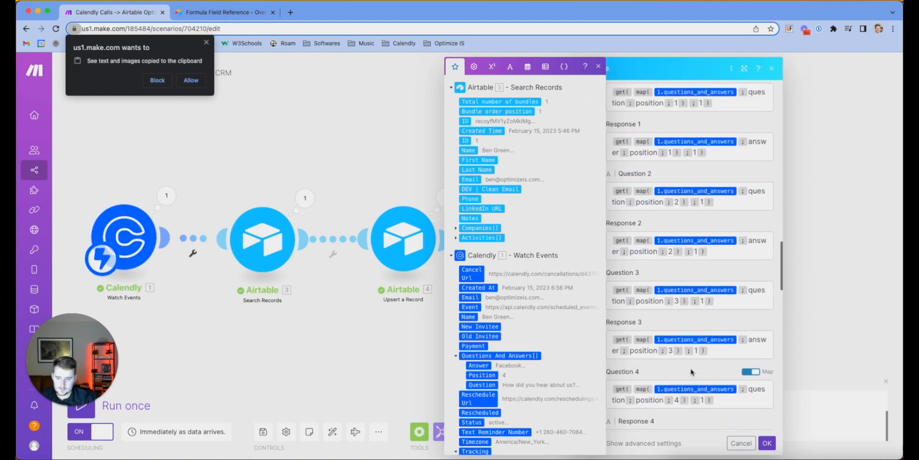
{"action": "scroll", "coordinate": [497, 287], "scroll_direction": "down", "scroll_amount": 4}
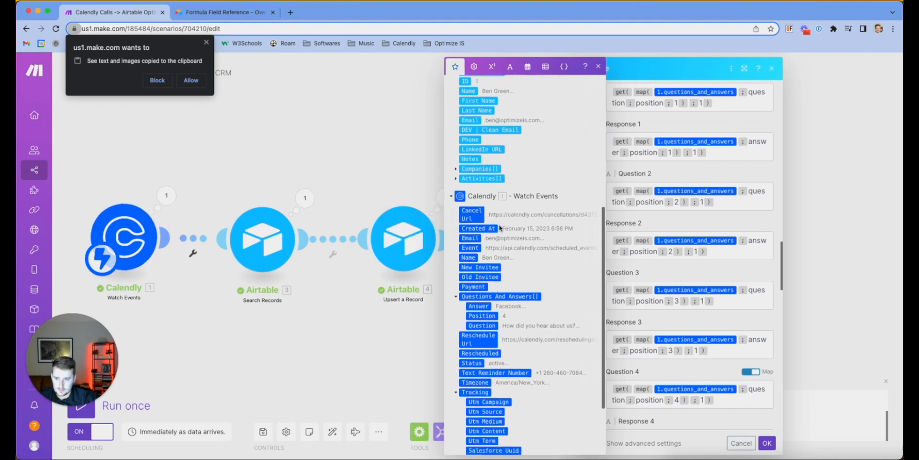
{"action": "scroll", "coordinate": [508, 268], "scroll_direction": "down", "scroll_amount": 3}
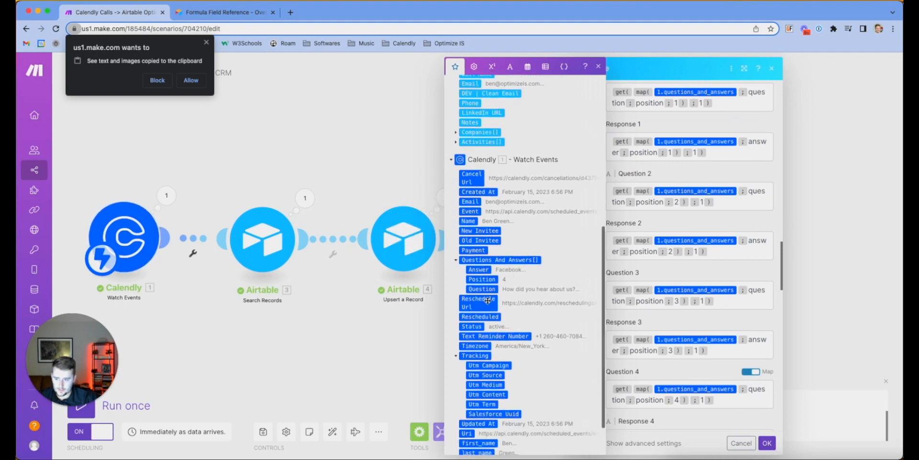
{"action": "scroll", "coordinate": [689, 267], "scroll_direction": "up", "scroll_amount": 10}
{"action": "scroll", "coordinate": [689, 267], "scroll_direction": "up", "scroll_amount": 3}
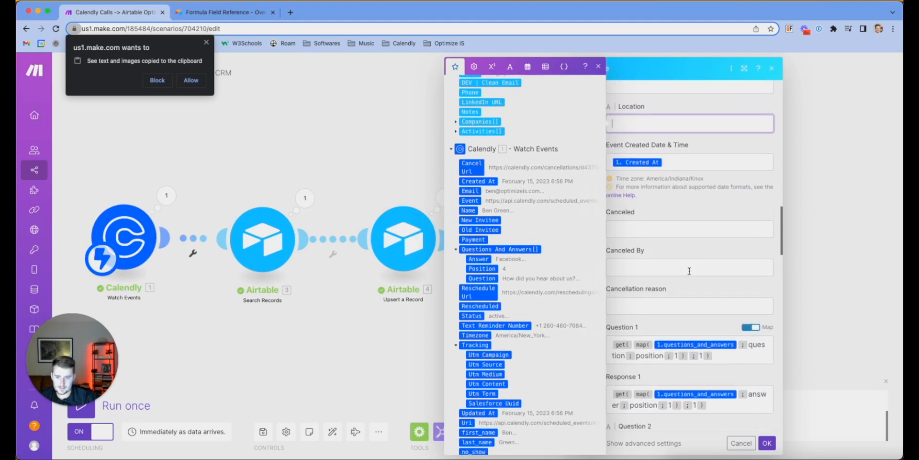
{"action": "scroll", "coordinate": [689, 270], "scroll_direction": "up", "scroll_amount": 12}
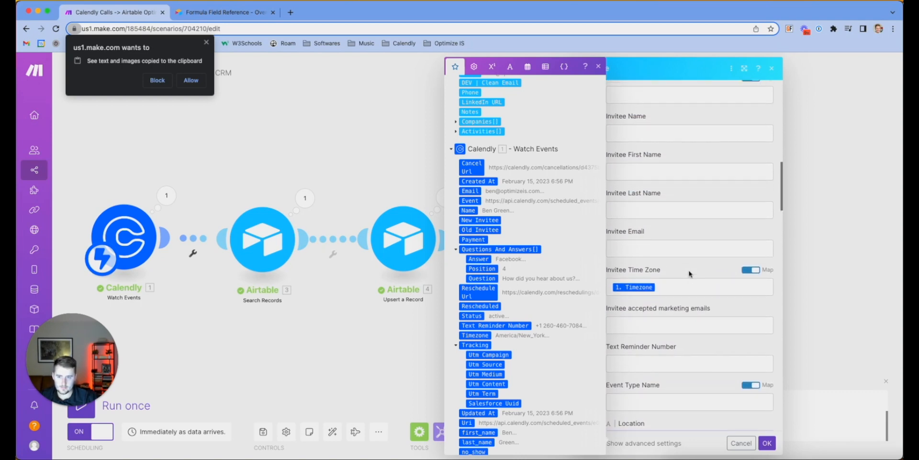
{"action": "scroll", "coordinate": [690, 272], "scroll_direction": "up", "scroll_amount": 12}
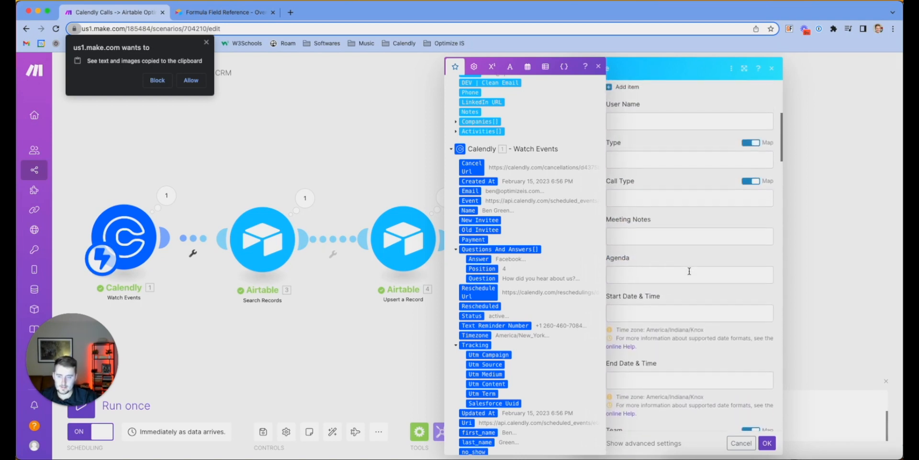
{"action": "scroll", "coordinate": [690, 271], "scroll_direction": "up", "scroll_amount": 6}
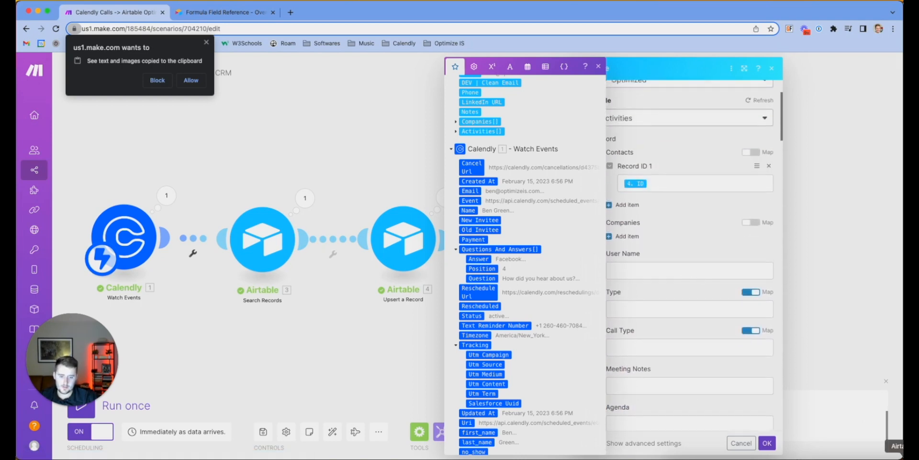
{"action": "left_click", "coordinate": [902, 458]}
{"action": "scroll", "coordinate": [263, 133], "scroll_direction": "left", "scroll_amount": 20}
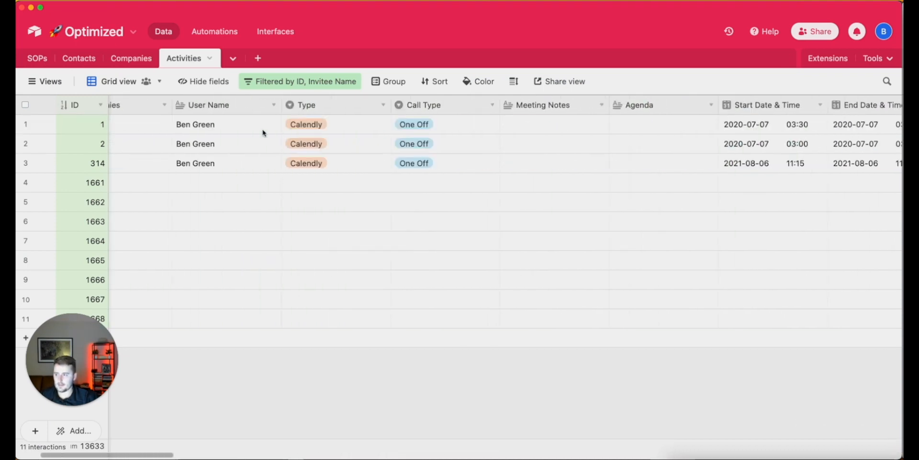
Add a Cancel URL field of type URL to the right of Companies
{"action": "scroll", "coordinate": [265, 127], "scroll_direction": "left", "scroll_amount": 5}
{"action": "right_click", "coordinate": [268, 106]}
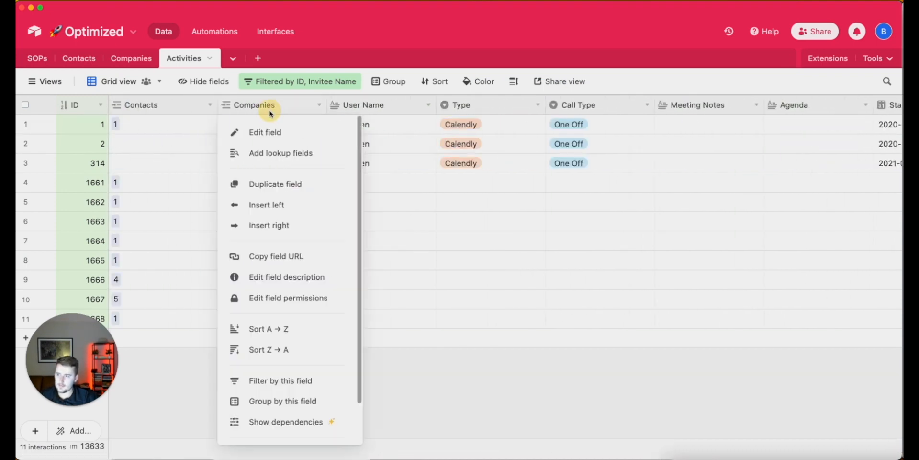
{"action": "left_click", "coordinate": [290, 222]}
{"action": "key", "text": "Tab"}
{"action": "type", "text": "u"}
{"action": "key", "text": "Return"}
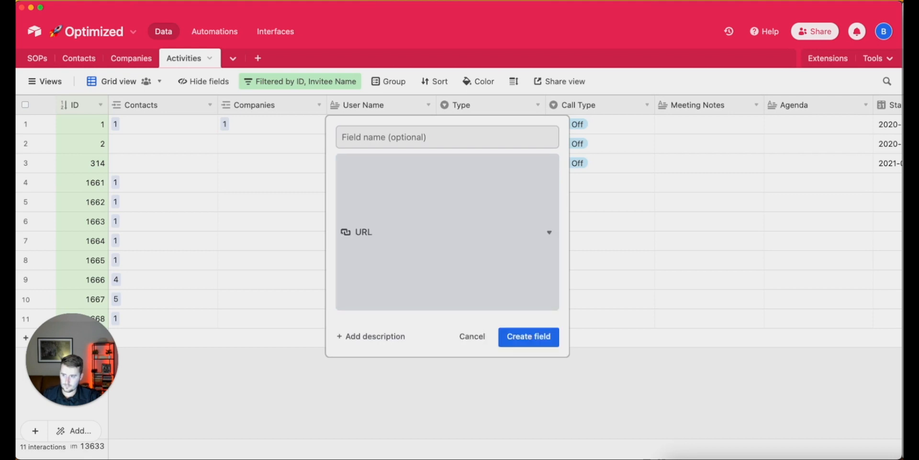
{"action": "left_click", "coordinate": [384, 130]}
{"action": "type", "text": "Cancel URL"}
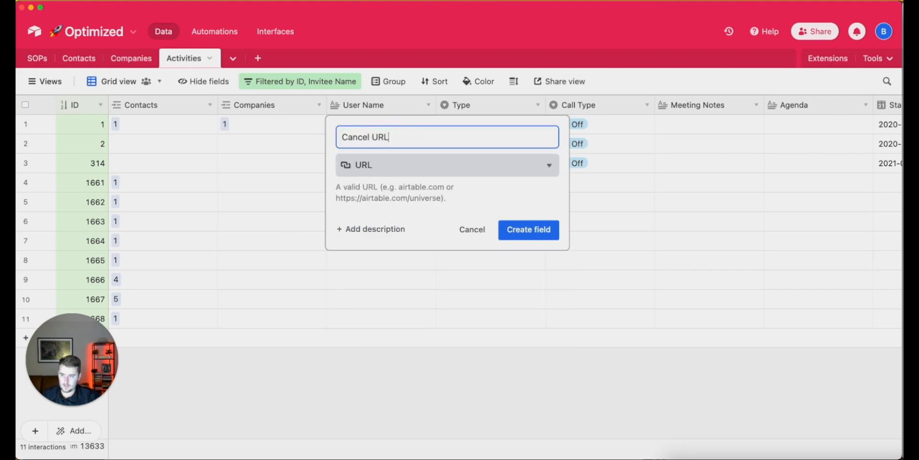
{"action": "key", "text": "Return"}
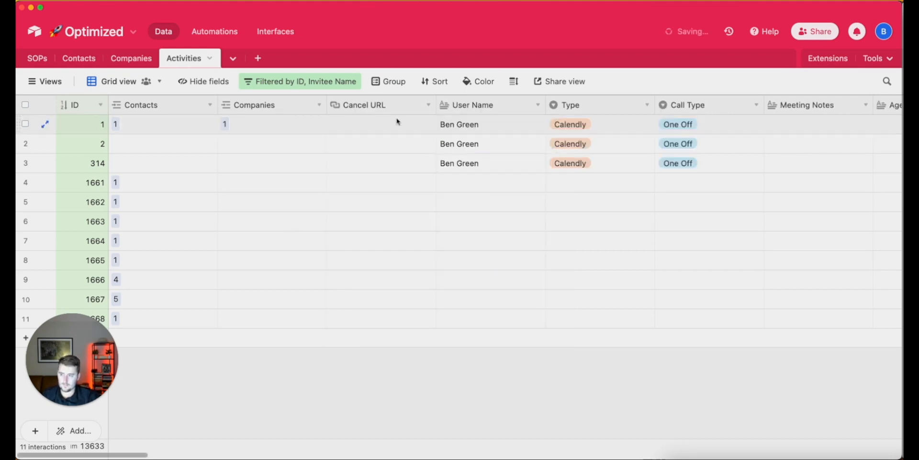
Duplicate Cancel URL as a Reschedule URL field, then return to the Make scenario window
{"action": "right_click", "coordinate": [389, 102]}
{"action": "left_click", "coordinate": [425, 157]}
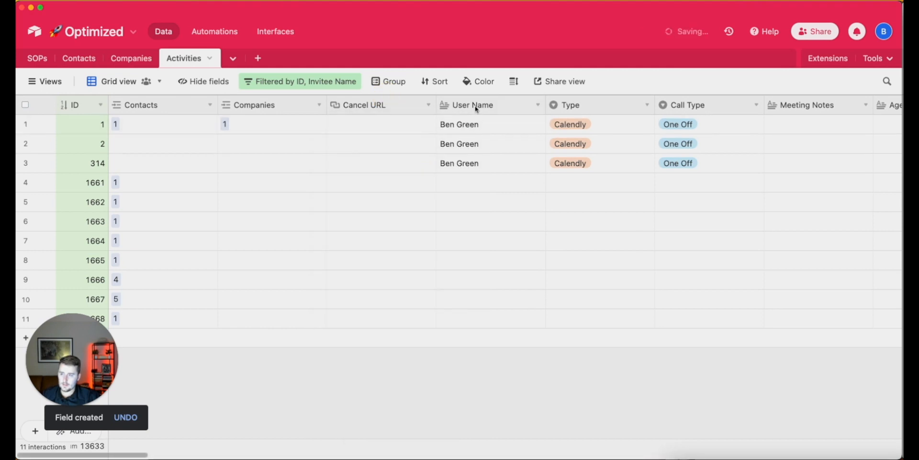
{"action": "type", "text": "Reschedule URL"}
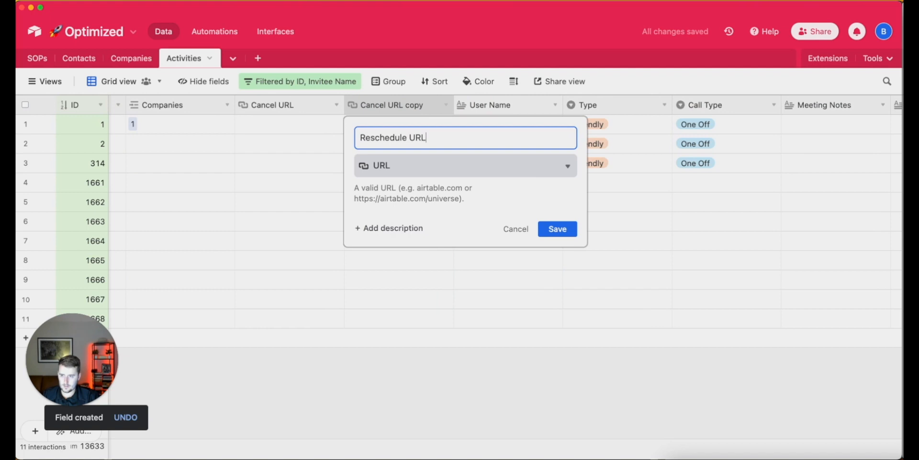
{"action": "key", "text": "Return"}
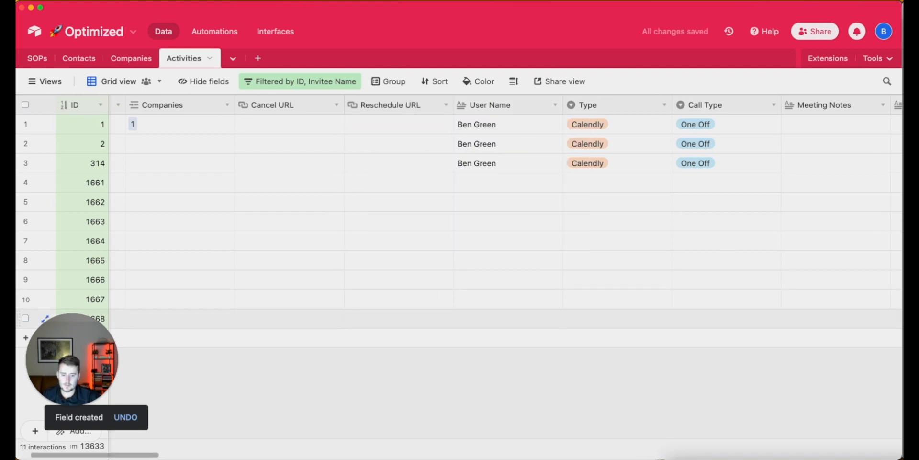
{"action": "right_click", "coordinate": [858, 459]}
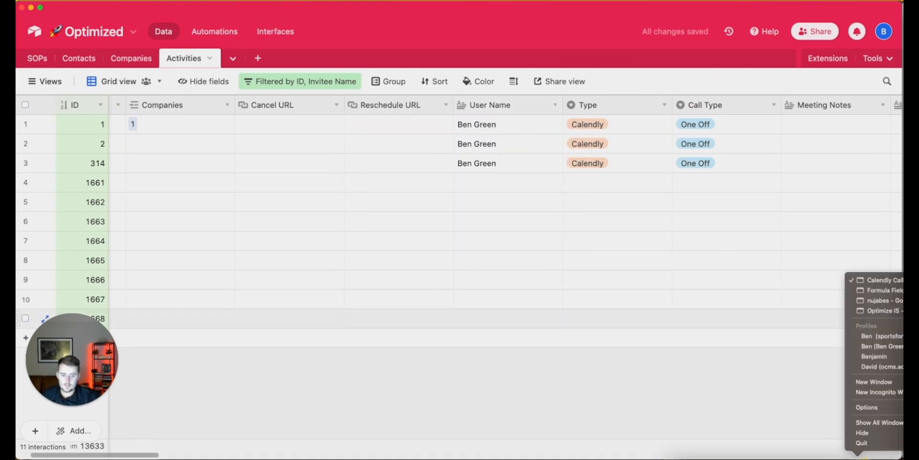
{"action": "left_click", "coordinate": [874, 280]}
Confirm the Create a Record module settings and save the scenario
{"action": "left_click", "coordinate": [686, 259]}
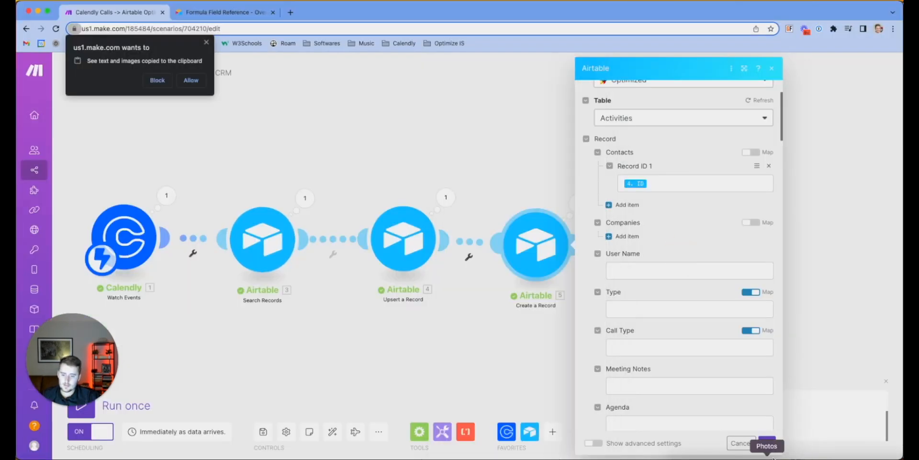
{"action": "left_click", "coordinate": [767, 443]}
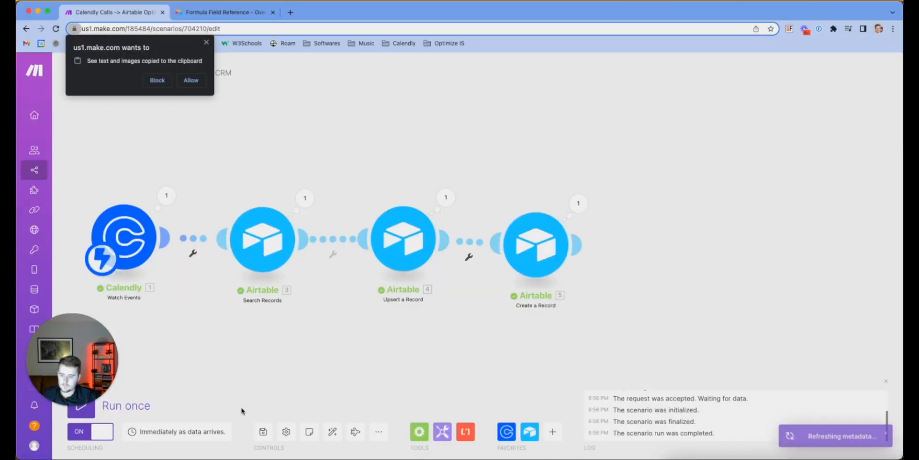
{"action": "left_click", "coordinate": [263, 430]}
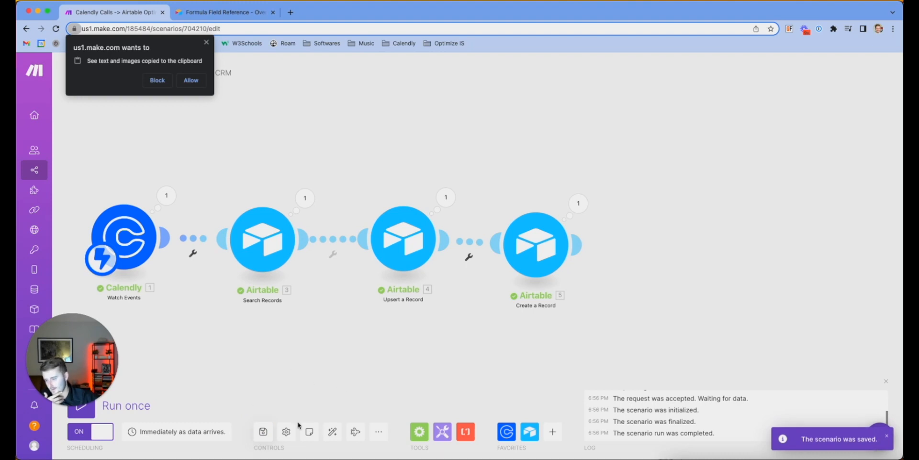
{"action": "left_click", "coordinate": [263, 431]}
{"action": "left_click", "coordinate": [263, 432]}
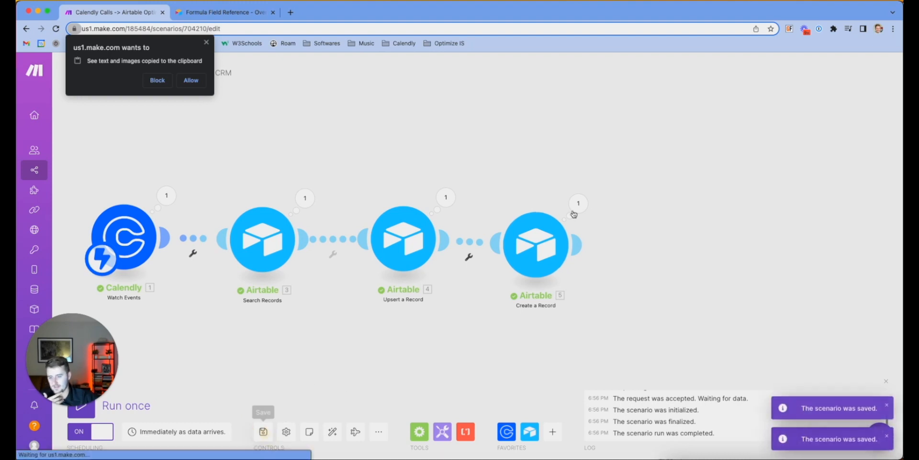
Reopen Create a Record and show the mappable values for Start Date & Time
{"action": "left_click", "coordinate": [528, 250]}
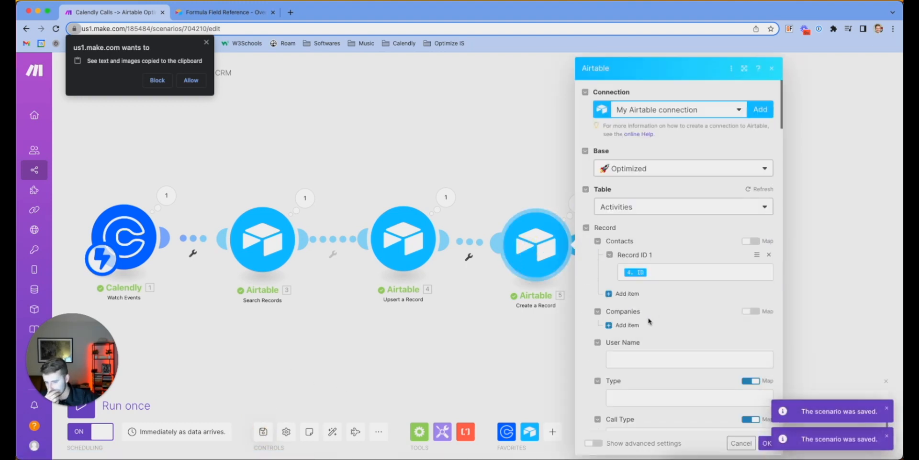
{"action": "scroll", "coordinate": [649, 318], "scroll_direction": "down", "scroll_amount": 6}
{"action": "scroll", "coordinate": [649, 319], "scroll_direction": "down", "scroll_amount": 3}
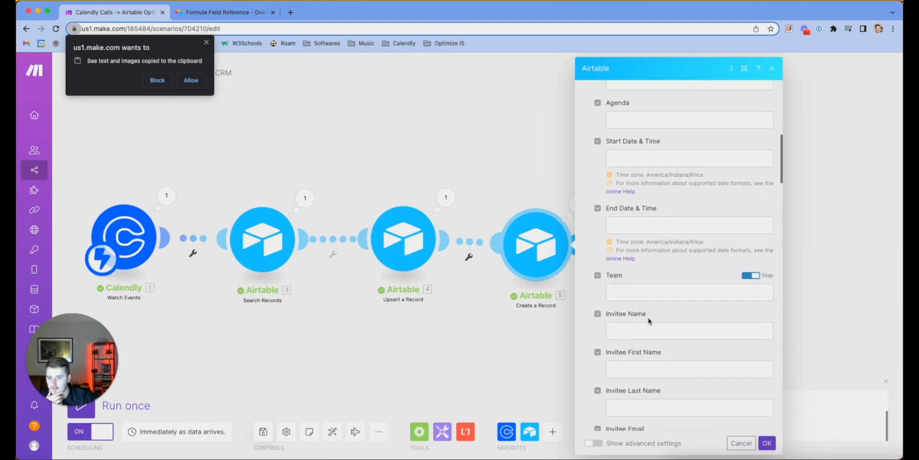
{"action": "scroll", "coordinate": [648, 236], "scroll_direction": "down", "scroll_amount": 15}
{"action": "scroll", "coordinate": [649, 234], "scroll_direction": "up", "scroll_amount": 10}
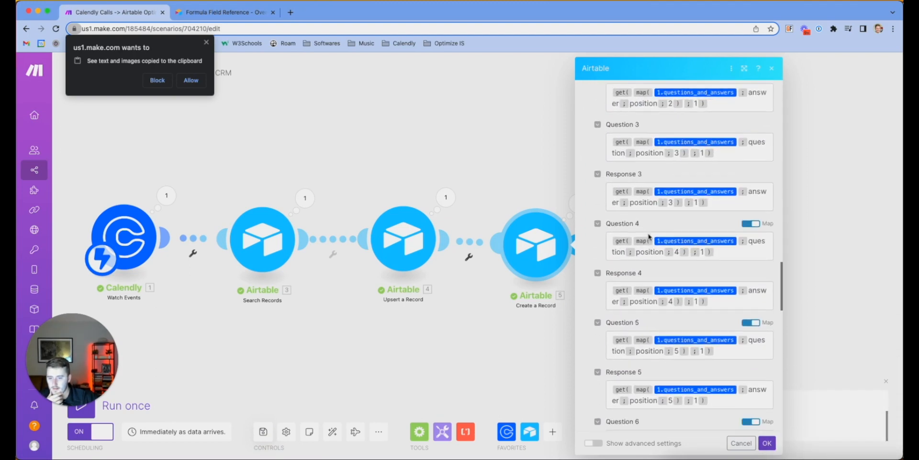
{"action": "scroll", "coordinate": [648, 234], "scroll_direction": "up", "scroll_amount": 4}
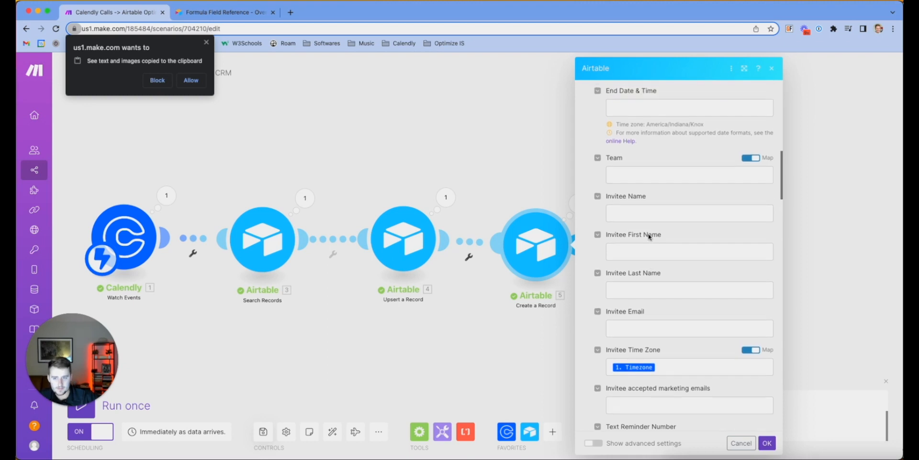
{"action": "scroll", "coordinate": [649, 237], "scroll_direction": "down", "scroll_amount": 6}
{"action": "scroll", "coordinate": [648, 236], "scroll_direction": "up", "scroll_amount": 9}
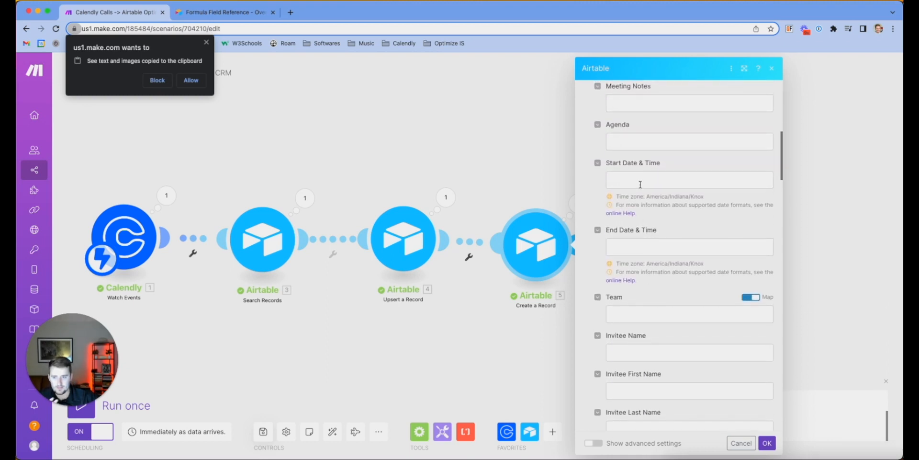
{"action": "left_click", "coordinate": [640, 184]}
{"action": "scroll", "coordinate": [567, 253], "scroll_direction": "down", "scroll_amount": 10}
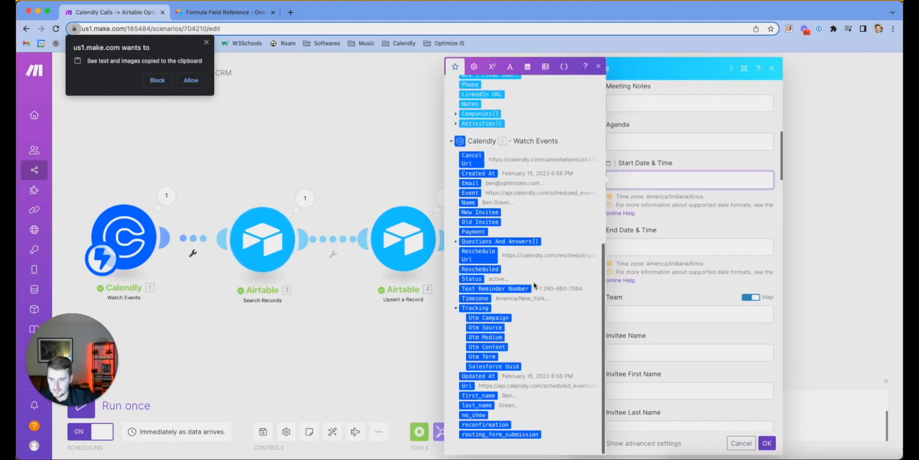
Browse the Calendly Tracking and Questions And Answers items in the mapping panel, then close it
{"action": "left_click", "coordinate": [456, 310]}
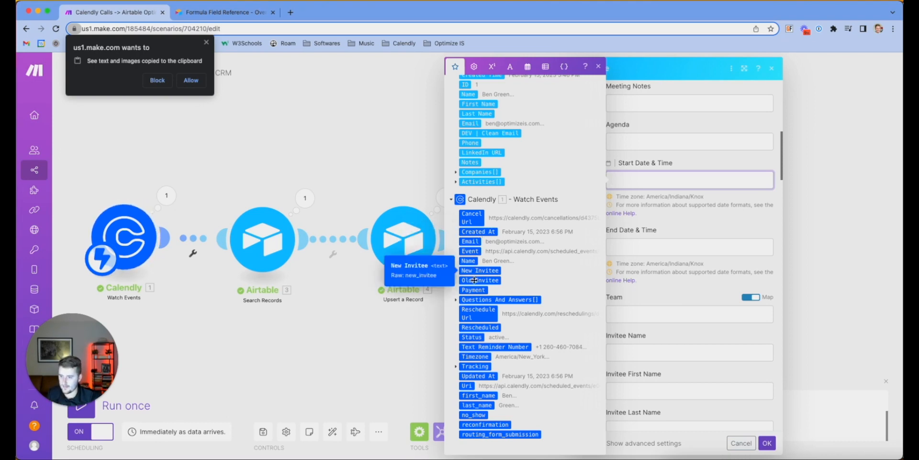
{"action": "left_click", "coordinate": [455, 300]}
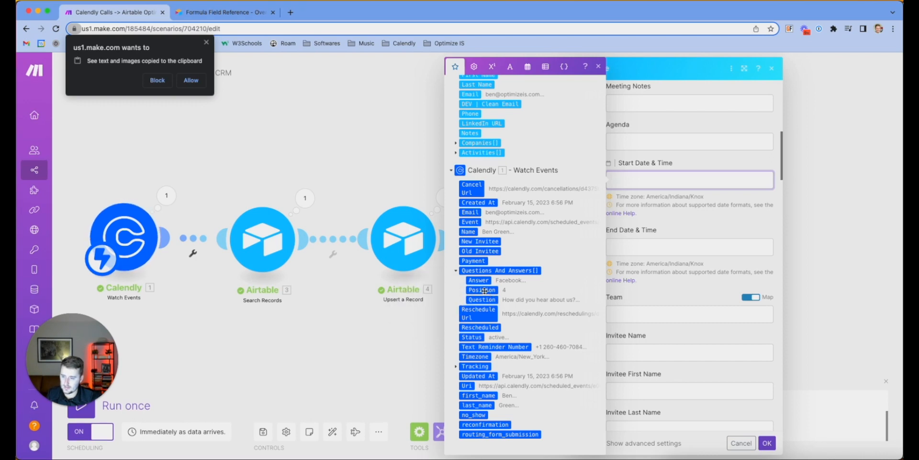
{"action": "left_click", "coordinate": [456, 367]}
{"action": "scroll", "coordinate": [479, 376], "scroll_direction": "down", "scroll_amount": 2}
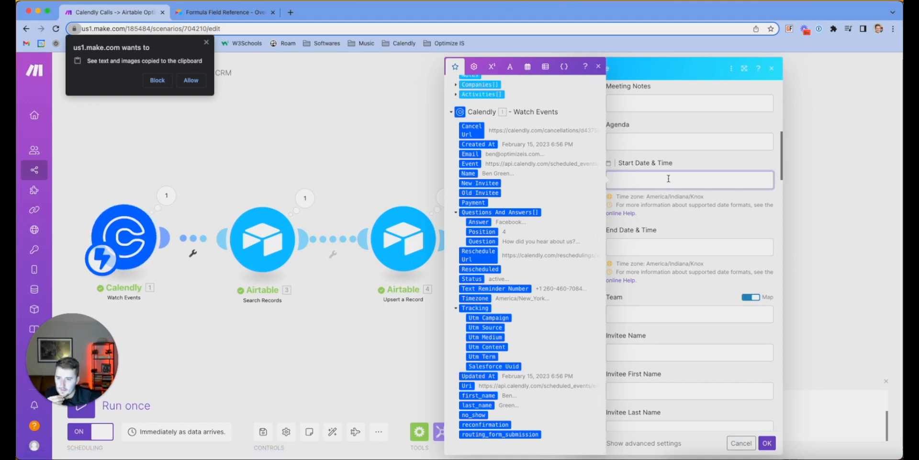
{"action": "scroll", "coordinate": [669, 178], "scroll_direction": "up", "scroll_amount": 3}
{"action": "scroll", "coordinate": [667, 180], "scroll_direction": "down", "scroll_amount": 4}
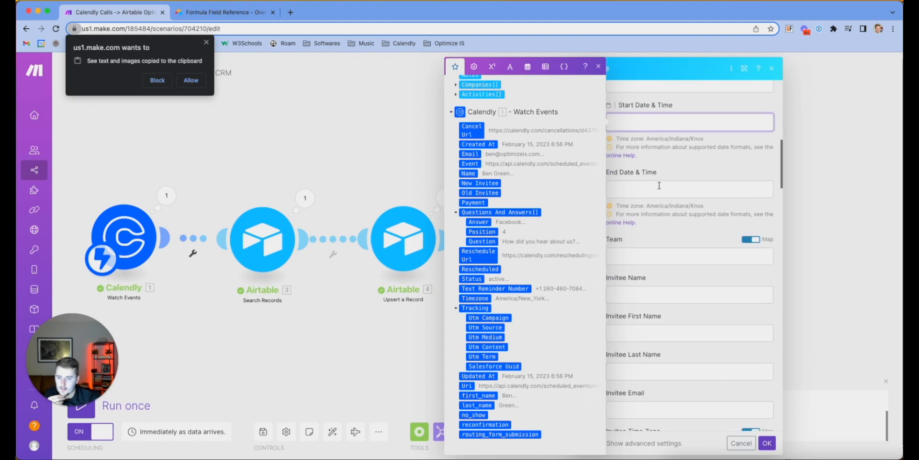
{"action": "scroll", "coordinate": [659, 186], "scroll_direction": "down", "scroll_amount": 8}
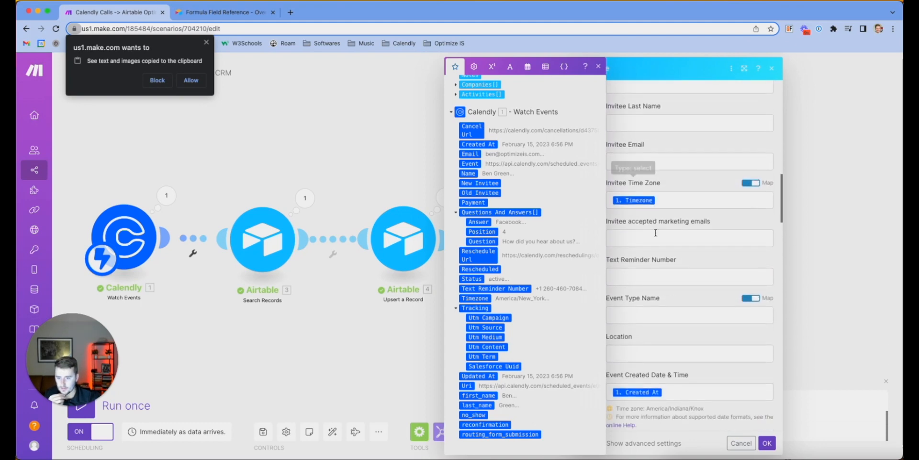
{"action": "scroll", "coordinate": [656, 233], "scroll_direction": "down", "scroll_amount": 15}
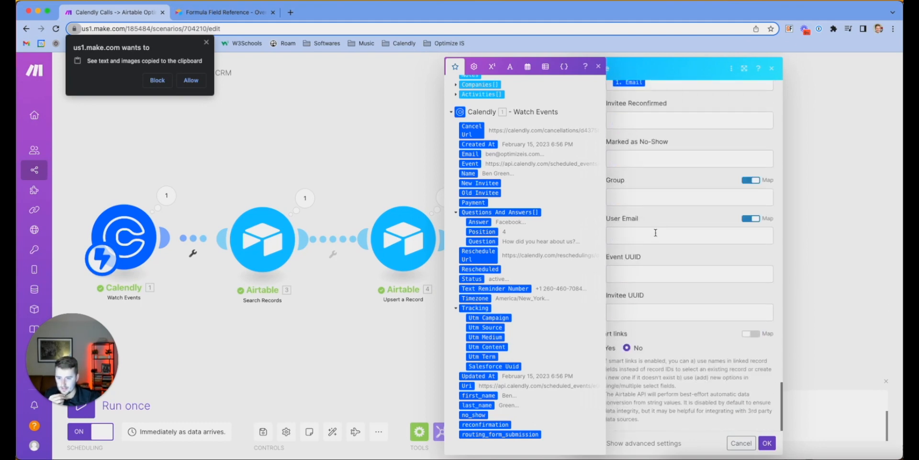
{"action": "scroll", "coordinate": [653, 344], "scroll_direction": "up", "scroll_amount": 20}
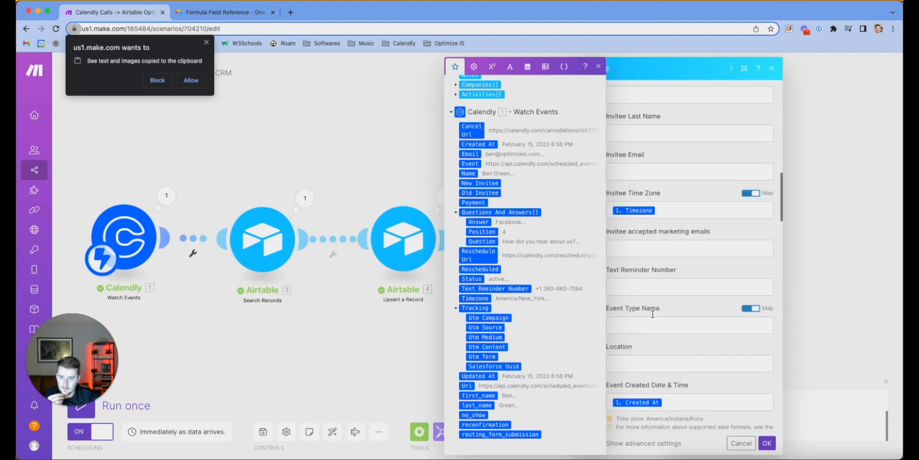
{"action": "left_click", "coordinate": [704, 190]}
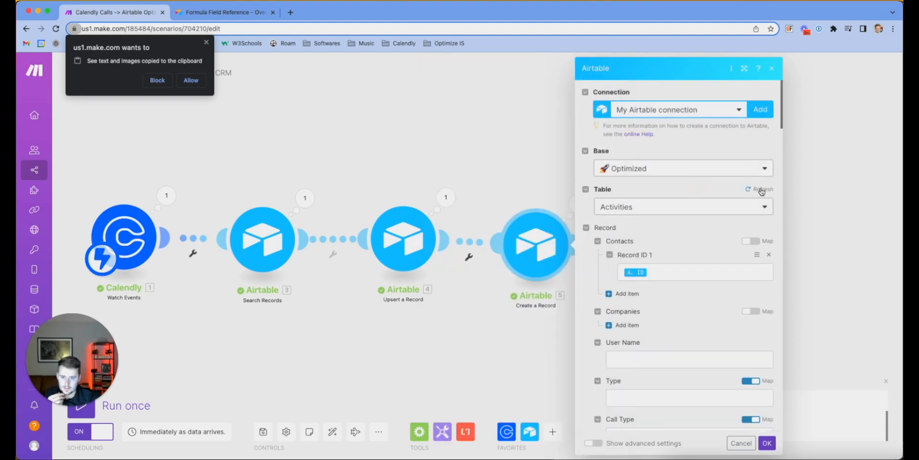
Refresh the Activities table fields and map Calendly's Cancel Url into Cancel URL
{"action": "left_click", "coordinate": [757, 190]}
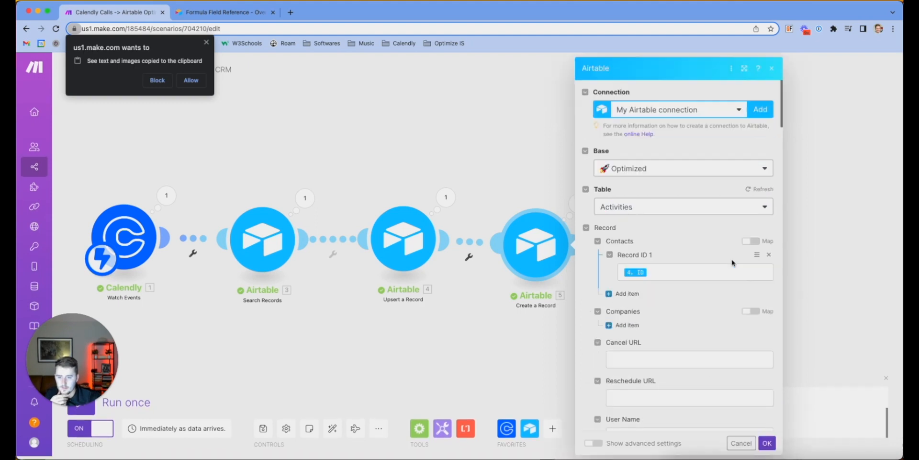
{"action": "left_click", "coordinate": [665, 357]}
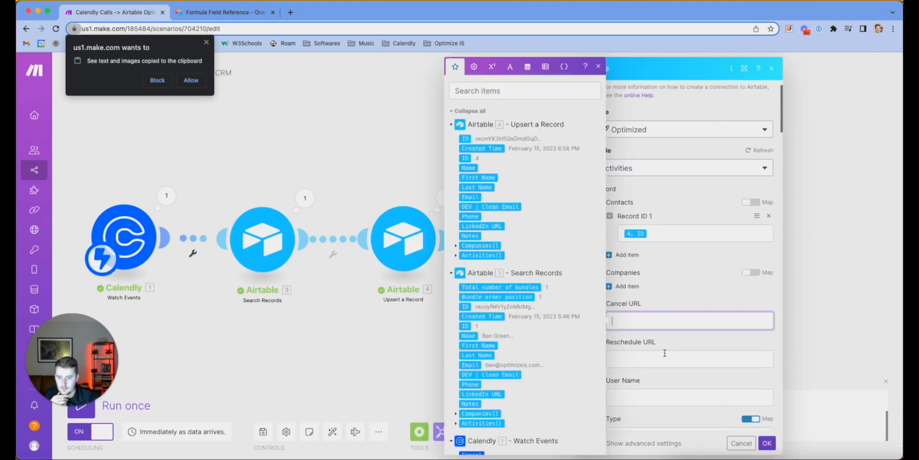
{"action": "scroll", "coordinate": [479, 363], "scroll_direction": "down", "scroll_amount": 5}
{"action": "left_click", "coordinate": [475, 362]}
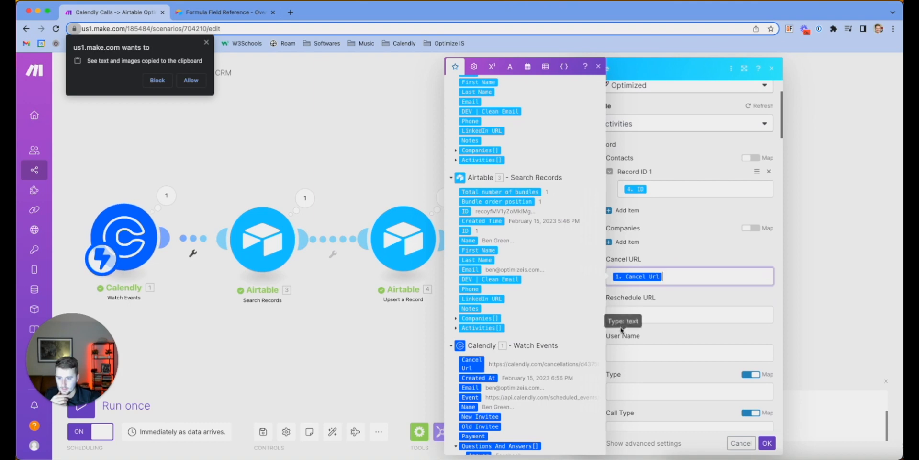
Map Calendly's Reschedule Url into Reschedule URL and save the Create a Record settings
{"action": "left_click", "coordinate": [612, 320]}
{"action": "scroll", "coordinate": [528, 388], "scroll_direction": "down", "scroll_amount": 8}
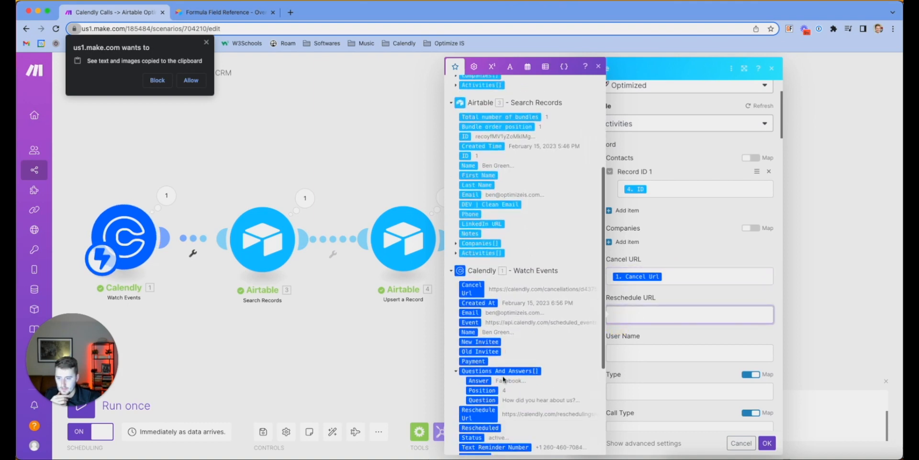
{"action": "left_click", "coordinate": [484, 352]}
{"action": "scroll", "coordinate": [564, 365], "scroll_direction": "down", "scroll_amount": 3}
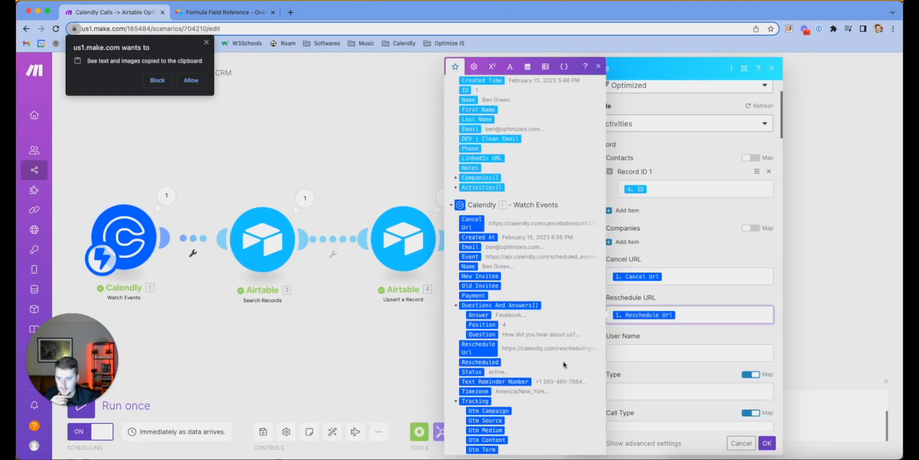
{"action": "left_click", "coordinate": [234, 336]}
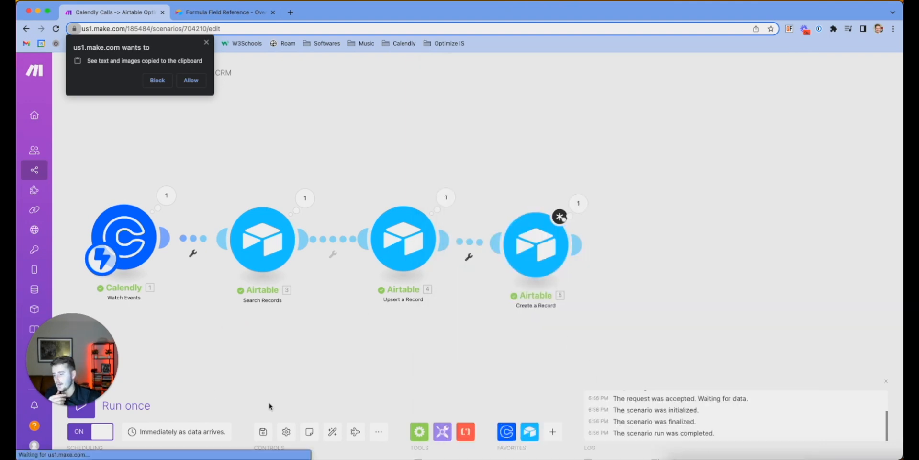
Add a Calendly Get an Event step after Watch Events, with Event mapped from the trigger
{"action": "left_click", "coordinate": [502, 434]}
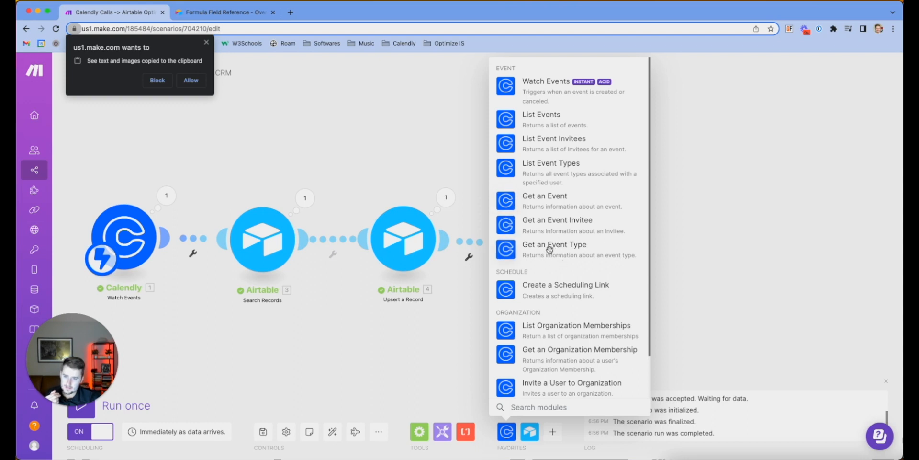
{"action": "left_click", "coordinate": [541, 198]}
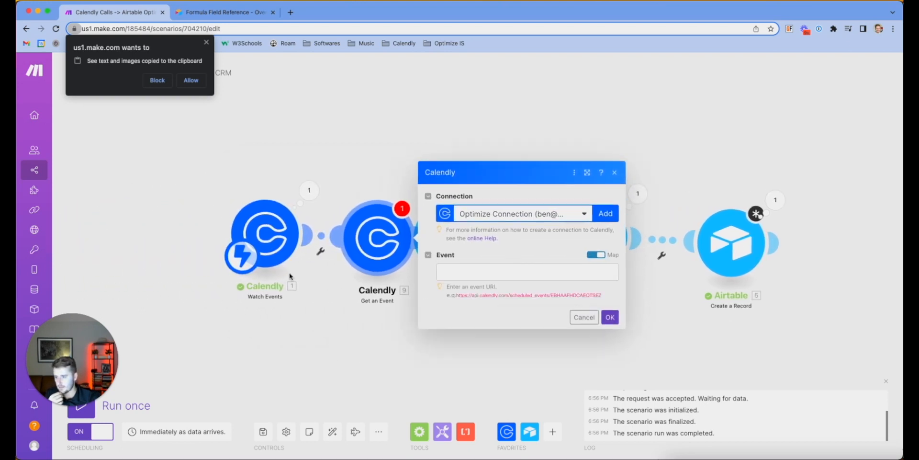
{"action": "left_click_drag", "start_coordinate": [288, 254], "coordinate": [166, 240]}
{"action": "left_click_drag", "start_coordinate": [338, 234], "coordinate": [272, 226]}
{"action": "left_click", "coordinate": [438, 255]}
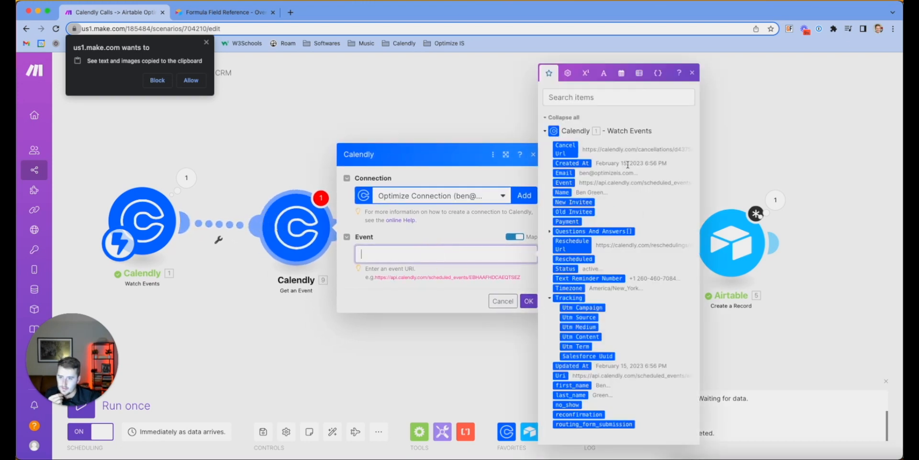
{"action": "left_click", "coordinate": [567, 183]}
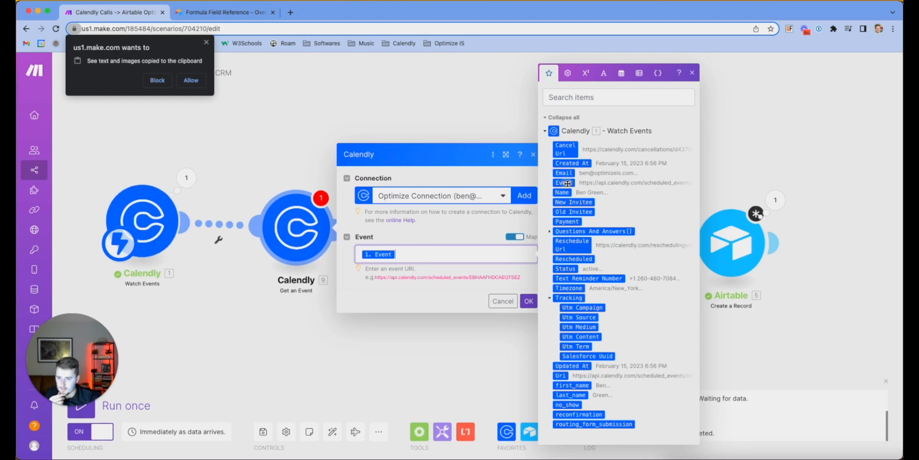
{"action": "left_click", "coordinate": [529, 301]}
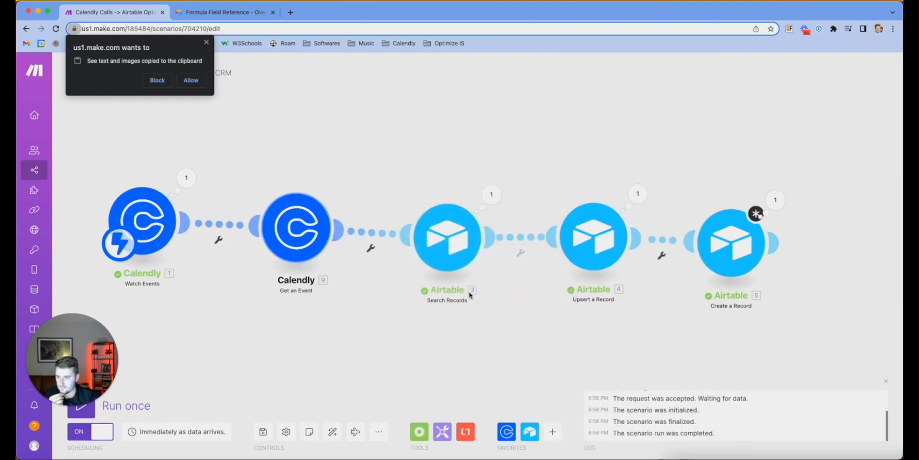
Run Get an Event alone, using the Event URL copied from the Watch Events output
{"action": "right_click", "coordinate": [310, 245]}
{"action": "left_click", "coordinate": [343, 266]}
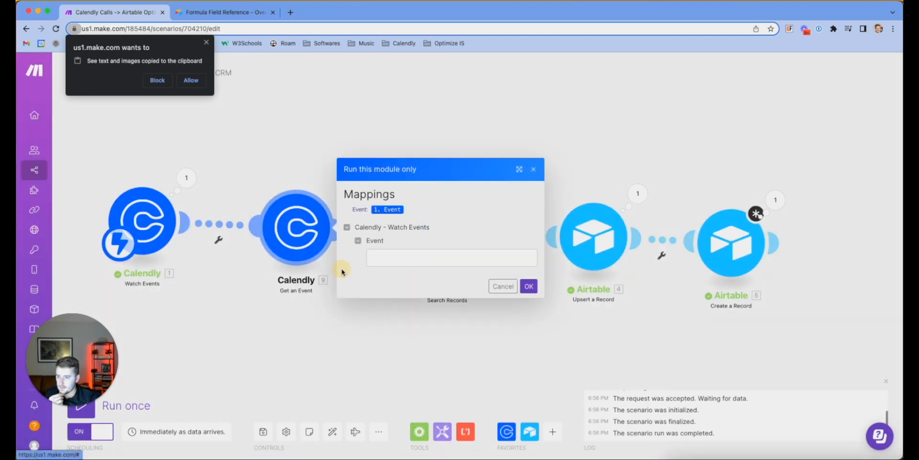
{"action": "left_click", "coordinate": [386, 257]}
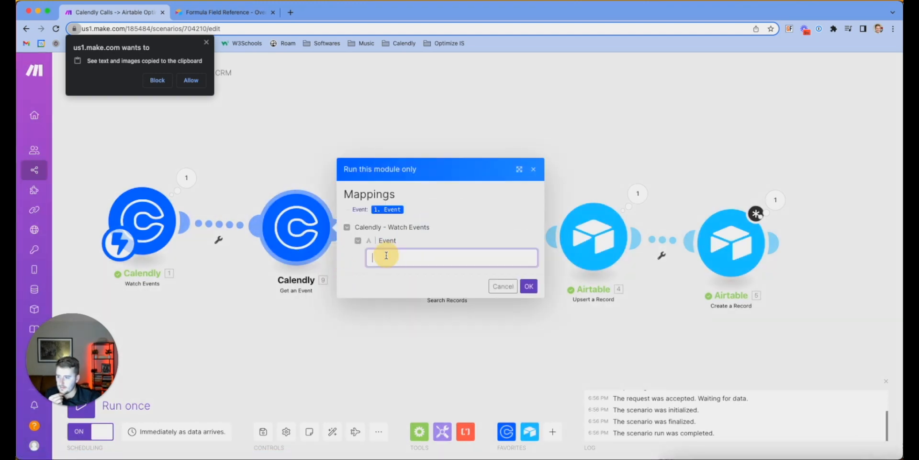
{"action": "left_click", "coordinate": [163, 219]}
{"action": "left_click", "coordinate": [228, 332]}
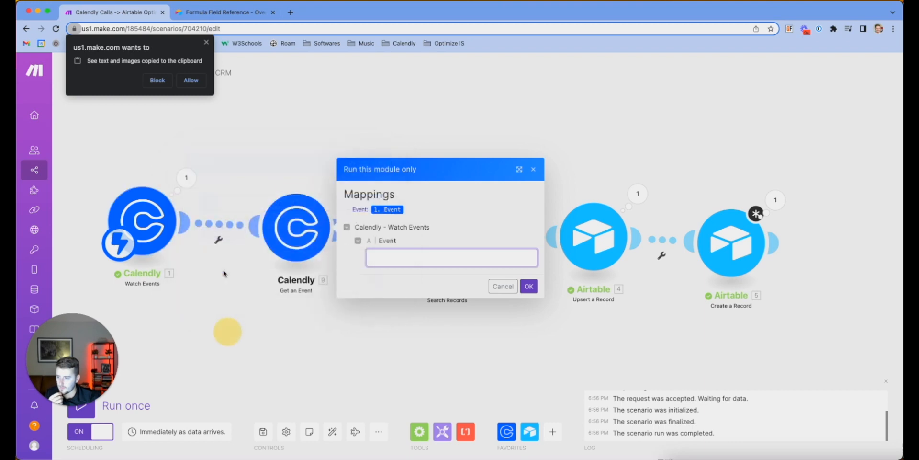
{"action": "left_click", "coordinate": [185, 178]}
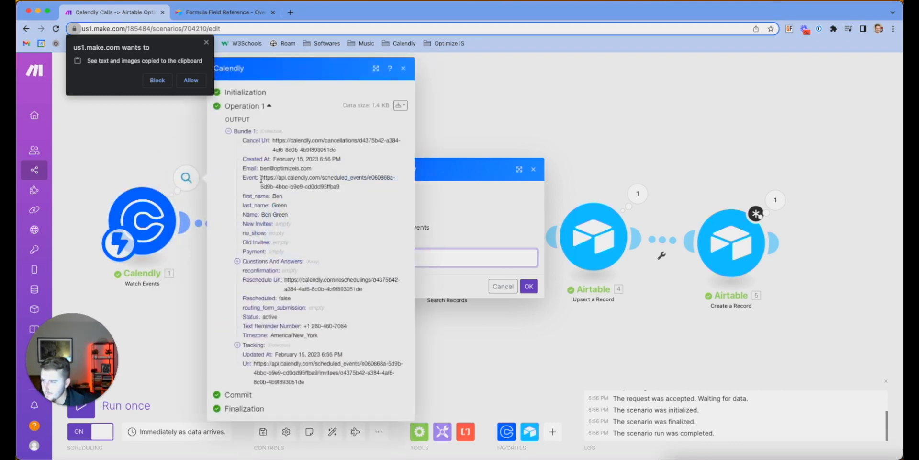
{"action": "left_click_drag", "start_coordinate": [261, 179], "coordinate": [349, 191]}
{"action": "key", "text": "super+c"}
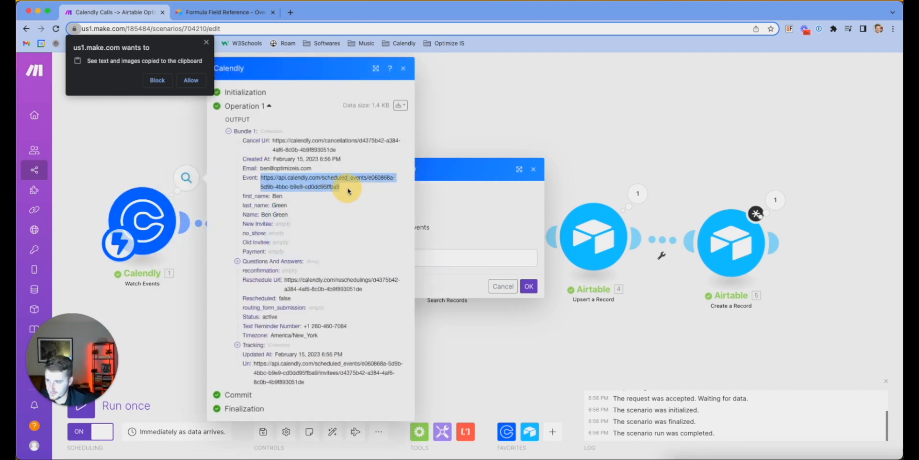
{"action": "left_click", "coordinate": [453, 249]}
{"action": "key", "text": "super+v"}
{"action": "left_click", "coordinate": [529, 286]}
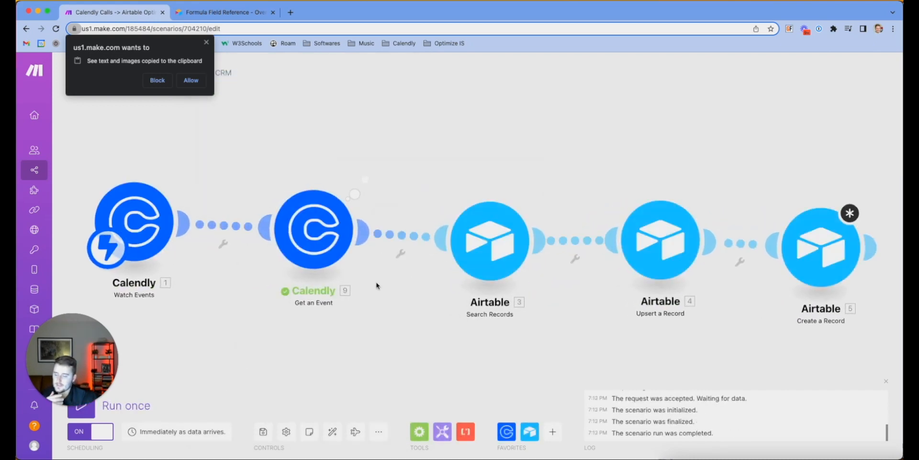
Open Get an Event's output and expand Event Guests, Location, Invitees Counter and Event Memberships
{"action": "left_click", "coordinate": [372, 177]}
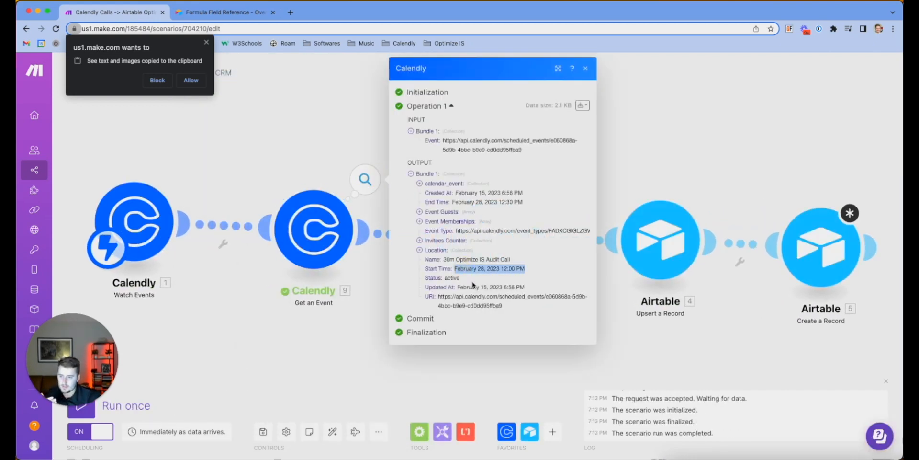
{"action": "left_click", "coordinate": [472, 200]}
{"action": "left_click", "coordinate": [420, 212]}
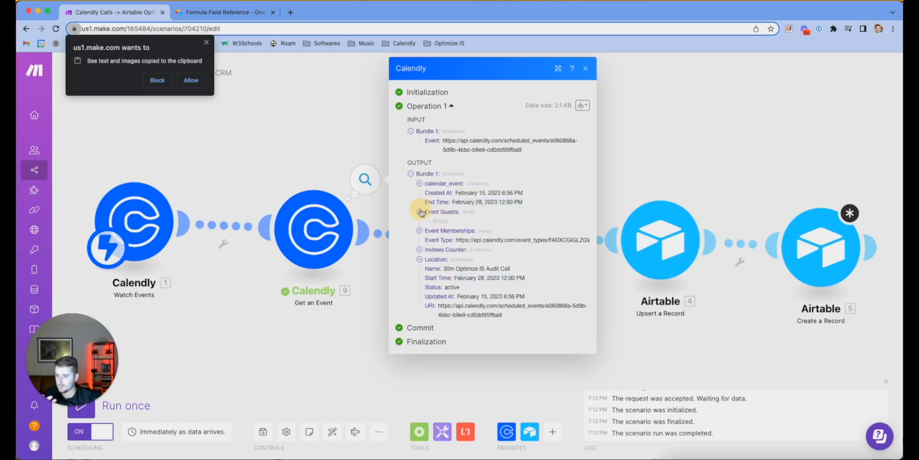
{"action": "left_click", "coordinate": [420, 259]}
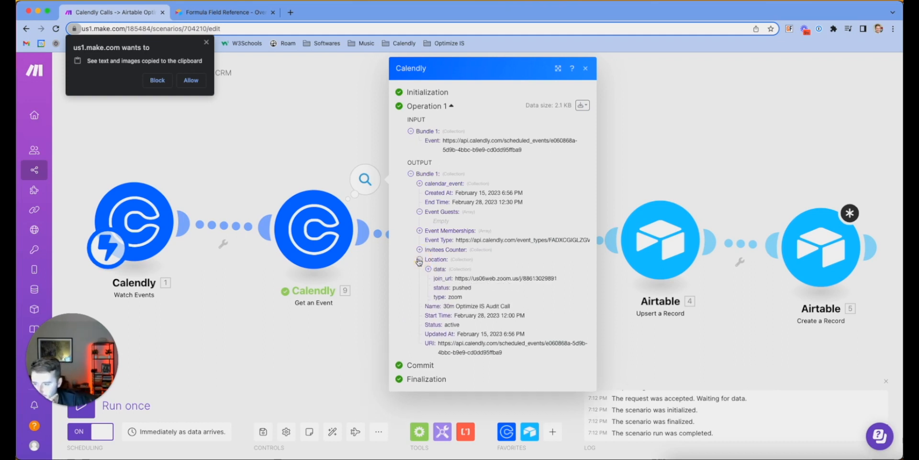
{"action": "left_click", "coordinate": [420, 249]}
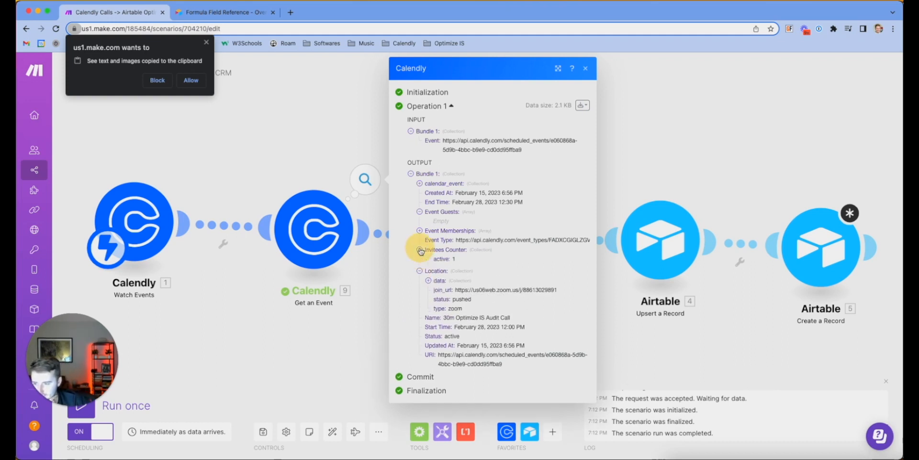
{"action": "left_click", "coordinate": [420, 231]}
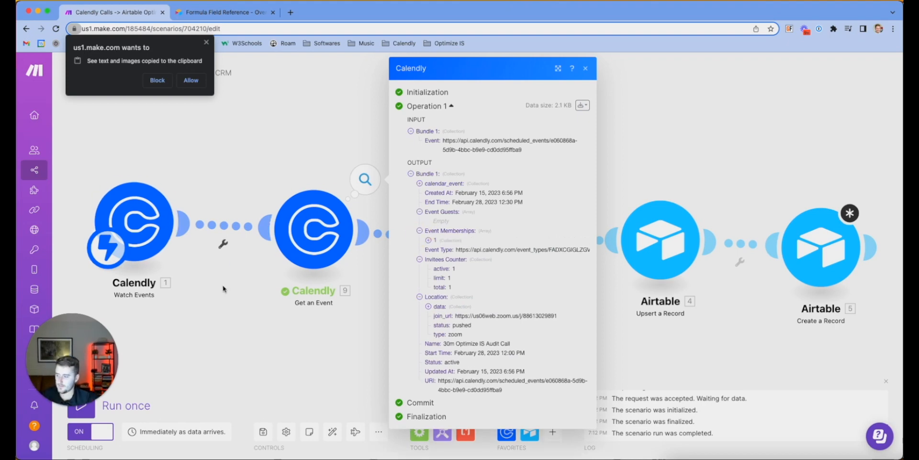
{"action": "left_click", "coordinate": [63, 405]}
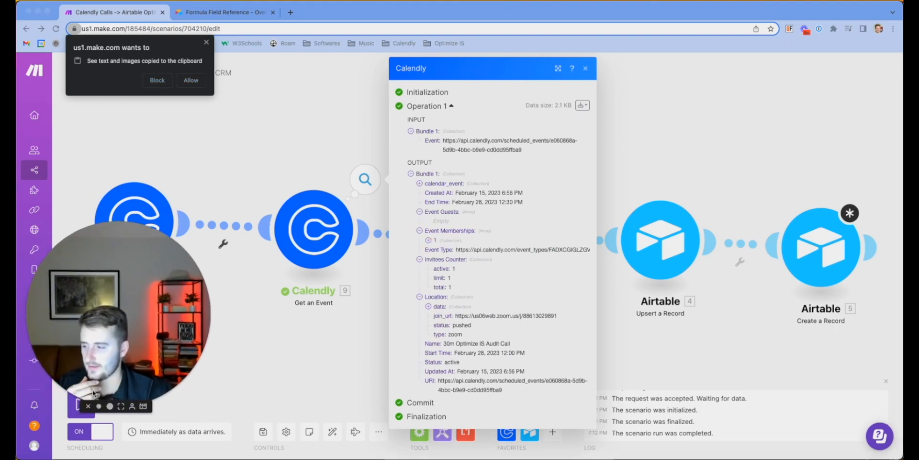
{"action": "left_click", "coordinate": [114, 359]}
{"action": "left_click_drag", "start_coordinate": [114, 359], "coordinate": [115, 403]}
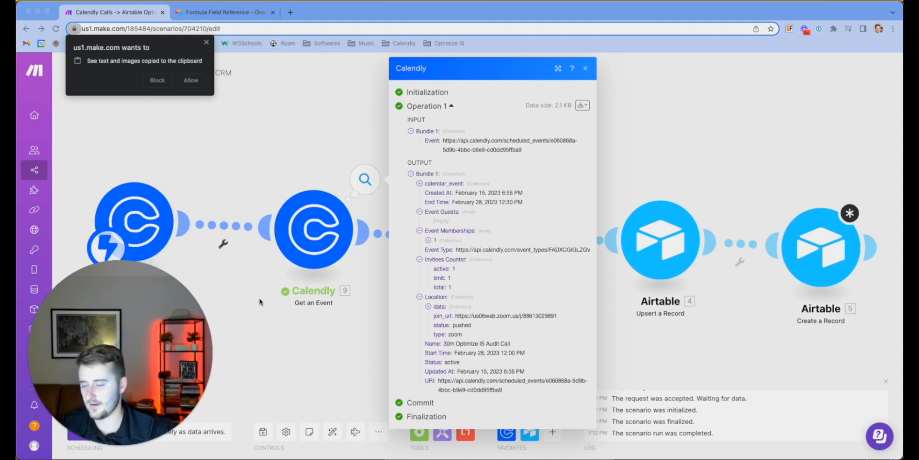
{"action": "scroll", "coordinate": [295, 352], "scroll_direction": "down", "scroll_amount": 3}
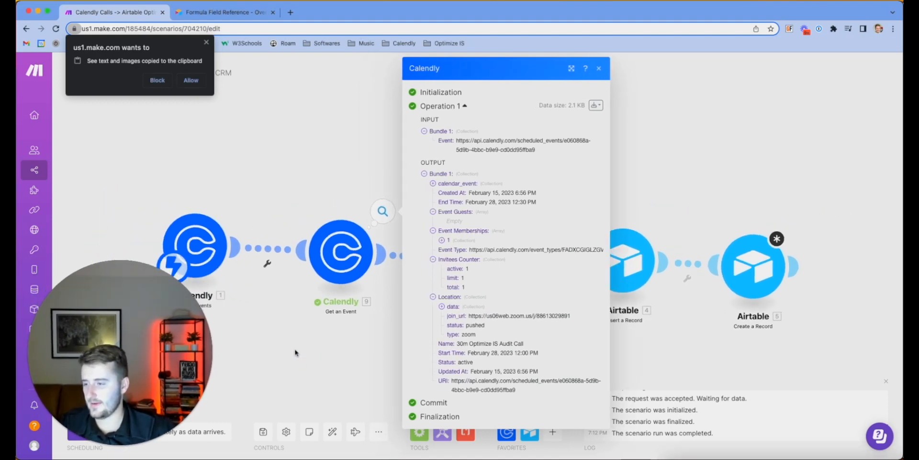
{"action": "left_click_drag", "start_coordinate": [288, 344], "coordinate": [301, 312]}
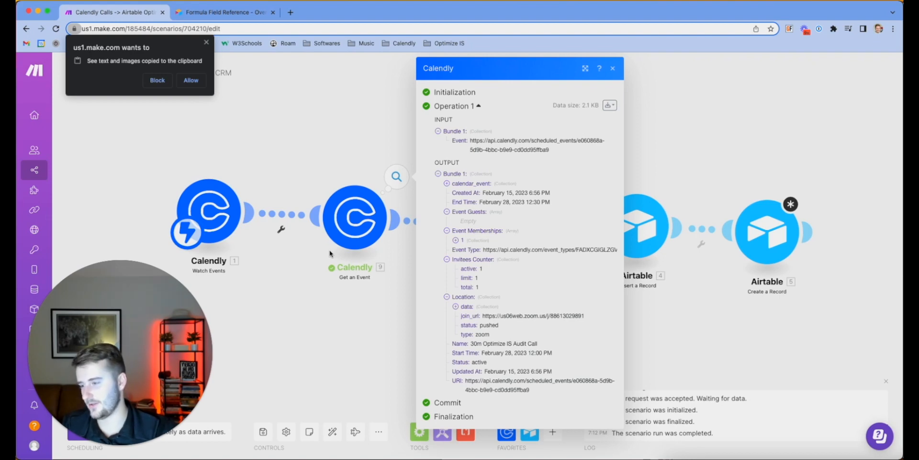
Review the User Name mapping options in Create a Record, then close its settings
{"action": "left_click", "coordinate": [779, 244]}
{"action": "scroll", "coordinate": [666, 312], "scroll_direction": "down", "scroll_amount": 5}
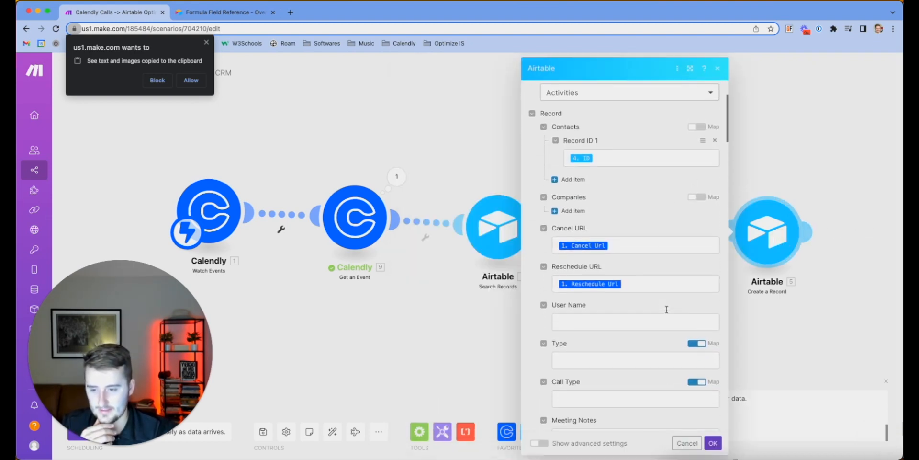
{"action": "left_click", "coordinate": [630, 257]}
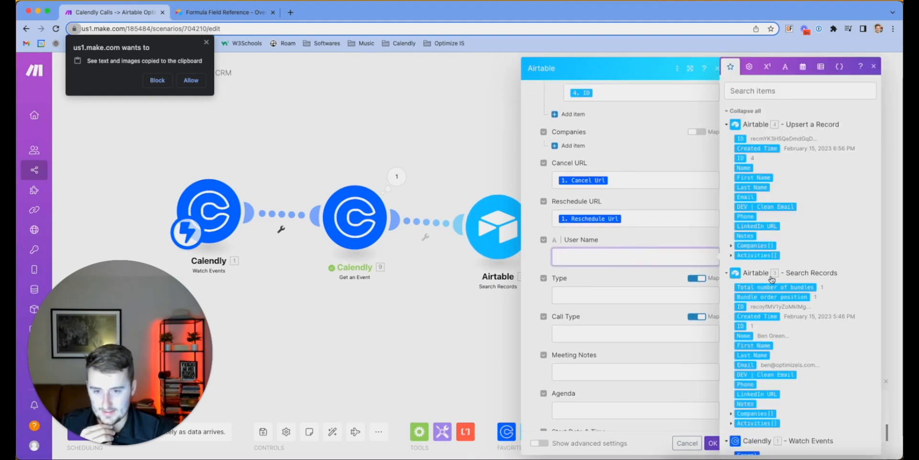
{"action": "scroll", "coordinate": [772, 280], "scroll_direction": "down", "scroll_amount": 8}
{"action": "scroll", "coordinate": [771, 278], "scroll_direction": "up", "scroll_amount": 8}
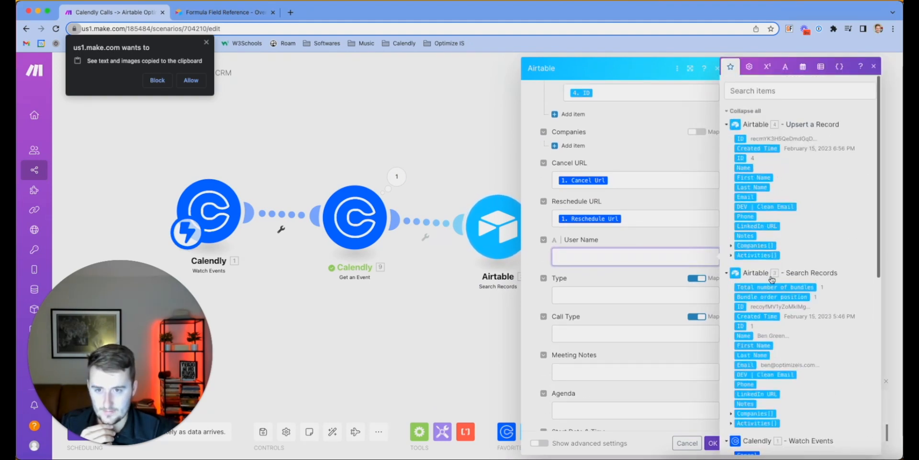
{"action": "left_click", "coordinate": [402, 123]}
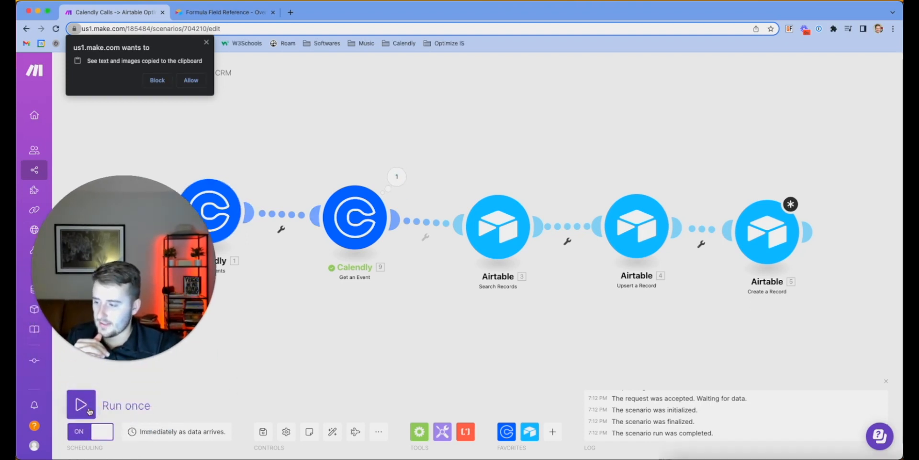
Run the scenario once, then recheck Create a Record's User Name mapping and close it
{"action": "left_click", "coordinate": [81, 405]}
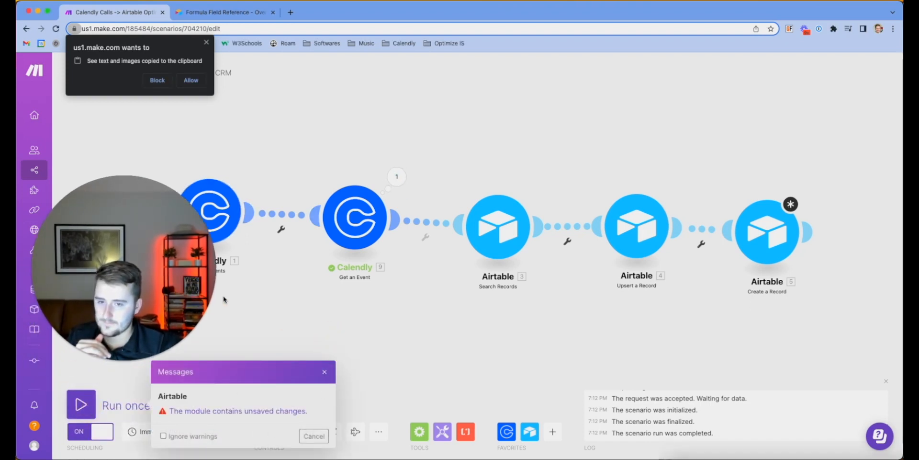
{"action": "left_click", "coordinate": [772, 233]}
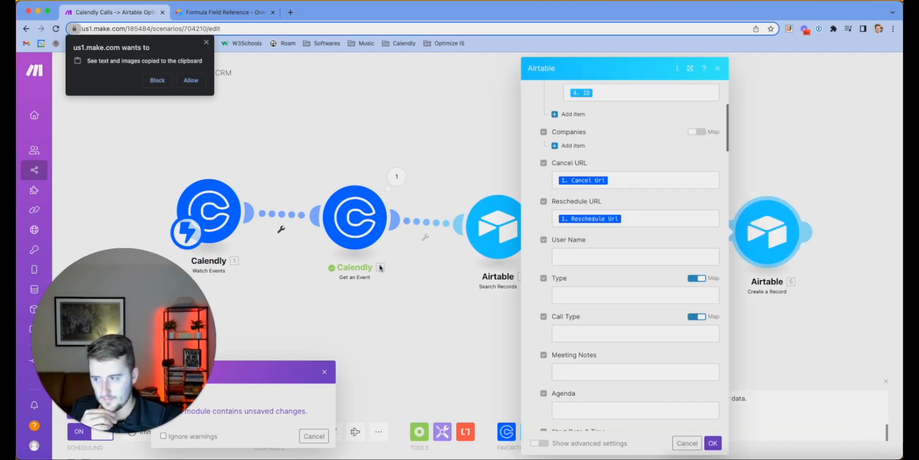
{"action": "scroll", "coordinate": [612, 273], "scroll_direction": "up", "scroll_amount": 1}
{"action": "left_click", "coordinate": [615, 275]}
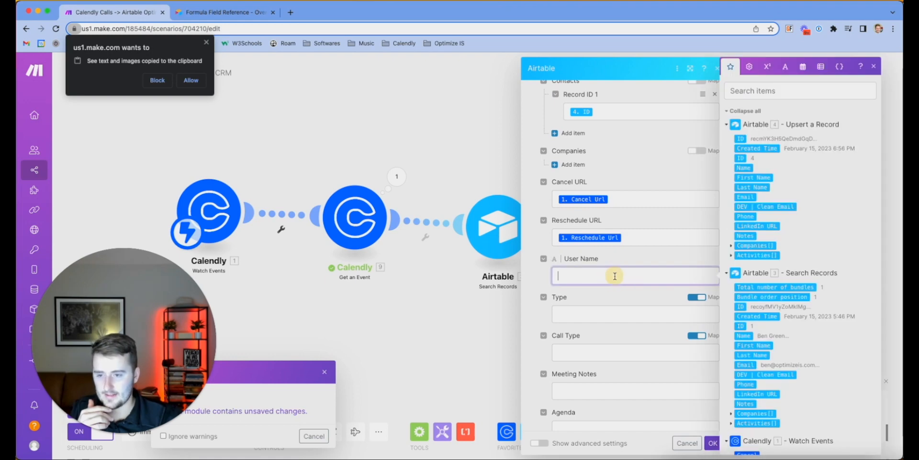
{"action": "left_click", "coordinate": [736, 112]}
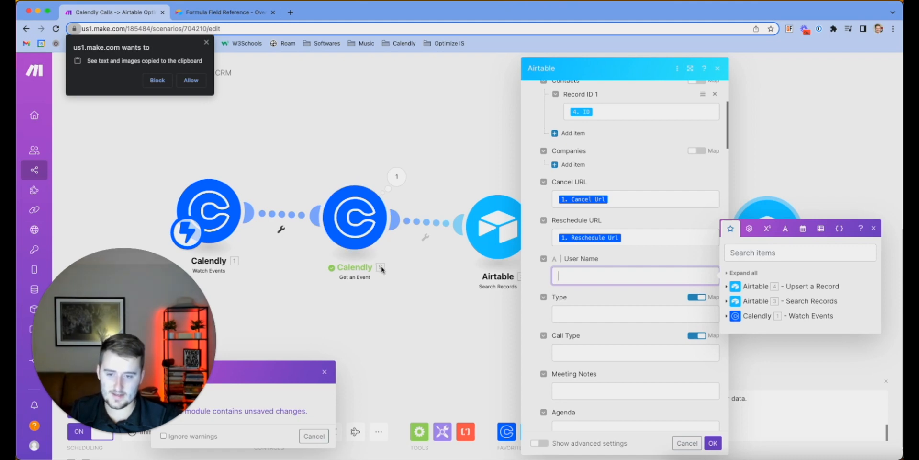
{"action": "left_click", "coordinate": [398, 299]}
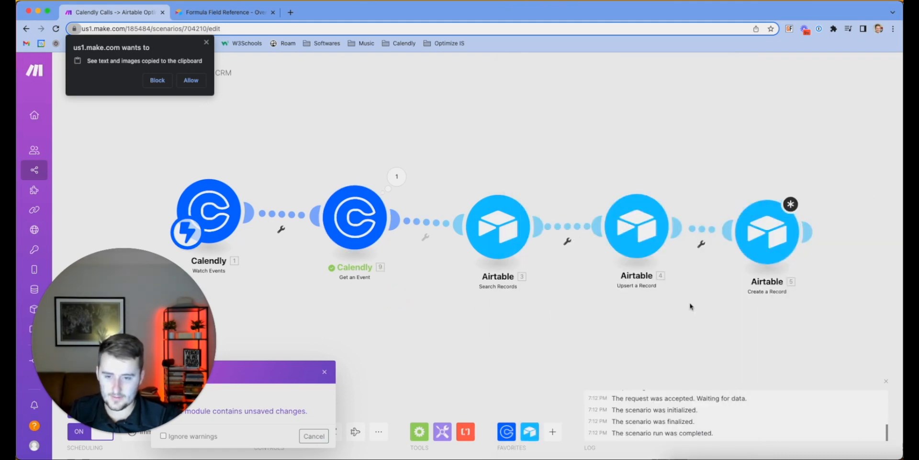
Disconnect and reconnect the link between module 4 and module 5
{"action": "left_click", "coordinate": [714, 235]}
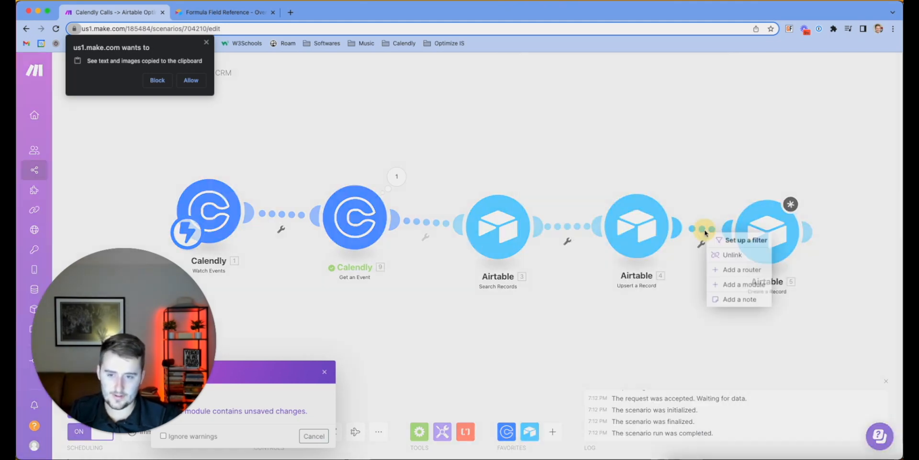
{"action": "left_click", "coordinate": [726, 256]}
{"action": "left_click_drag", "start_coordinate": [677, 226], "coordinate": [729, 231]}
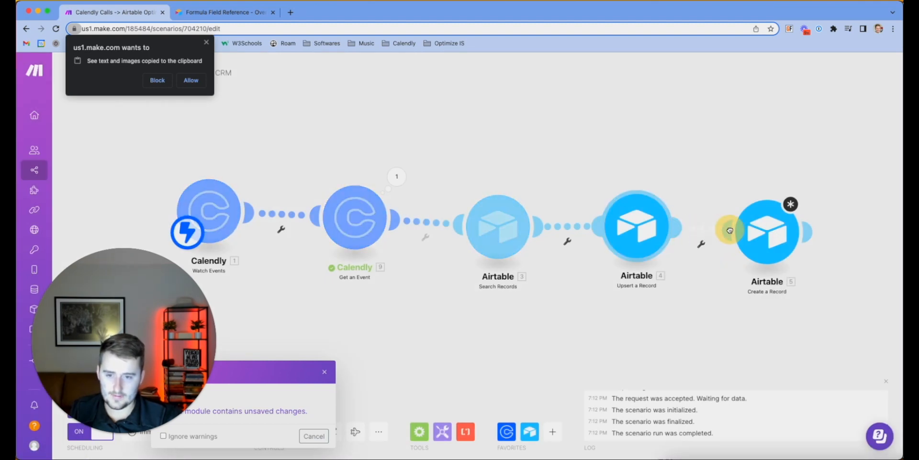
{"action": "left_click", "coordinate": [379, 269]}
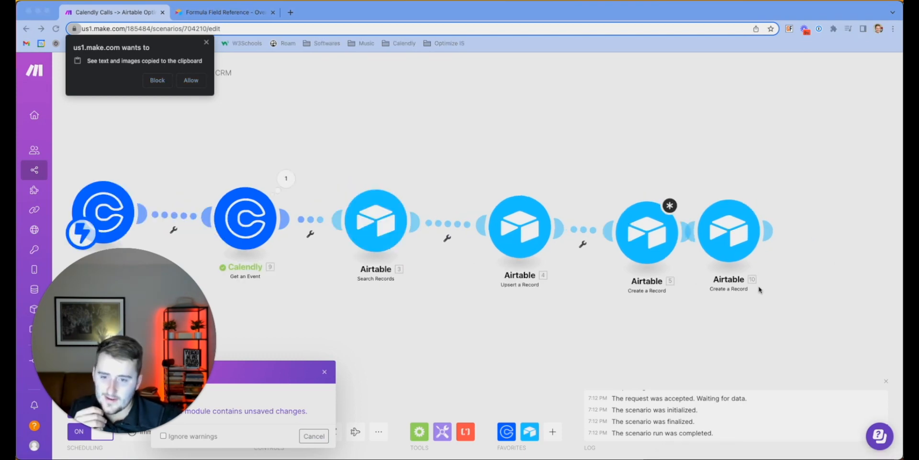
Delete module 10 and attach a duplicate of Create a Record module 5 after it
{"action": "right_click", "coordinate": [724, 233]}
{"action": "left_click", "coordinate": [770, 343]}
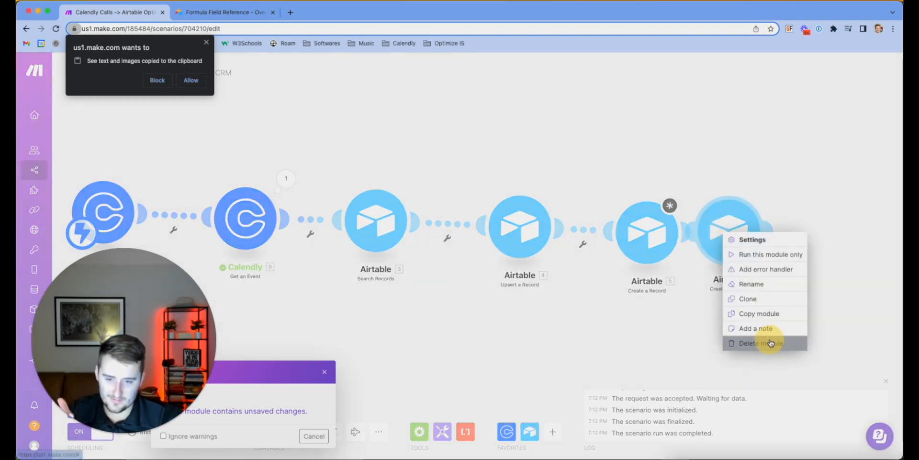
{"action": "right_click", "coordinate": [662, 232]}
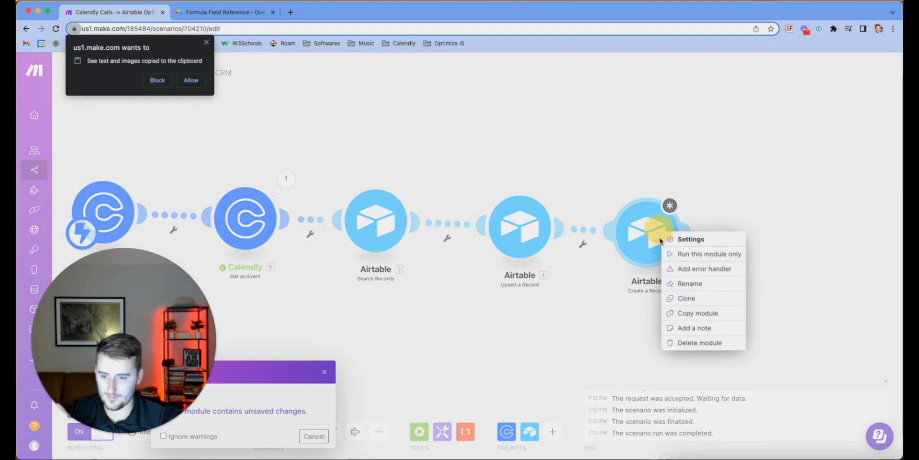
{"action": "left_click", "coordinate": [708, 305]}
{"action": "left_click", "coordinate": [754, 259]}
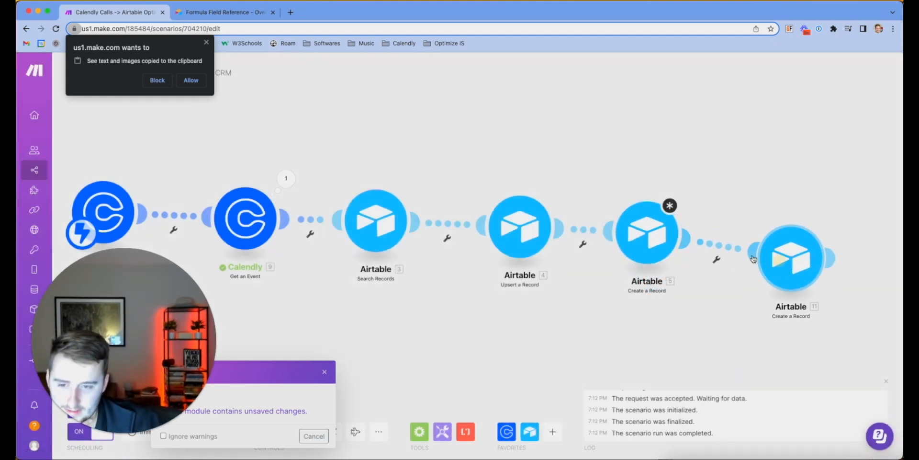
Review module 5's Team field mapping options, collapsing the output groups, then close its settings
{"action": "right_click", "coordinate": [663, 231]}
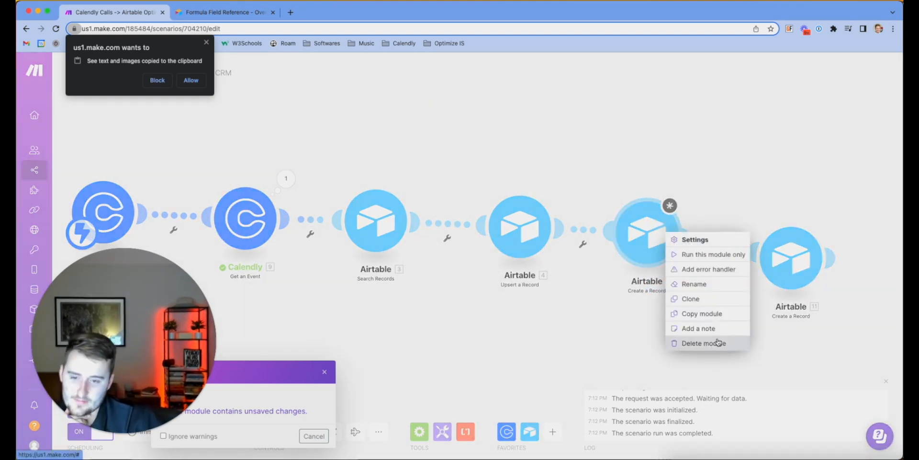
{"action": "left_click", "coordinate": [695, 240]}
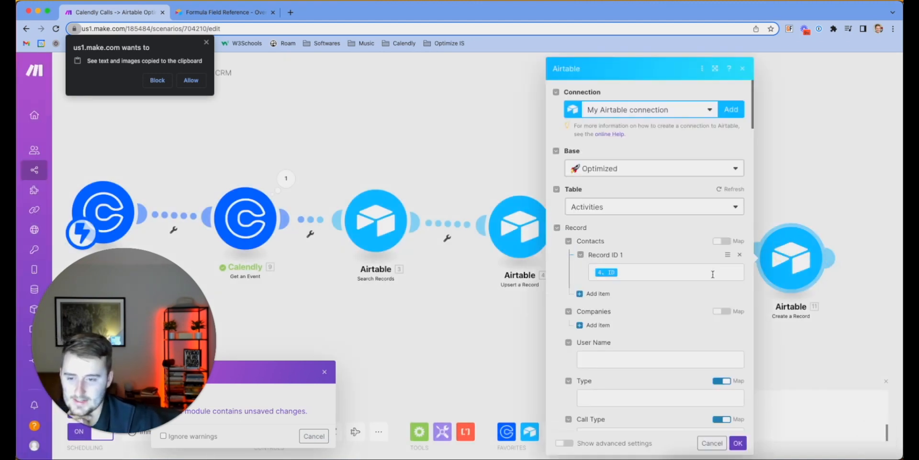
{"action": "scroll", "coordinate": [713, 274], "scroll_direction": "down", "scroll_amount": 9}
{"action": "left_click", "coordinate": [658, 266]}
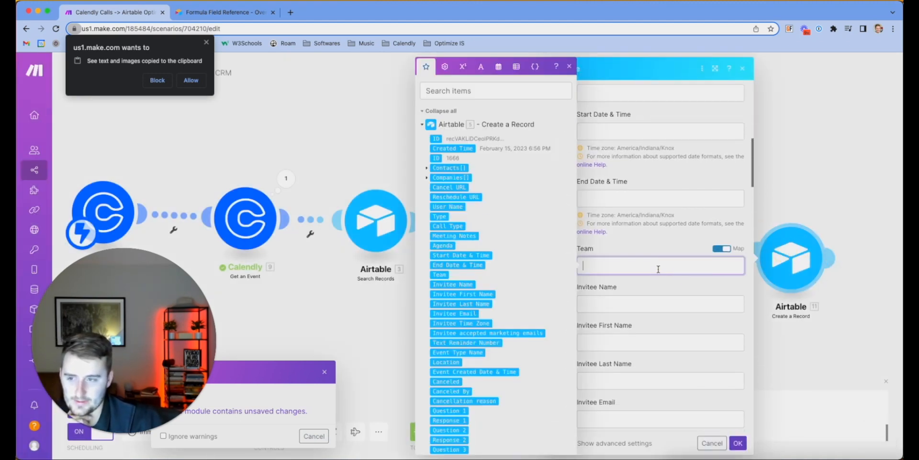
{"action": "left_click", "coordinate": [422, 124]}
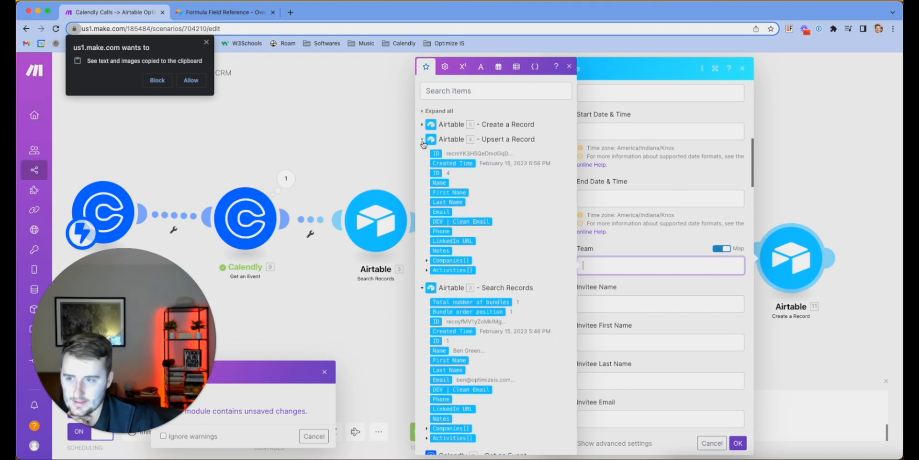
{"action": "left_click", "coordinate": [422, 140]}
{"action": "left_click", "coordinate": [424, 155]}
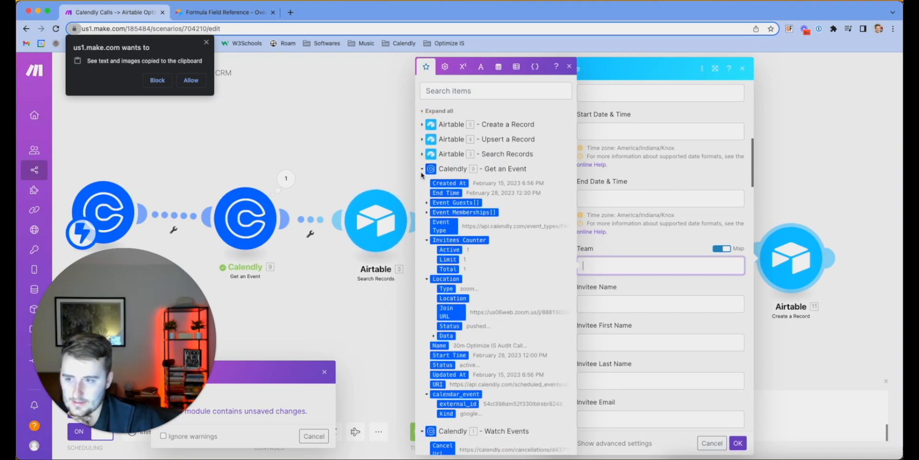
{"action": "left_click", "coordinate": [771, 181]}
Delete the extra Airtable module and move Create a Record [11] into the gap after Upsert a Record
{"action": "right_click", "coordinate": [633, 246]}
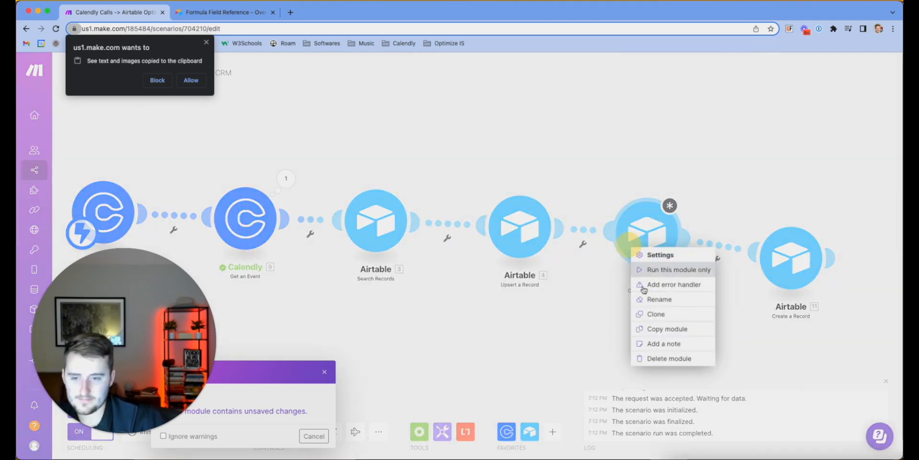
{"action": "left_click", "coordinate": [661, 365]}
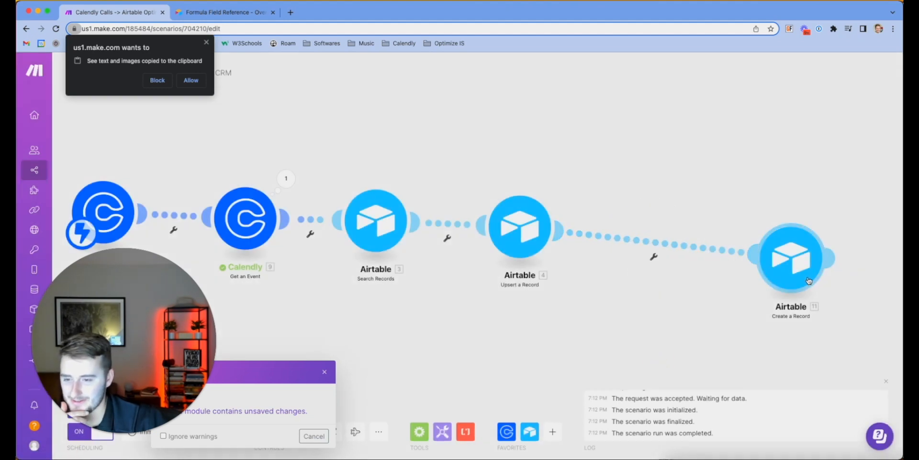
{"action": "left_click_drag", "start_coordinate": [808, 282], "coordinate": [694, 263]}
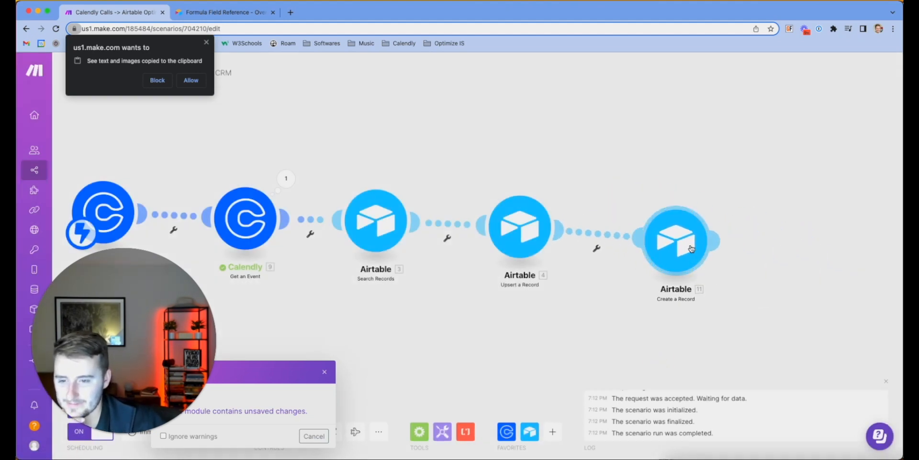
{"action": "left_click", "coordinate": [689, 268]}
Map the Calendly Get an Event Start Time into Start Date & Time
{"action": "scroll", "coordinate": [720, 298], "scroll_direction": "down", "scroll_amount": 10}
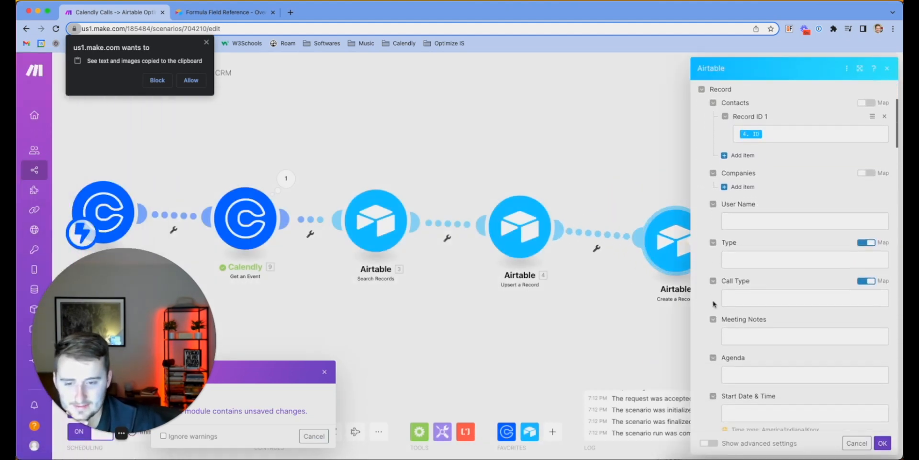
{"action": "left_click", "coordinate": [765, 278]}
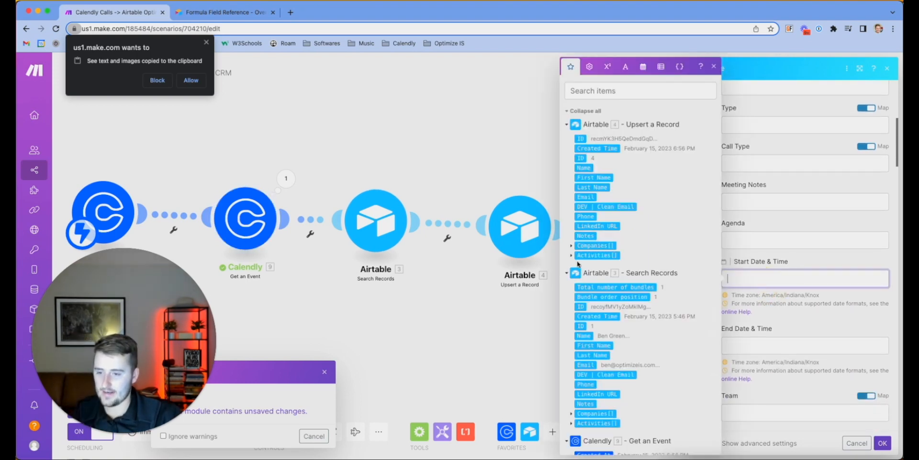
{"action": "left_click", "coordinate": [567, 124]}
{"action": "left_click", "coordinate": [567, 140]}
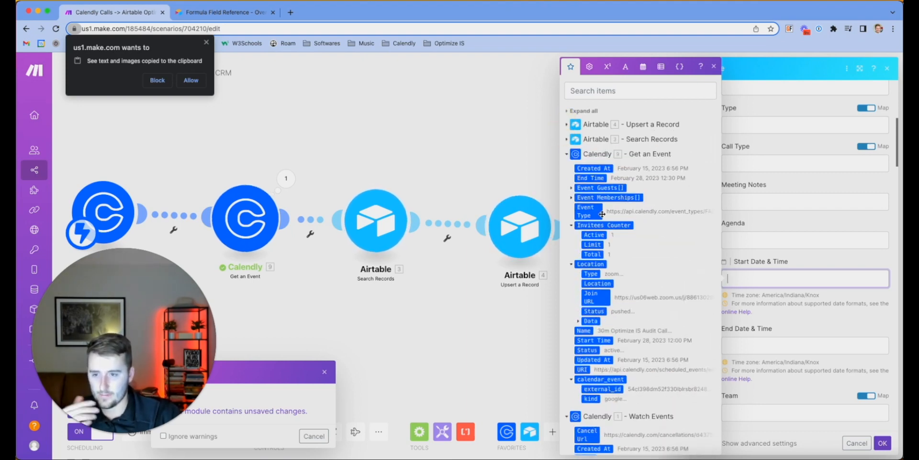
{"action": "scroll", "coordinate": [610, 293], "scroll_direction": "down", "scroll_amount": 1}
{"action": "scroll", "coordinate": [609, 293], "scroll_direction": "down", "scroll_amount": 1}
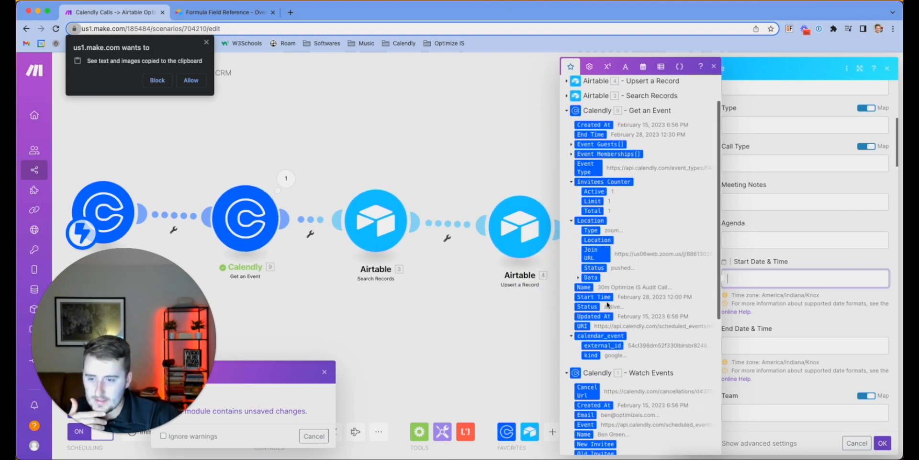
{"action": "left_click", "coordinate": [598, 296]}
Map the Calendly End Time into End Date & Time
{"action": "left_click", "coordinate": [766, 344]}
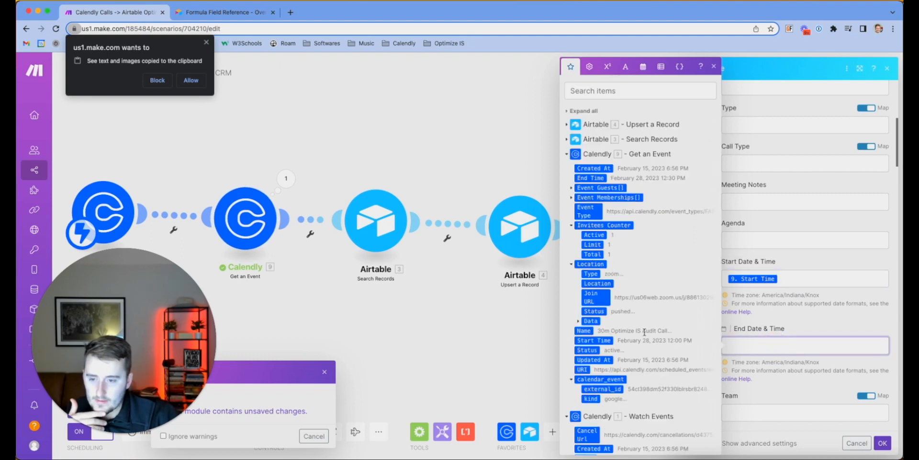
{"action": "scroll", "coordinate": [622, 316], "scroll_direction": "up", "scroll_amount": 1}
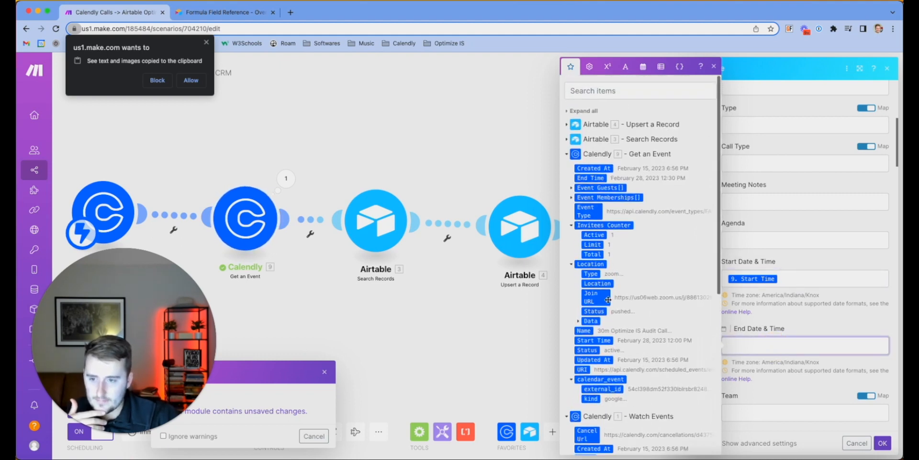
{"action": "scroll", "coordinate": [630, 300], "scroll_direction": "down", "scroll_amount": 2}
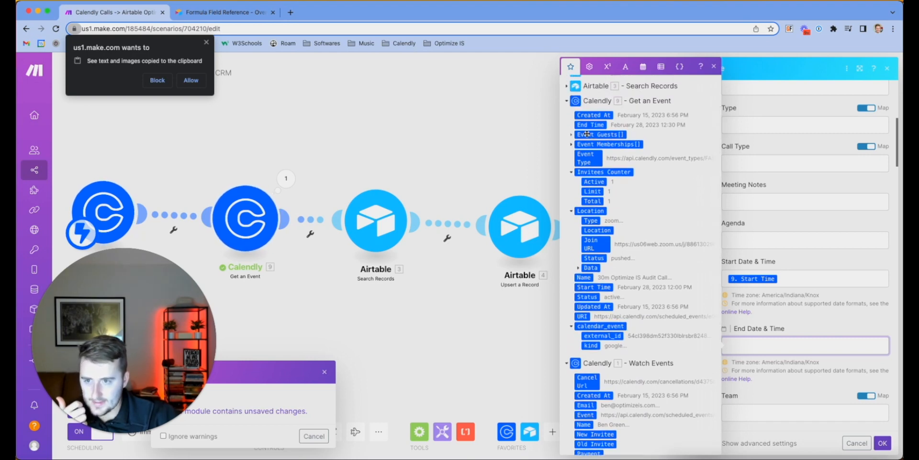
{"action": "left_click", "coordinate": [585, 124]}
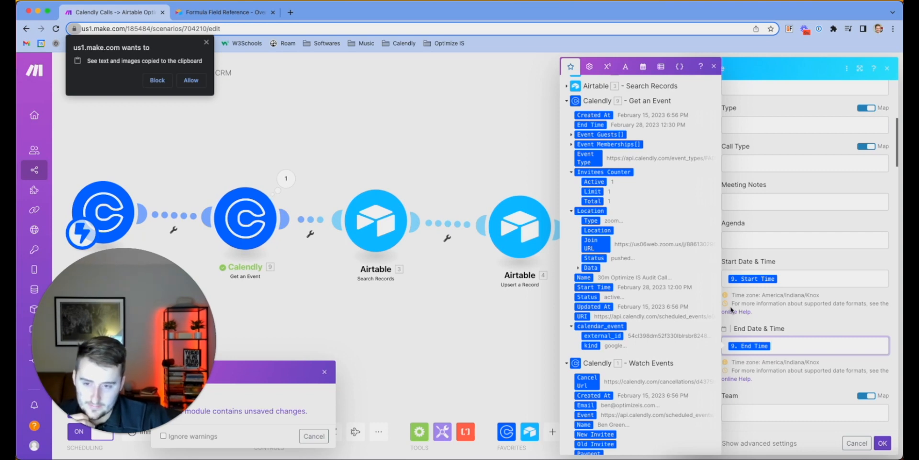
{"action": "scroll", "coordinate": [607, 348], "scroll_direction": "down", "scroll_amount": 5}
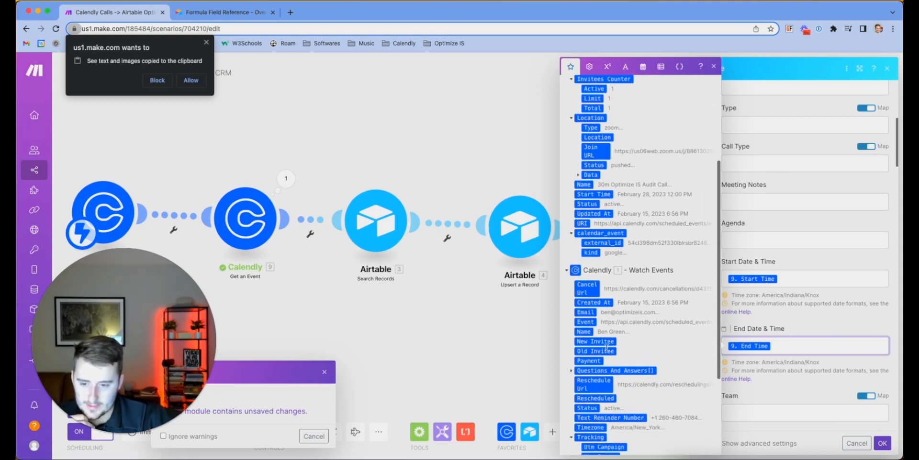
{"action": "scroll", "coordinate": [607, 348], "scroll_direction": "down", "scroll_amount": 5}
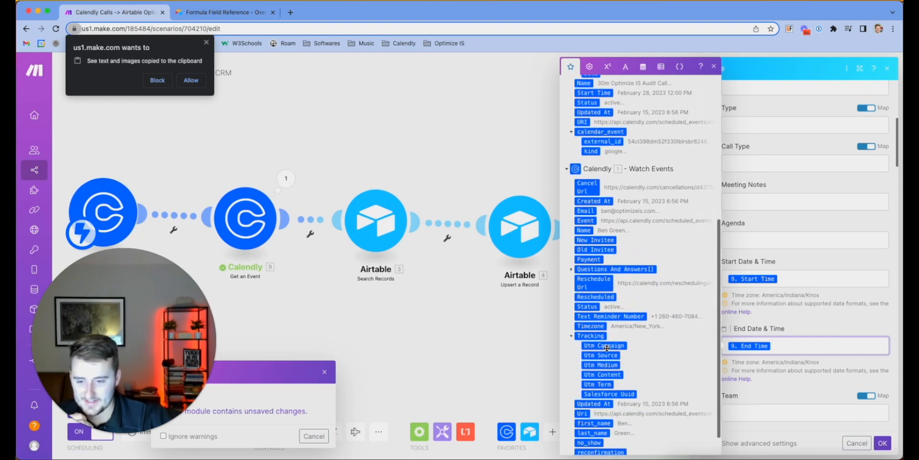
{"action": "scroll", "coordinate": [747, 405], "scroll_direction": "down", "scroll_amount": 8}
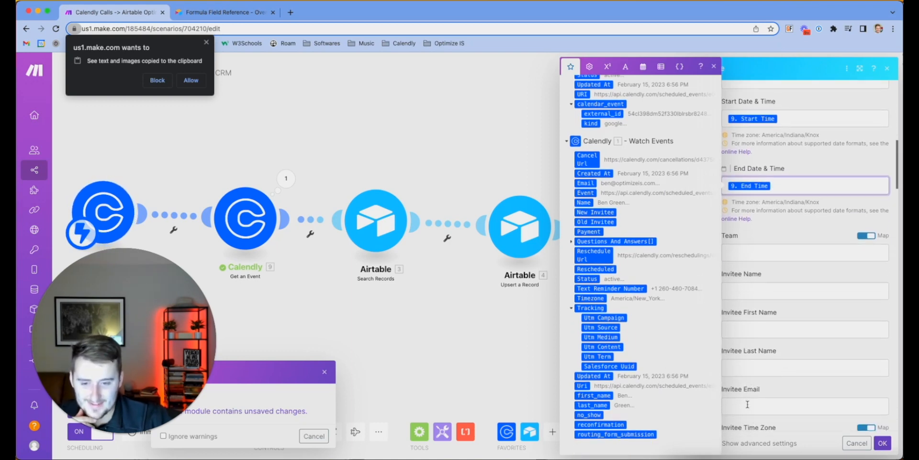
{"action": "scroll", "coordinate": [748, 404], "scroll_direction": "down", "scroll_amount": 8}
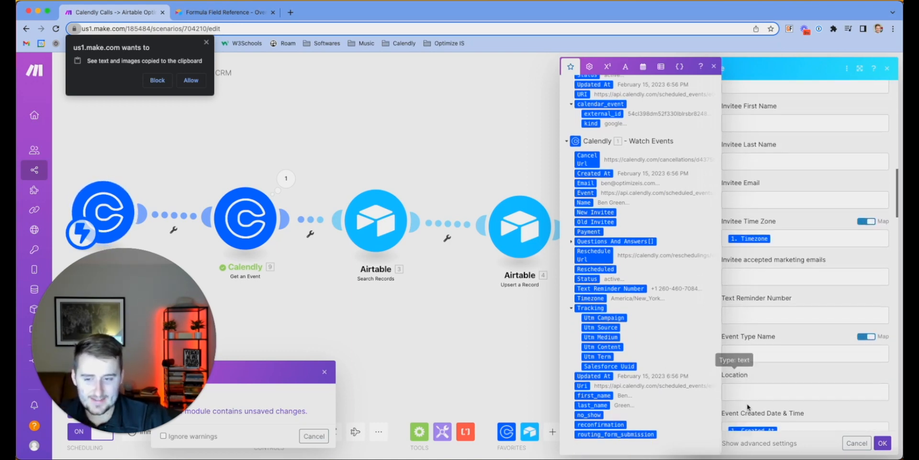
{"action": "scroll", "coordinate": [747, 405], "scroll_direction": "down", "scroll_amount": 2}
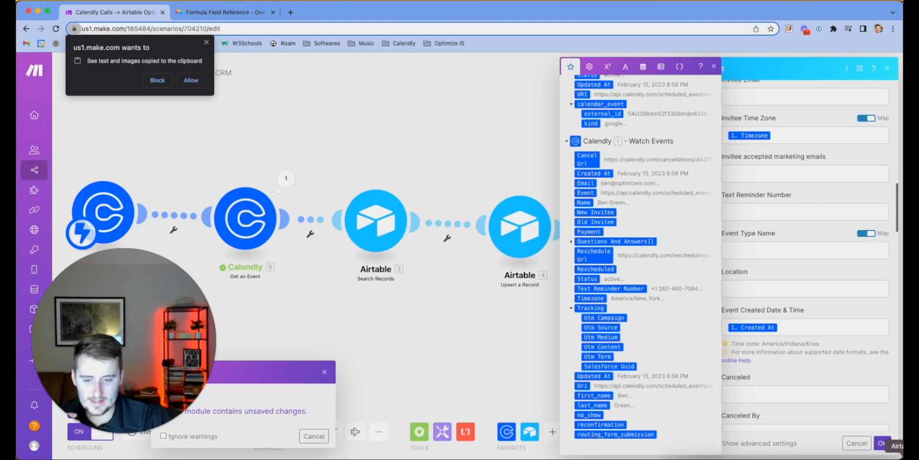
Bring up Airtable's Activities table
{"action": "left_click", "coordinate": [902, 456]}
{"action": "scroll", "coordinate": [649, 221], "scroll_direction": "left", "scroll_amount": 1}
{"action": "scroll", "coordinate": [648, 220], "scroll_direction": "left", "scroll_amount": 2}
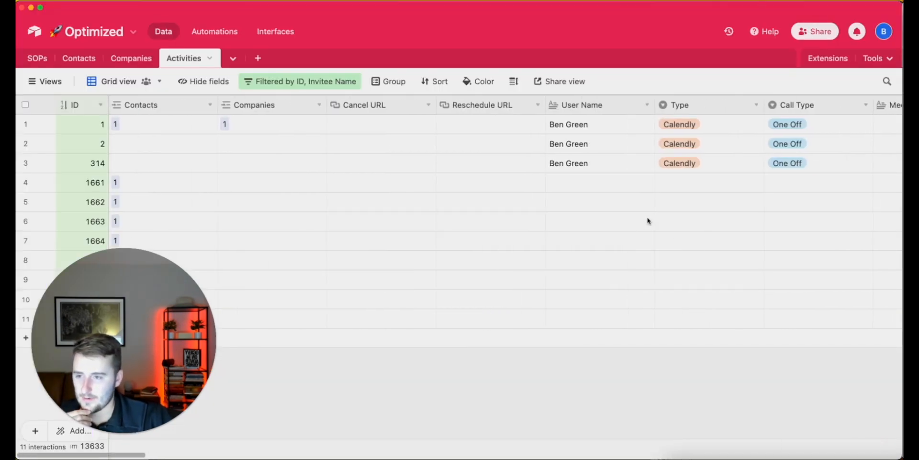
Copy the Calendly Type value from row 2 in Airtable and return to the Make scenario
{"action": "left_click", "coordinate": [665, 181]}
{"action": "left_click", "coordinate": [683, 141]}
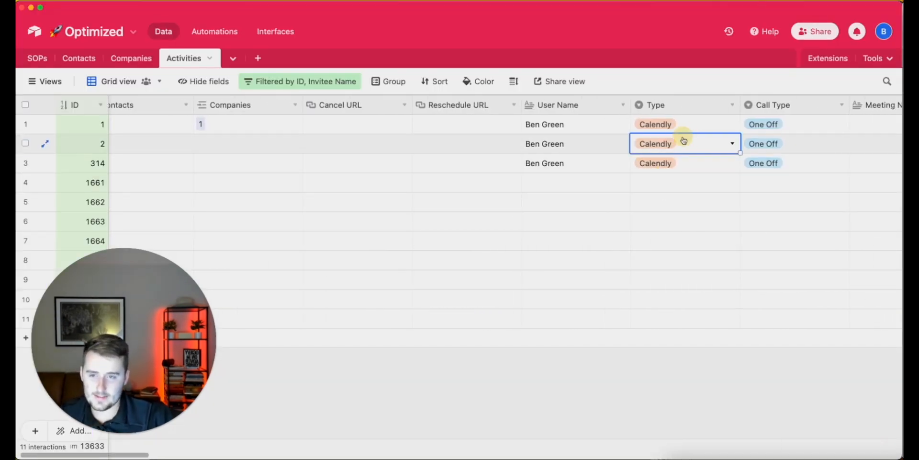
{"action": "key", "text": "super+c"}
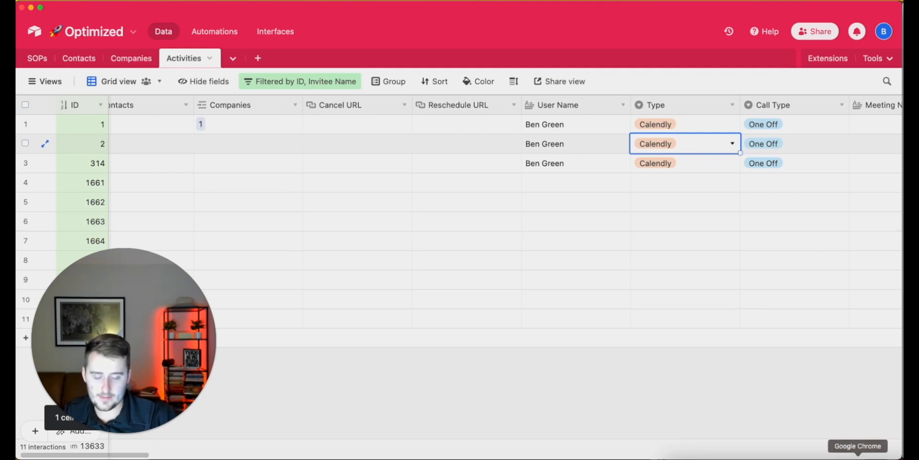
{"action": "right_click", "coordinate": [857, 457]}
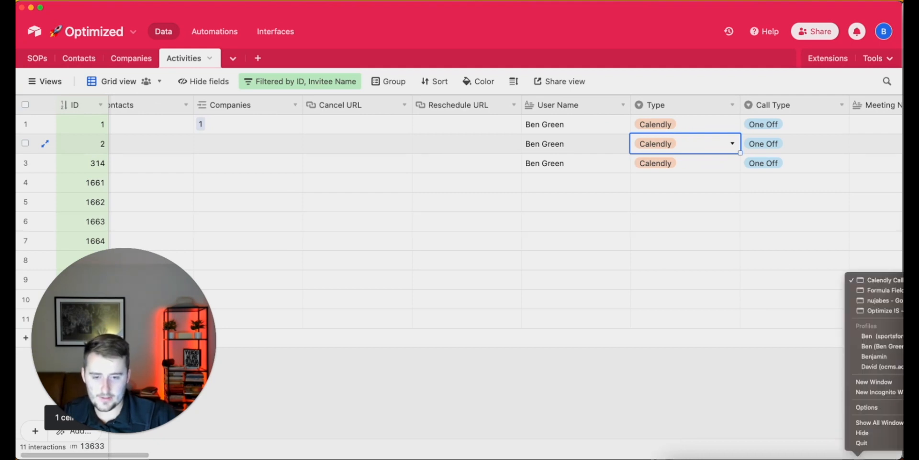
{"action": "left_click", "coordinate": [883, 281]}
{"action": "left_click", "coordinate": [757, 269]}
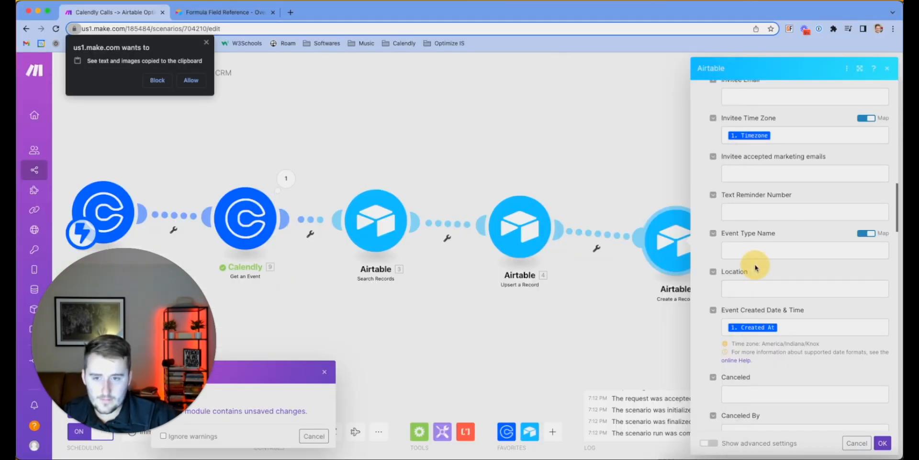
Set Create a Record's Type to the fixed option Calendly and Call Type to One Off
{"action": "scroll", "coordinate": [759, 278], "scroll_direction": "up", "scroll_amount": 3}
{"action": "scroll", "coordinate": [759, 282], "scroll_direction": "up", "scroll_amount": 10}
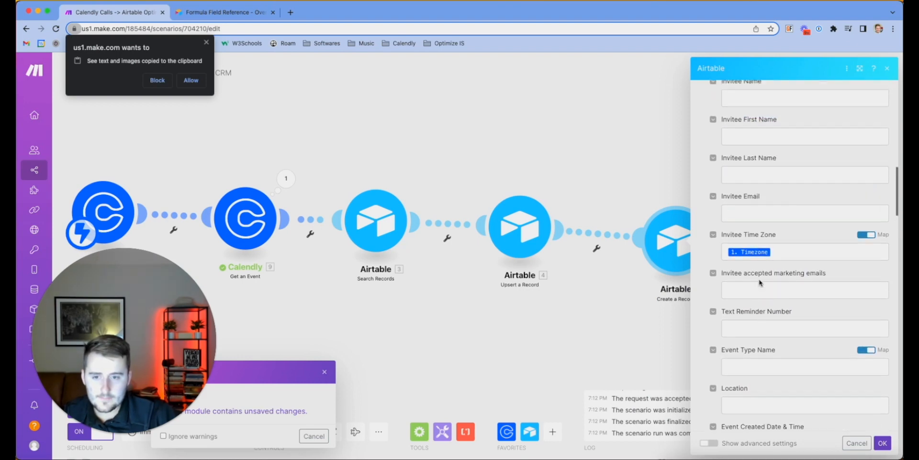
{"action": "scroll", "coordinate": [760, 280], "scroll_direction": "up", "scroll_amount": 4}
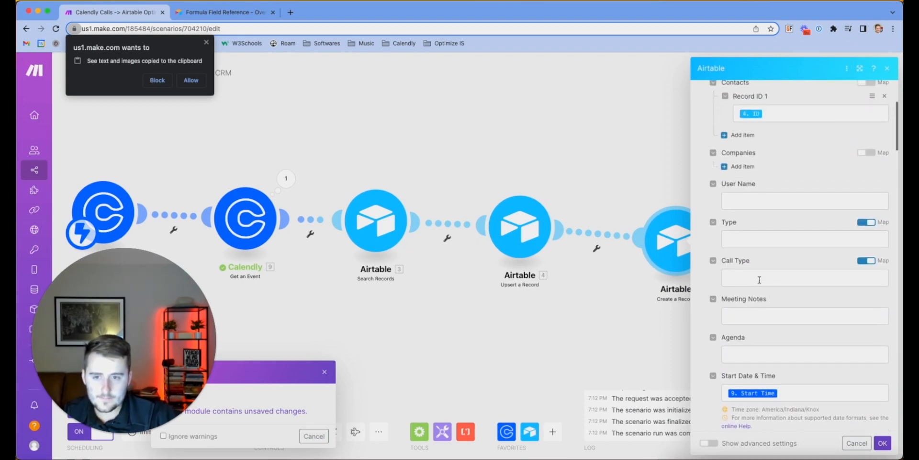
{"action": "left_click", "coordinate": [863, 231]}
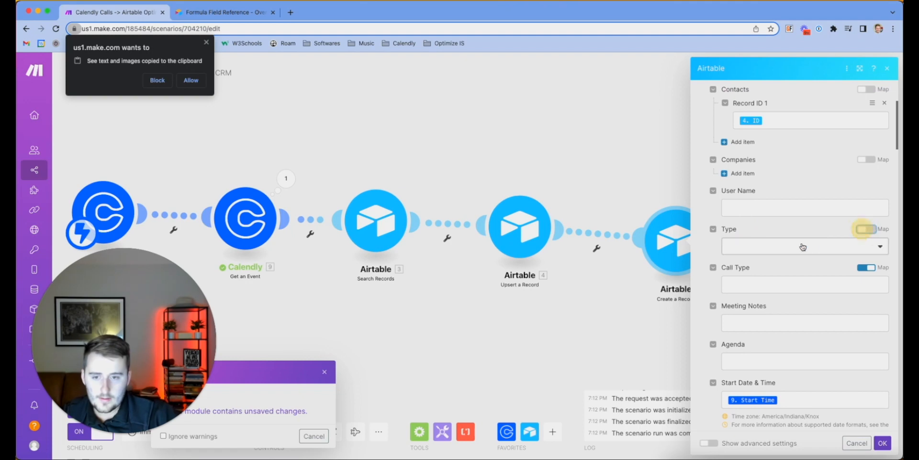
{"action": "left_click", "coordinate": [800, 246]}
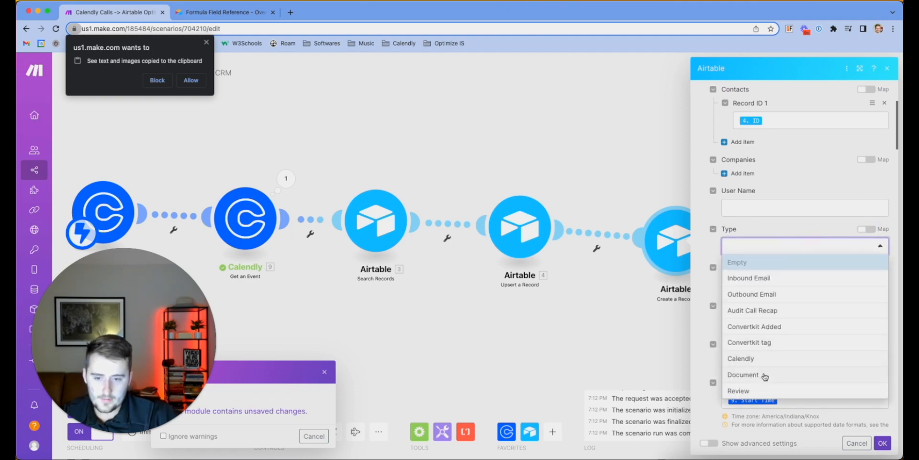
{"action": "left_click", "coordinate": [762, 358]}
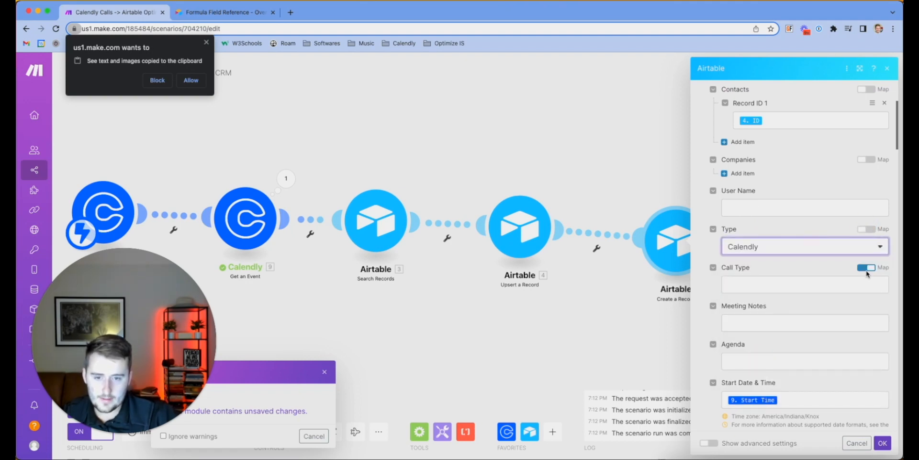
{"action": "left_click", "coordinate": [867, 269]}
{"action": "left_click", "coordinate": [799, 285]}
{"action": "left_click", "coordinate": [778, 329]}
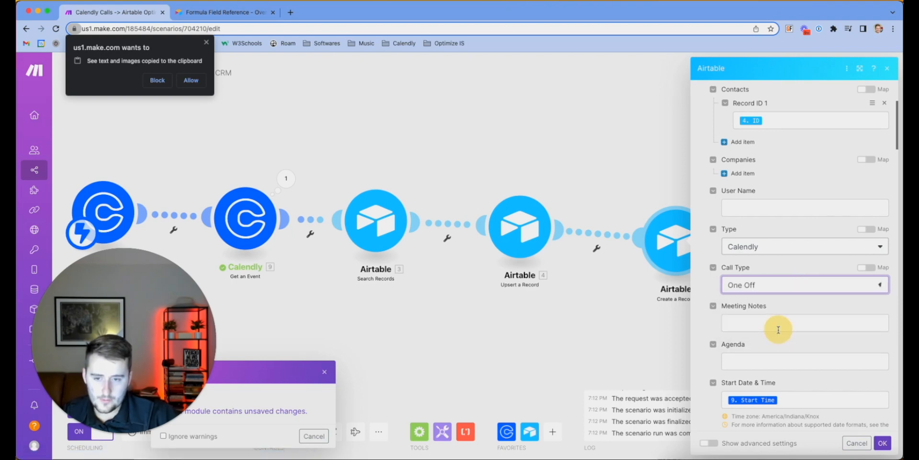
{"action": "scroll", "coordinate": [778, 329], "scroll_direction": "down", "scroll_amount": 5}
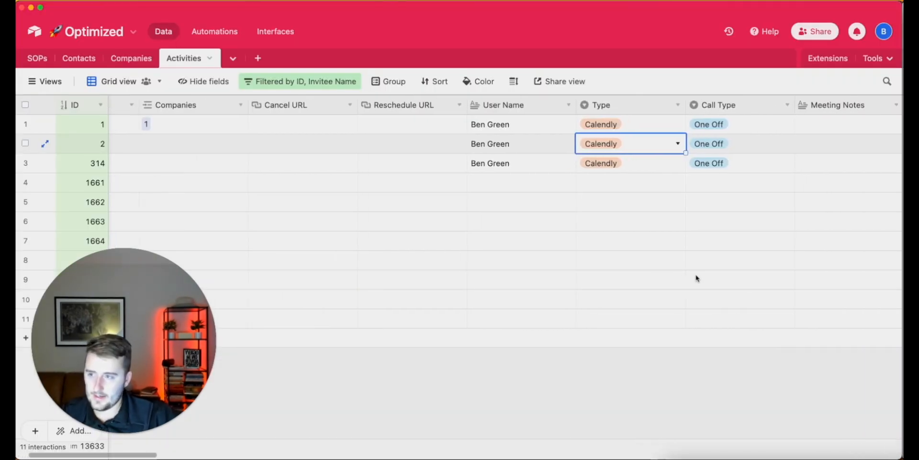
Check the Event Type Name field's single-select options in Airtable, then switch back to Make
{"action": "scroll", "coordinate": [696, 278], "scroll_direction": "right", "scroll_amount": 10}
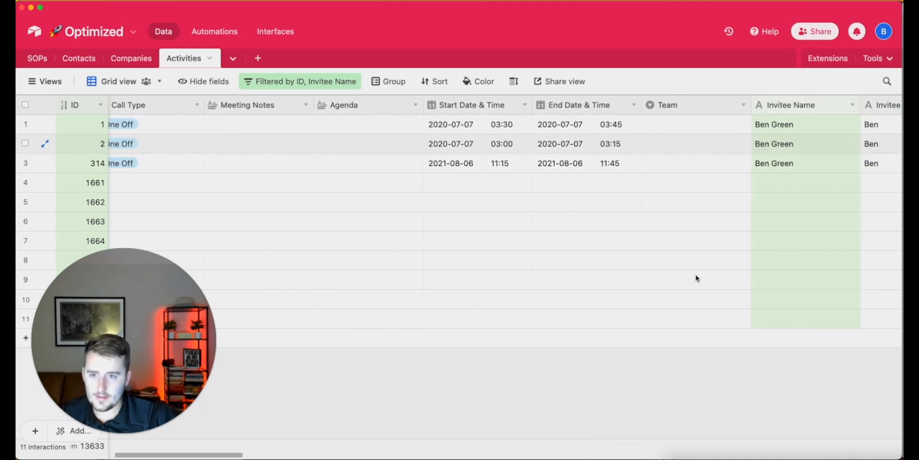
{"action": "scroll", "coordinate": [696, 277], "scroll_direction": "right", "scroll_amount": 10}
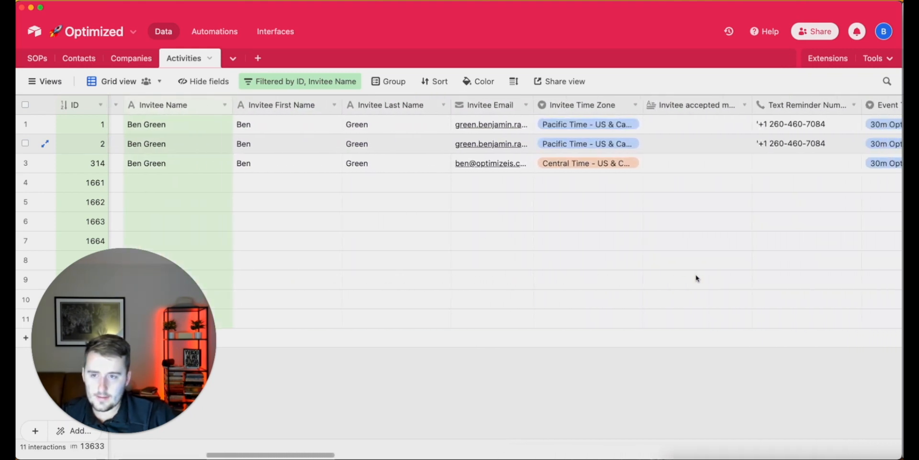
{"action": "scroll", "coordinate": [696, 277], "scroll_direction": "right", "scroll_amount": 3}
{"action": "left_click", "coordinate": [534, 209]}
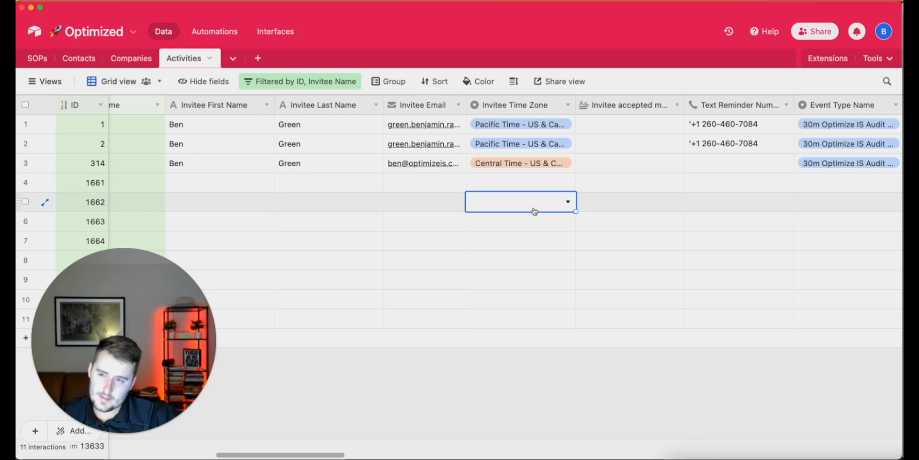
{"action": "scroll", "coordinate": [693, 213], "scroll_direction": "right", "scroll_amount": 6}
{"action": "left_click", "coordinate": [692, 212]}
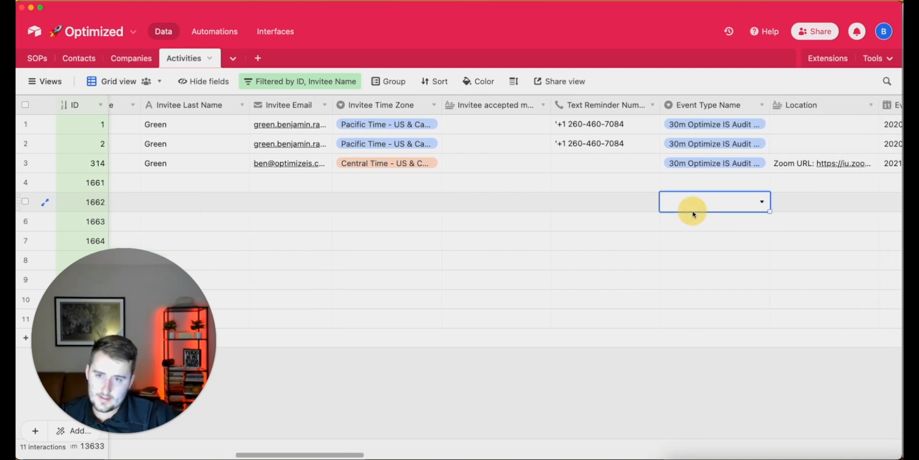
{"action": "double_click", "coordinate": [713, 106]}
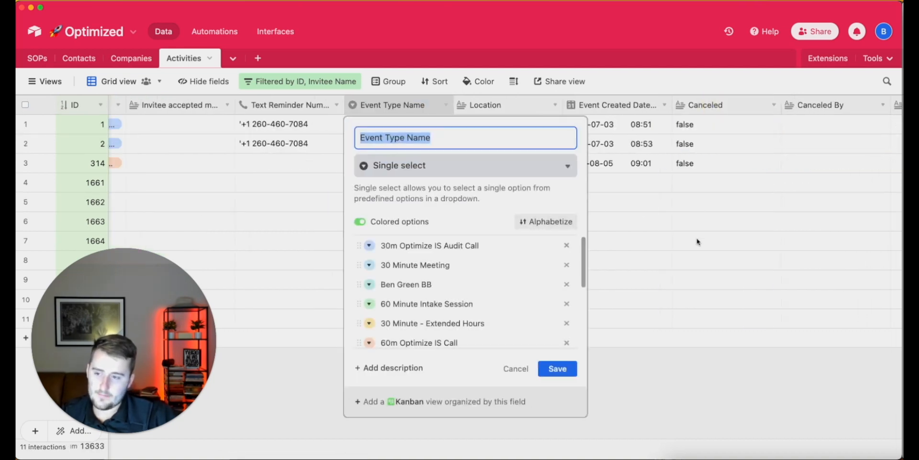
{"action": "left_click", "coordinate": [718, 266]}
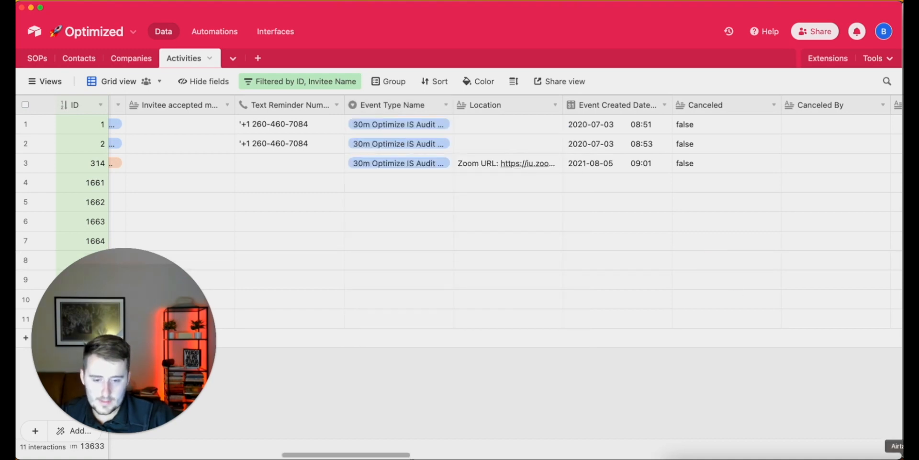
{"action": "right_click", "coordinate": [857, 455]}
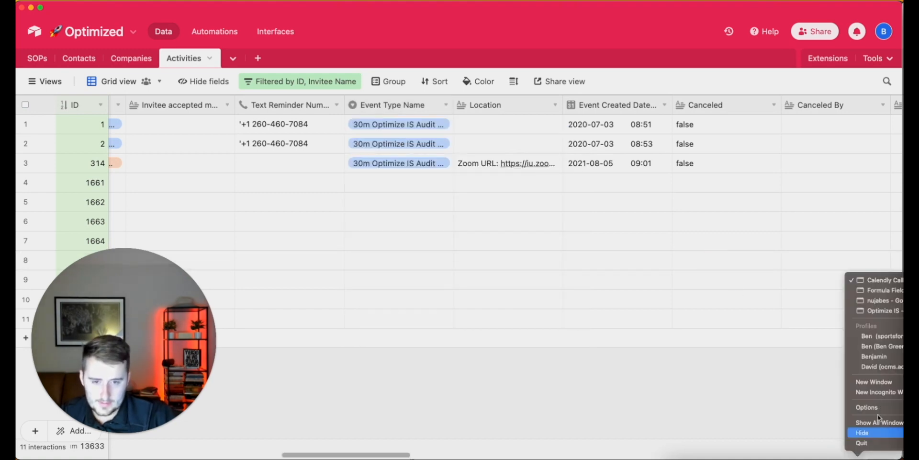
{"action": "left_click", "coordinate": [871, 279]}
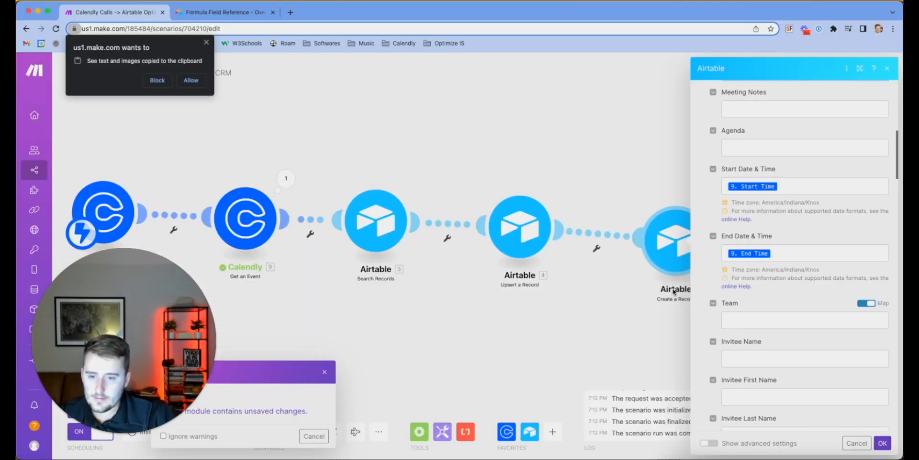
Map the event's '9. Name' into the Event Type Name field of Create a Record
{"action": "scroll", "coordinate": [759, 146], "scroll_direction": "down", "scroll_amount": 3}
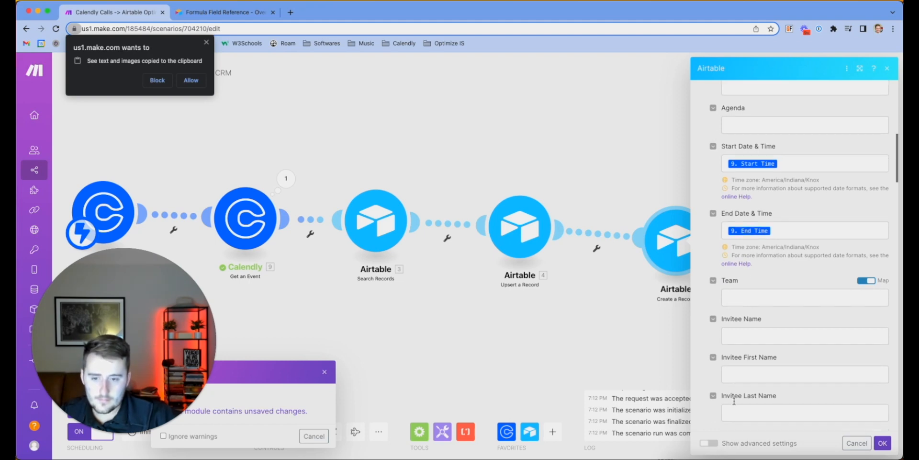
{"action": "scroll", "coordinate": [760, 305], "scroll_direction": "down", "scroll_amount": 8}
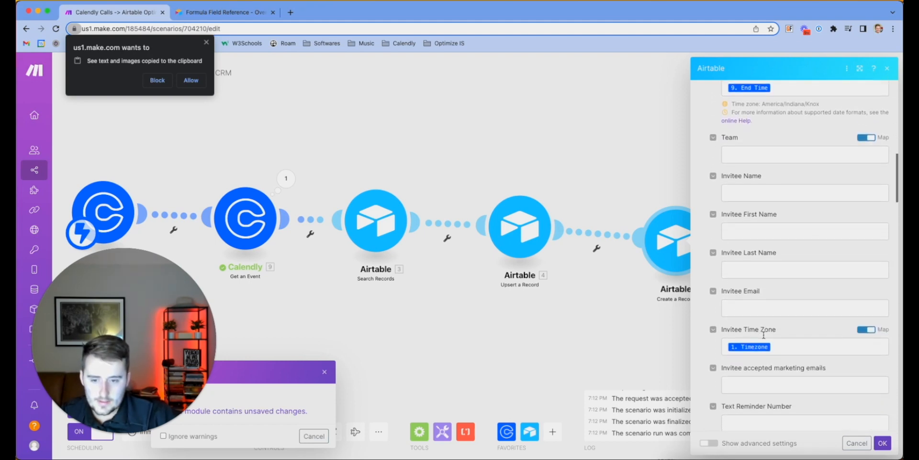
{"action": "key", "text": "super+f"}
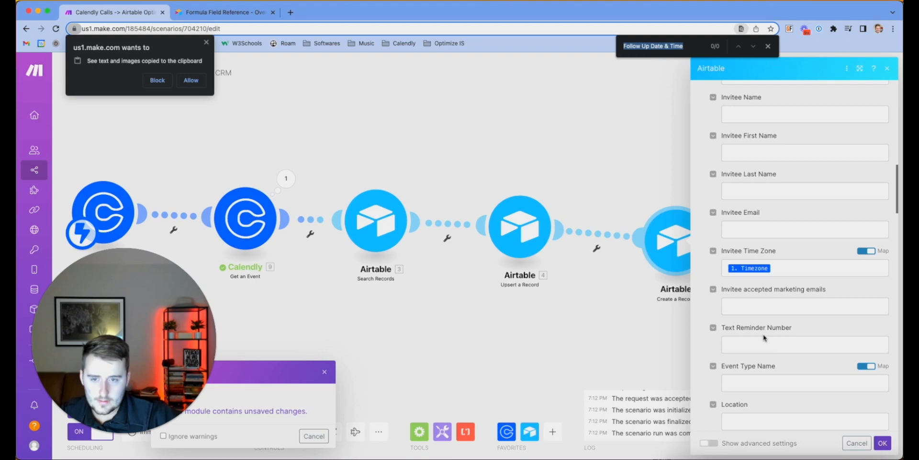
{"action": "left_click", "coordinate": [767, 381]}
{"action": "scroll", "coordinate": [768, 382], "scroll_direction": "down", "scroll_amount": 2}
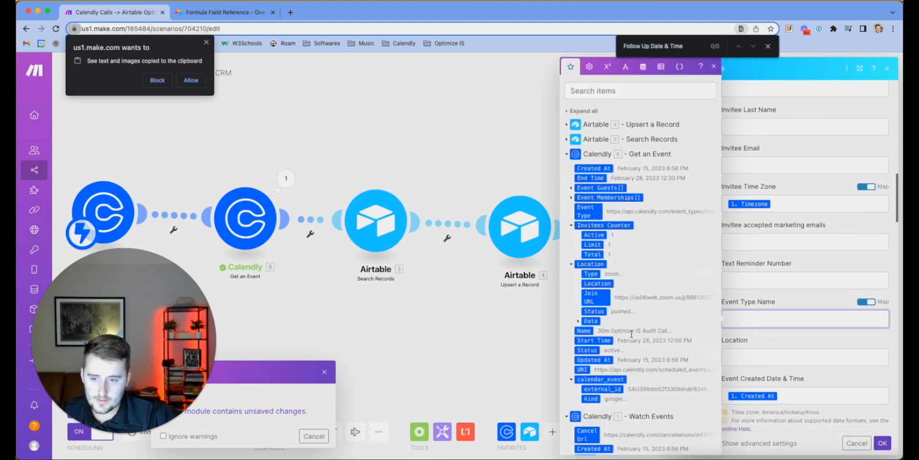
{"action": "left_click", "coordinate": [588, 330]}
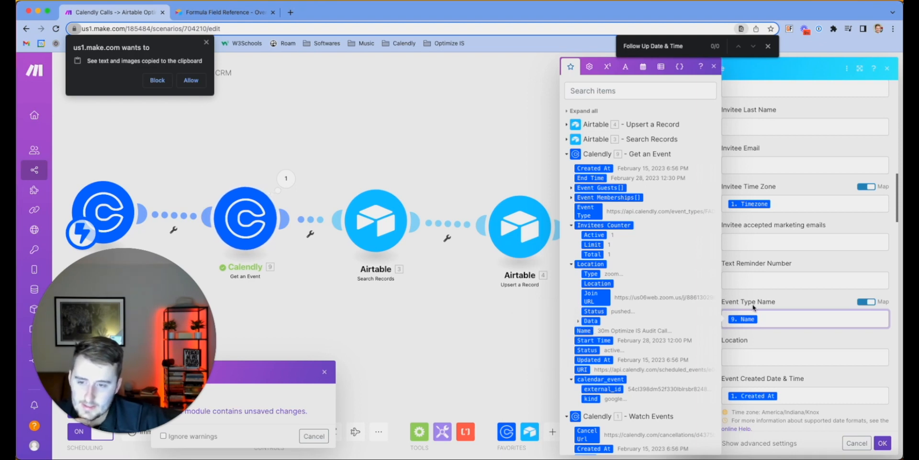
{"action": "left_click", "coordinate": [789, 308]}
Map 'Location: Join URL' into the Location field and close the Create a Record settings
{"action": "scroll", "coordinate": [791, 306], "scroll_direction": "down", "scroll_amount": 1}
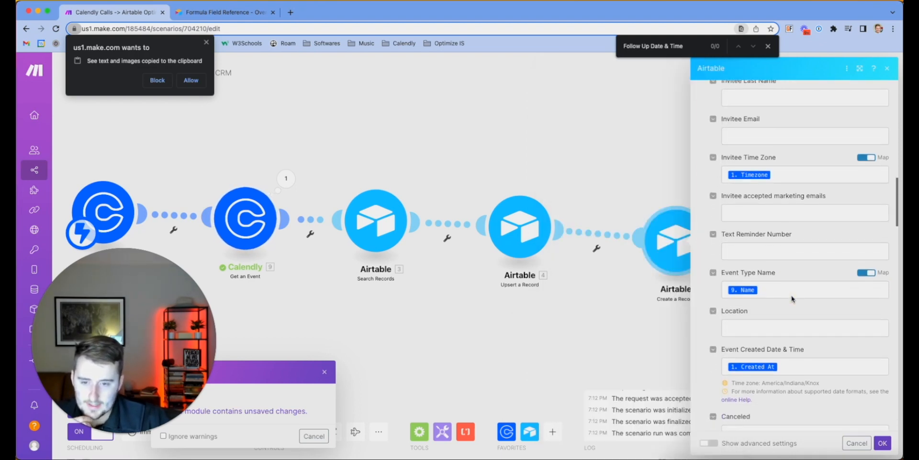
{"action": "left_click", "coordinate": [781, 327]}
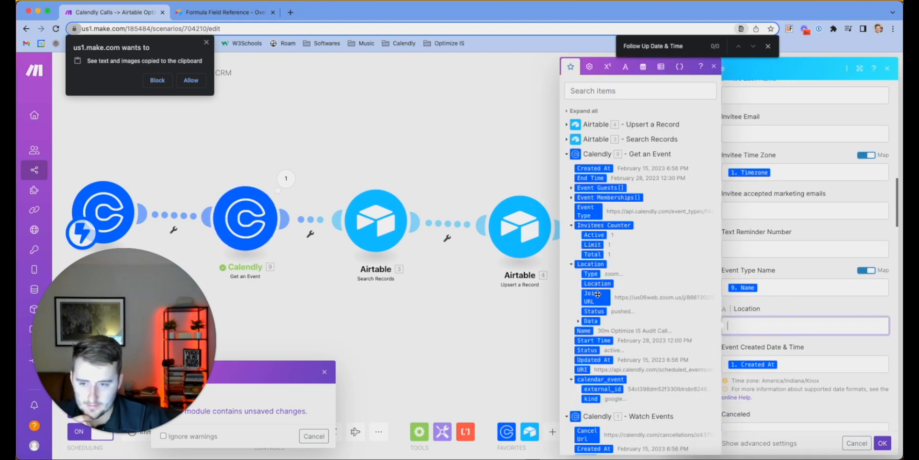
{"action": "left_click", "coordinate": [597, 294]}
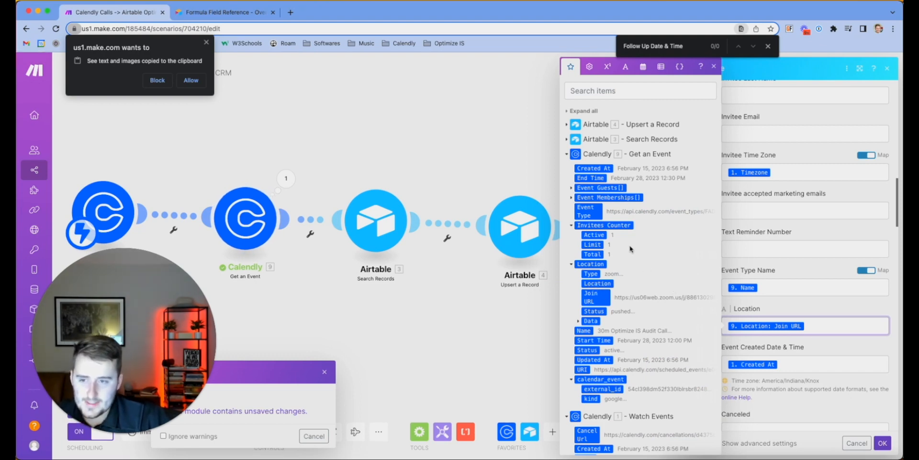
{"action": "left_click", "coordinate": [572, 197]}
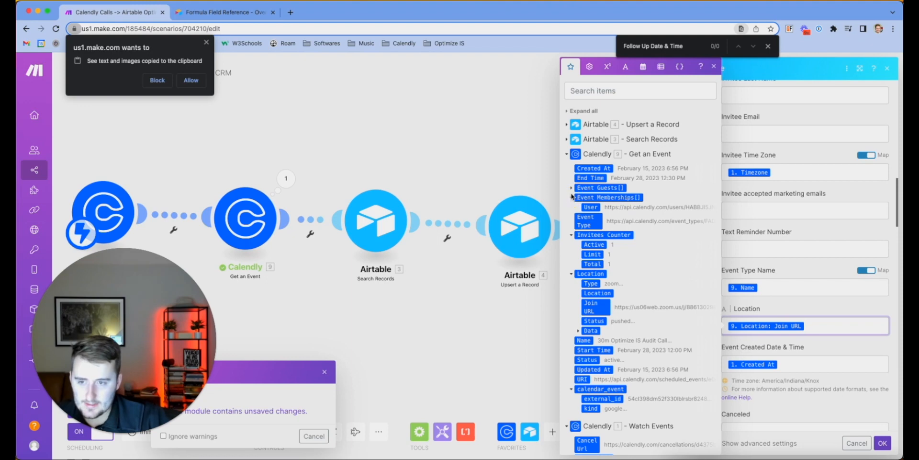
{"action": "left_click", "coordinate": [571, 188]}
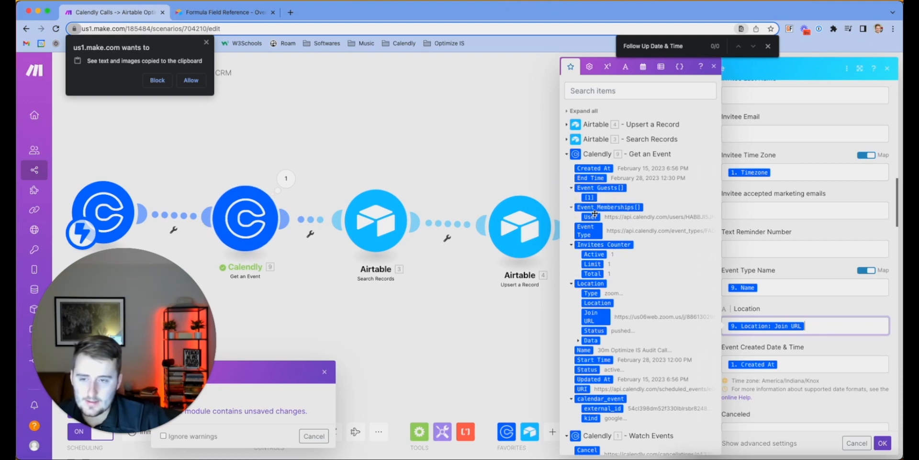
{"action": "scroll", "coordinate": [595, 213], "scroll_direction": "down", "scroll_amount": 3}
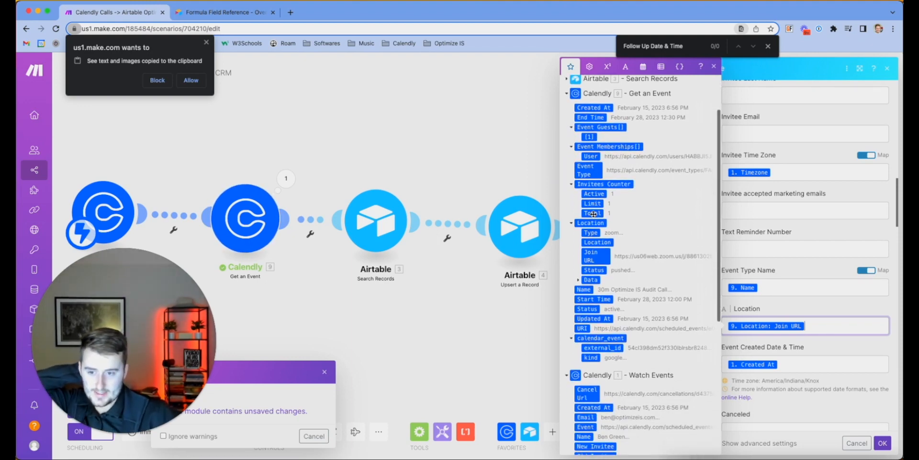
{"action": "scroll", "coordinate": [593, 214], "scroll_direction": "down", "scroll_amount": 6}
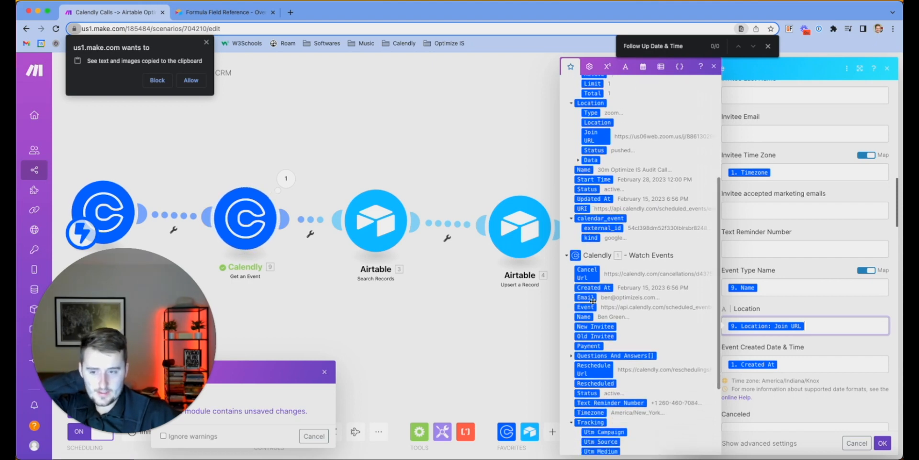
{"action": "scroll", "coordinate": [593, 300], "scroll_direction": "down", "scroll_amount": 1}
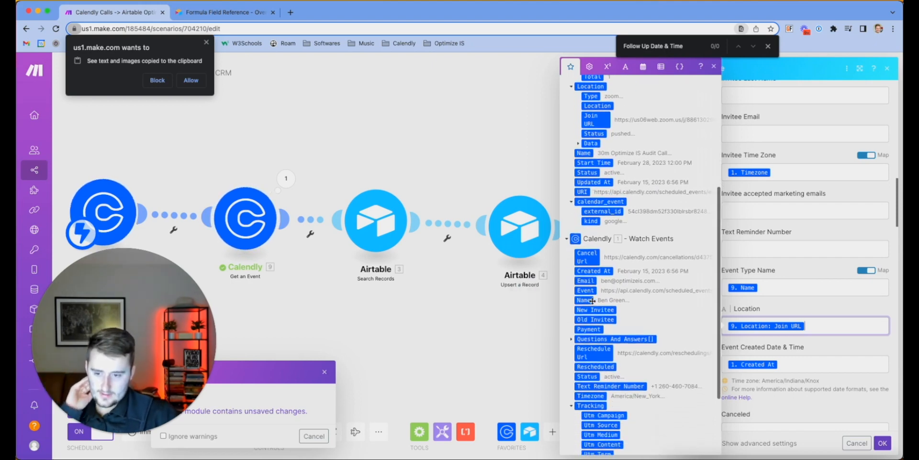
{"action": "scroll", "coordinate": [592, 300], "scroll_direction": "down", "scroll_amount": 5}
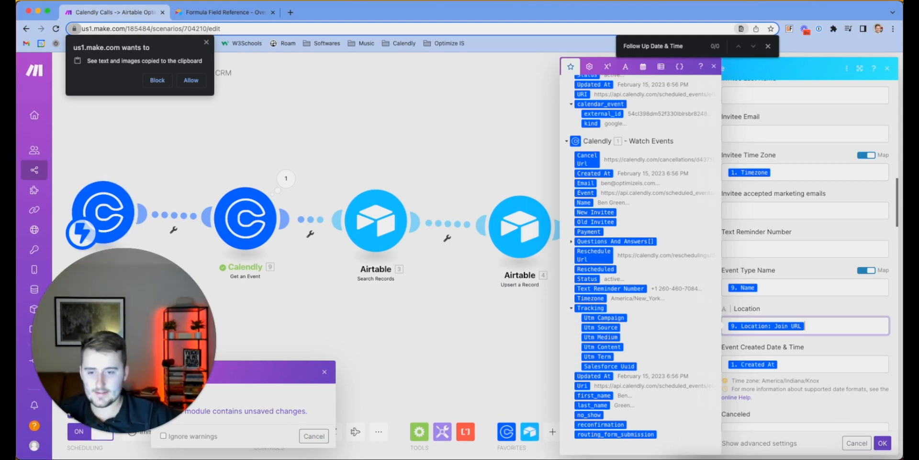
{"action": "left_click", "coordinate": [882, 443]}
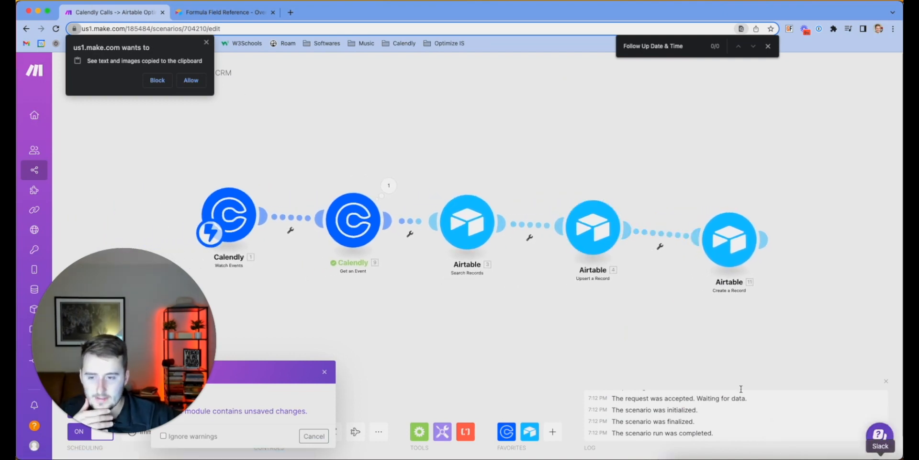
Close the unsaved-changes Messages panel, save the Make scenario, and return to the Airtable window
{"action": "left_click_drag", "start_coordinate": [161, 408], "coordinate": [161, 344]}
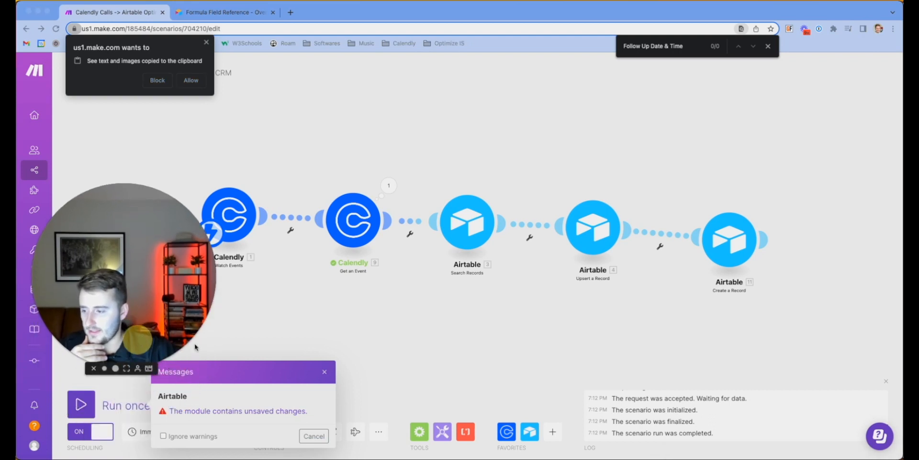
{"action": "left_click", "coordinate": [325, 372]}
{"action": "left_click", "coordinate": [263, 431]}
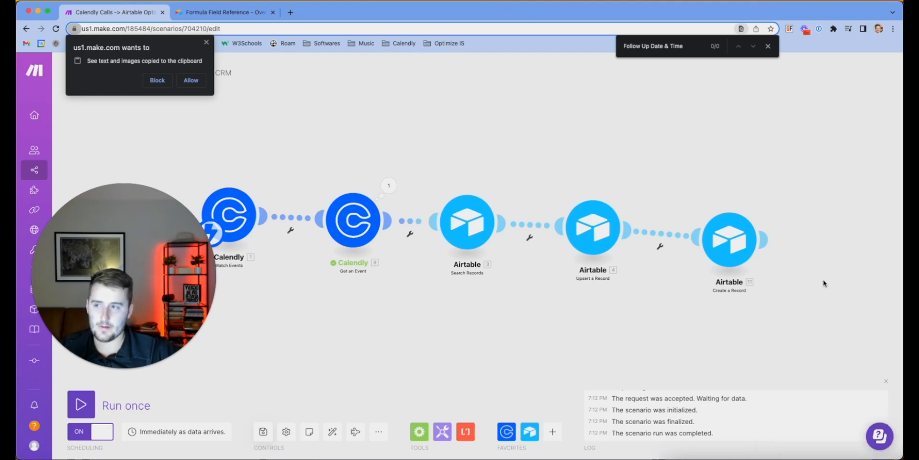
{"action": "left_click", "coordinate": [896, 458]}
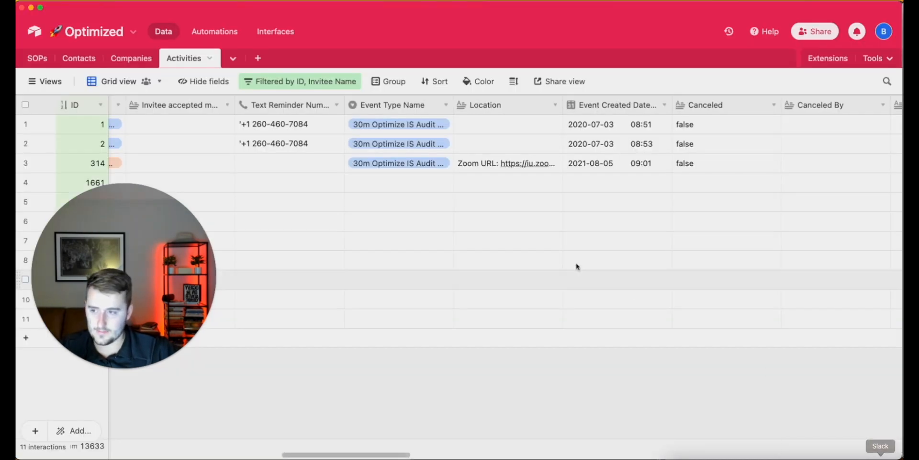
Add an Email lookup field from the Contacts link column to the Activities table
{"action": "scroll", "coordinate": [257, 252], "scroll_direction": "left", "scroll_amount": 15}
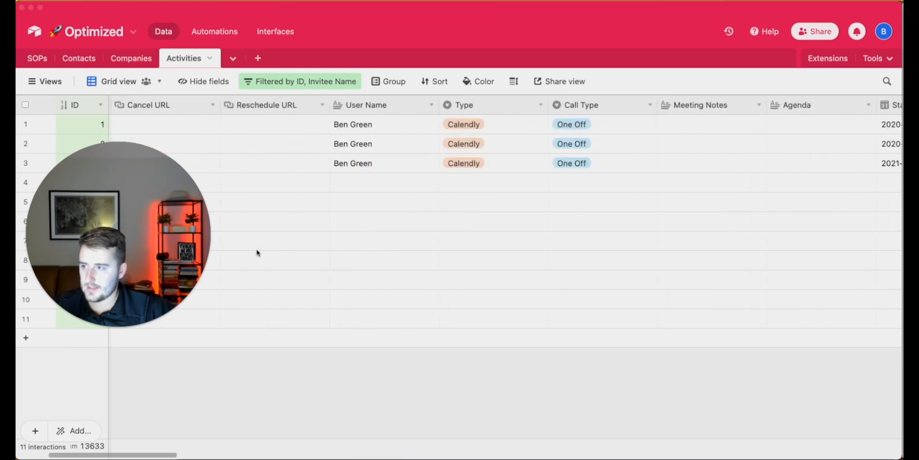
{"action": "right_click", "coordinate": [158, 104]}
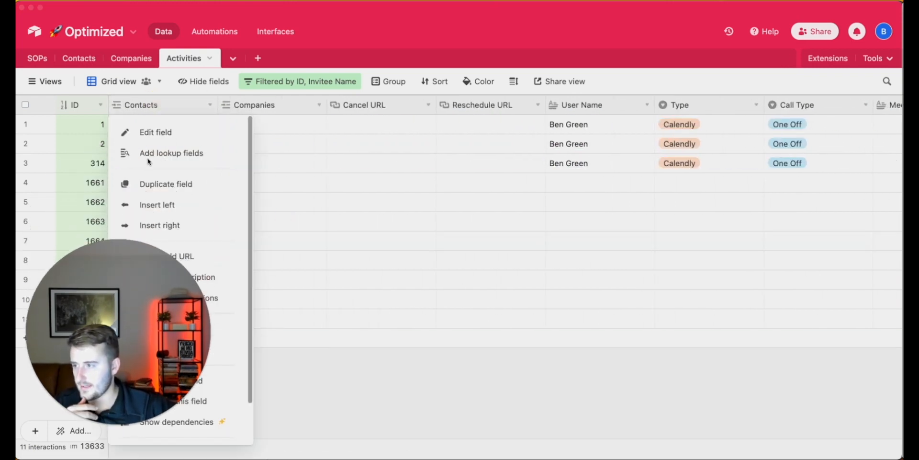
{"action": "left_click", "coordinate": [149, 161]}
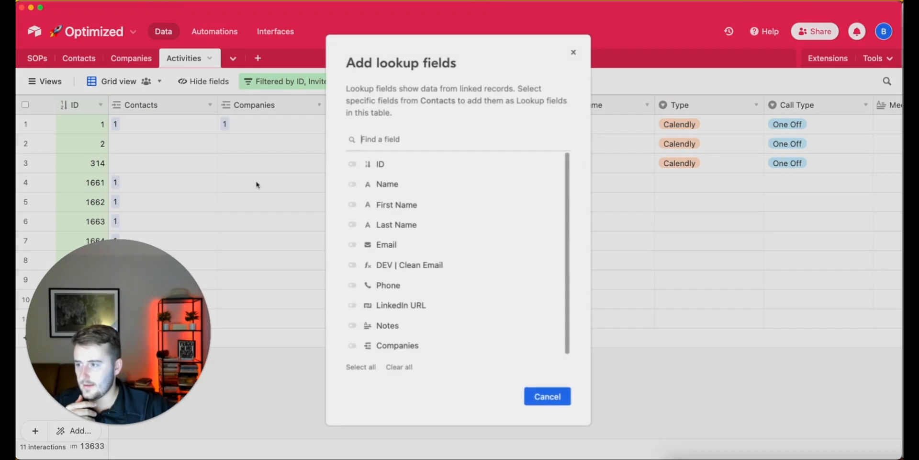
{"action": "left_click", "coordinate": [410, 251]}
{"action": "left_click", "coordinate": [531, 397]}
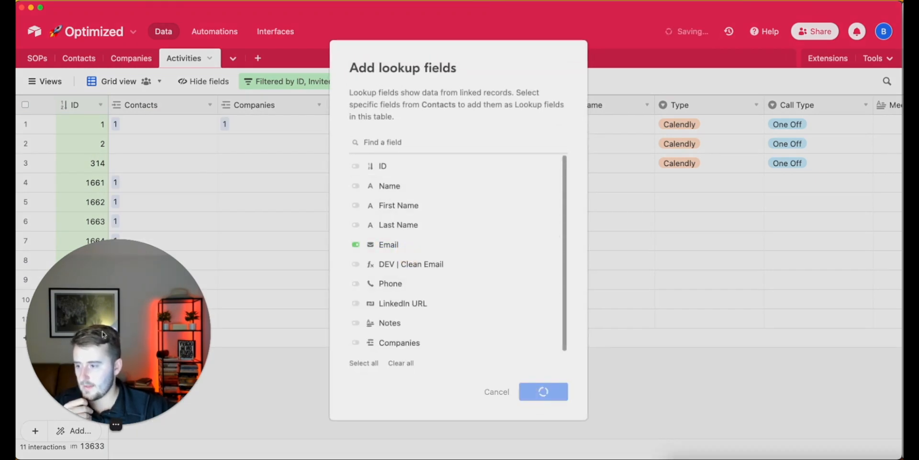
{"action": "left_click_drag", "start_coordinate": [123, 336], "coordinate": [117, 92]}
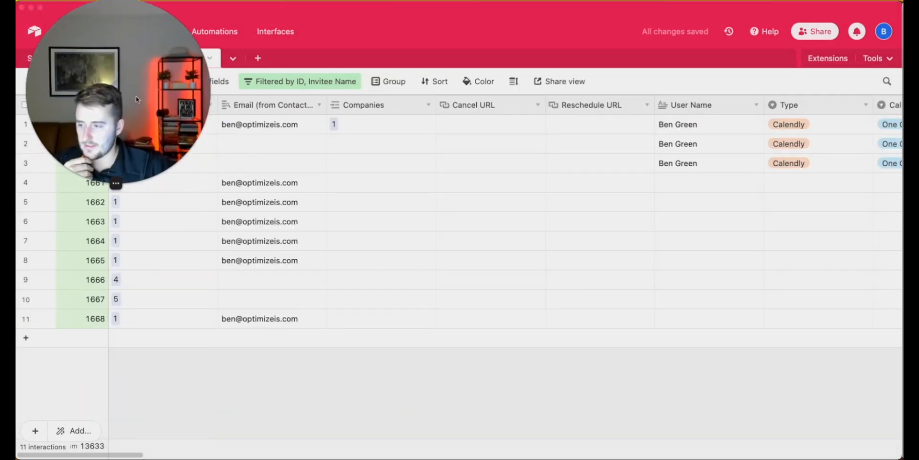
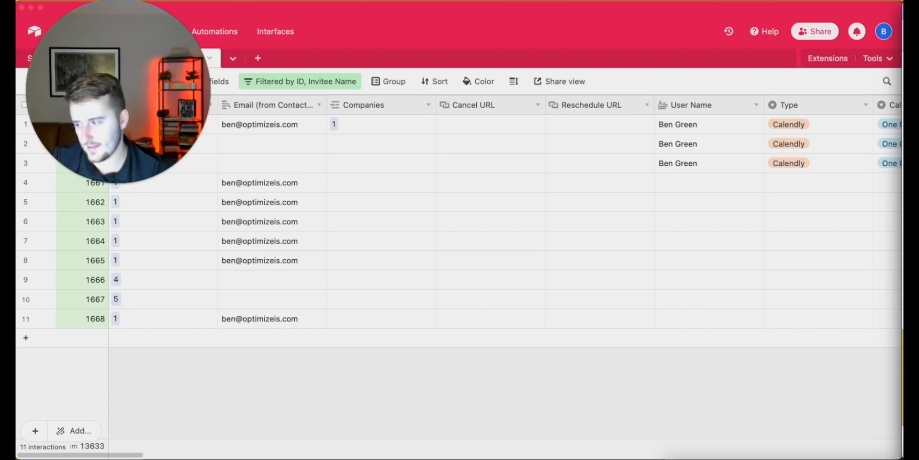
Confirm the Calendly Get an Event module mapped to the trigger's Event, then switch to Airtable
{"action": "right_click", "coordinate": [858, 458]}
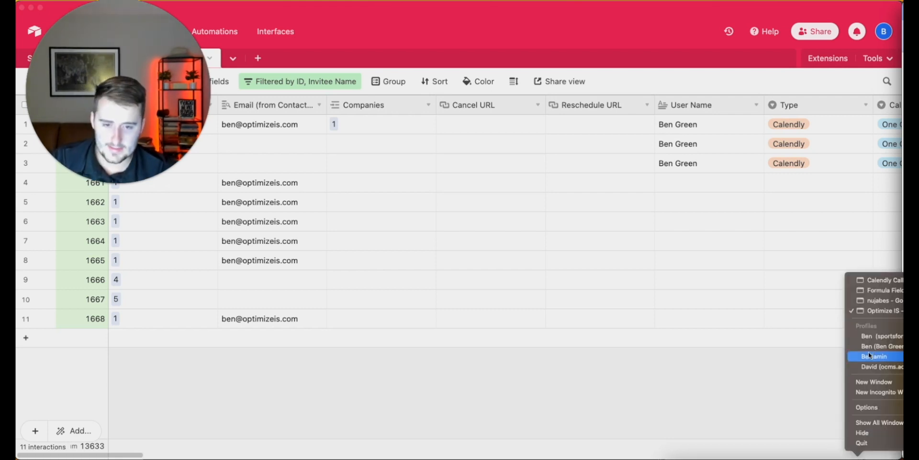
{"action": "left_click", "coordinate": [886, 281]}
{"action": "left_click", "coordinate": [376, 244]}
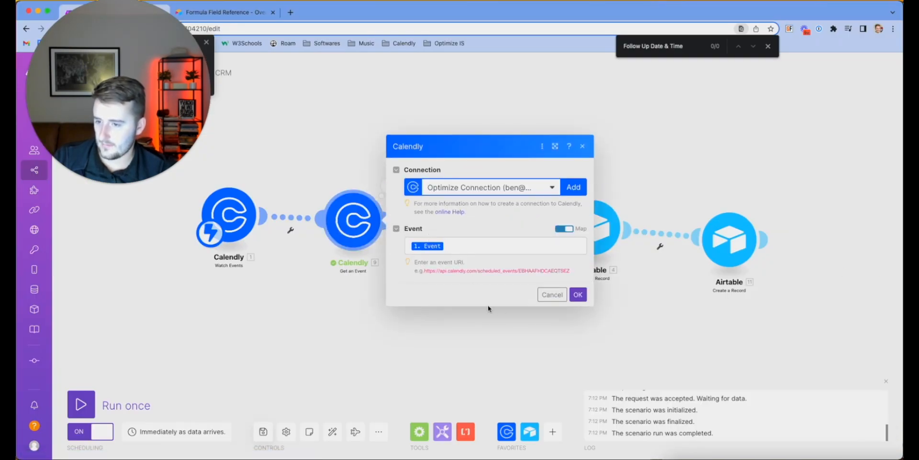
{"action": "left_click", "coordinate": [577, 294]}
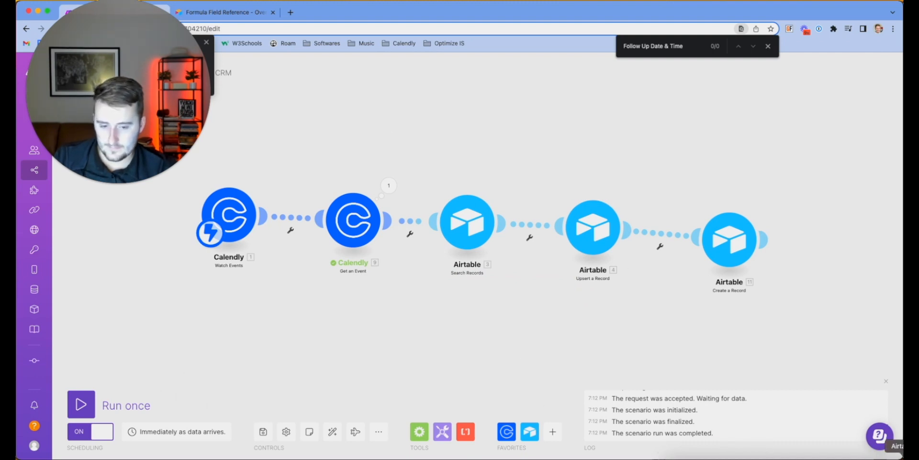
{"action": "left_click", "coordinate": [901, 458]}
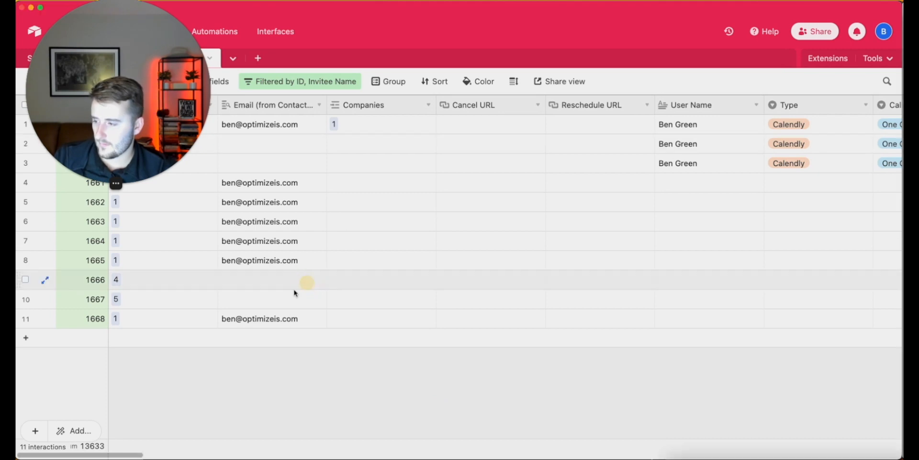
Expand record 1668 with All activity shown in its comments panel, then return to Make
{"action": "left_click", "coordinate": [240, 317]}
{"action": "key", "text": "space"}
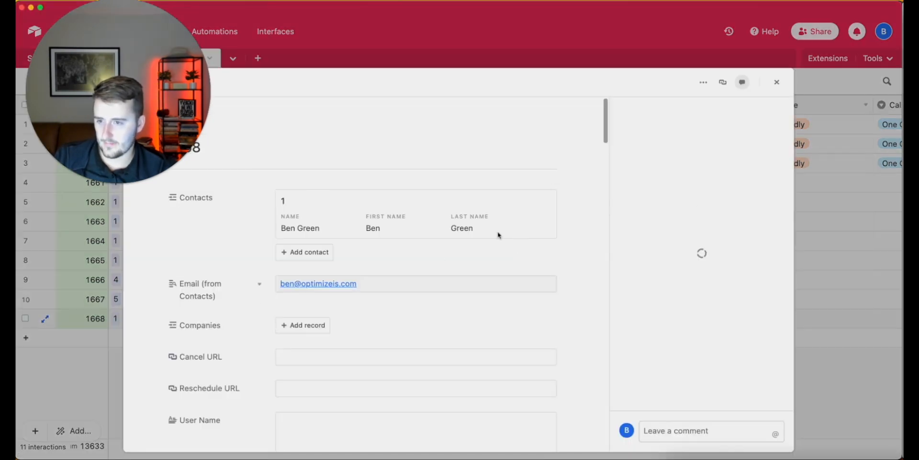
{"action": "left_click", "coordinate": [652, 112]}
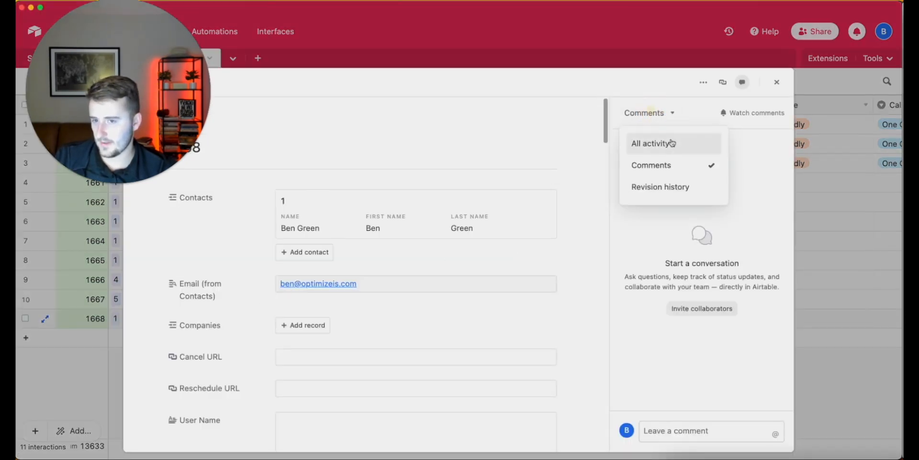
{"action": "left_click", "coordinate": [706, 145]}
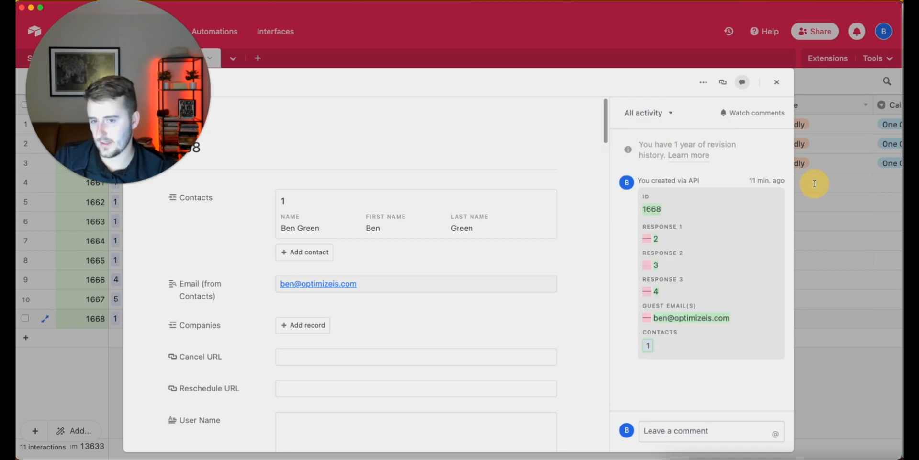
{"action": "left_click", "coordinate": [845, 225]}
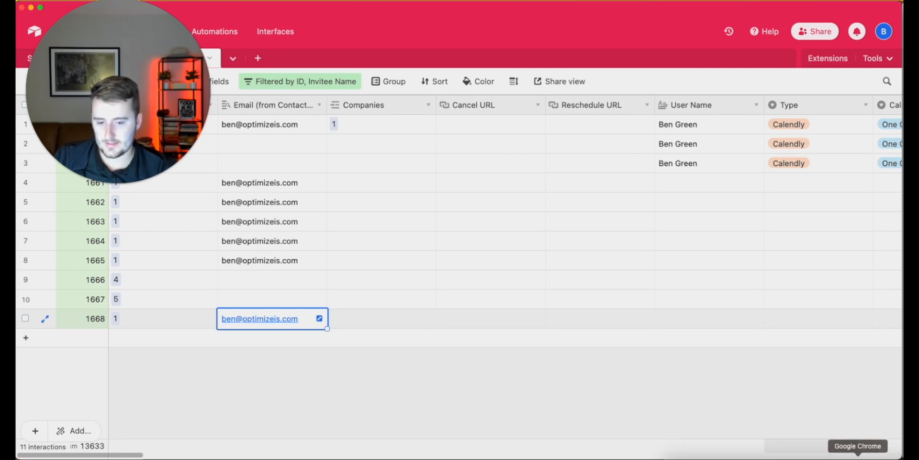
{"action": "right_click", "coordinate": [858, 455]}
{"action": "left_click", "coordinate": [881, 300]}
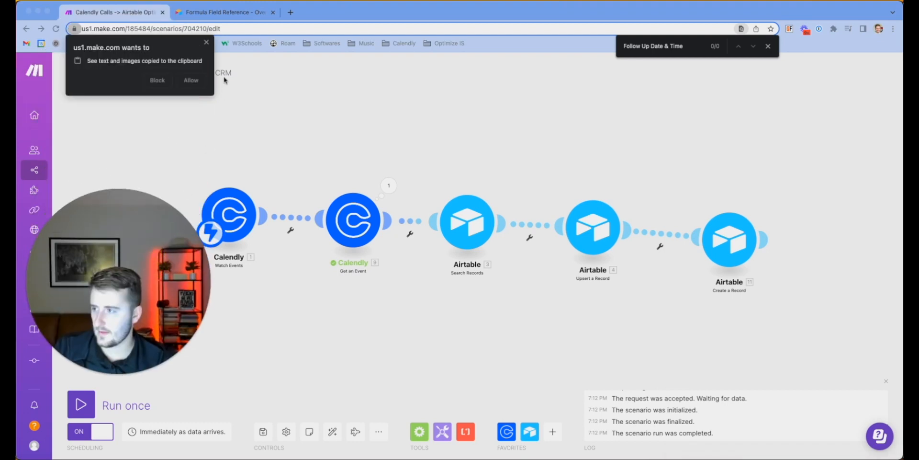
Dismiss the clipboard permission prompt and check the scenario settings without changing anything
{"action": "left_click", "coordinate": [206, 44]}
{"action": "mouse_move", "coordinate": [61, 168]}
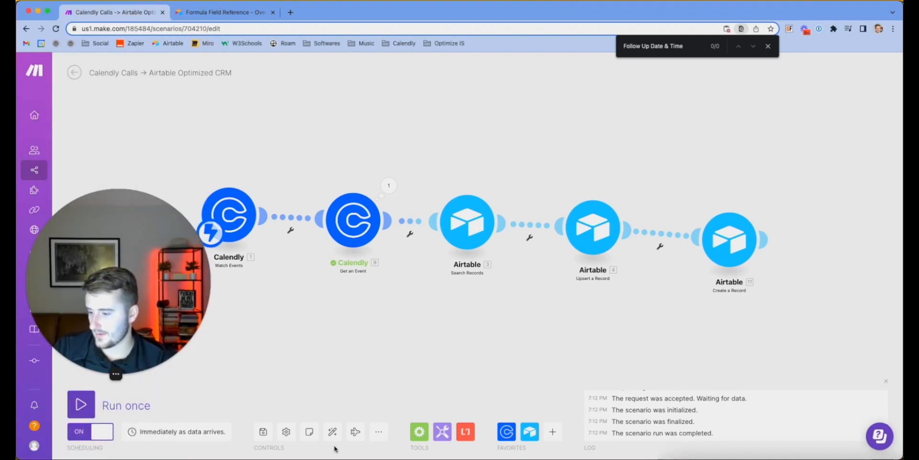
{"action": "left_click", "coordinate": [344, 431]}
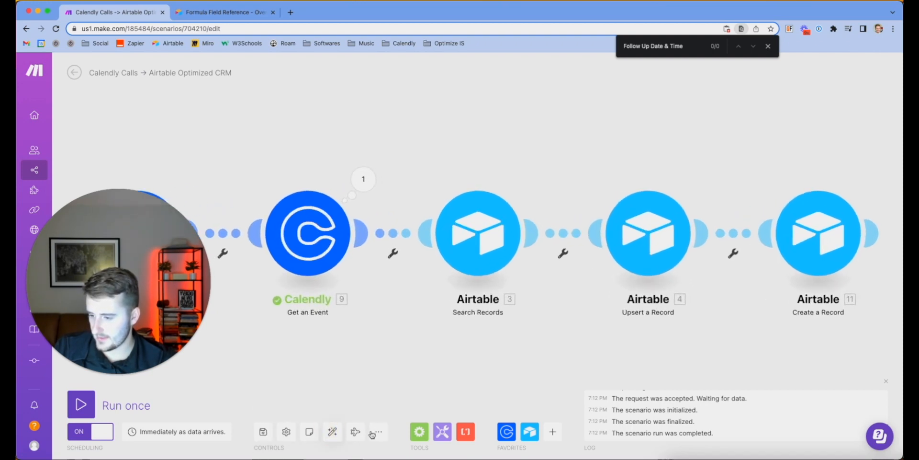
{"action": "left_click", "coordinate": [385, 434]}
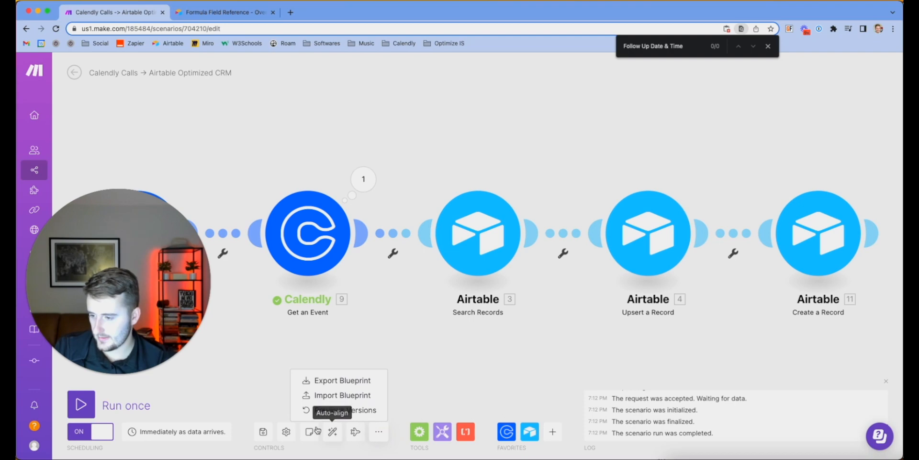
{"action": "left_click", "coordinate": [286, 432]}
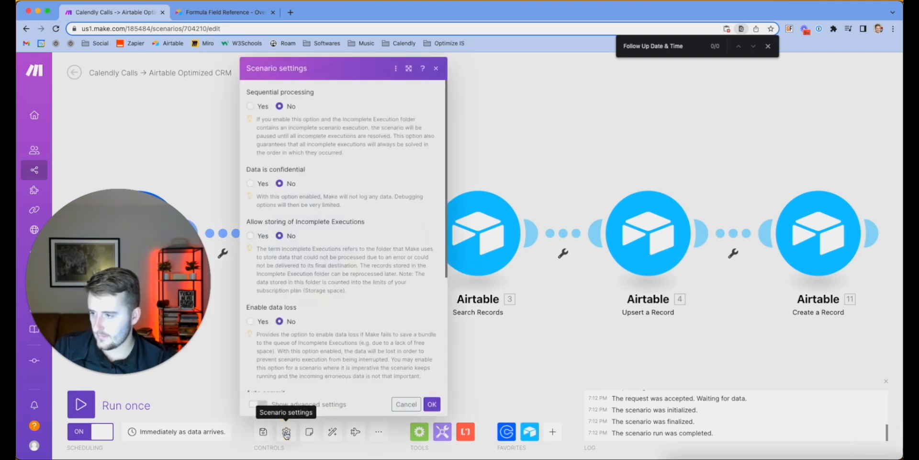
{"action": "left_click", "coordinate": [287, 432]}
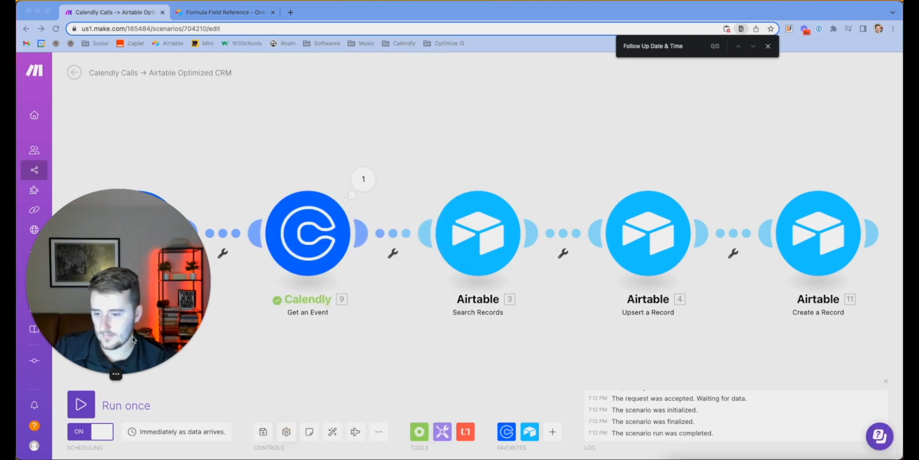
Save changes, switch the Calendly Calls scenario on, and process the existing queued records
{"action": "left_click", "coordinate": [38, 166]}
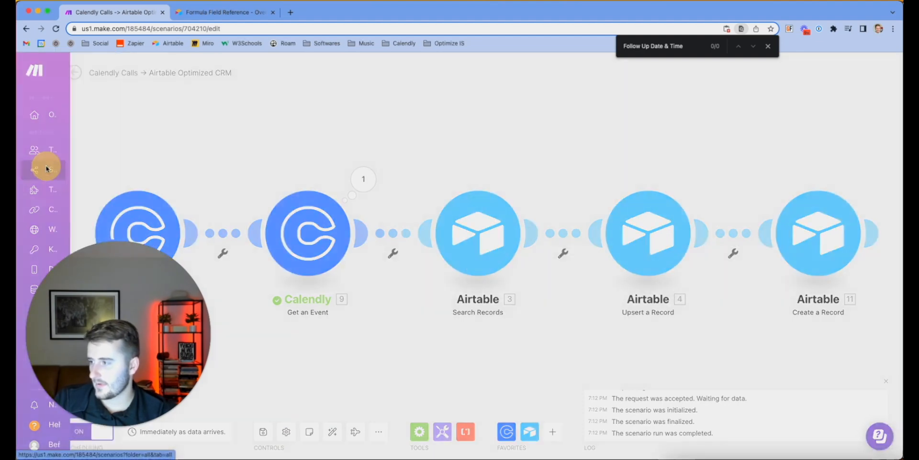
{"action": "left_click", "coordinate": [523, 137]}
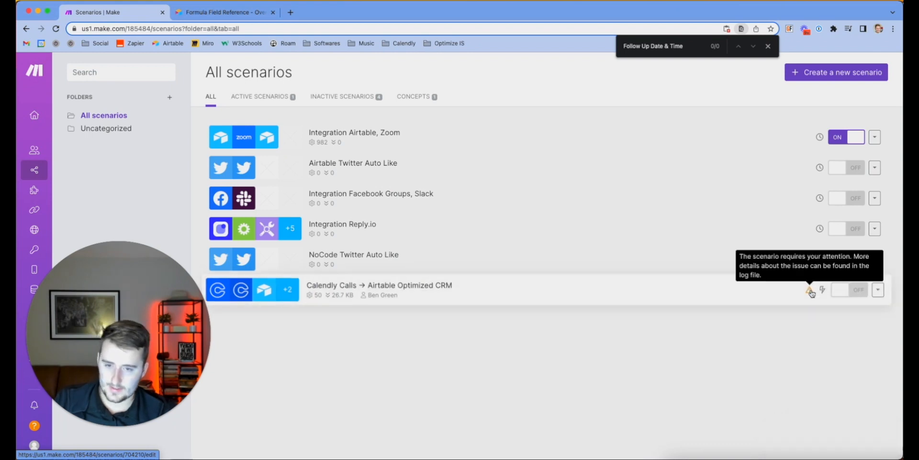
{"action": "left_click", "coordinate": [838, 291]}
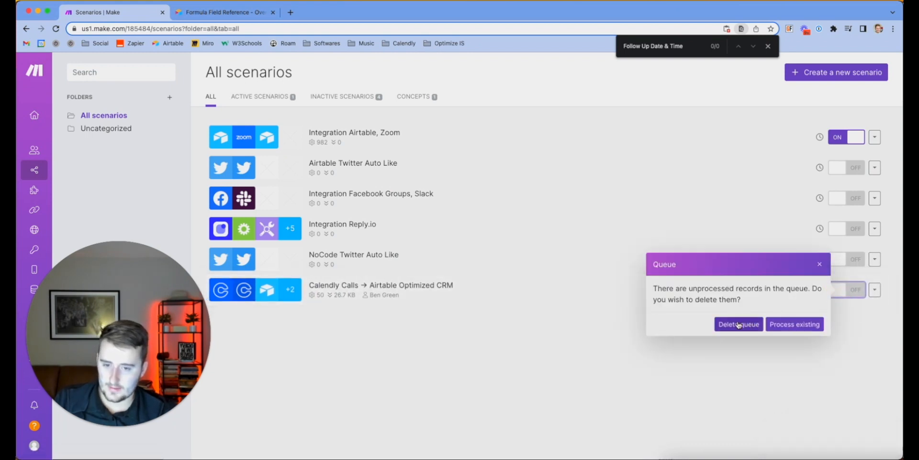
{"action": "left_click", "coordinate": [781, 326]}
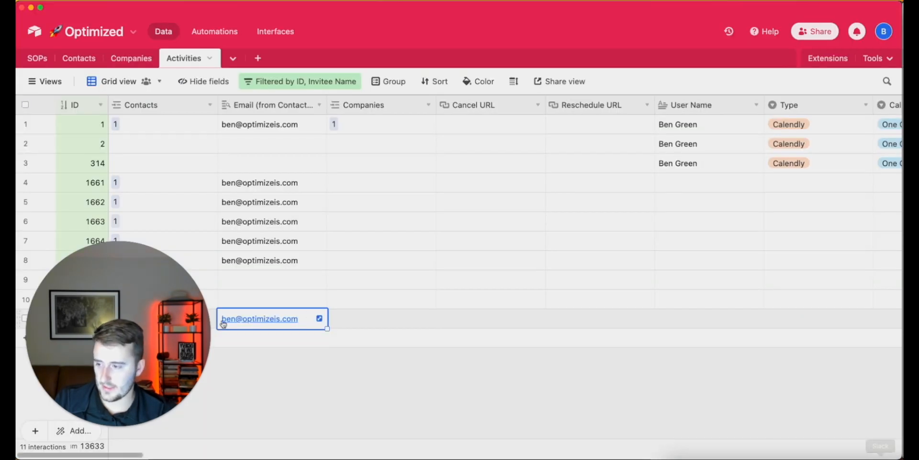
Reopen the Calendly Calls → Airtable Optimized CRM scenario from Make's scenario list
{"action": "left_click_drag", "start_coordinate": [188, 262], "coordinate": [187, 113]}
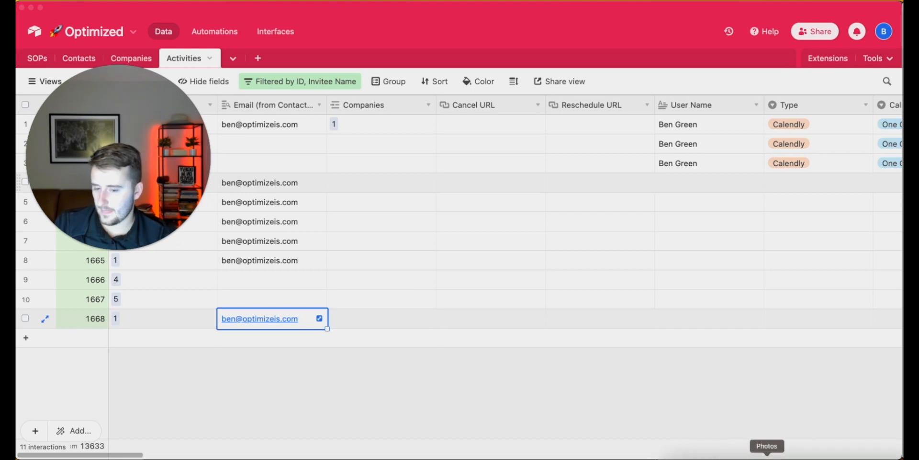
{"action": "right_click", "coordinate": [859, 453]}
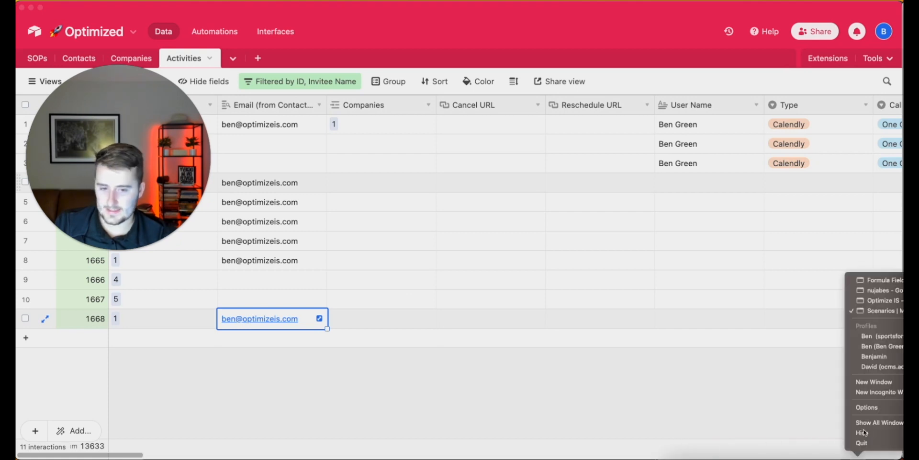
{"action": "left_click", "coordinate": [885, 311]}
{"action": "left_click", "coordinate": [448, 288]}
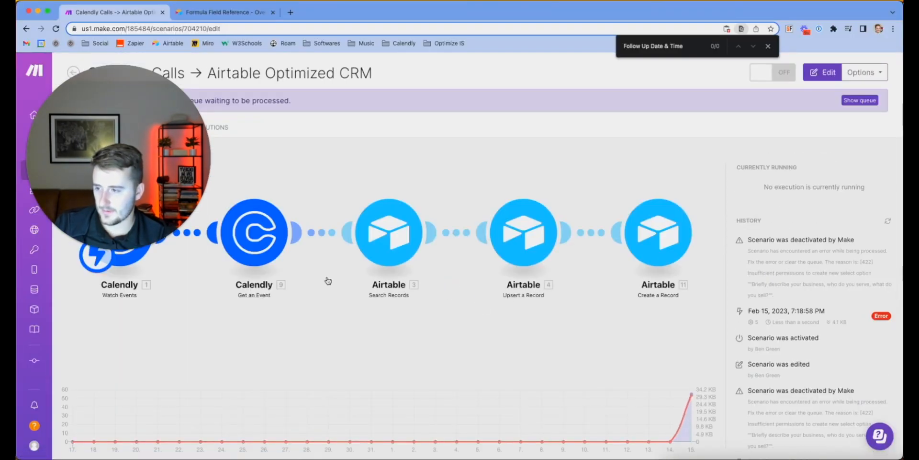
Open the Calendly Calls scenario in the editor
{"action": "left_click_drag", "start_coordinate": [109, 227], "coordinate": [108, 421]}
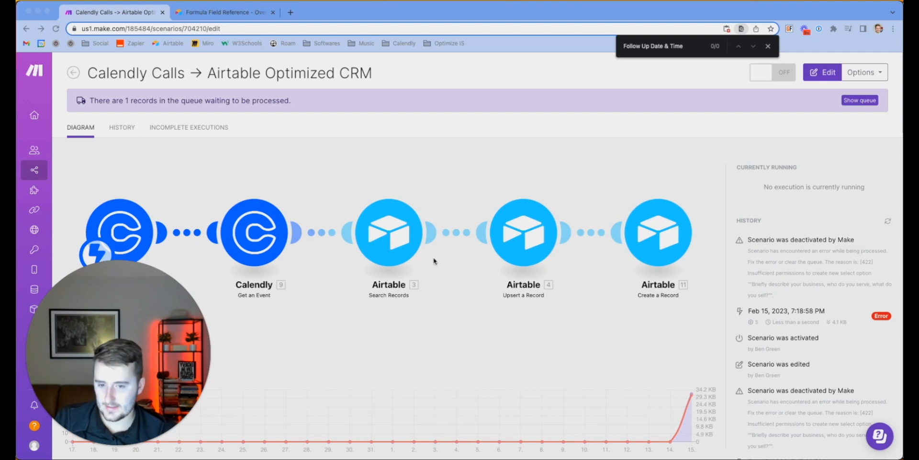
{"action": "left_click", "coordinate": [632, 168]}
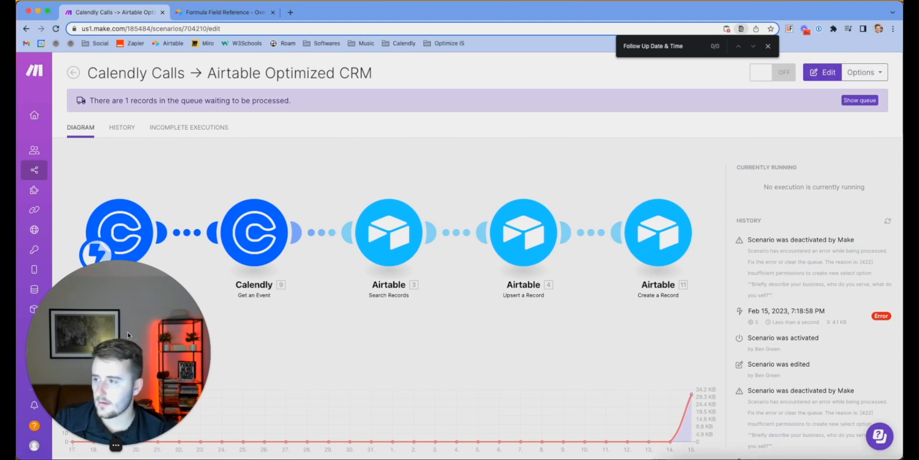
{"action": "left_click", "coordinate": [98, 445]}
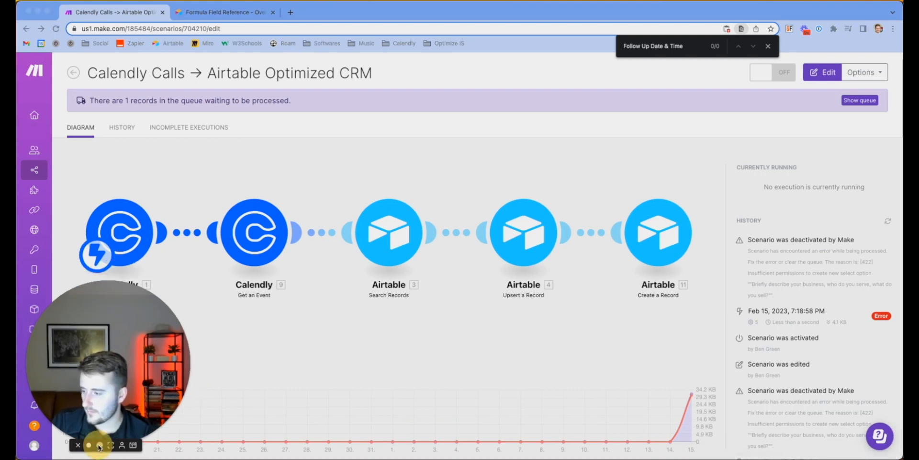
{"action": "left_click", "coordinate": [405, 187]}
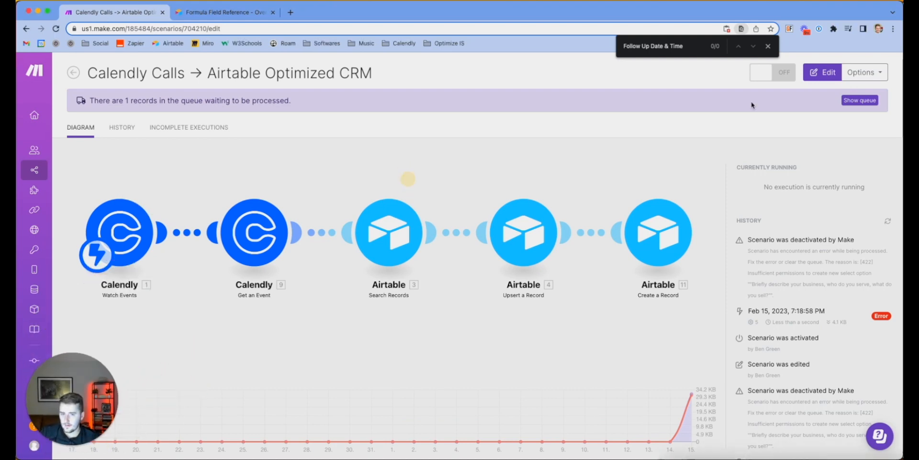
{"action": "left_click", "coordinate": [823, 72]}
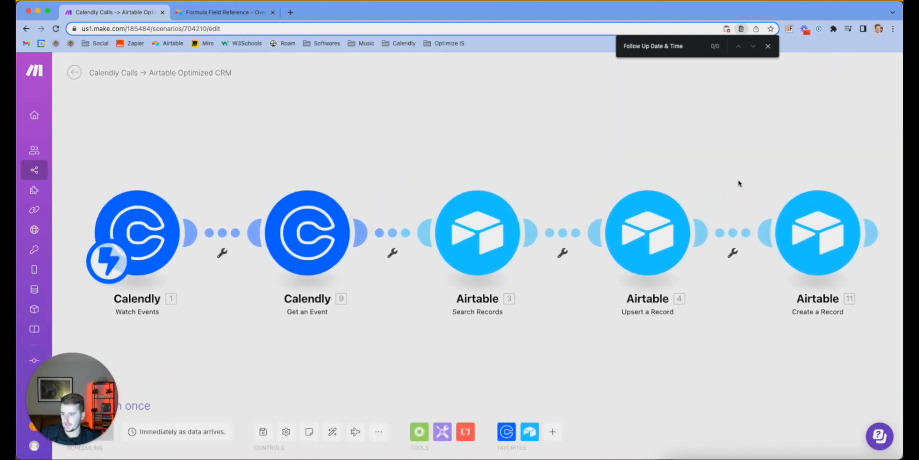
Review the Calendly Watch Events and Create a Record settings, then return to the overview and Airtable
{"action": "left_click", "coordinate": [150, 222]}
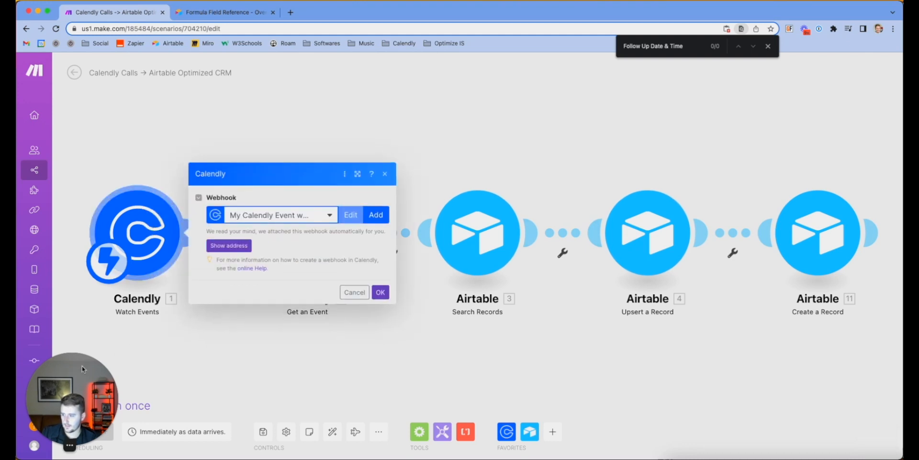
{"action": "left_click_drag", "start_coordinate": [82, 366], "coordinate": [67, 326]}
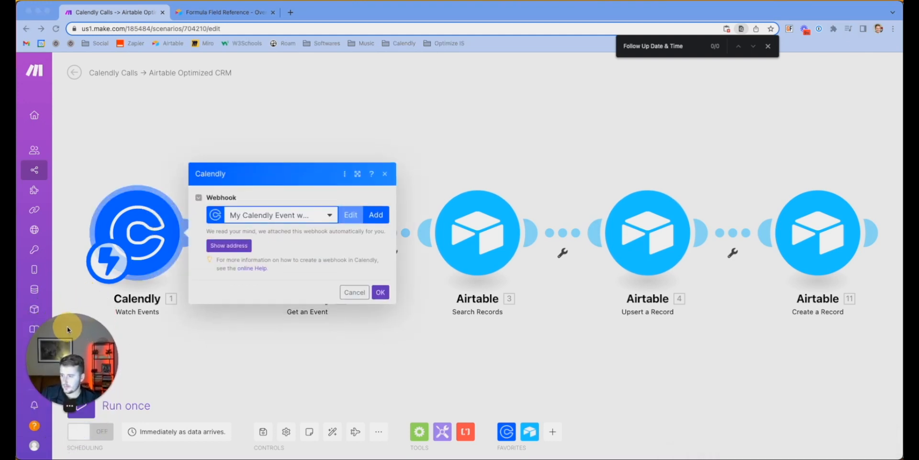
{"action": "left_click", "coordinate": [381, 291]}
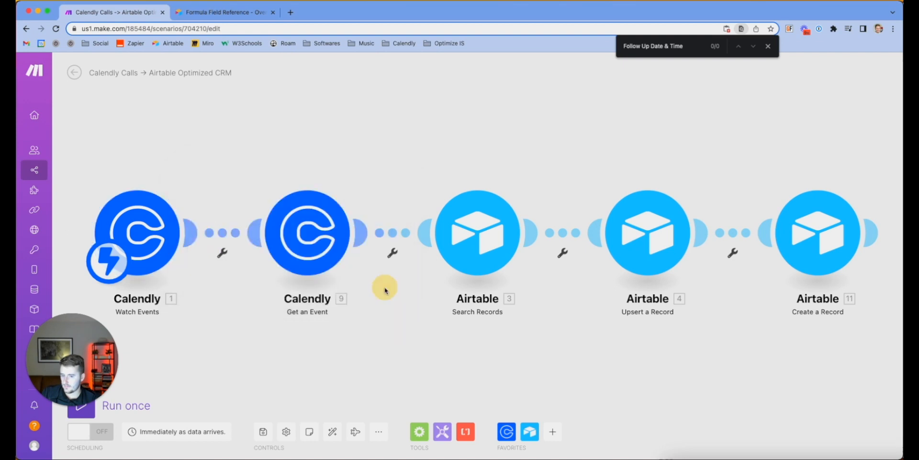
{"action": "left_click", "coordinate": [795, 239]}
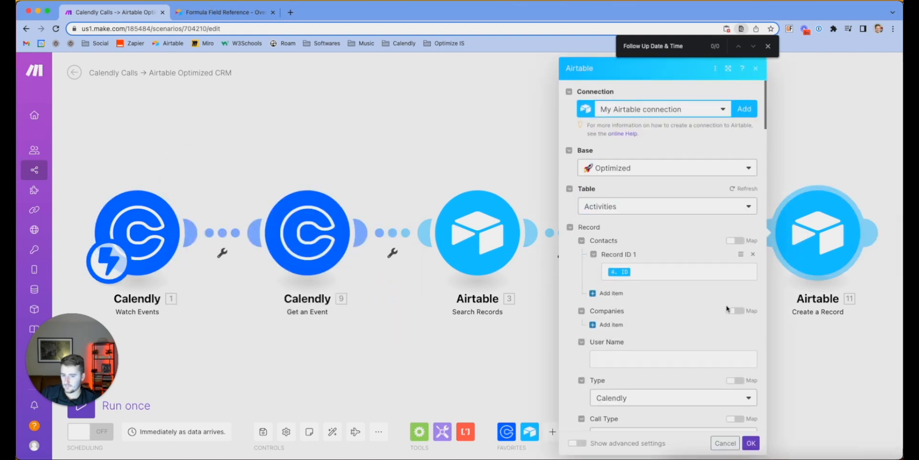
{"action": "scroll", "coordinate": [726, 306], "scroll_direction": "down", "scroll_amount": 10}
{"action": "left_click", "coordinate": [854, 121]}
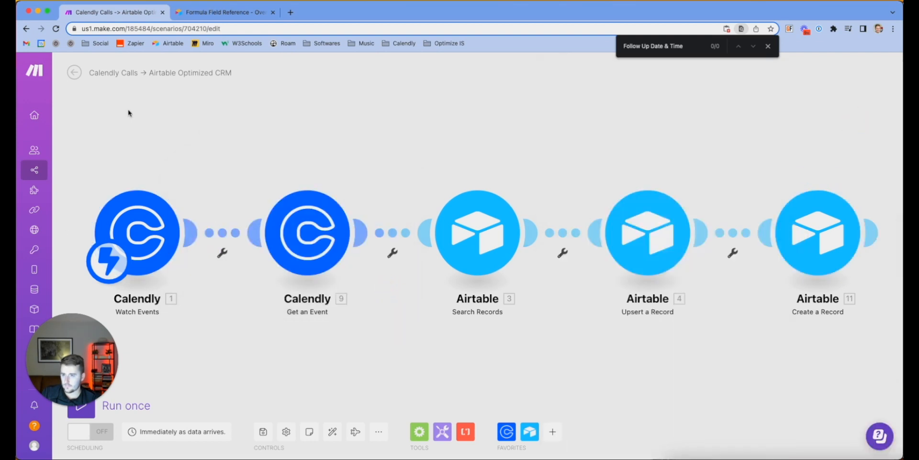
{"action": "left_click", "coordinate": [74, 73]}
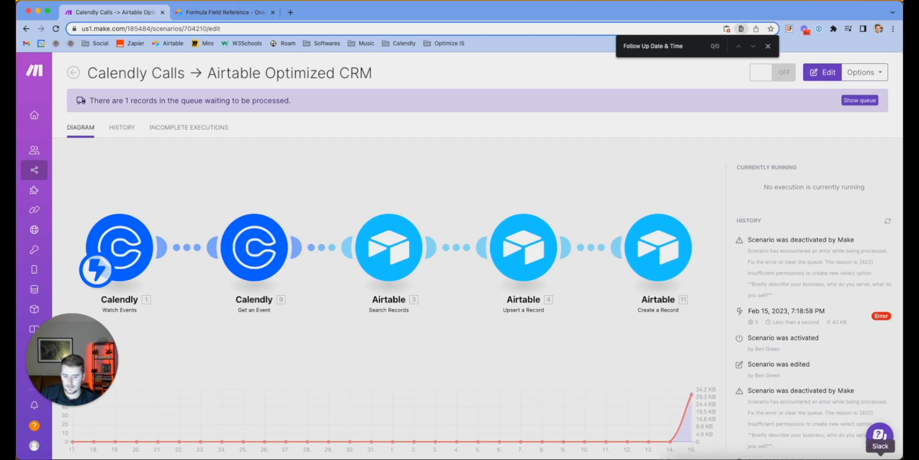
{"action": "left_click", "coordinate": [902, 458]}
Change the Question 1 field type to Long text
{"action": "scroll", "coordinate": [739, 317], "scroll_direction": "right", "scroll_amount": 20}
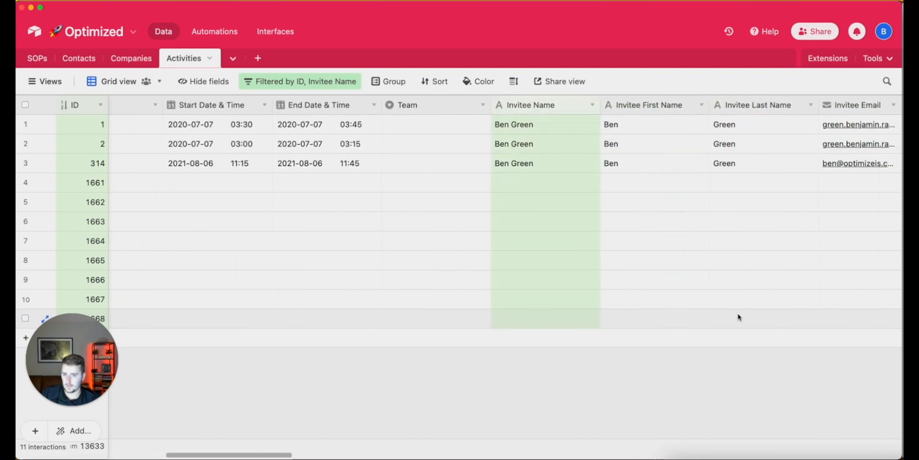
{"action": "scroll", "coordinate": [739, 317], "scroll_direction": "left", "scroll_amount": 3}
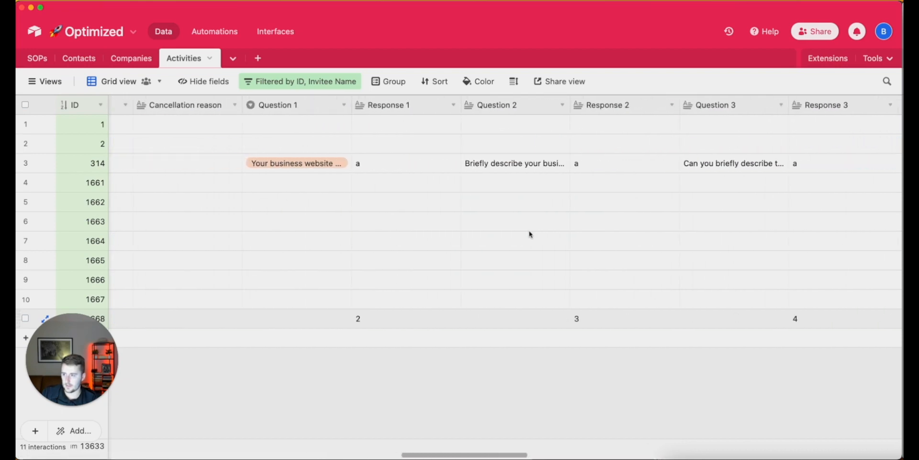
{"action": "double_click", "coordinate": [296, 109]}
{"action": "left_click", "coordinate": [294, 165]}
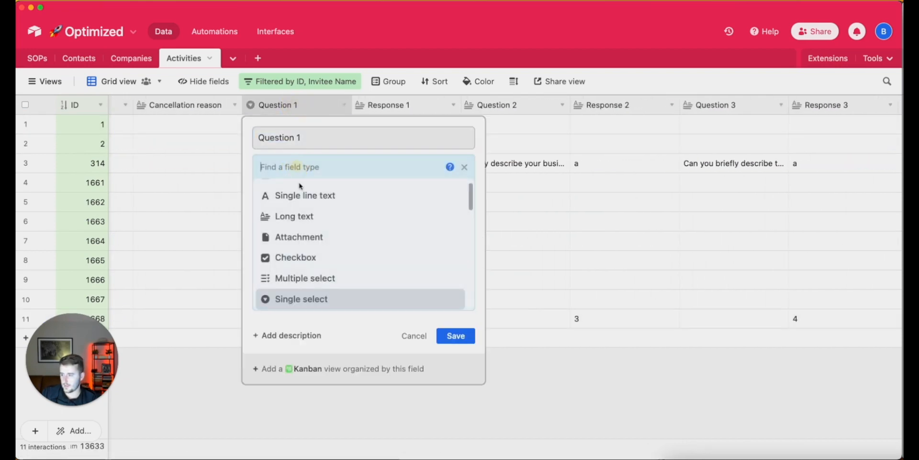
{"action": "left_click", "coordinate": [299, 195]}
{"action": "left_click", "coordinate": [455, 260]}
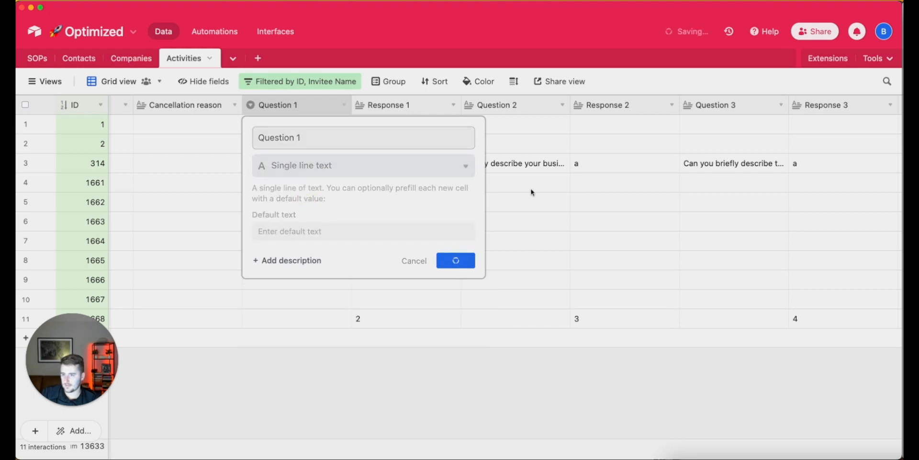
{"action": "scroll", "coordinate": [525, 184], "scroll_direction": "left", "scroll_amount": 3}
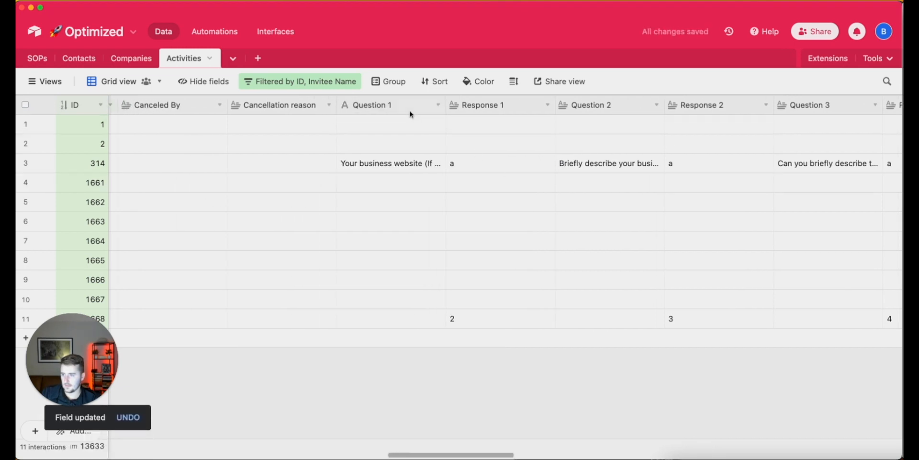
{"action": "double_click", "coordinate": [410, 110]}
{"action": "left_click", "coordinate": [410, 165]}
{"action": "left_click", "coordinate": [421, 236]}
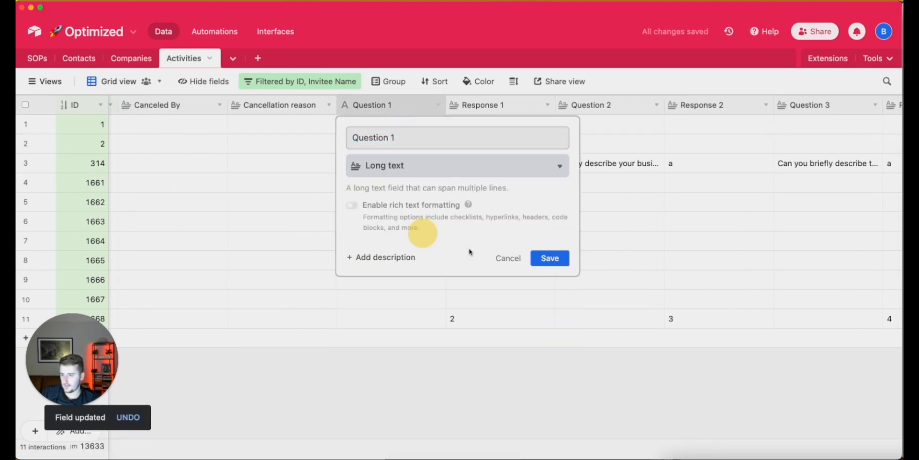
{"action": "left_click", "coordinate": [551, 259]}
Convert the Question 4 and Question 5 fields to Long text
{"action": "scroll", "coordinate": [552, 258], "scroll_direction": "right", "scroll_amount": 10}
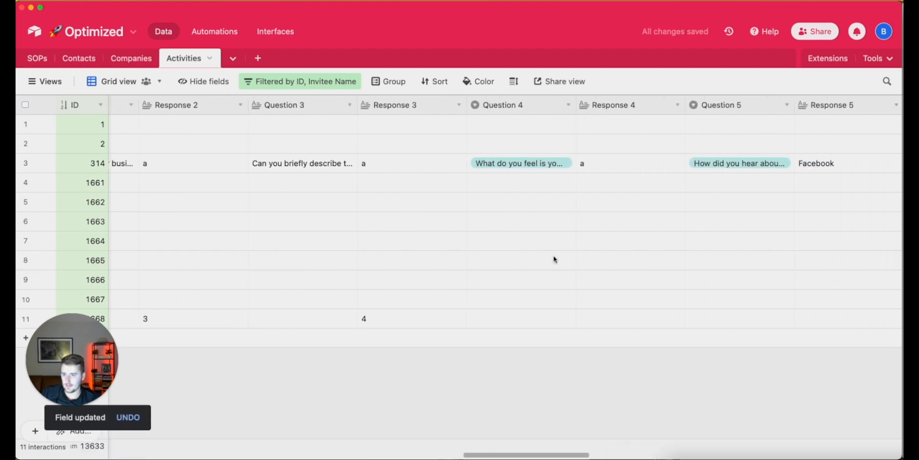
{"action": "double_click", "coordinate": [496, 107]}
{"action": "left_click", "coordinate": [472, 166]}
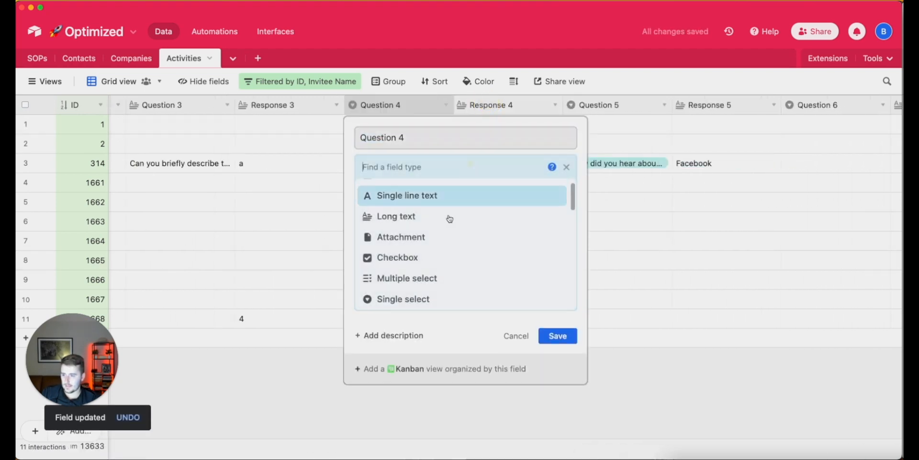
{"action": "left_click", "coordinate": [440, 216]}
{"action": "left_click", "coordinate": [556, 259]}
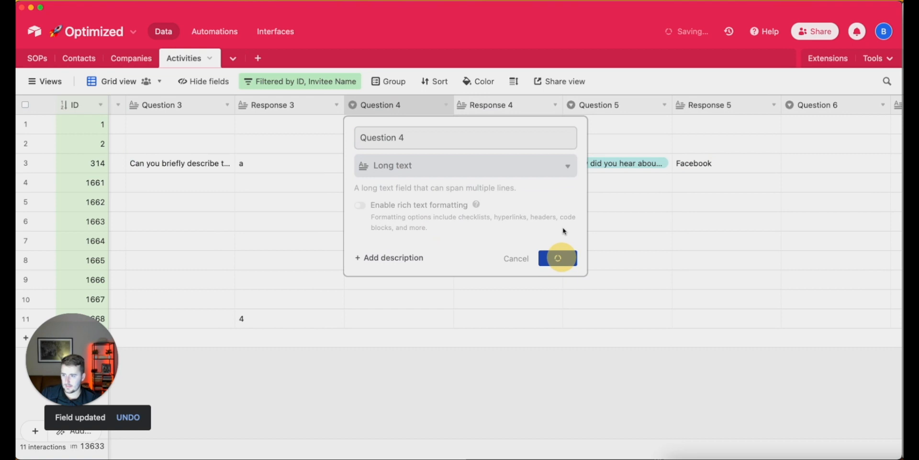
{"action": "left_click", "coordinate": [618, 106]}
{"action": "double_click", "coordinate": [619, 107]}
{"action": "left_click", "coordinate": [432, 173]}
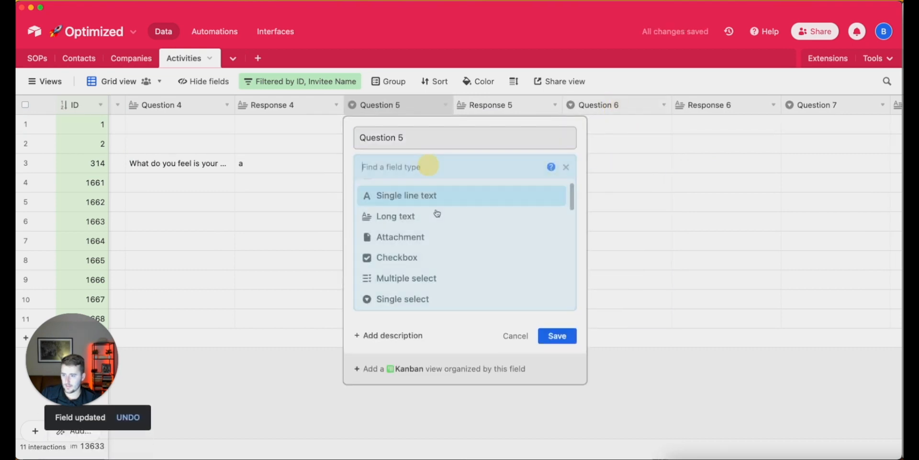
{"action": "left_click", "coordinate": [402, 216]}
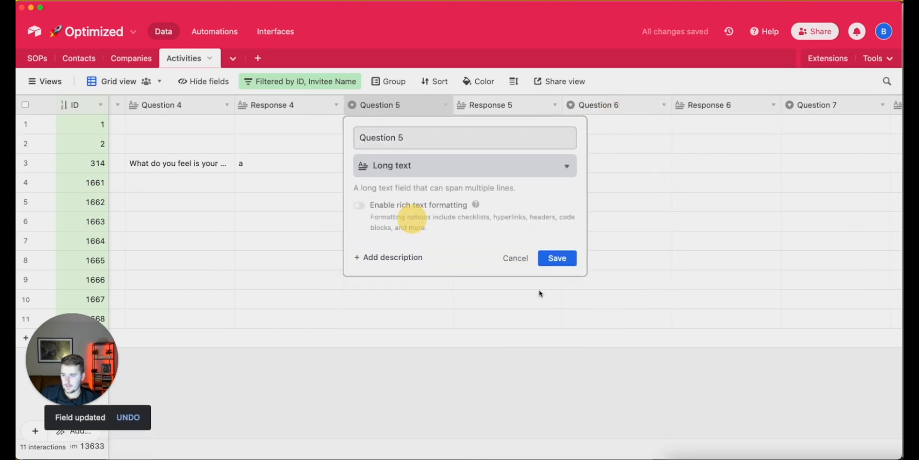
{"action": "left_click", "coordinate": [556, 257]}
Convert the Question 6 and Question 7 fields to Long text
{"action": "double_click", "coordinate": [631, 103]}
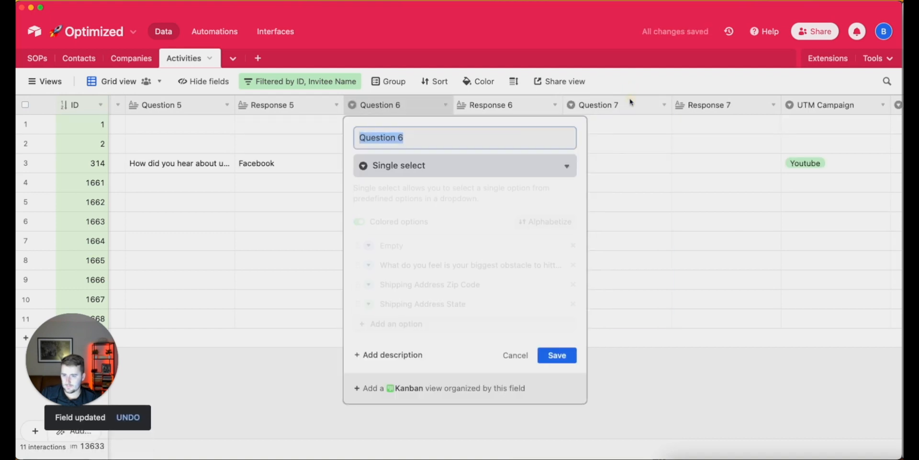
{"action": "left_click", "coordinate": [430, 165]}
{"action": "left_click", "coordinate": [417, 222]}
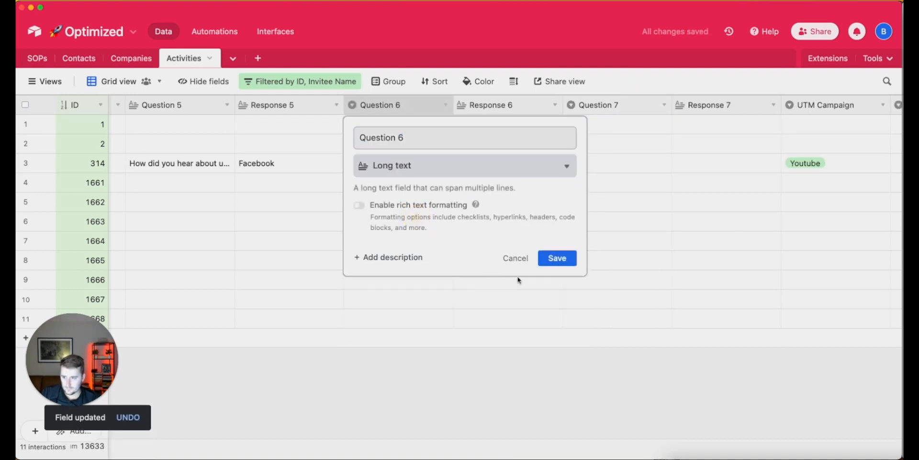
{"action": "left_click", "coordinate": [548, 259]}
{"action": "double_click", "coordinate": [625, 103]}
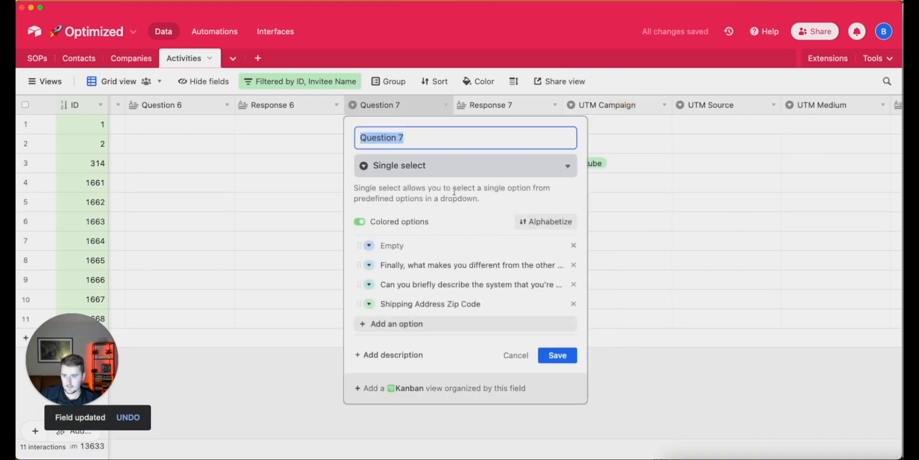
{"action": "left_click", "coordinate": [414, 168]}
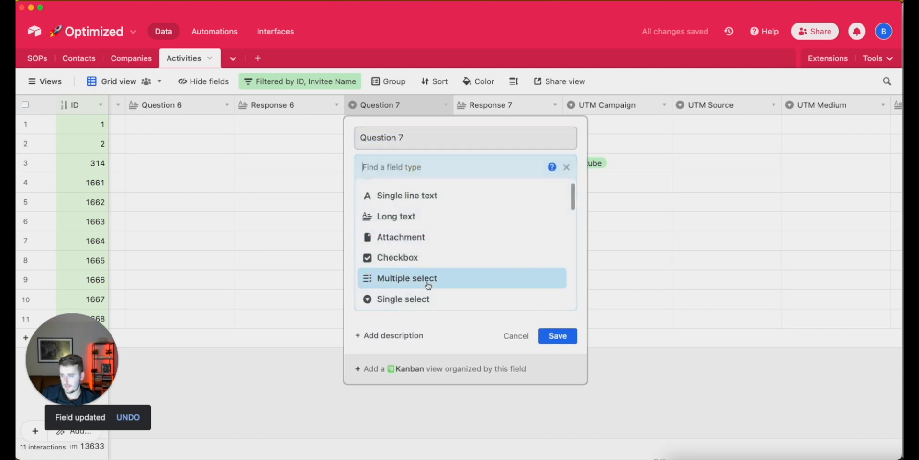
{"action": "left_click", "coordinate": [417, 217]}
{"action": "left_click", "coordinate": [557, 259]}
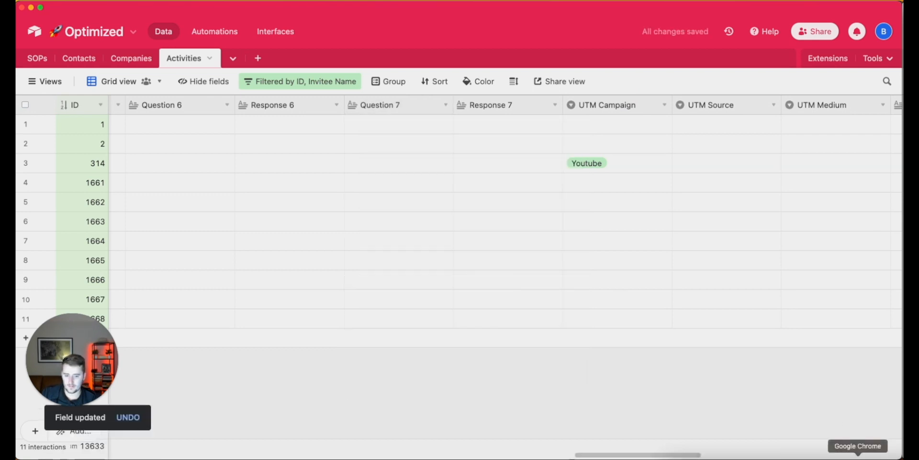
{"action": "left_click", "coordinate": [883, 436]}
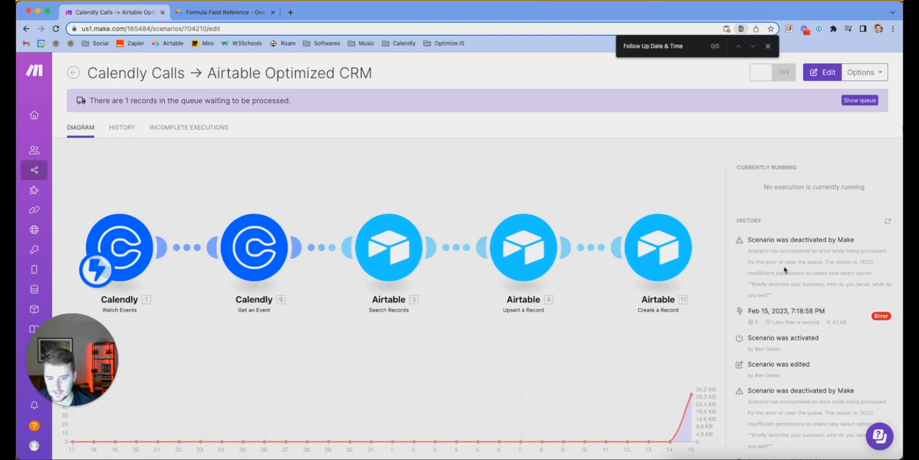
{"action": "left_click_drag", "start_coordinate": [773, 262], "coordinate": [834, 282]}
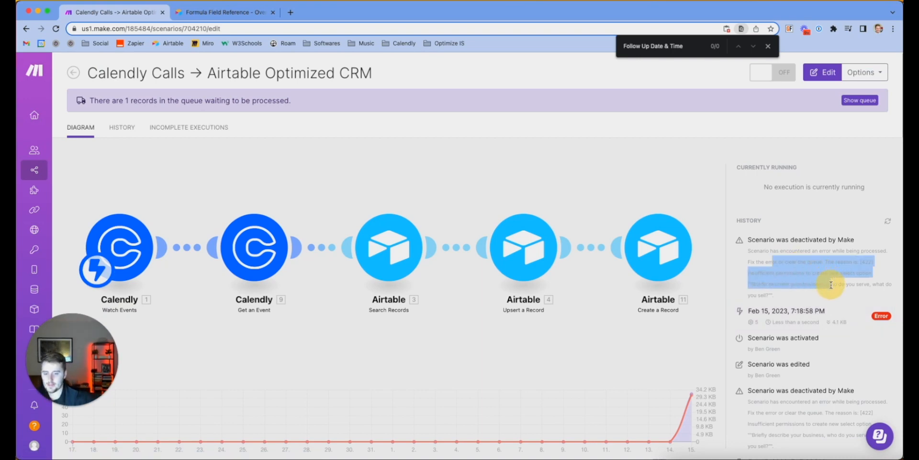
{"action": "left_click", "coordinate": [832, 292]}
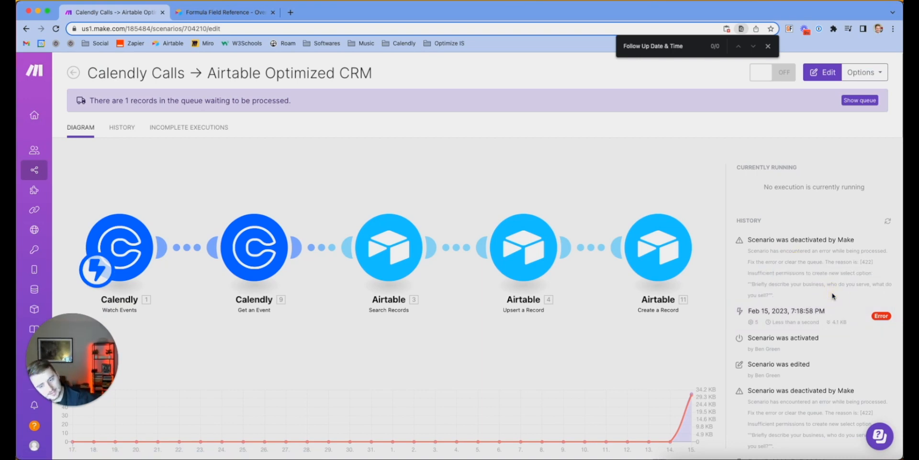
{"action": "left_click", "coordinate": [580, 166]}
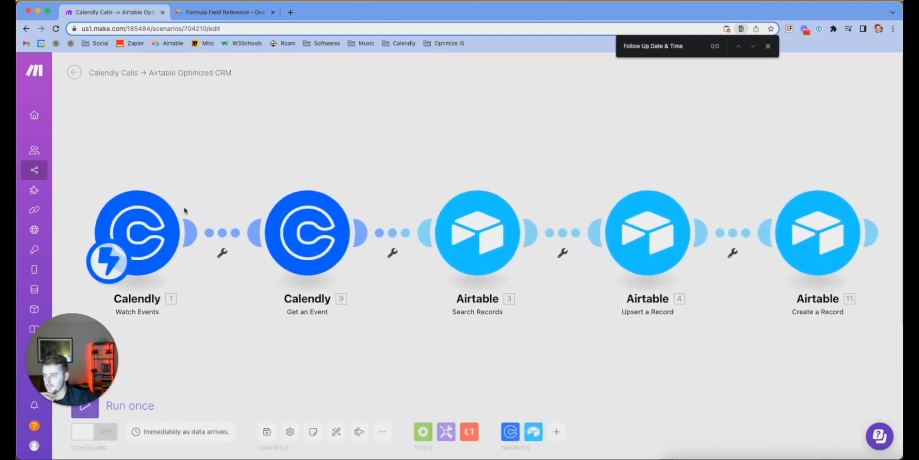
{"action": "left_click", "coordinate": [86, 411]}
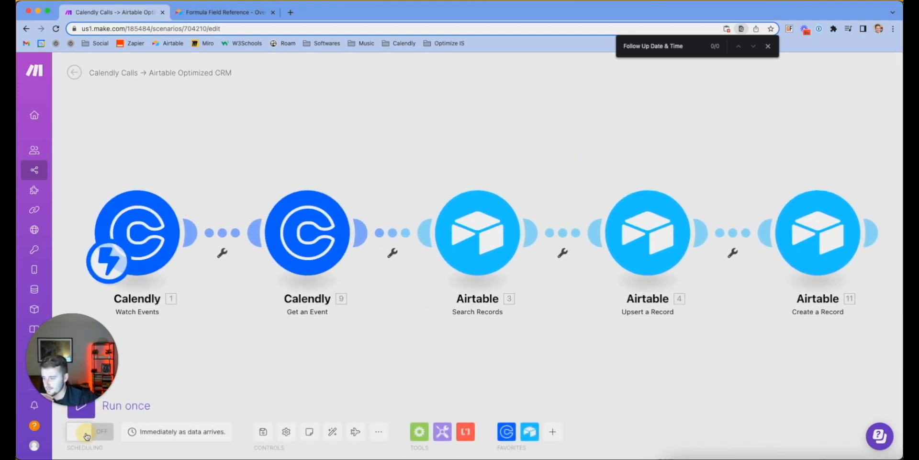
{"action": "left_click", "coordinate": [262, 434]}
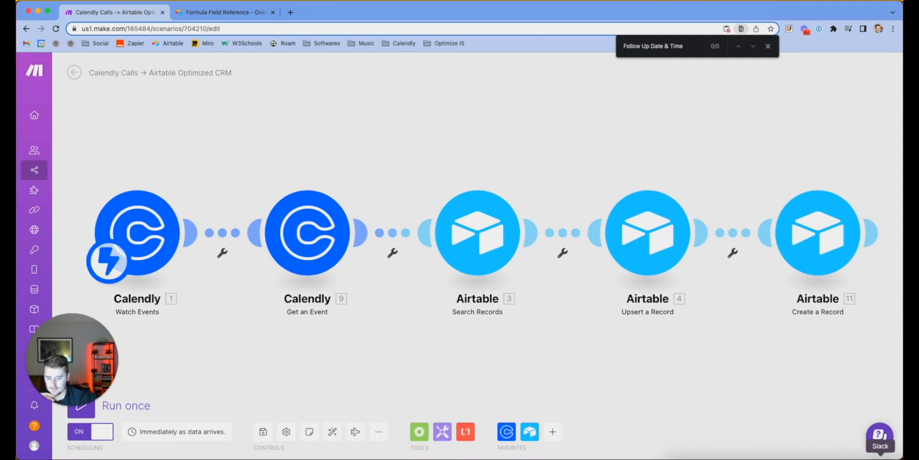
{"action": "left_click", "coordinate": [901, 459]}
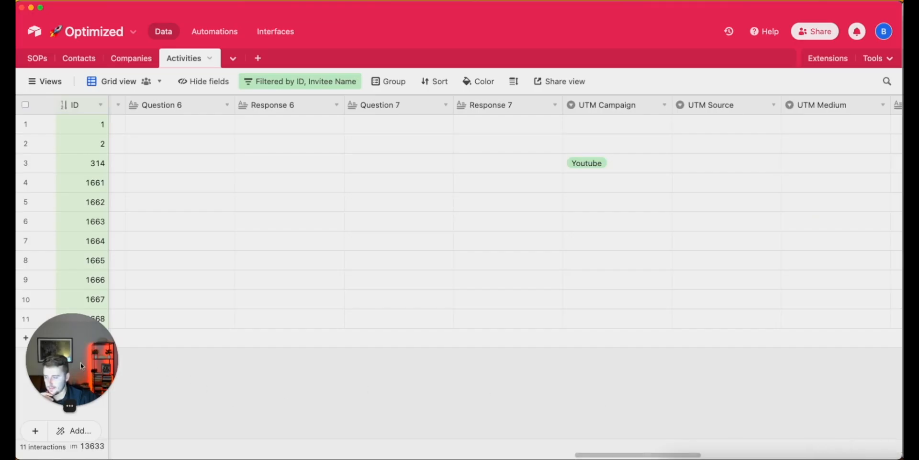
{"action": "left_click_drag", "start_coordinate": [70, 358], "coordinate": [74, 390]}
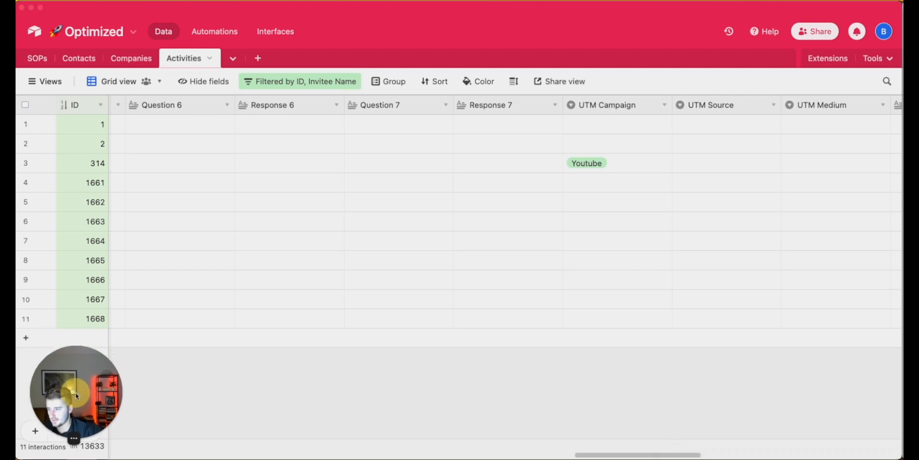
{"action": "left_click", "coordinate": [92, 319]}
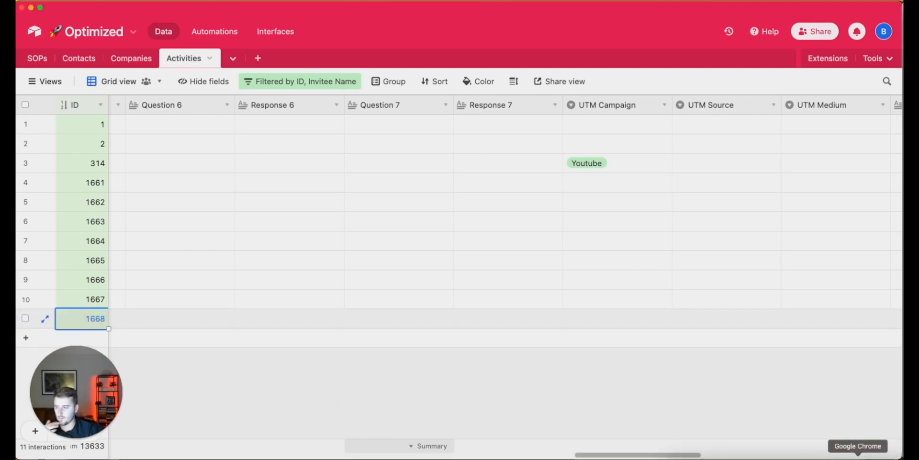
{"action": "left_click", "coordinate": [858, 456]}
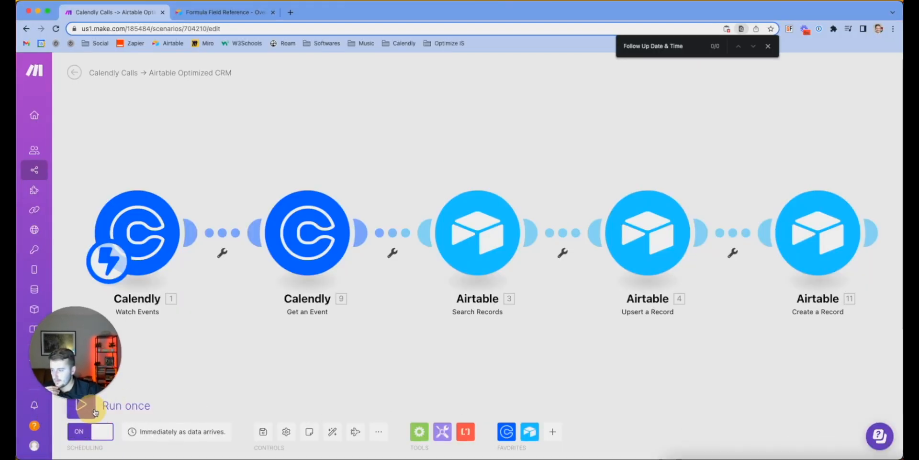
Run the scenario once on existing bundles and read the America/New_York select-option error
{"action": "left_click", "coordinate": [94, 410]}
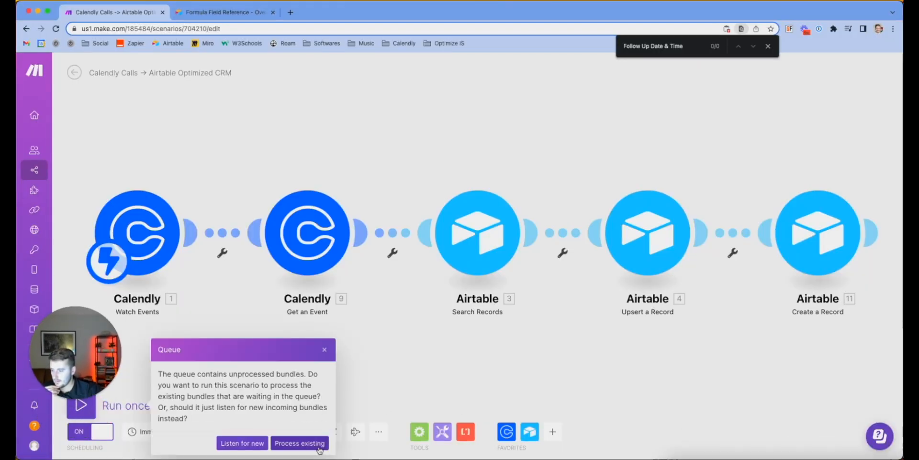
{"action": "left_click", "coordinate": [300, 443]}
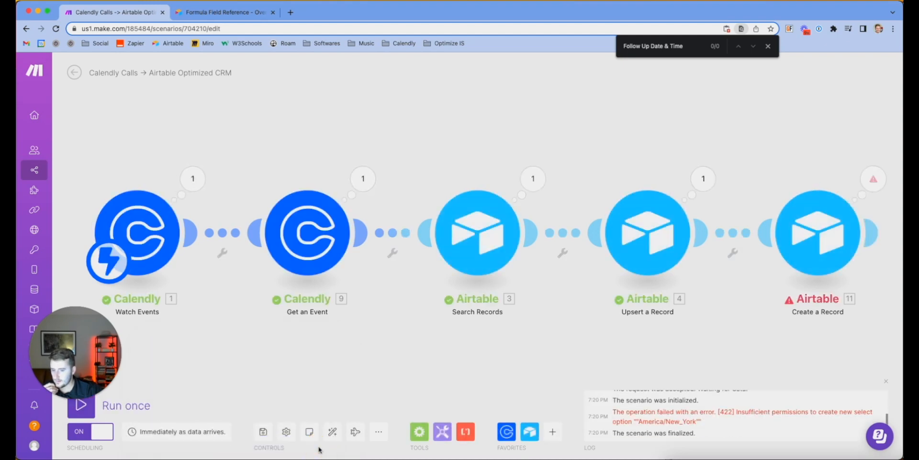
{"action": "scroll", "coordinate": [783, 279], "scroll_direction": "down", "scroll_amount": 2}
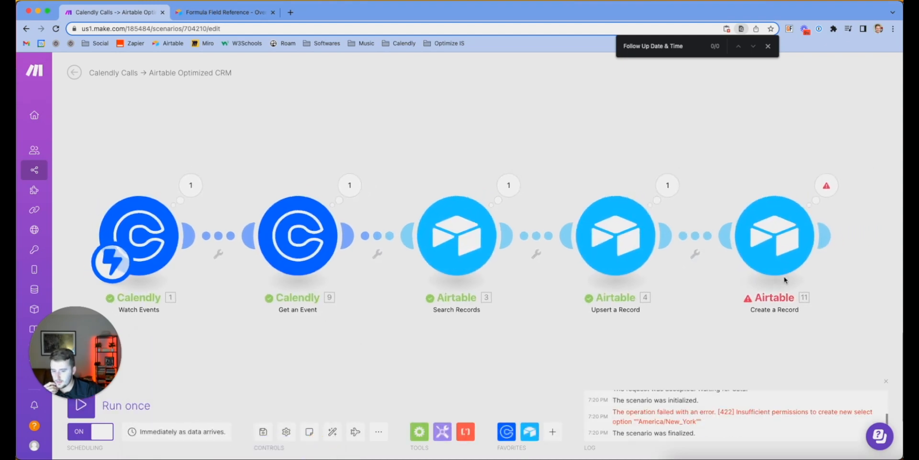
{"action": "scroll", "coordinate": [784, 280], "scroll_direction": "down", "scroll_amount": 1}
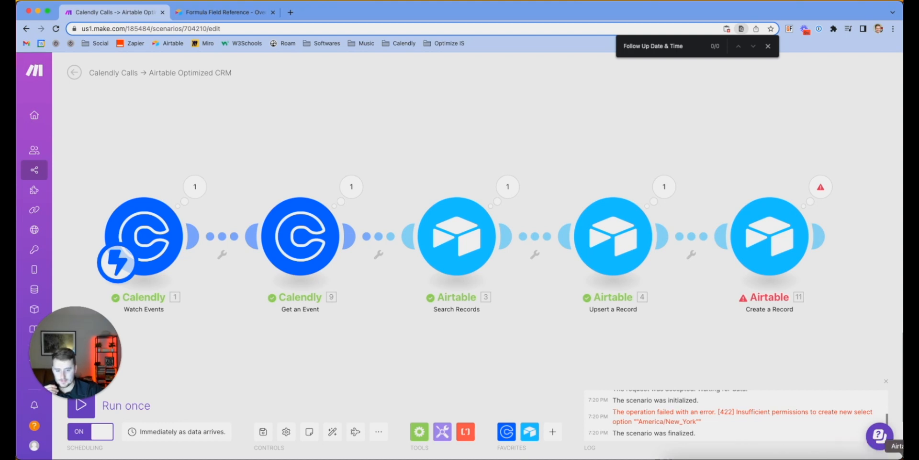
{"action": "left_click", "coordinate": [902, 459]}
{"action": "scroll", "coordinate": [360, 175], "scroll_direction": "left", "scroll_amount": 20}
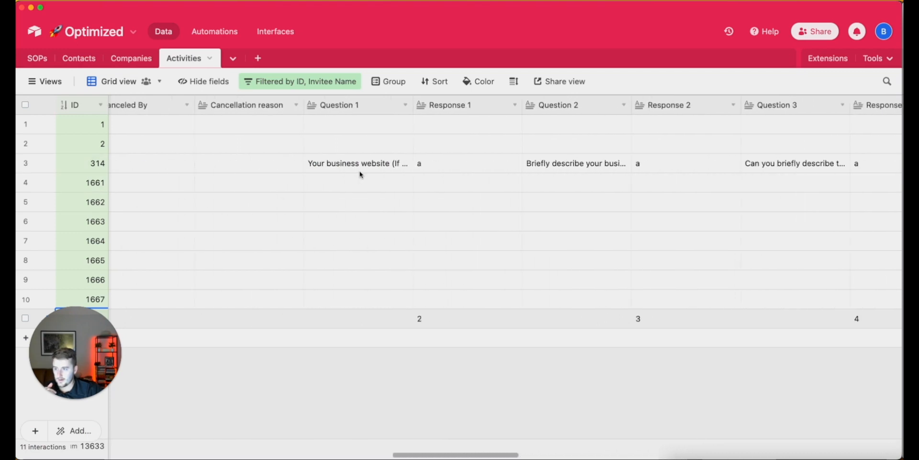
Change the Invitee Time Zone field from Single select to Single line text
{"action": "scroll", "coordinate": [360, 174], "scroll_direction": "left", "scroll_amount": 20}
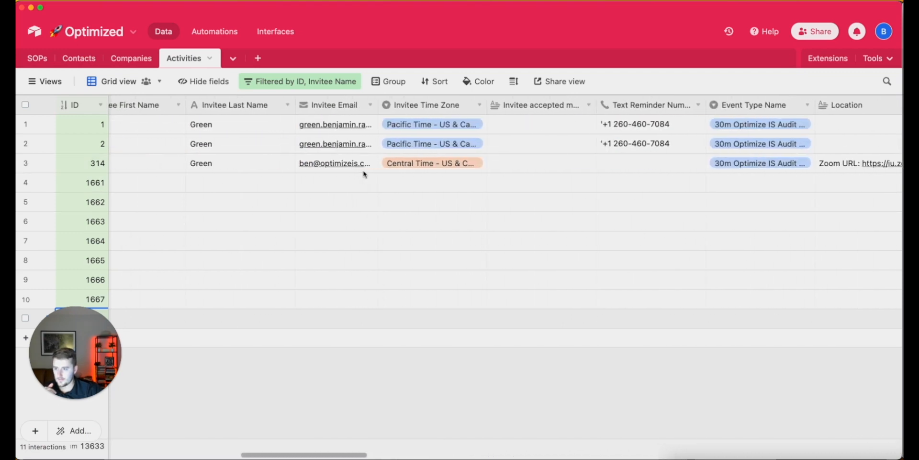
{"action": "double_click", "coordinate": [433, 105]}
{"action": "left_click", "coordinate": [425, 166]}
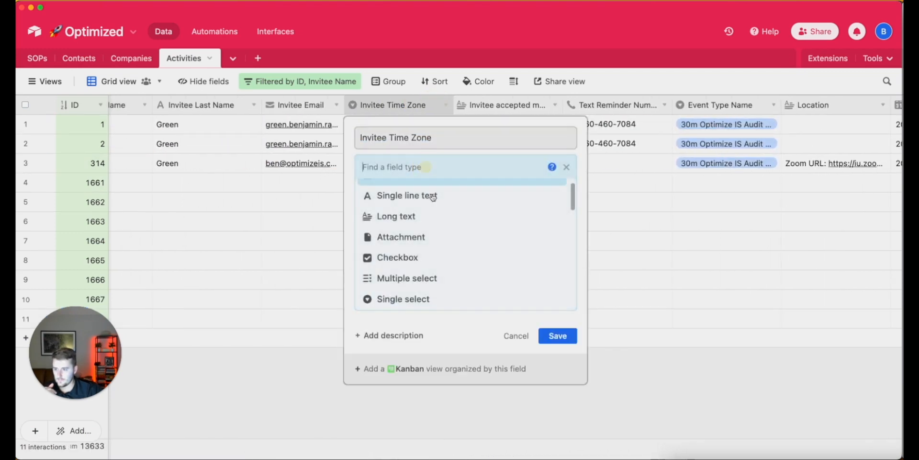
{"action": "left_click", "coordinate": [431, 211]}
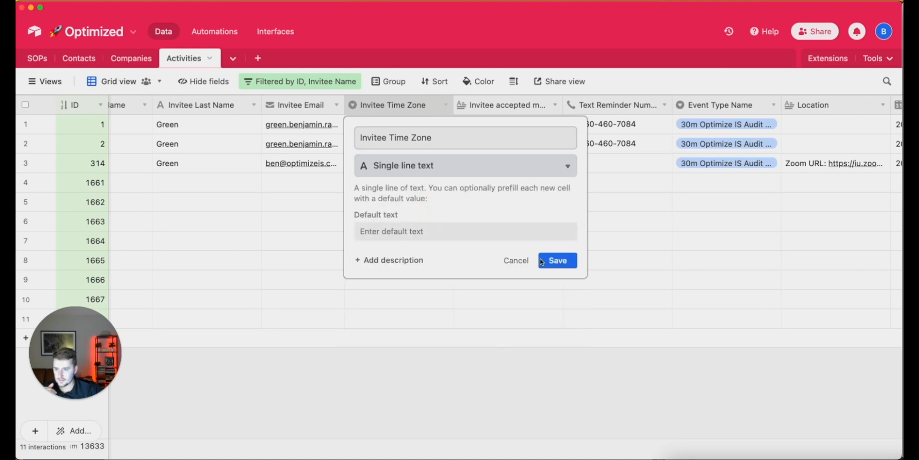
{"action": "left_click", "coordinate": [556, 261]}
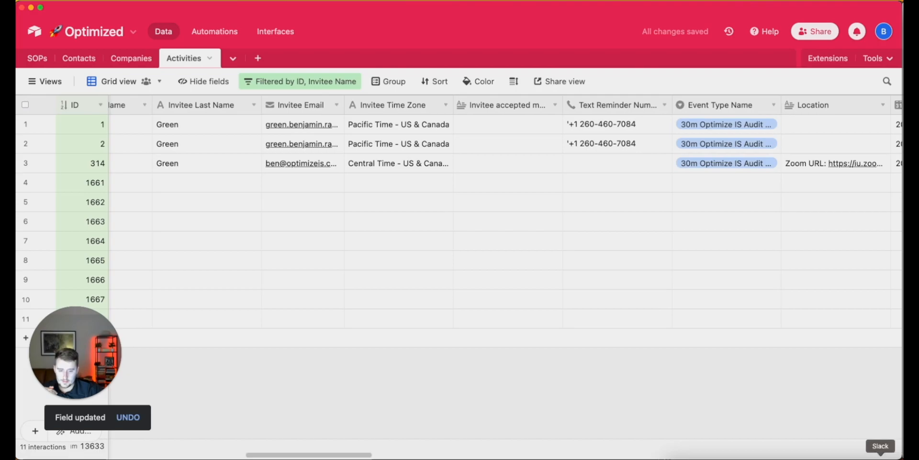
{"action": "left_click", "coordinate": [858, 455]}
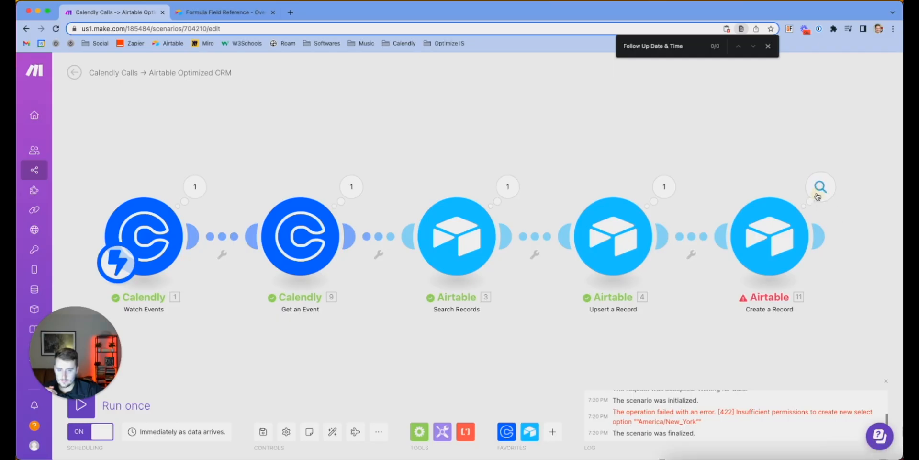
Dismiss the Create a Record error and rerun the scenario on the existing queued bundle
{"action": "left_click", "coordinate": [819, 188]}
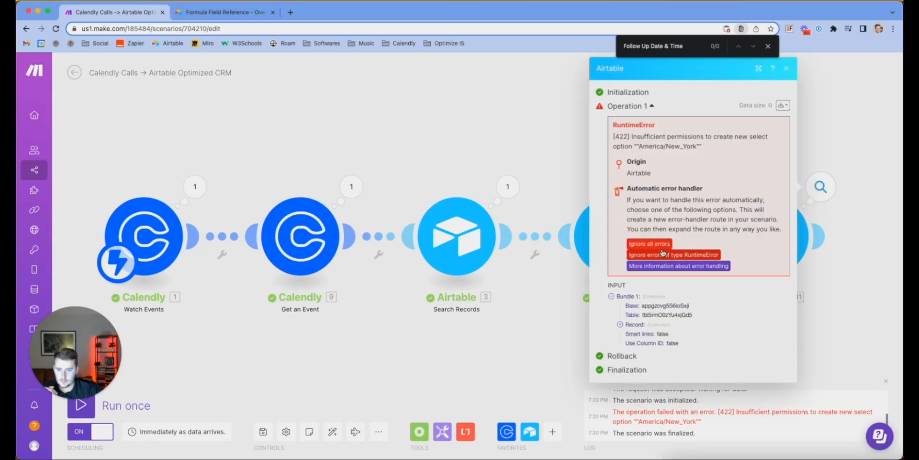
{"action": "left_click", "coordinate": [521, 346]}
{"action": "left_click", "coordinate": [80, 405]}
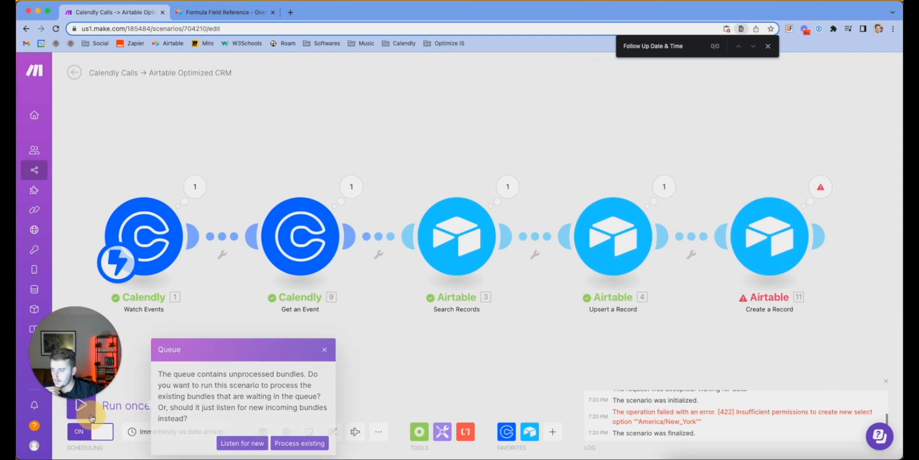
{"action": "left_click", "coordinate": [303, 439]}
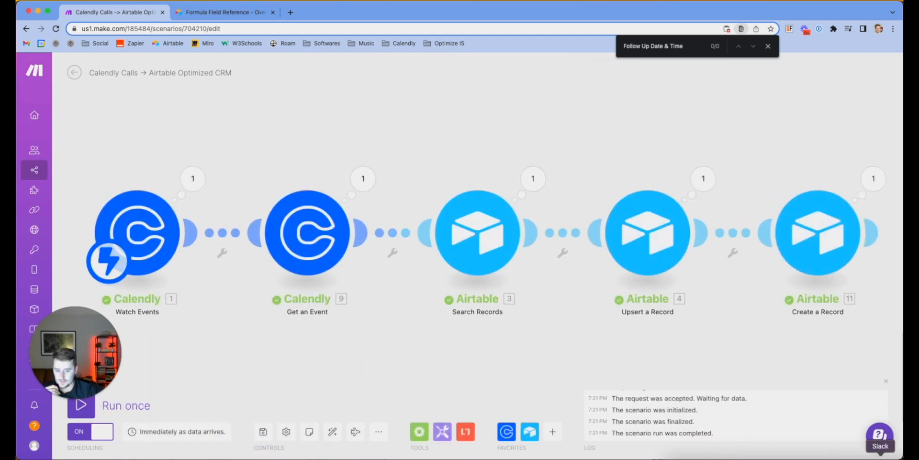
{"action": "left_click", "coordinate": [902, 457]}
{"action": "left_click", "coordinate": [517, 393]}
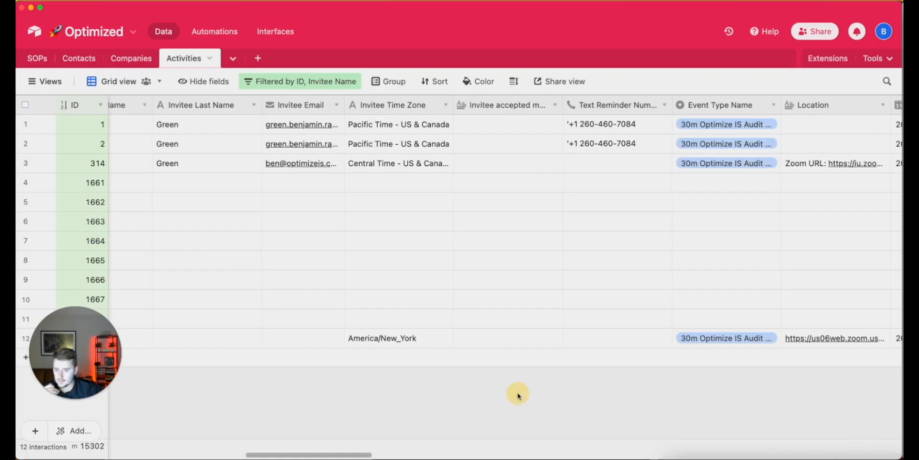
Scroll through record 1669, checking its Contacts link, Type and Call Type values
{"action": "scroll", "coordinate": [517, 393], "scroll_direction": "left", "scroll_amount": 15}
{"action": "scroll", "coordinate": [518, 396], "scroll_direction": "left", "scroll_amount": 16}
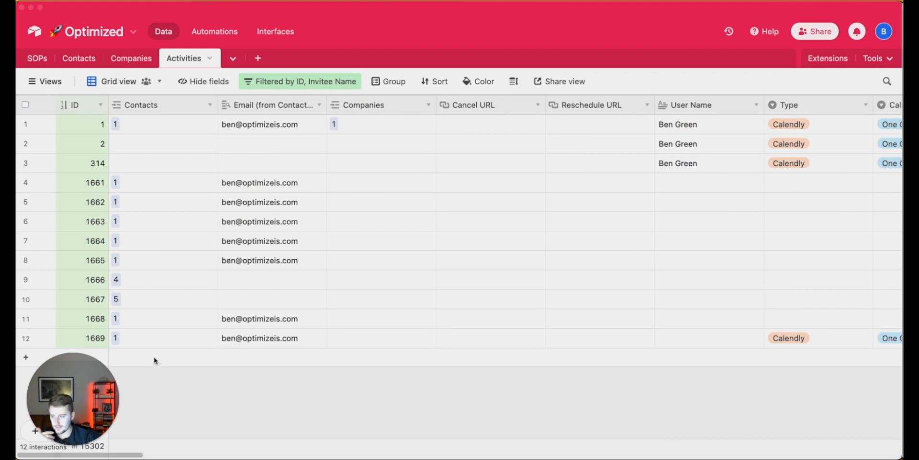
{"action": "left_click", "coordinate": [165, 342]}
{"action": "left_click", "coordinate": [148, 341]}
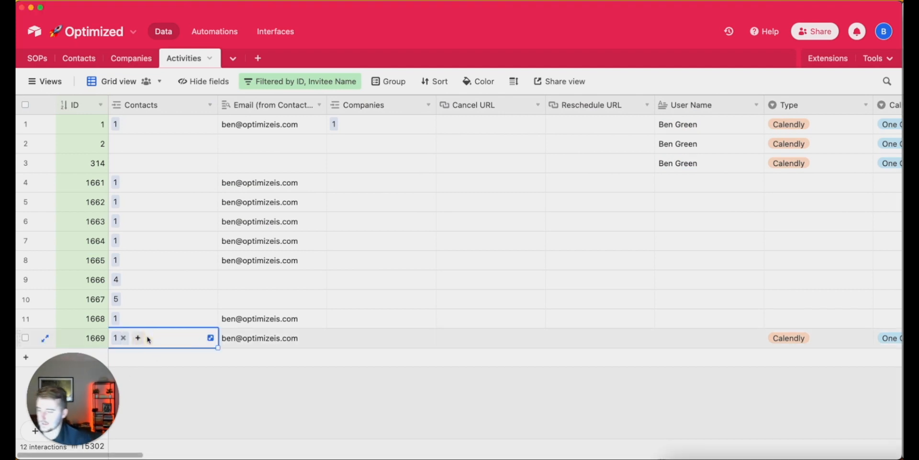
{"action": "scroll", "coordinate": [148, 339], "scroll_direction": "right", "scroll_amount": 10}
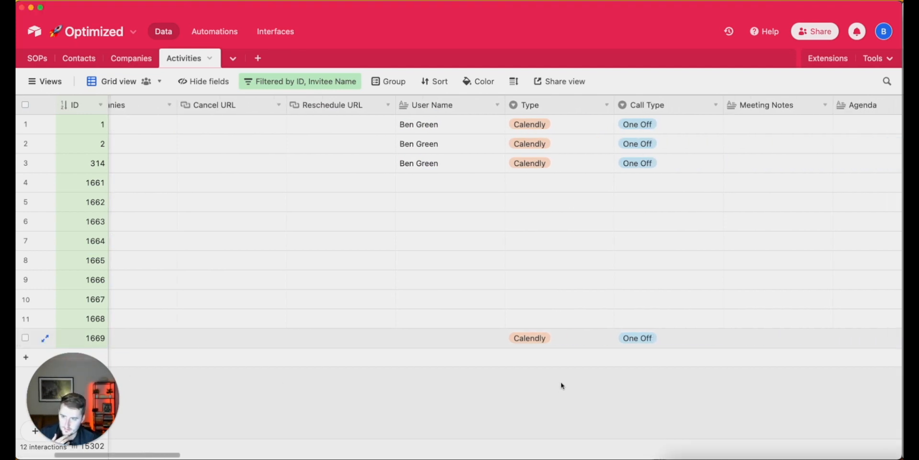
{"action": "left_click", "coordinate": [545, 342]}
{"action": "scroll", "coordinate": [546, 342], "scroll_direction": "right", "scroll_amount": 12}
{"action": "key", "text": "Right"}
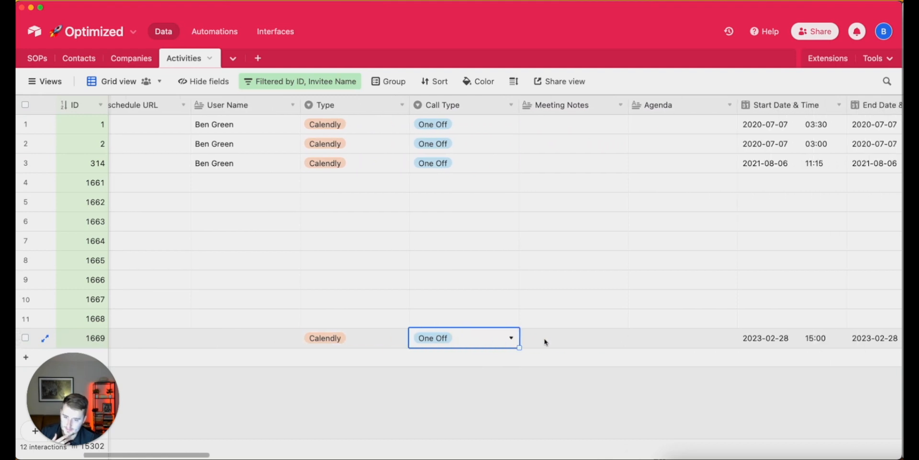
{"action": "scroll", "coordinate": [546, 342], "scroll_direction": "right", "scroll_amount": 15}
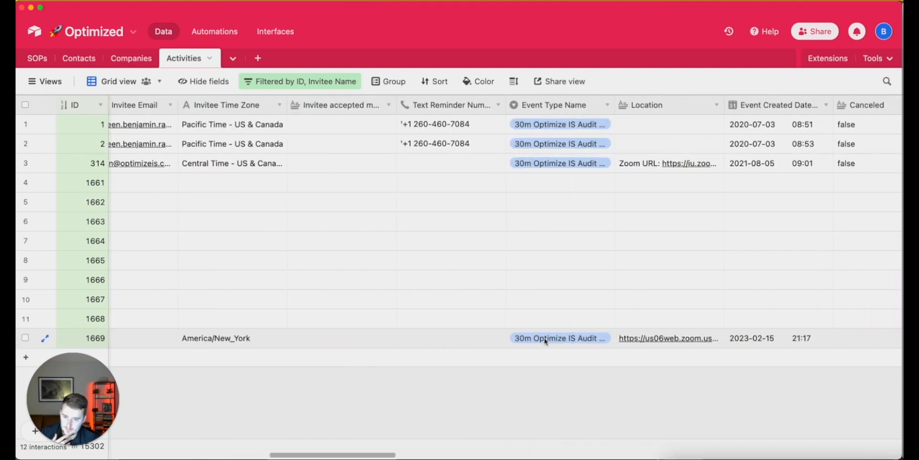
{"action": "scroll", "coordinate": [546, 342], "scroll_direction": "right", "scroll_amount": 15}
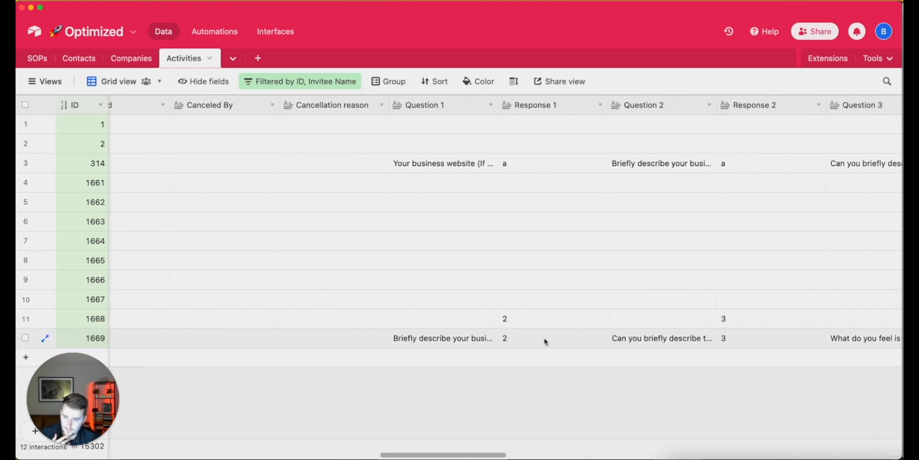
{"action": "scroll", "coordinate": [546, 342], "scroll_direction": "right", "scroll_amount": 20}
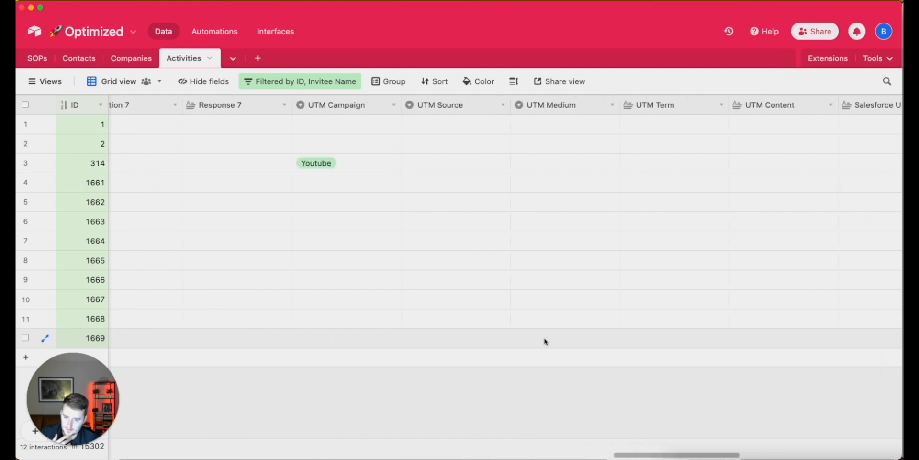
{"action": "scroll", "coordinate": [546, 342], "scroll_direction": "right", "scroll_amount": 3}
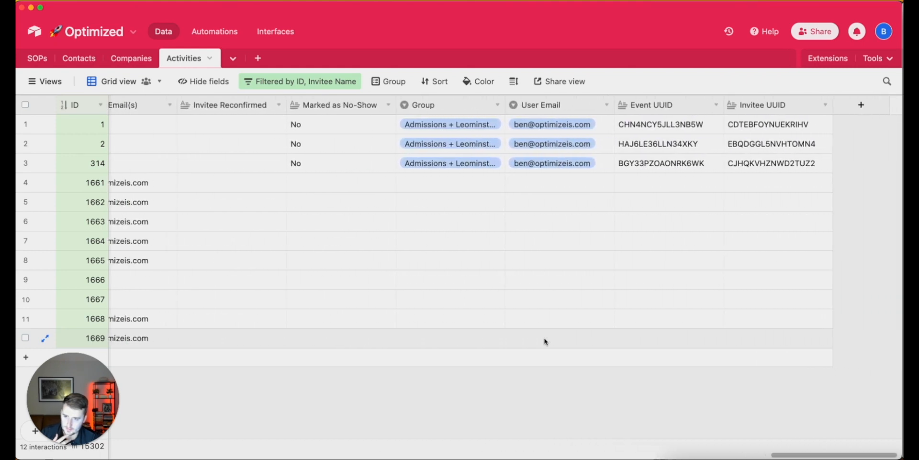
{"action": "scroll", "coordinate": [546, 342], "scroll_direction": "left", "scroll_amount": 12}
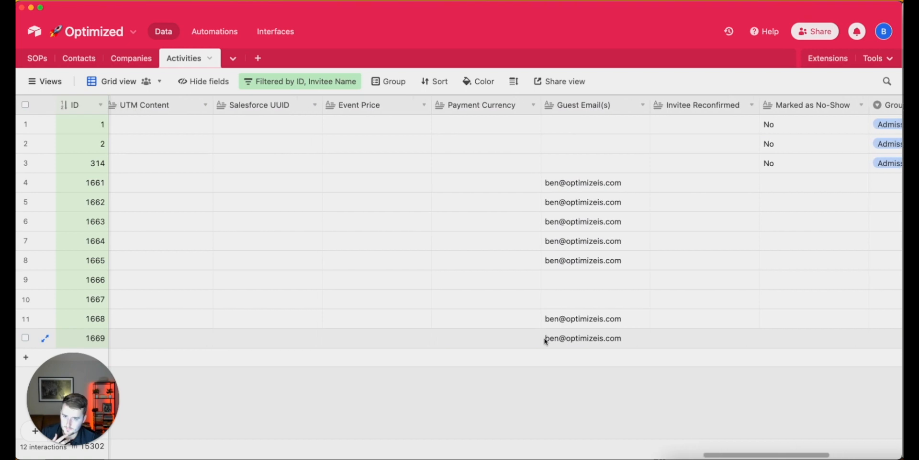
{"action": "scroll", "coordinate": [545, 341], "scroll_direction": "left", "scroll_amount": 12}
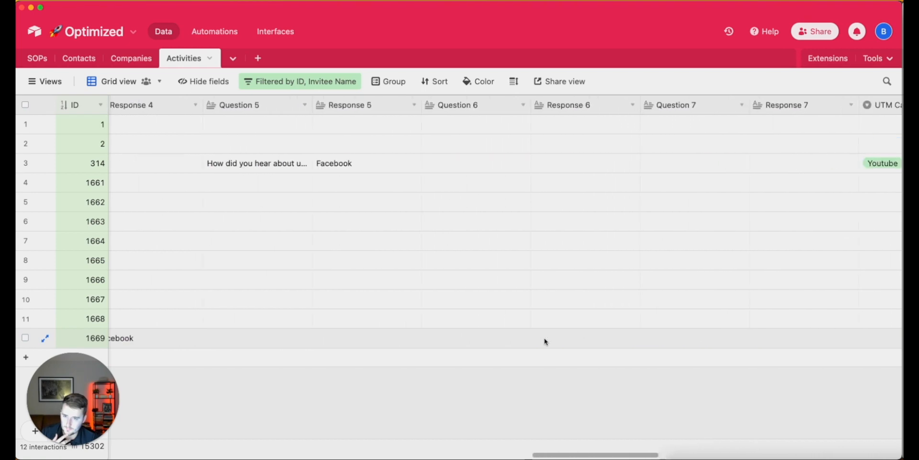
{"action": "scroll", "coordinate": [545, 342], "scroll_direction": "left", "scroll_amount": 15}
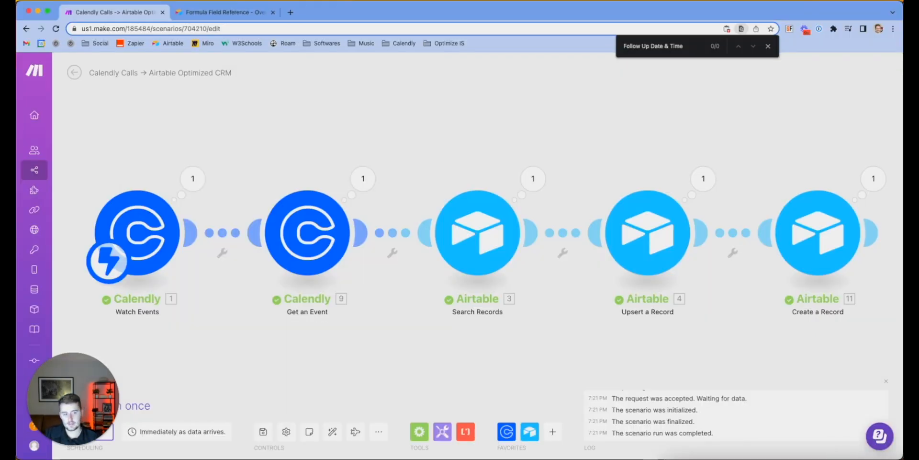
Bring Airtable's Activities table to the front to check the newest record 1669
{"action": "key", "text": "super+Tab"}
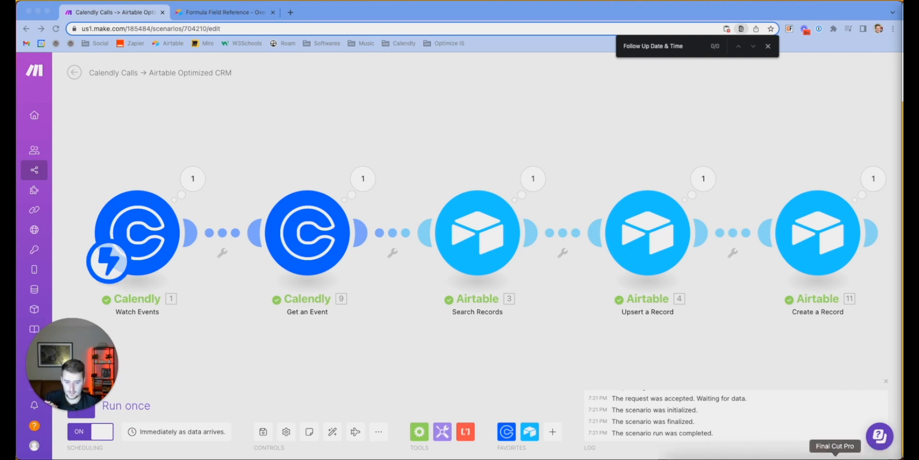
{"action": "left_click", "coordinate": [903, 457]}
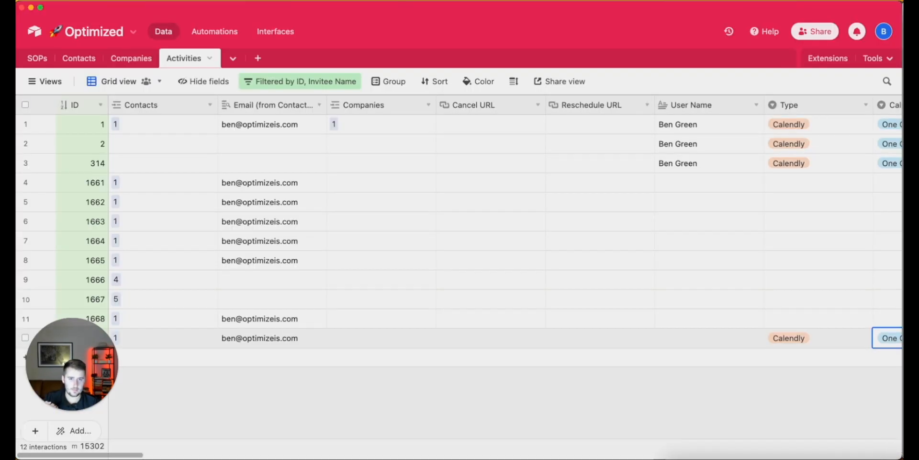
{"action": "key", "text": "super+Tab"}
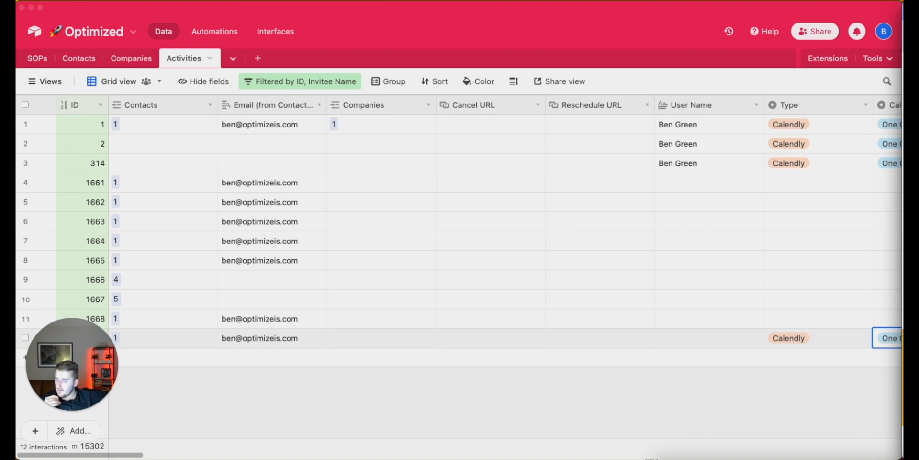
{"action": "left_click_drag", "start_coordinate": [41, 366], "coordinate": [58, 252]}
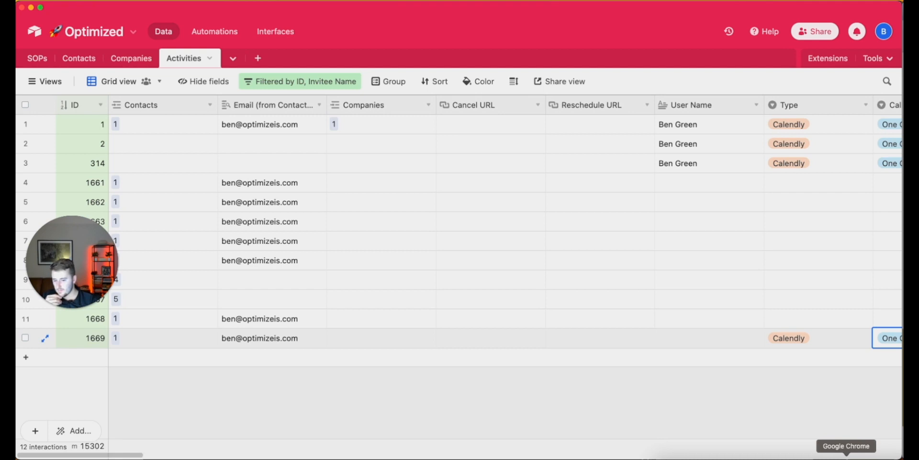
{"action": "right_click", "coordinate": [847, 458]}
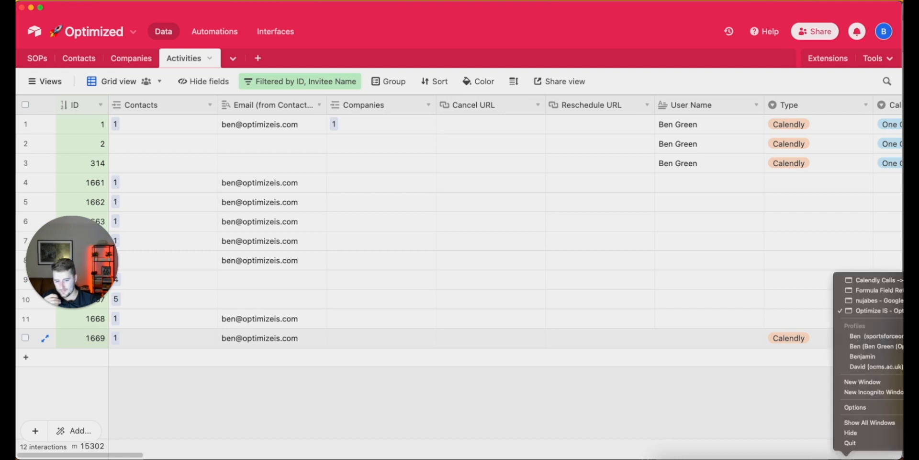
{"action": "left_click", "coordinate": [871, 280]}
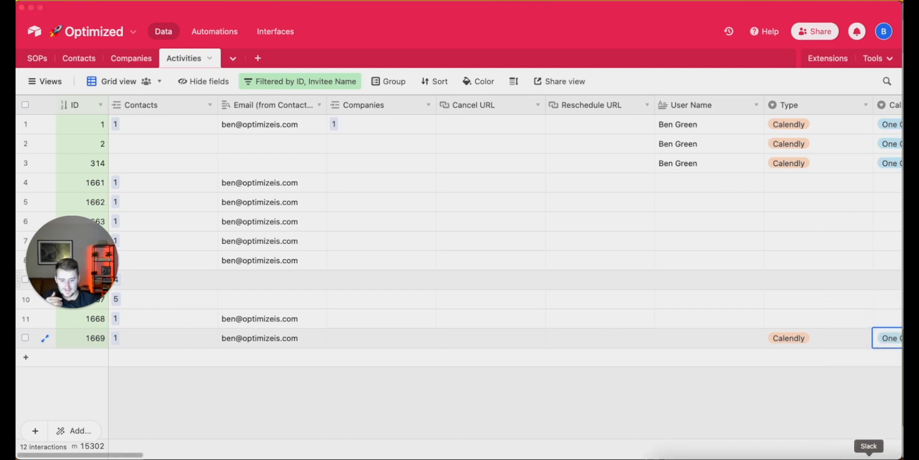
{"action": "right_click", "coordinate": [847, 459]}
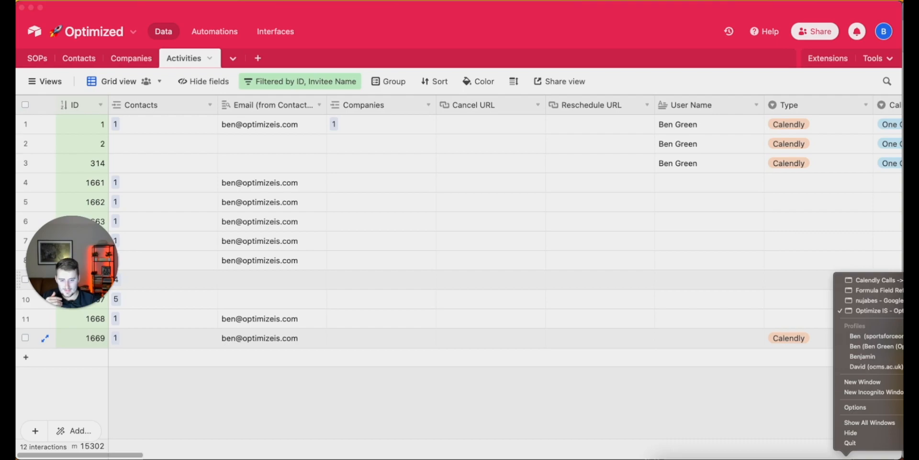
Return to Make and open the advanced log of the 7:21:14 PM run
{"action": "left_click", "coordinate": [868, 280]}
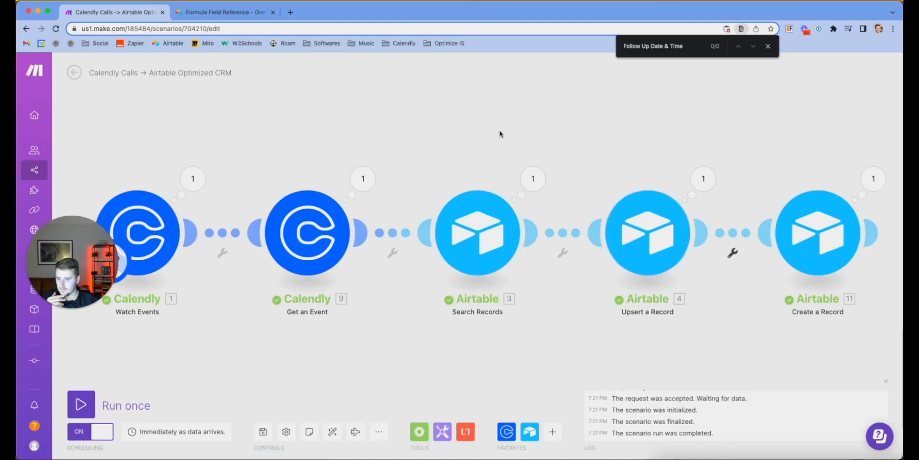
{"action": "left_click", "coordinate": [74, 73]}
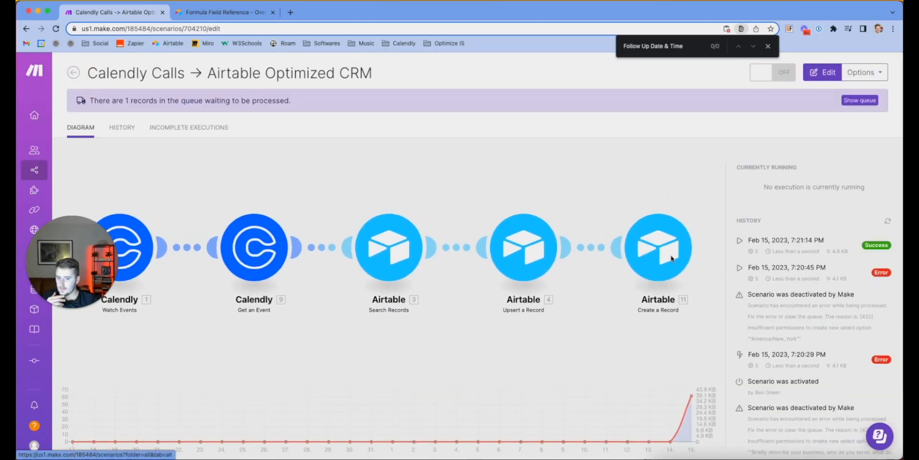
{"action": "left_click", "coordinate": [783, 247]}
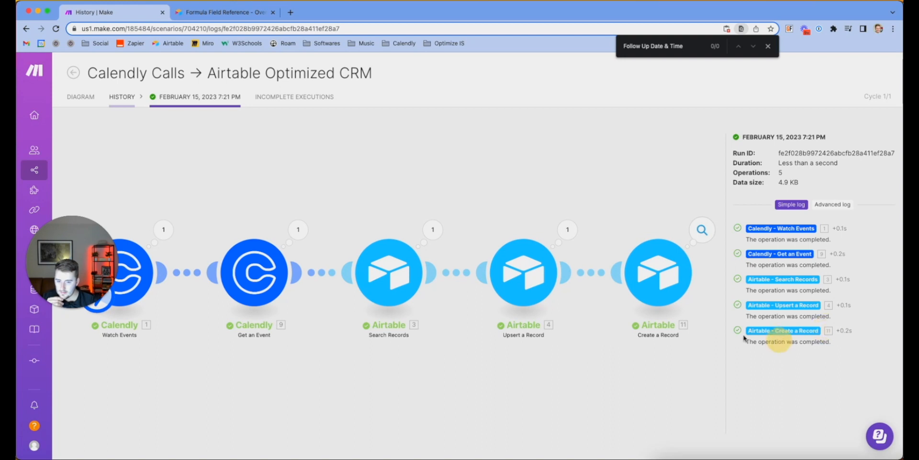
{"action": "left_click", "coordinate": [843, 206]}
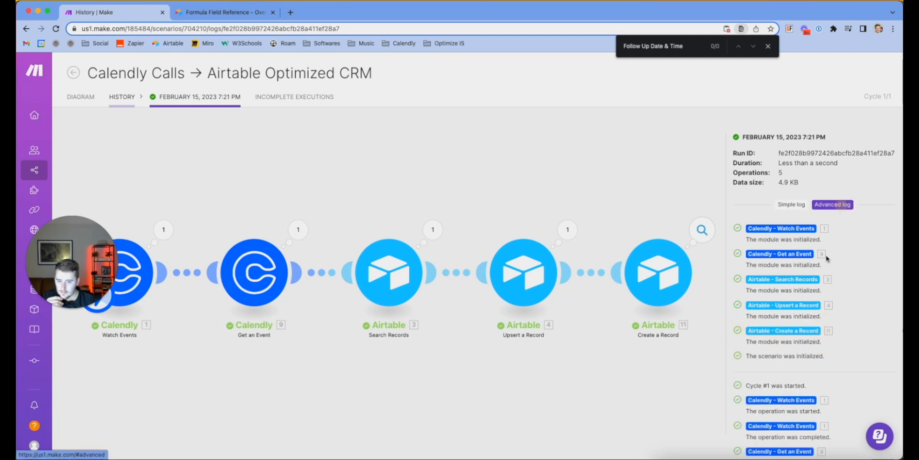
Check the Create a Record step's output, then go to the scenario's History
{"action": "scroll", "coordinate": [815, 298], "scroll_direction": "down", "scroll_amount": 10}
{"action": "scroll", "coordinate": [815, 298], "scroll_direction": "down", "scroll_amount": 6}
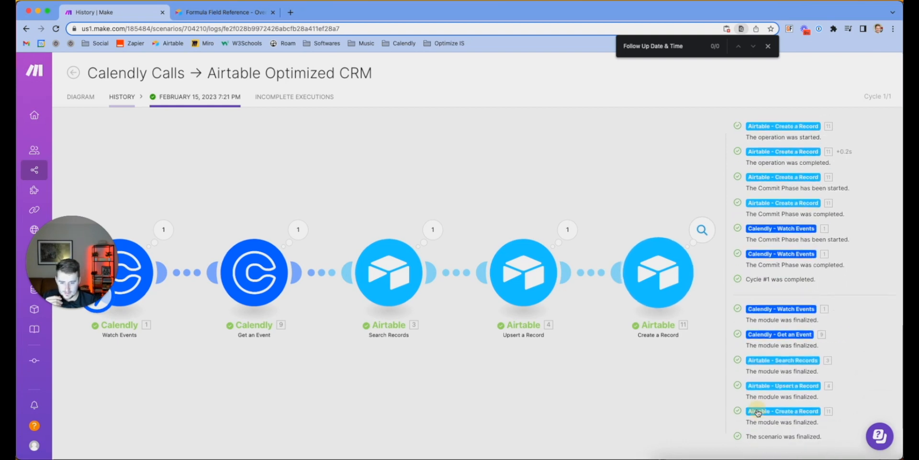
{"action": "left_click", "coordinate": [769, 410]}
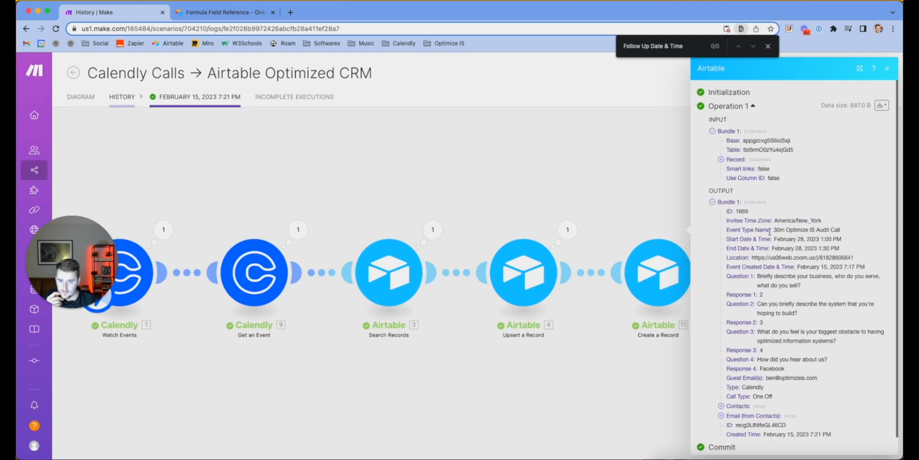
{"action": "left_click", "coordinate": [650, 201]}
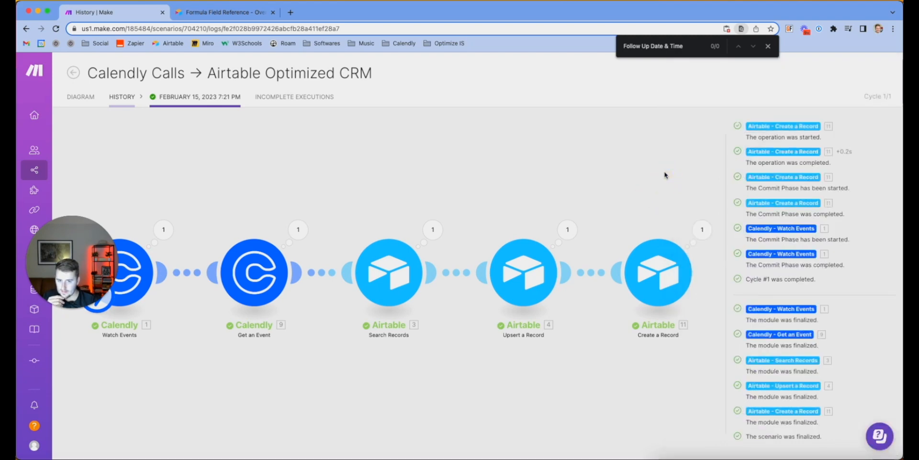
{"action": "left_click", "coordinate": [121, 97]}
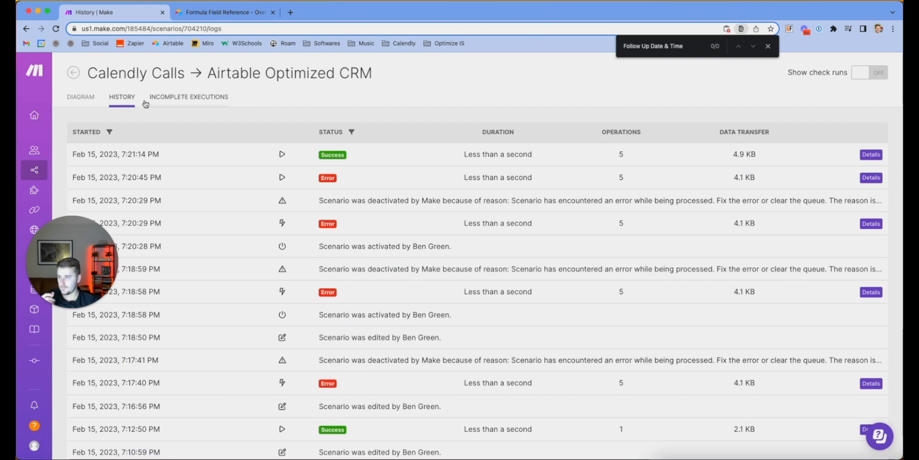
Review incomplete executions and the latest successful run's Calendly trigger output bundle
{"action": "left_click", "coordinate": [198, 98]}
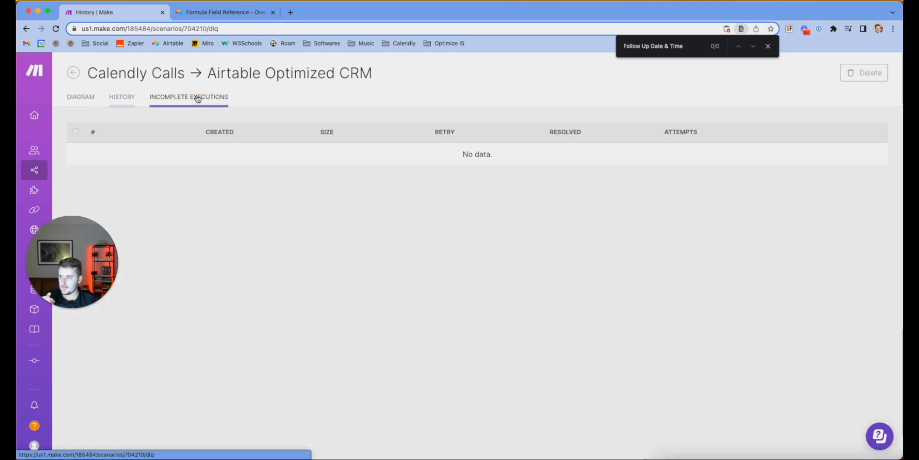
{"action": "left_click", "coordinate": [124, 103]}
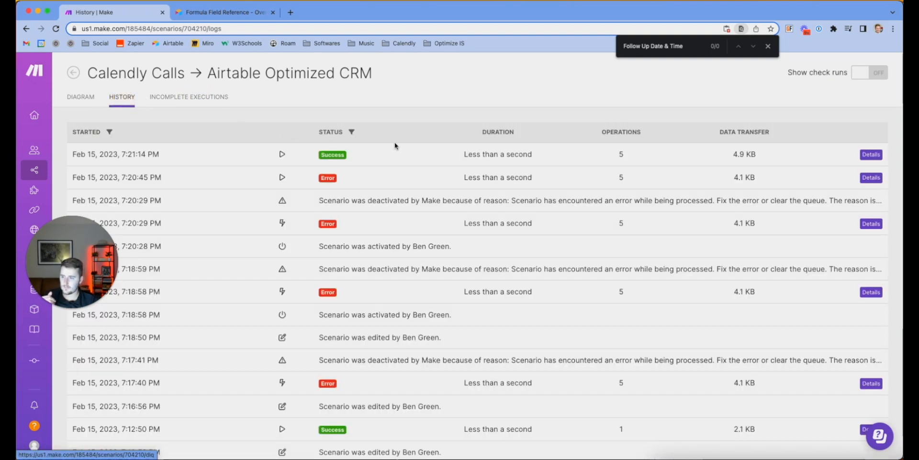
{"action": "left_click", "coordinate": [282, 154]}
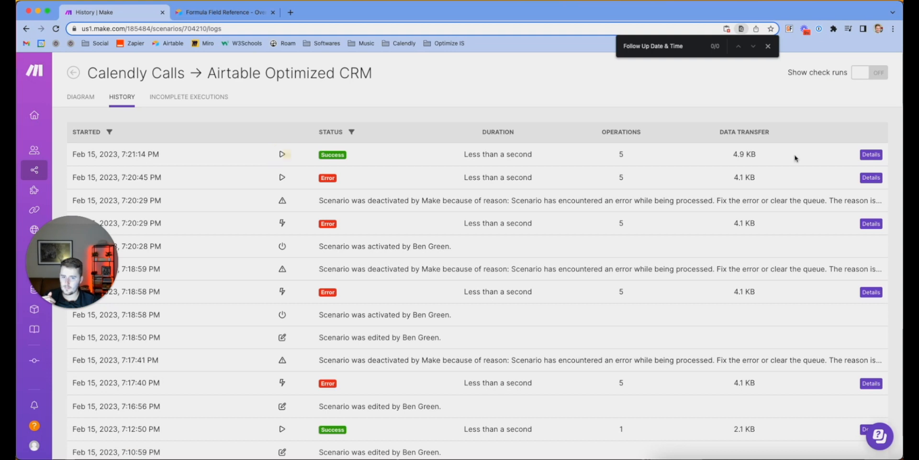
{"action": "left_click", "coordinate": [869, 155]}
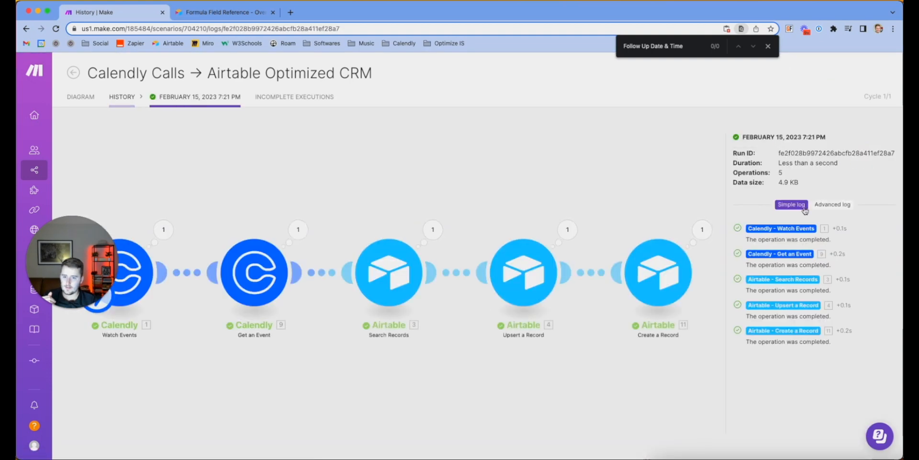
{"action": "left_click", "coordinate": [164, 230]}
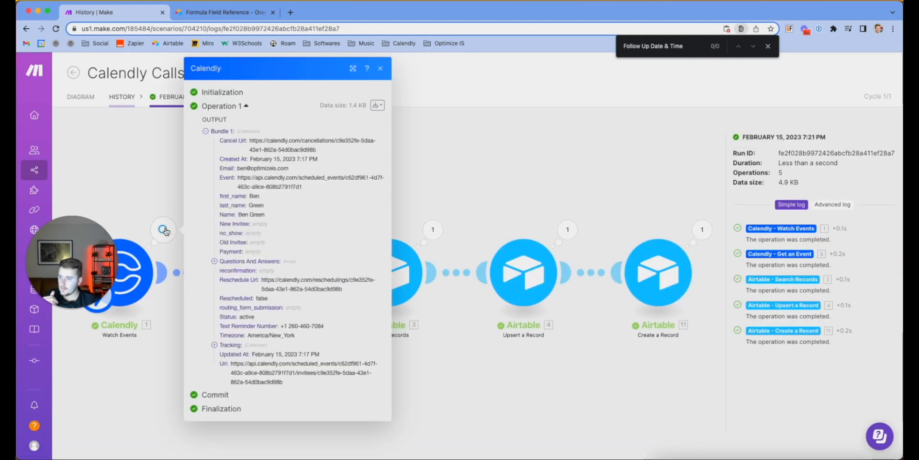
{"action": "left_click", "coordinate": [109, 132]}
{"action": "left_click", "coordinate": [122, 97]}
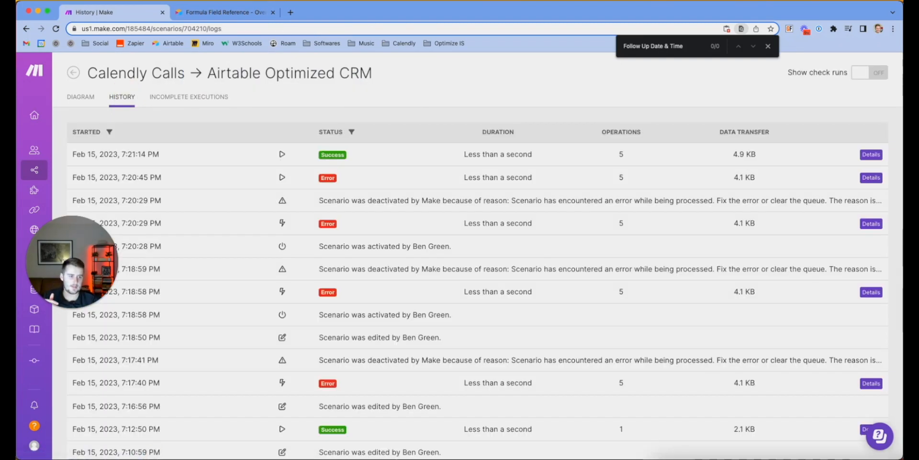
Reload the run history several times, then return to the scenario's Diagram page
{"action": "key", "text": "super+r"}
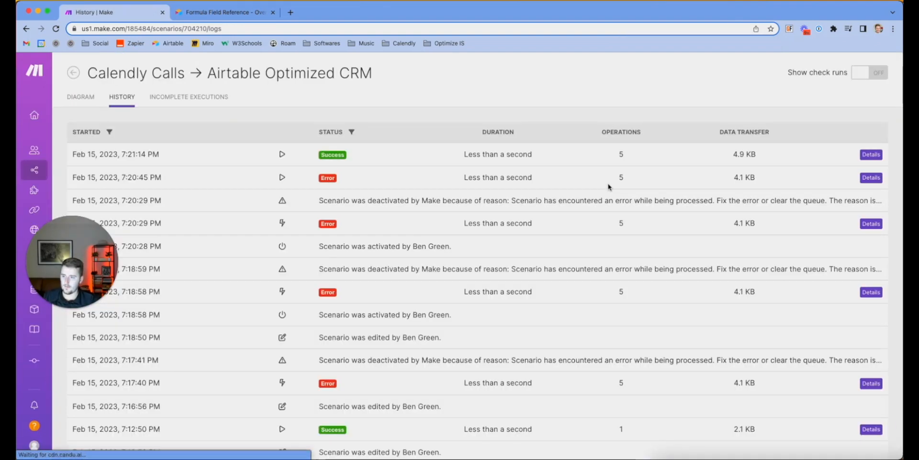
{"action": "key", "text": "super+r"}
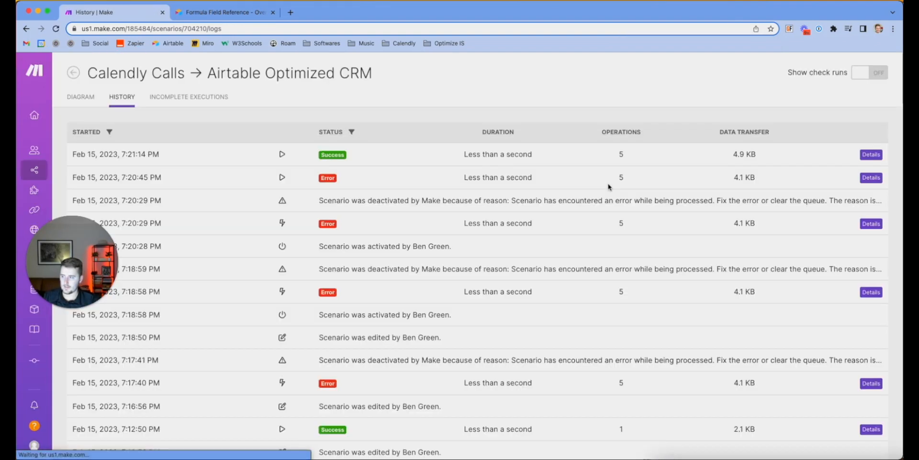
{"action": "key", "text": "super+r"}
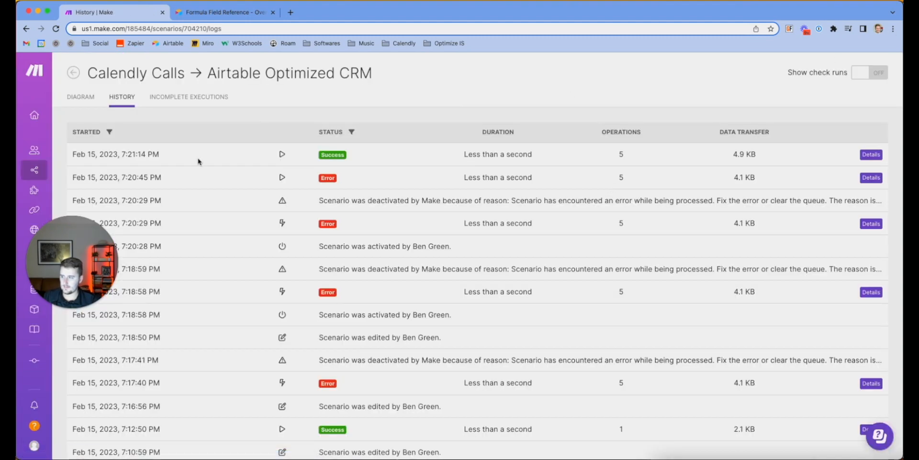
{"action": "left_click", "coordinate": [89, 103]}
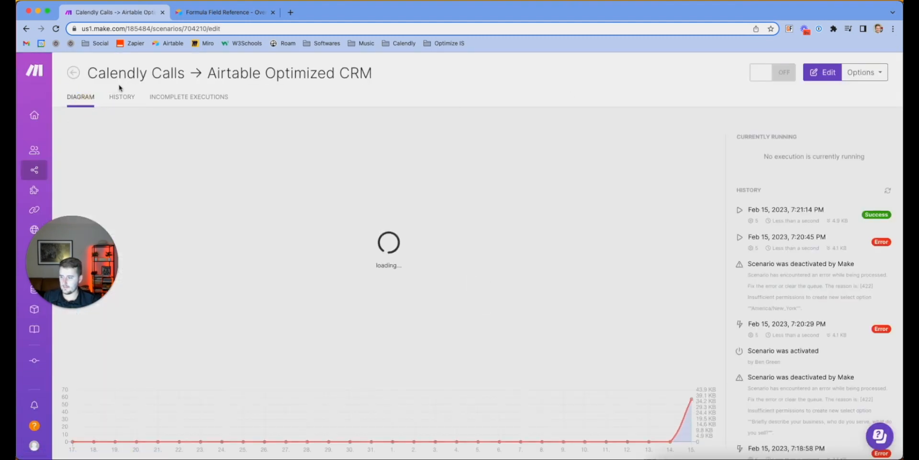
Switch the Calendly Calls scenario on, choosing to process the existing queued bookings
{"action": "left_click", "coordinate": [75, 75]}
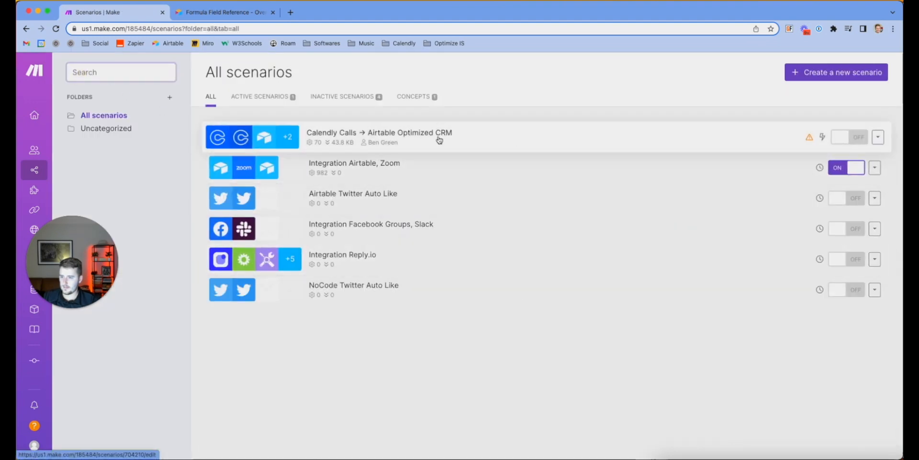
{"action": "left_click", "coordinate": [848, 138]}
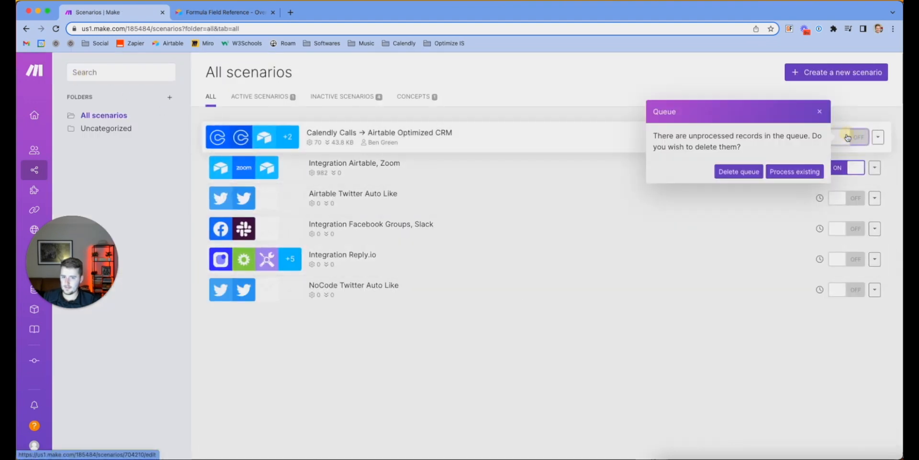
{"action": "left_click", "coordinate": [802, 172]}
{"action": "mouse_move", "coordinate": [810, 139]}
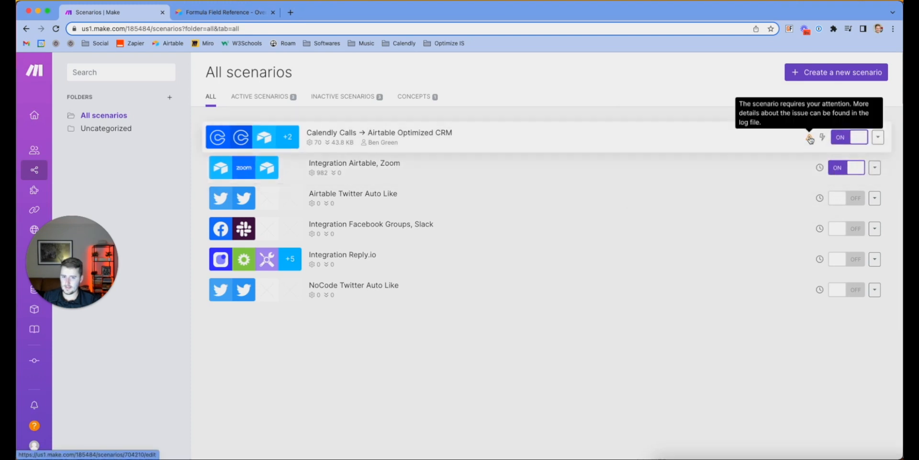
{"action": "left_click", "coordinate": [735, 134]}
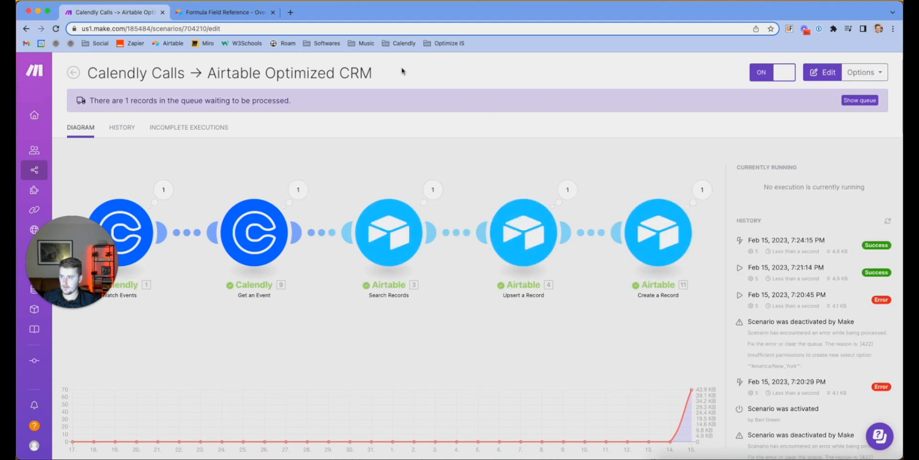
Confirm the webhook queue is empty and reload the scenarios list, checking new Activities records
{"action": "left_click", "coordinate": [891, 458]}
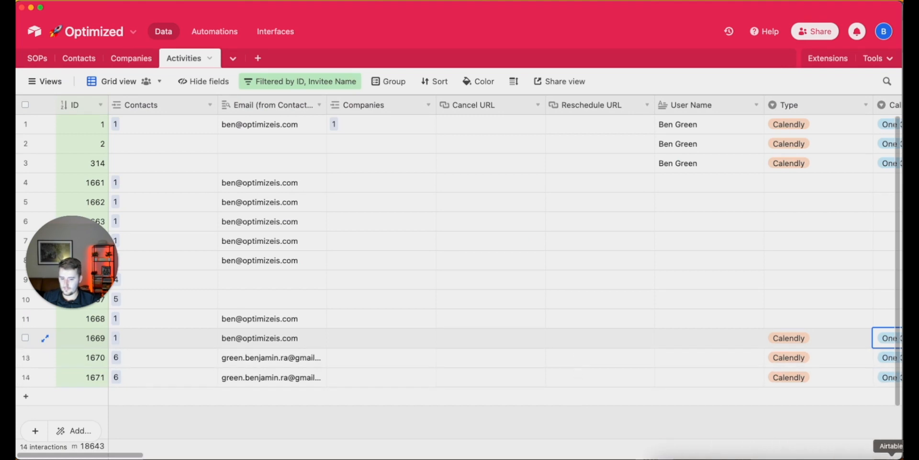
{"action": "left_click", "coordinate": [845, 458]}
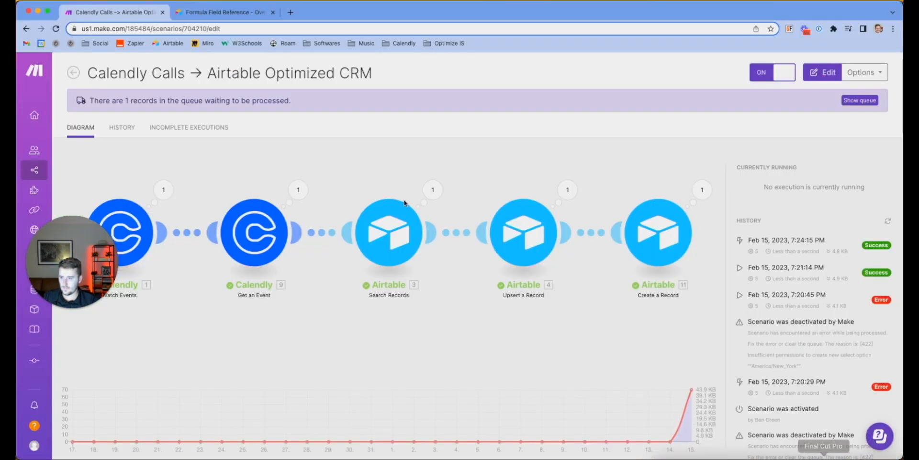
{"action": "left_click", "coordinate": [860, 100]}
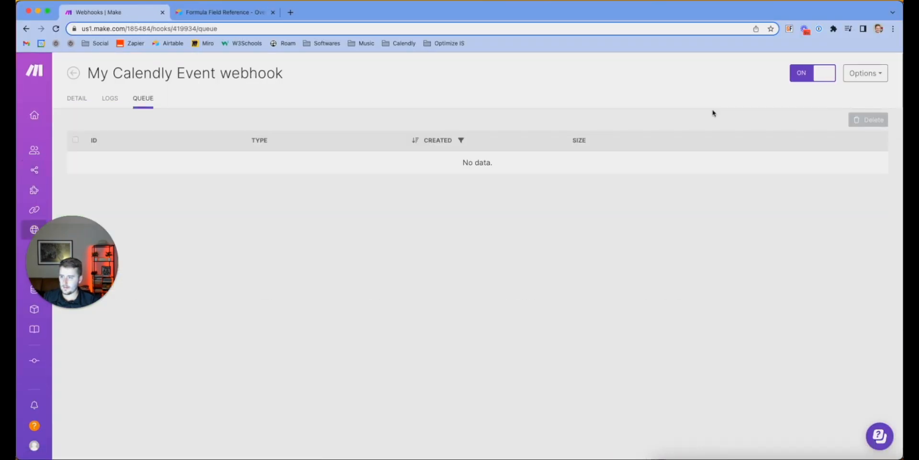
{"action": "left_click", "coordinate": [76, 98]}
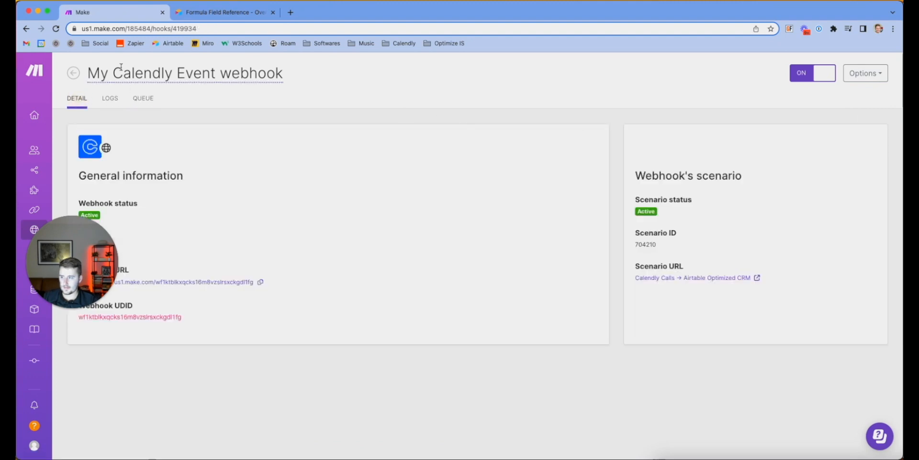
{"action": "left_click", "coordinate": [73, 73]}
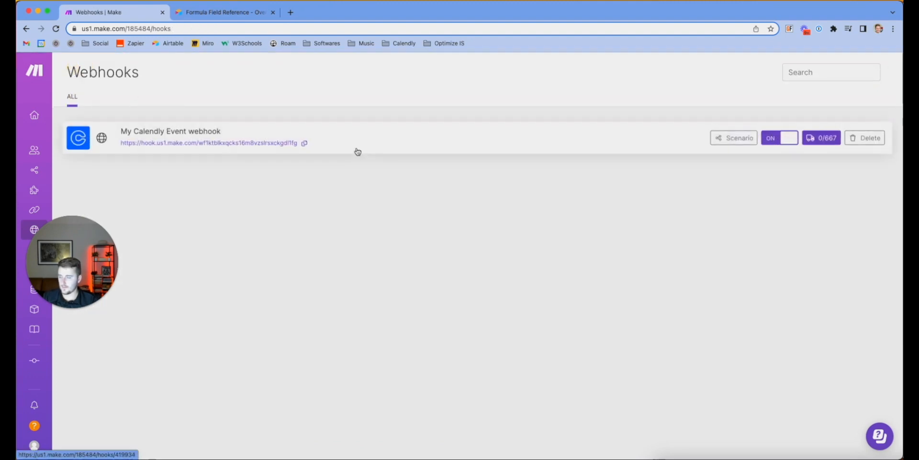
{"action": "left_click", "coordinate": [76, 170]}
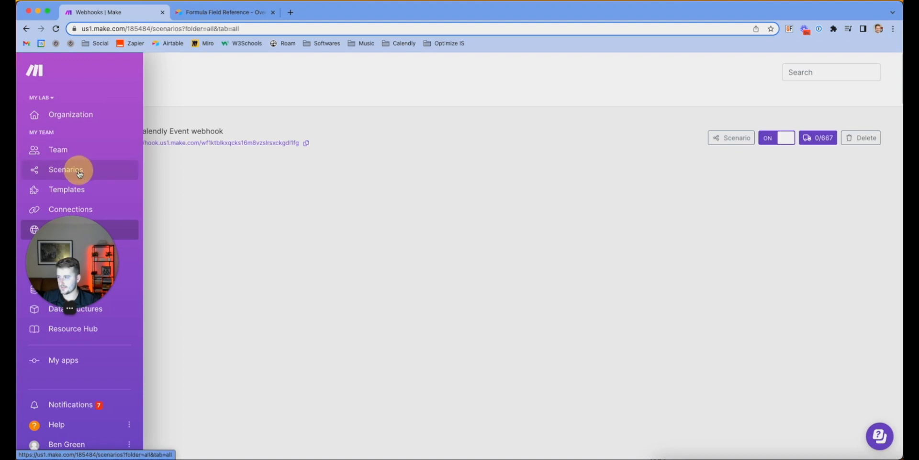
{"action": "left_click", "coordinate": [56, 28]}
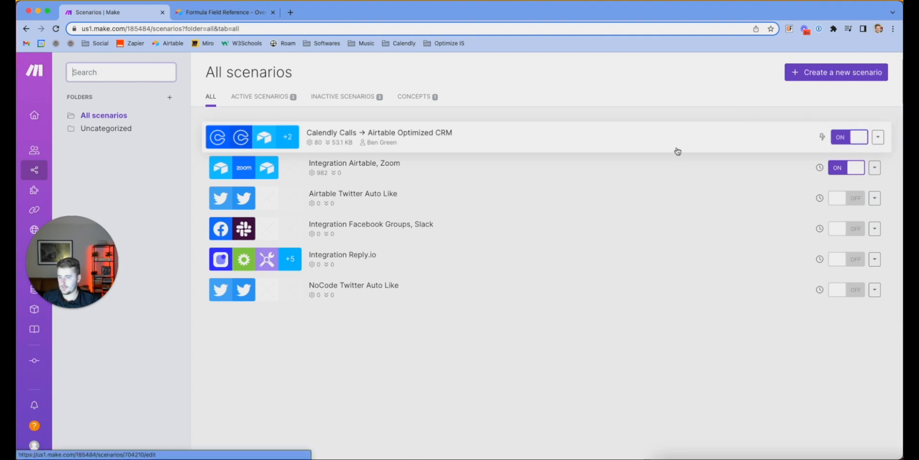
{"action": "left_click", "coordinate": [891, 457]}
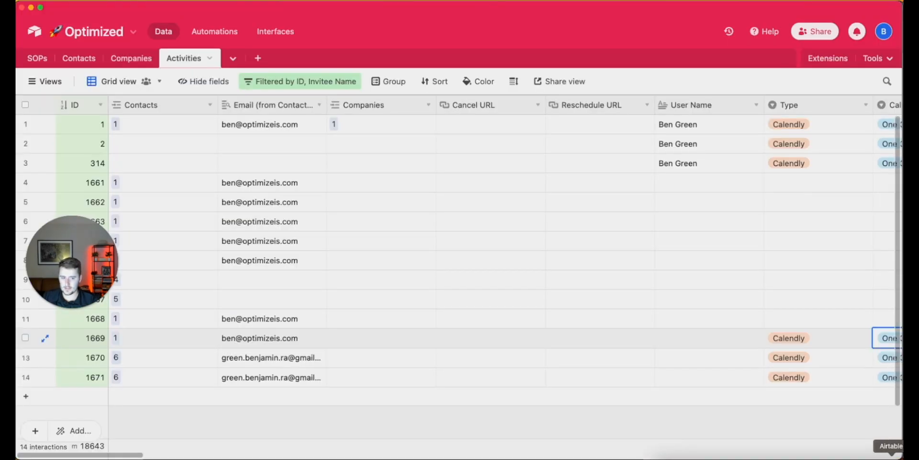
Scroll across all fields of the new Calendly activity record 1672
{"action": "key", "text": "super+Tab"}
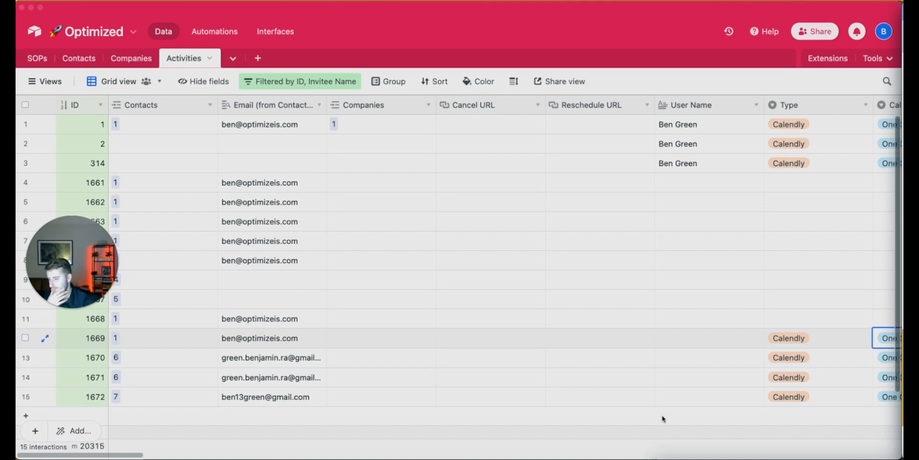
{"action": "left_click", "coordinate": [365, 380]}
{"action": "scroll", "coordinate": [368, 381], "scroll_direction": "right", "scroll_amount": 3}
{"action": "scroll", "coordinate": [368, 381], "scroll_direction": "right", "scroll_amount": 10}
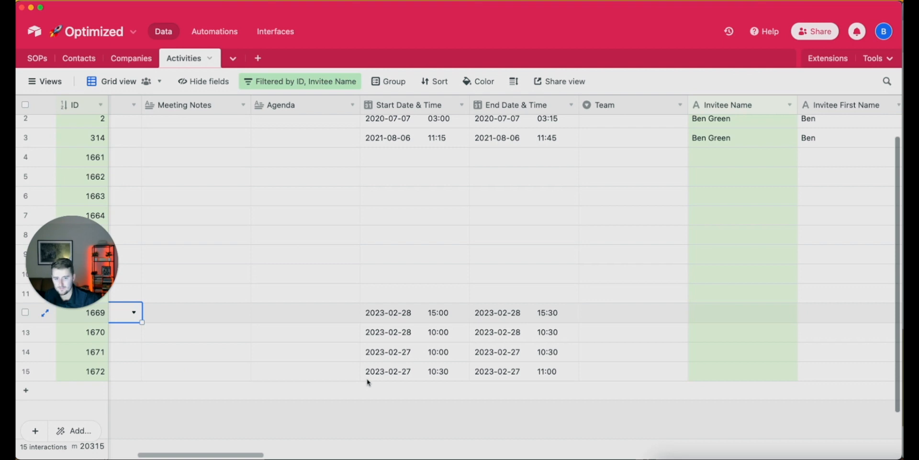
{"action": "scroll", "coordinate": [367, 382], "scroll_direction": "right", "scroll_amount": 10}
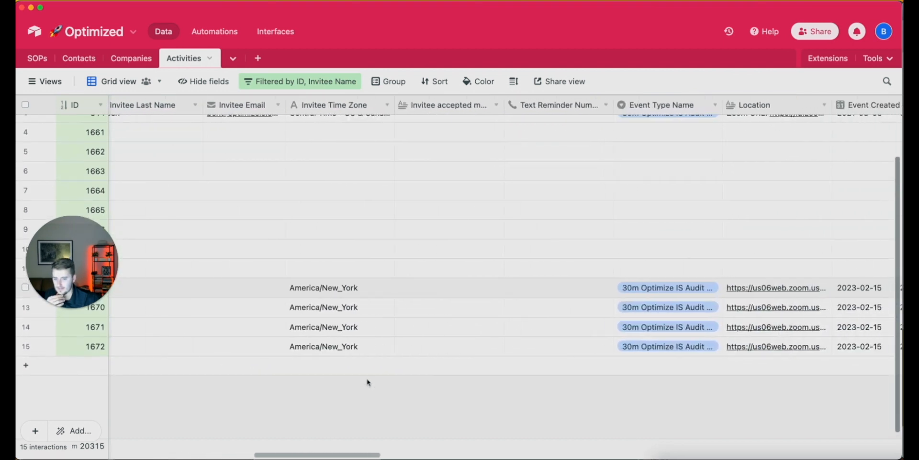
{"action": "scroll", "coordinate": [368, 381], "scroll_direction": "right", "scroll_amount": 10}
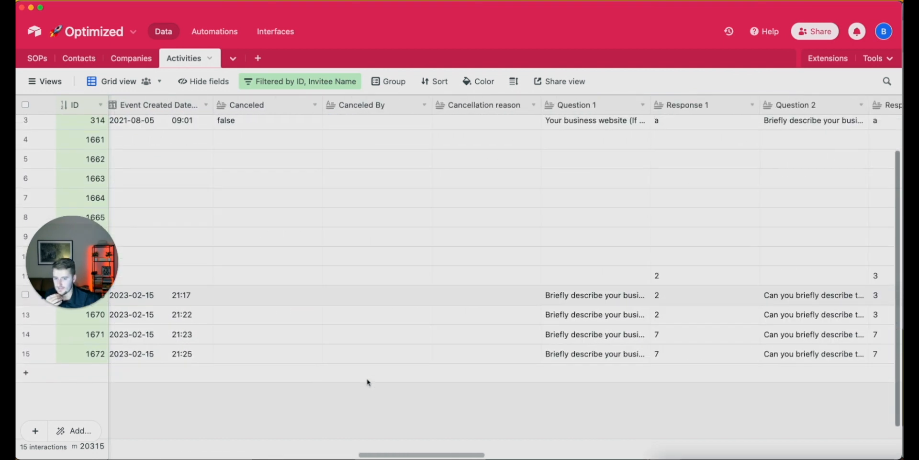
{"action": "scroll", "coordinate": [367, 382], "scroll_direction": "right", "scroll_amount": 10}
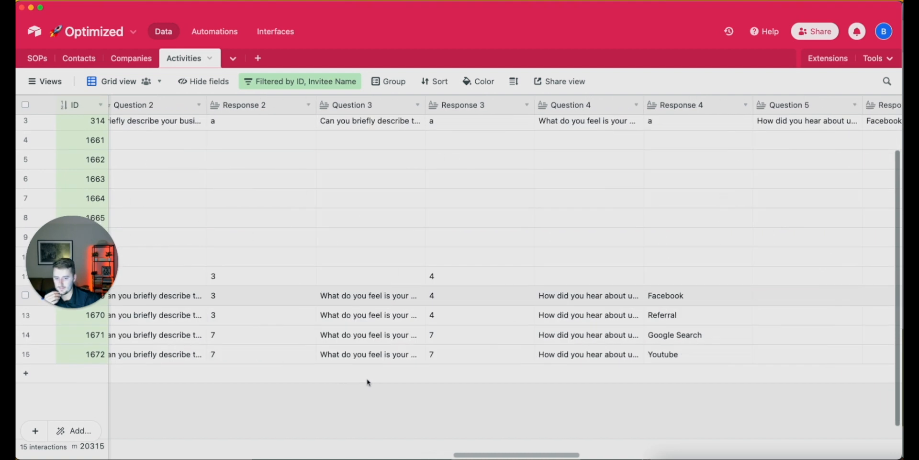
{"action": "scroll", "coordinate": [367, 382], "scroll_direction": "right", "scroll_amount": 5}
{"action": "scroll", "coordinate": [368, 382], "scroll_direction": "right", "scroll_amount": 10}
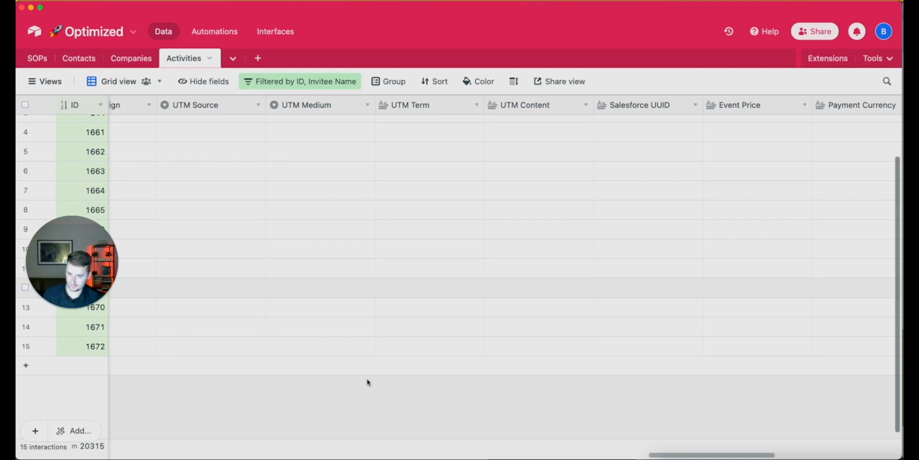
{"action": "scroll", "coordinate": [368, 381], "scroll_direction": "right", "scroll_amount": 10}
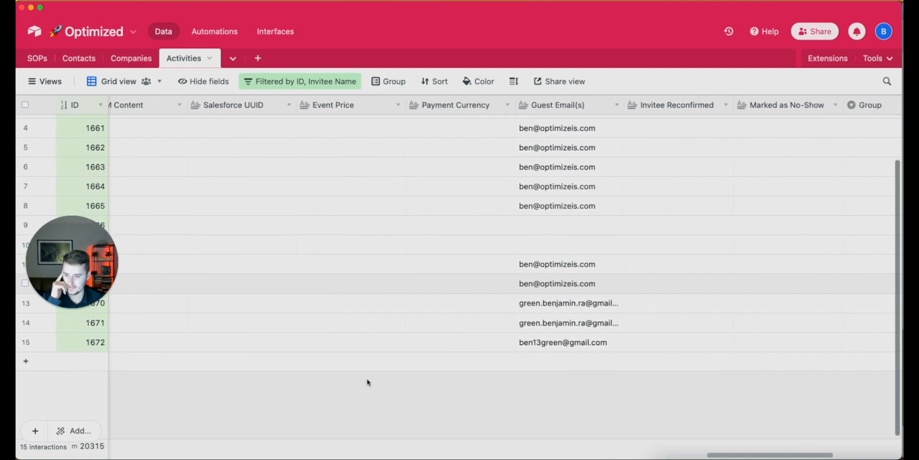
{"action": "scroll", "coordinate": [368, 382], "scroll_direction": "right", "scroll_amount": 3}
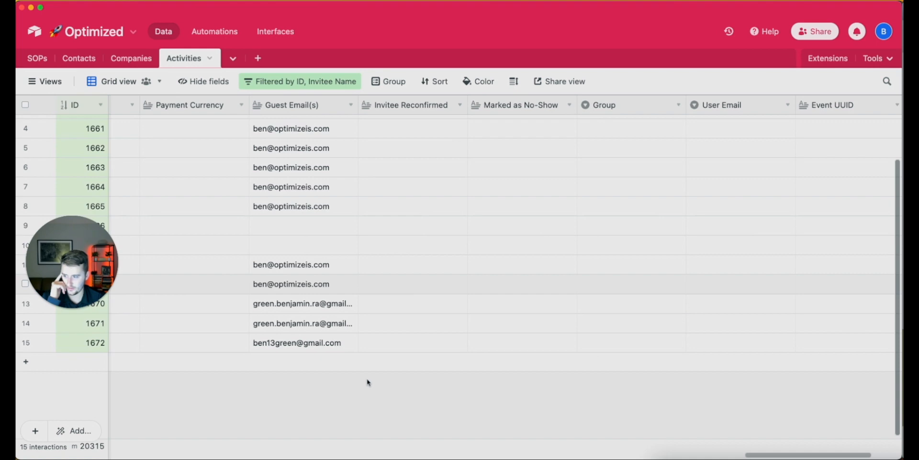
{"action": "scroll", "coordinate": [367, 381], "scroll_direction": "right", "scroll_amount": 5}
{"action": "scroll", "coordinate": [367, 381], "scroll_direction": "left", "scroll_amount": 20}
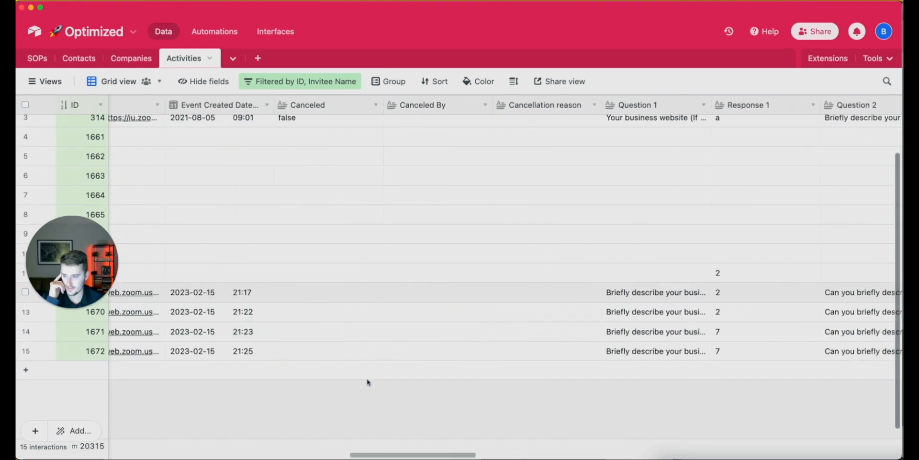
{"action": "scroll", "coordinate": [368, 382], "scroll_direction": "left", "scroll_amount": 15}
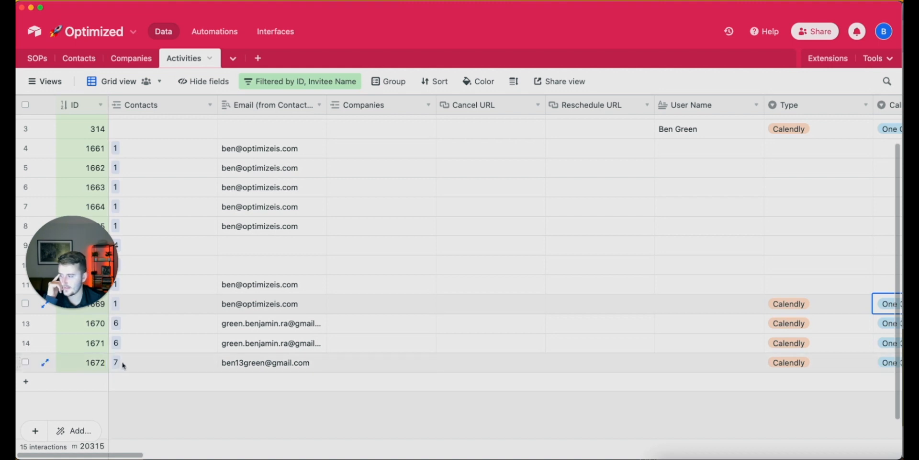
Open the Contacts table and check contact 7 linked to record 1672
{"action": "left_click", "coordinate": [70, 67]}
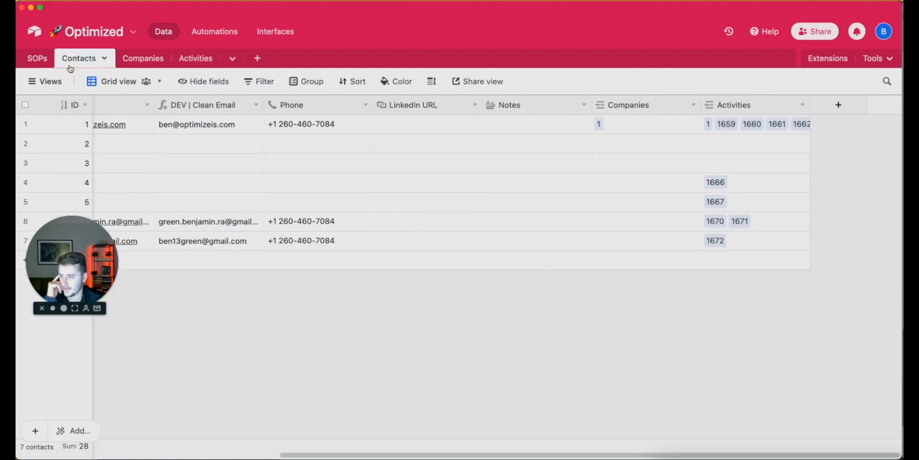
{"action": "scroll", "coordinate": [298, 443], "scroll_direction": "left", "scroll_amount": 2}
{"action": "scroll", "coordinate": [298, 443], "scroll_direction": "left", "scroll_amount": 5}
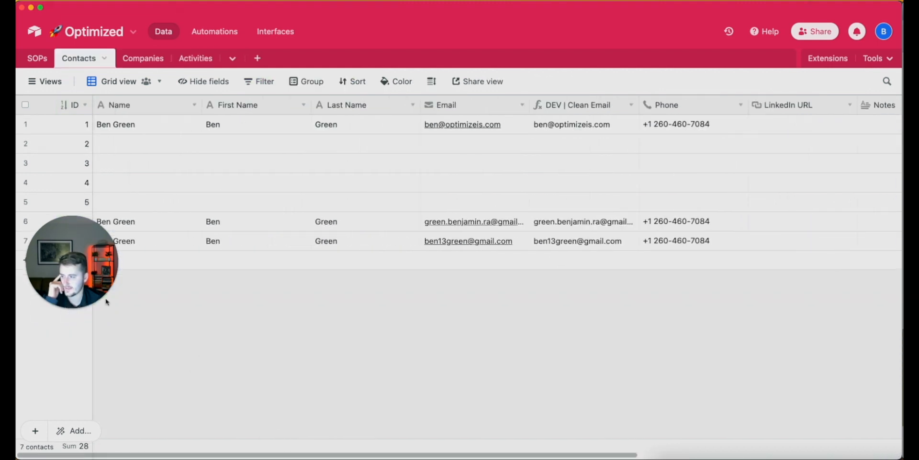
{"action": "left_click_drag", "start_coordinate": [56, 281], "coordinate": [62, 375]}
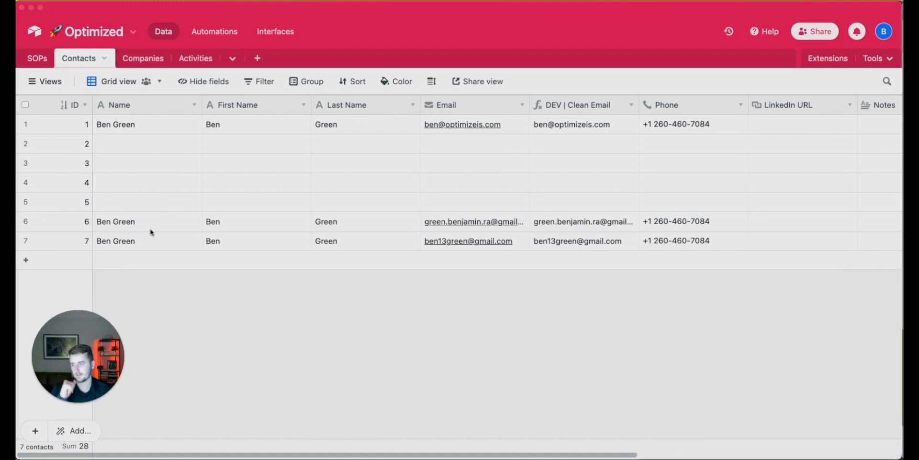